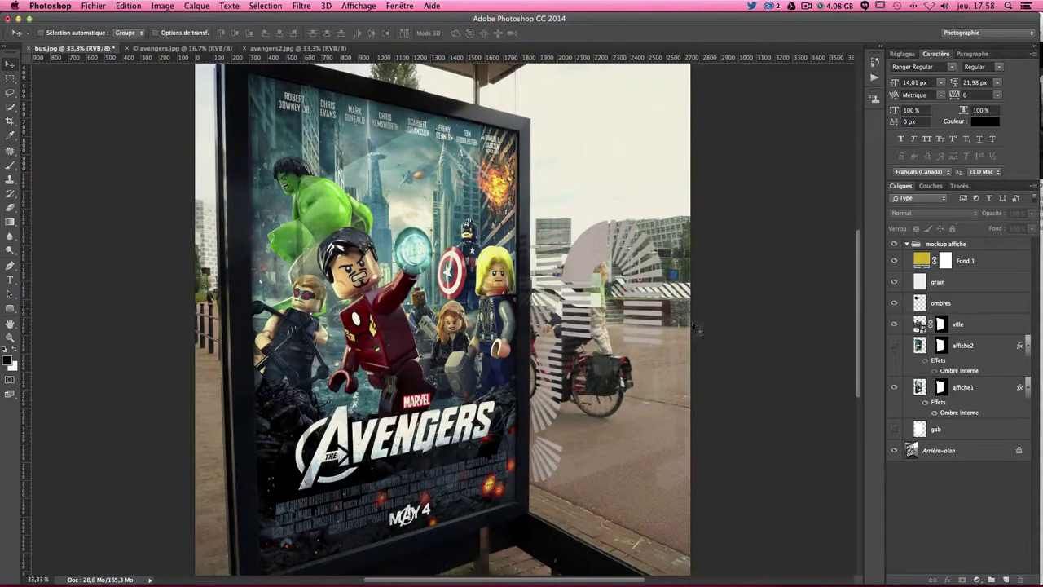
# Toggle the affiche1, ombres and ville layers off and on to compare their effects
pyautogui.click(894, 387)
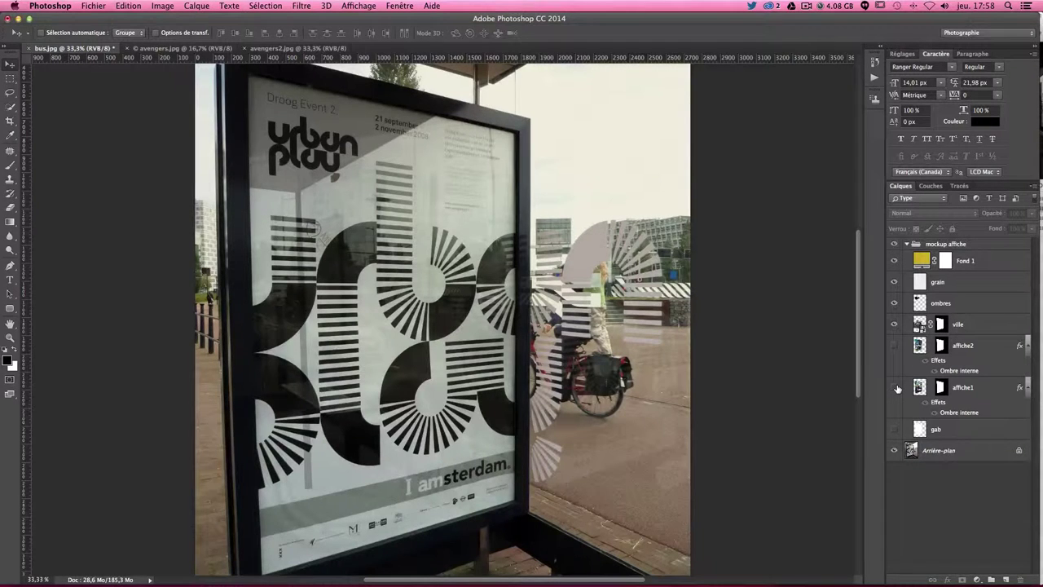
pyautogui.click(895, 387)
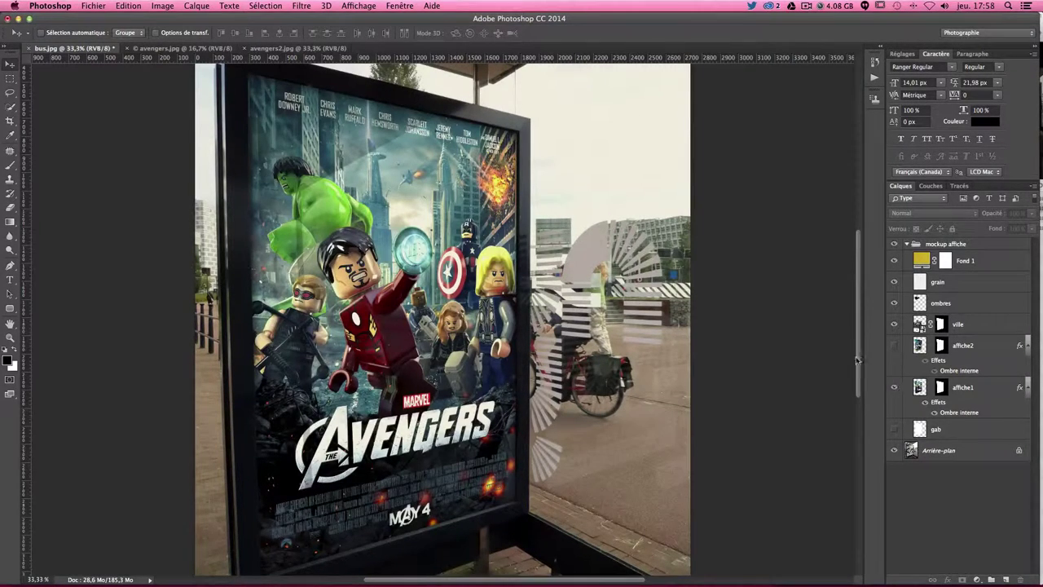
pyautogui.click(894, 303)
pyautogui.click(894, 303)
pyautogui.click(893, 324)
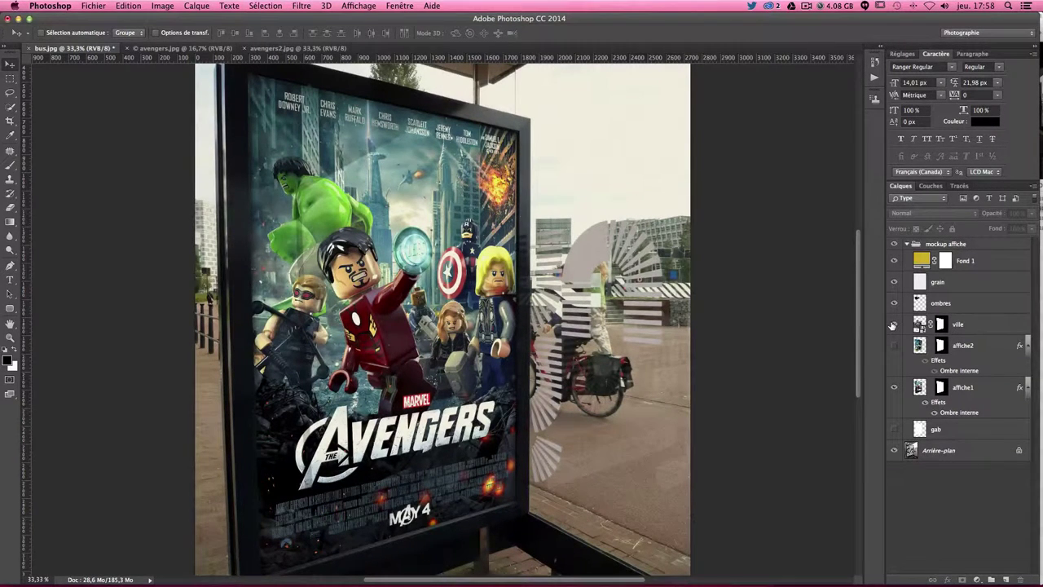
pyautogui.click(893, 324)
pyautogui.click(893, 325)
pyautogui.click(893, 325)
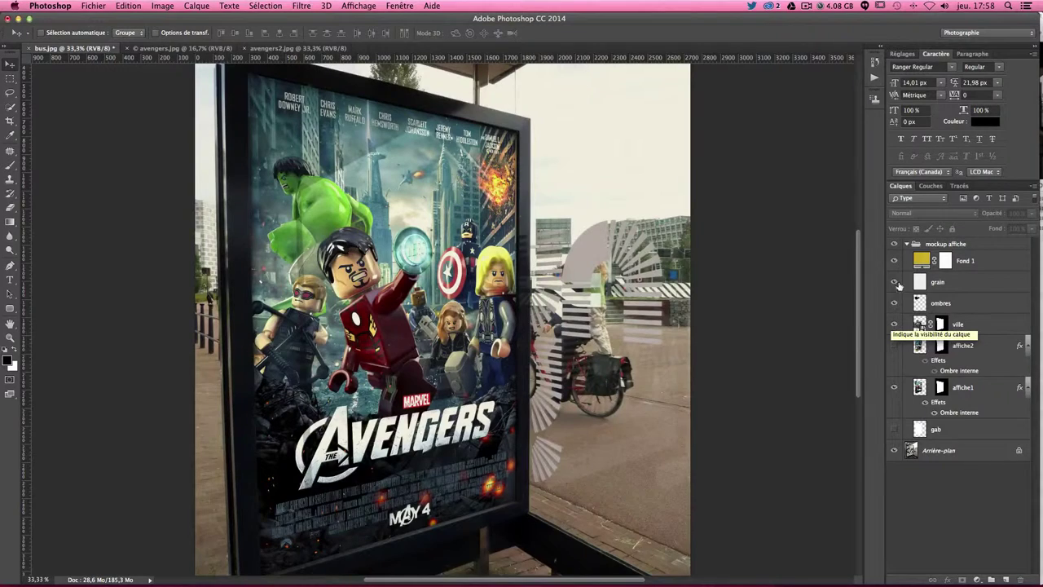
# Toggle the grain and Fond 1 layers off and back on
pyautogui.click(894, 282)
pyautogui.click(894, 282)
pyautogui.click(895, 260)
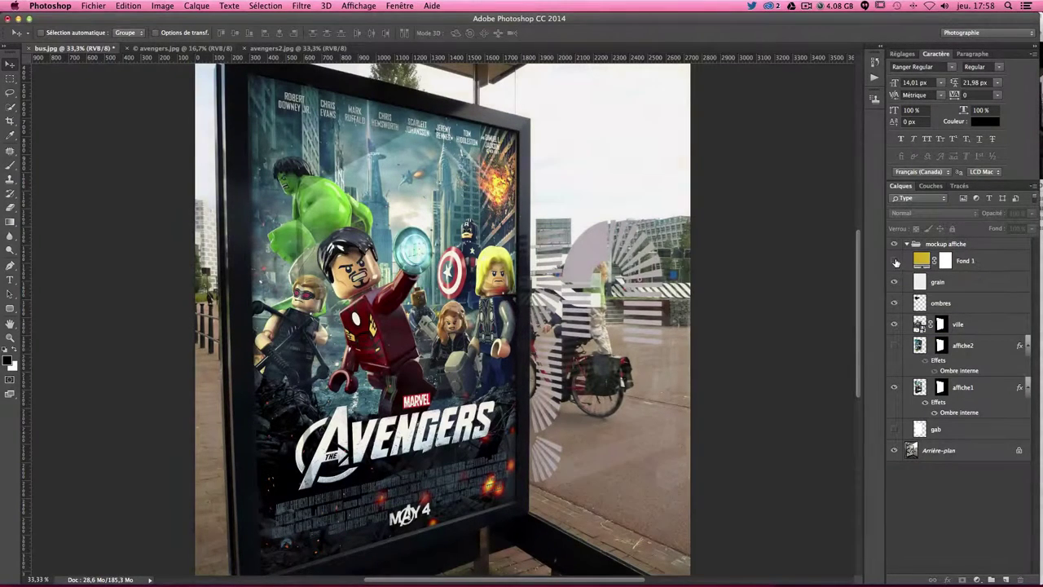
pyautogui.click(894, 260)
pyautogui.click(895, 261)
pyautogui.click(895, 261)
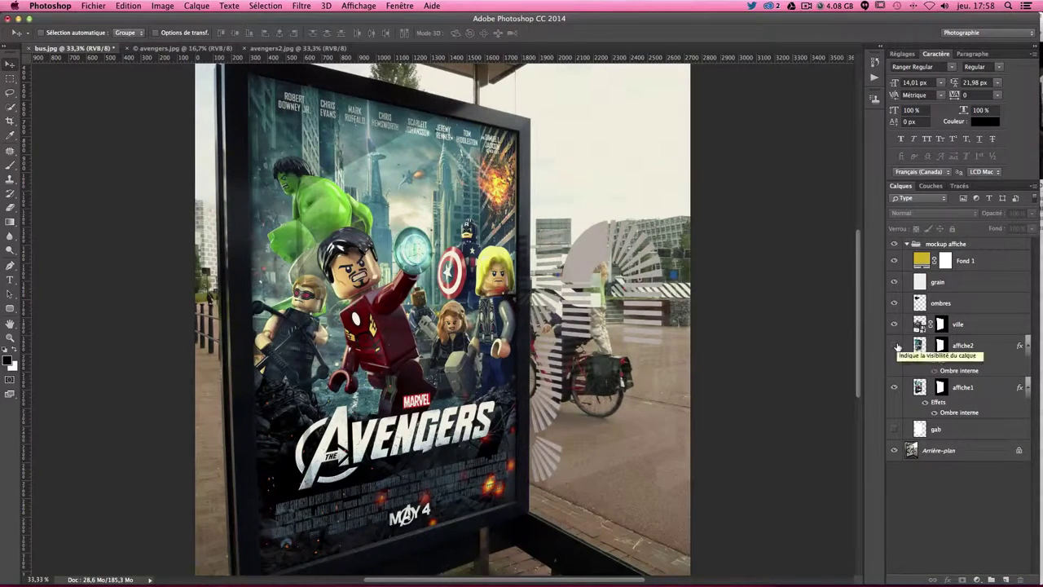
# Switch between the Lego and live-action posters, leaving affiche2 visible
pyautogui.click(895, 345)
pyautogui.click(894, 345)
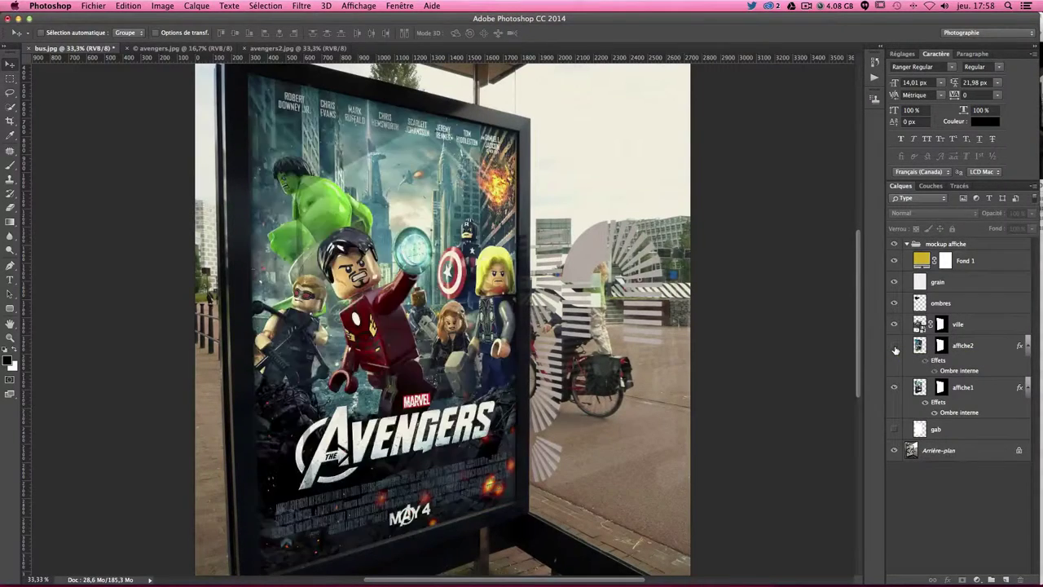
pyautogui.click(895, 345)
pyautogui.click(895, 346)
pyautogui.click(895, 346)
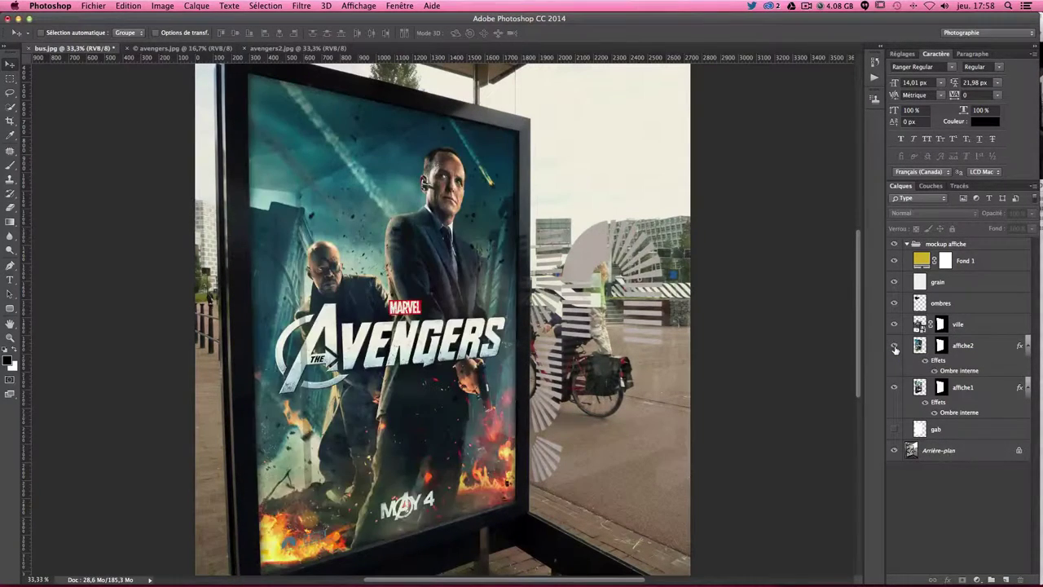
pyautogui.click(894, 345)
pyautogui.click(896, 347)
pyautogui.click(896, 347)
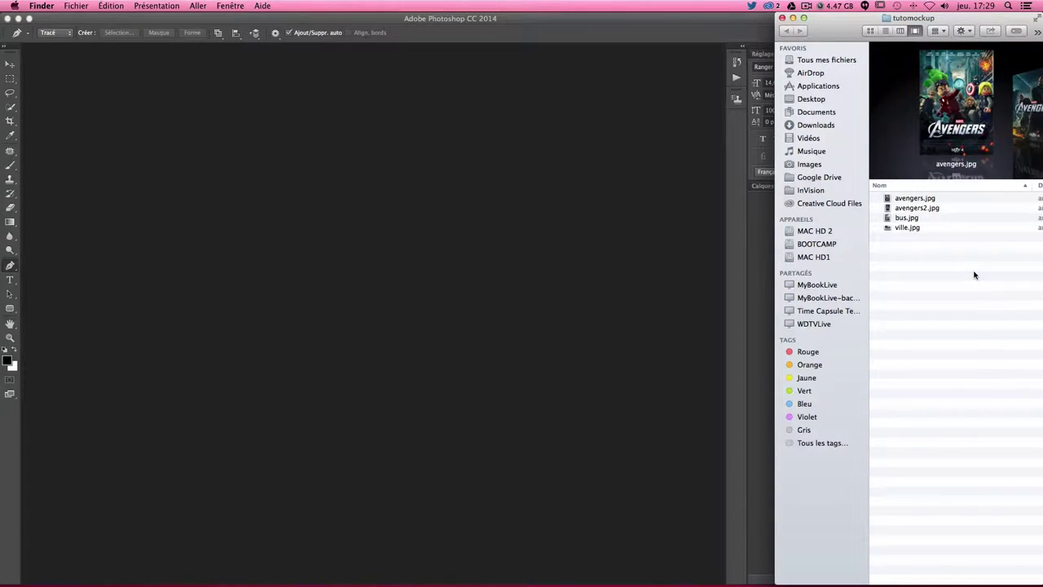
# Preview avengers.jpg and avengers2.jpg in Cover Flow
pyautogui.press('super+a')
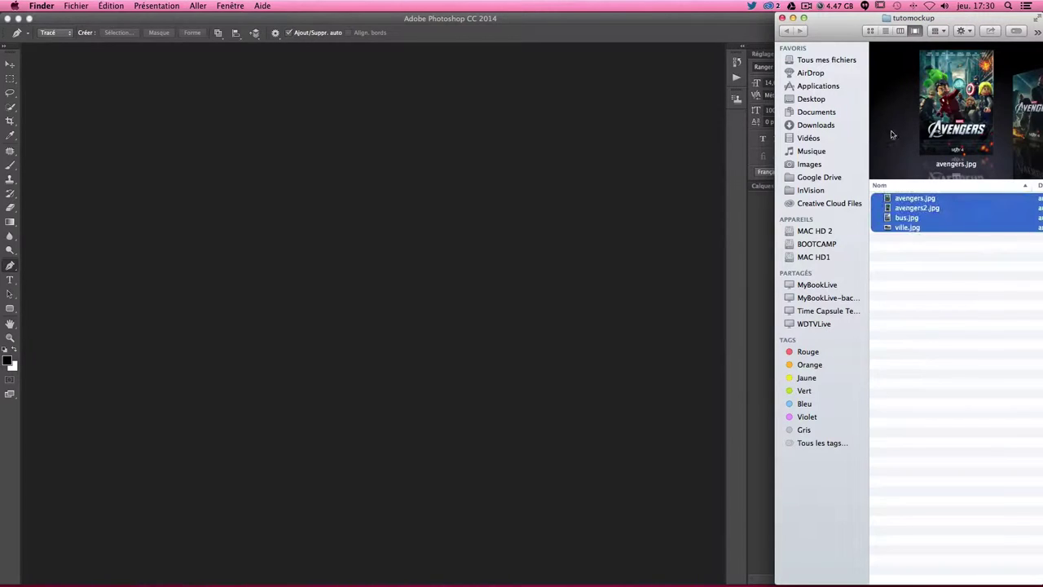
pyautogui.click(909, 227)
pyautogui.click(940, 334)
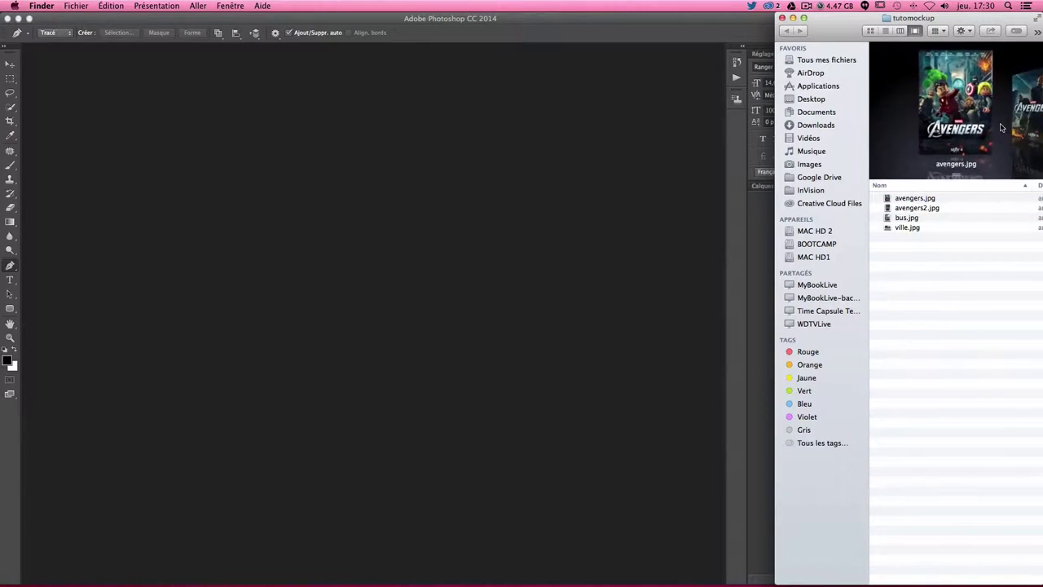
pyautogui.press('Down')
pyautogui.press('Down')
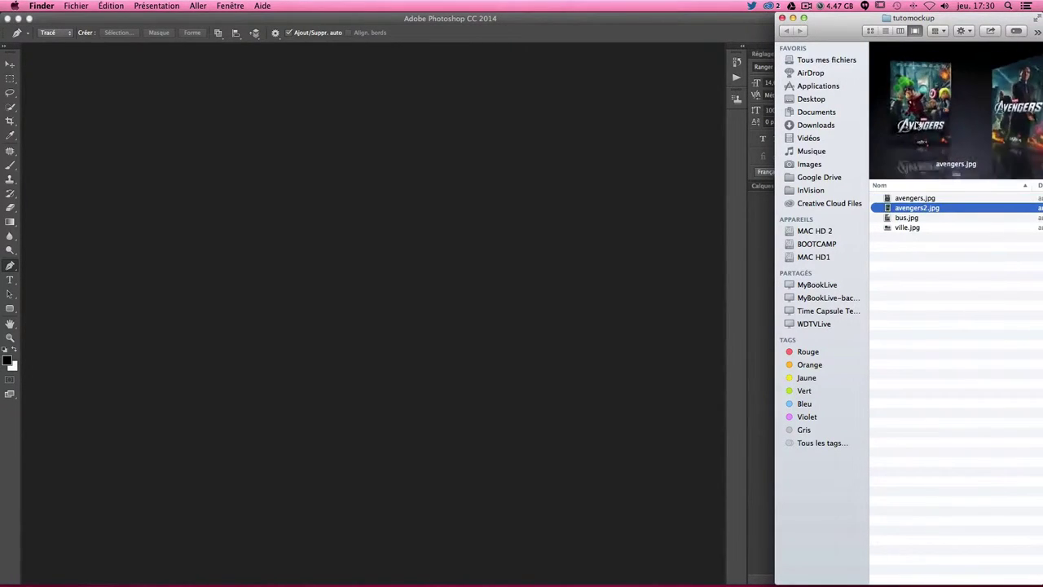
pyautogui.press('Up')
pyautogui.press('Down')
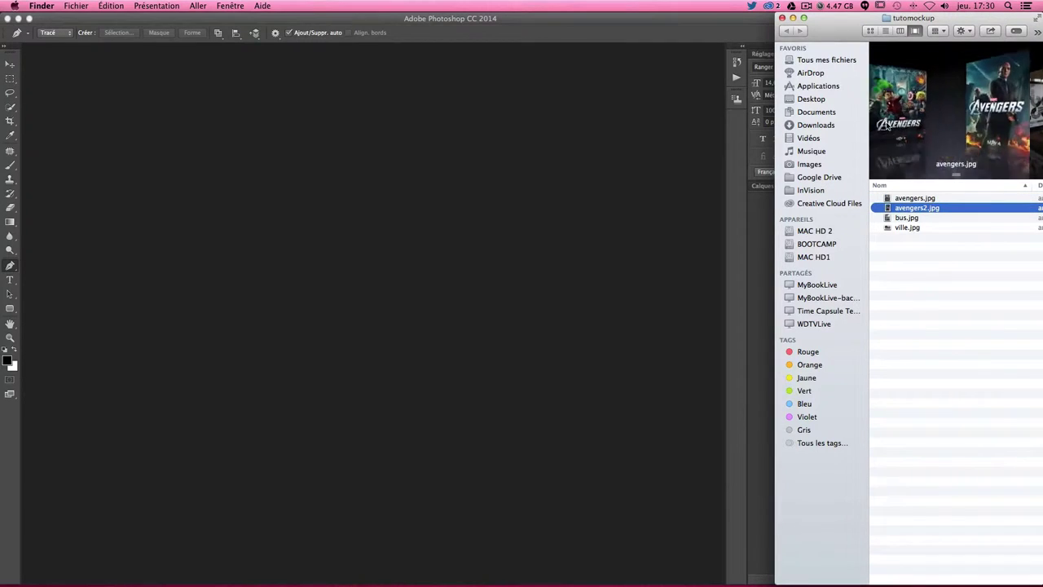
pyautogui.press('Down')
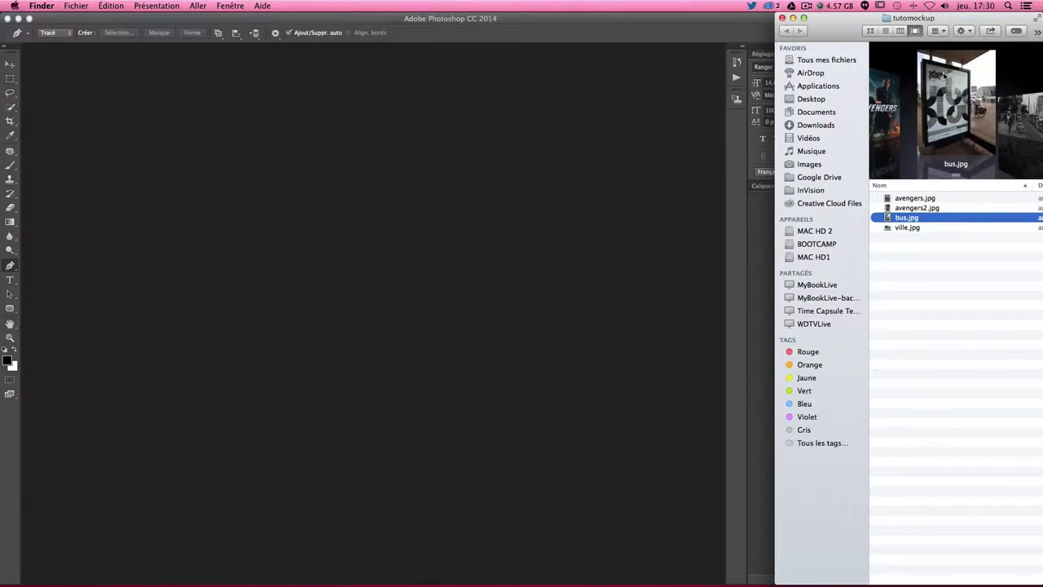
# Preview ville.jpg and bus.jpg, then bring up the Ouvrir avec options for bus.jpg
pyautogui.click(1006, 128)
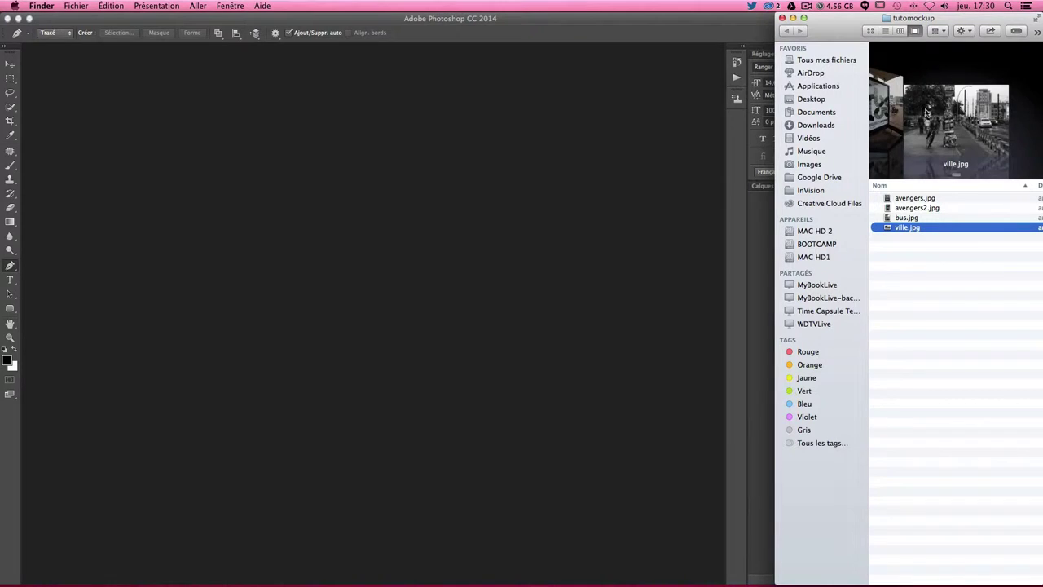
pyautogui.click(875, 114)
pyautogui.click(946, 301)
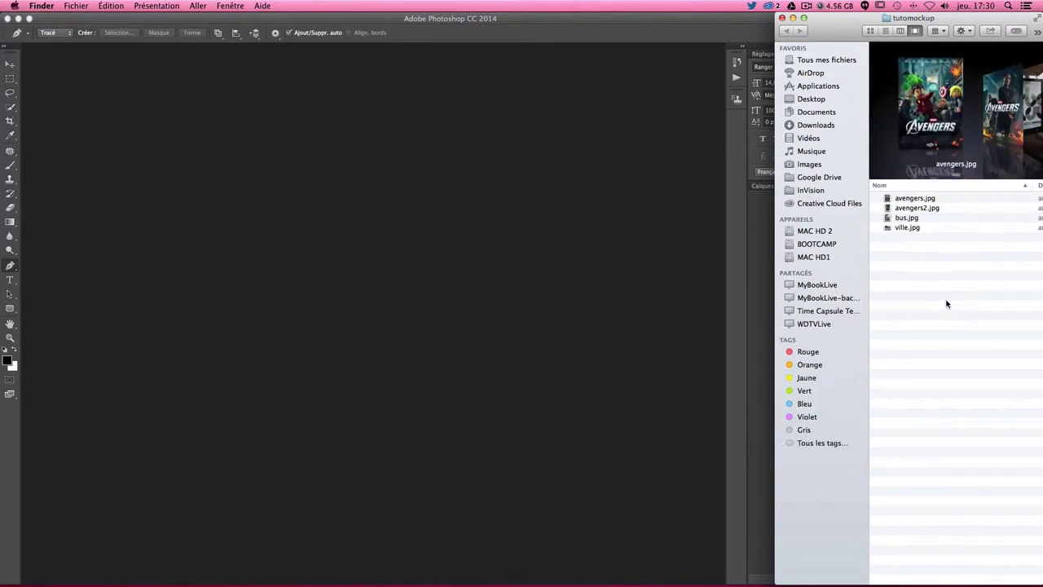
pyautogui.click(902, 227)
pyautogui.click(903, 217)
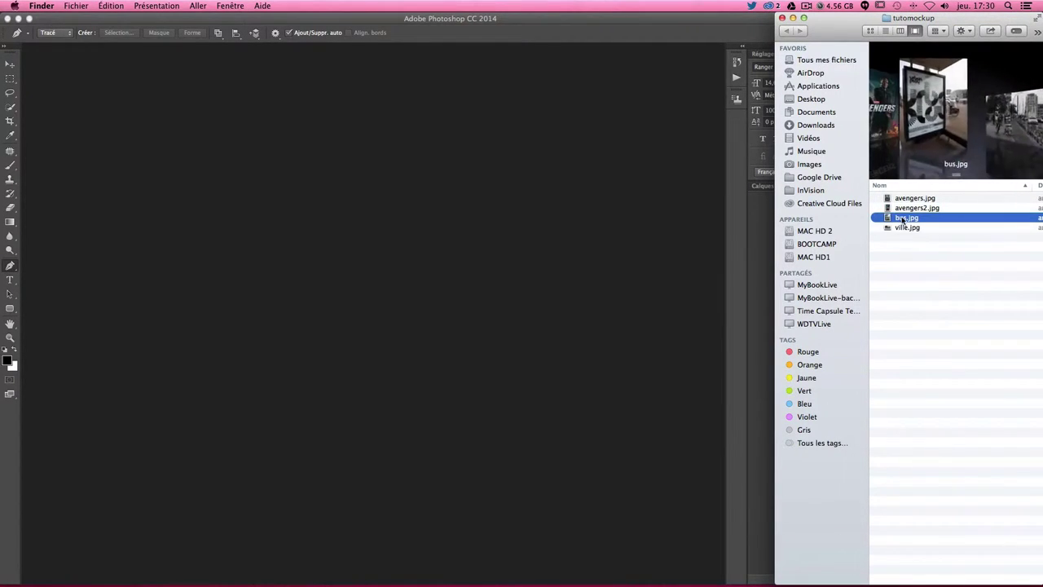
pyautogui.rightClick(901, 219)
pyautogui.moveTo(780, 234)
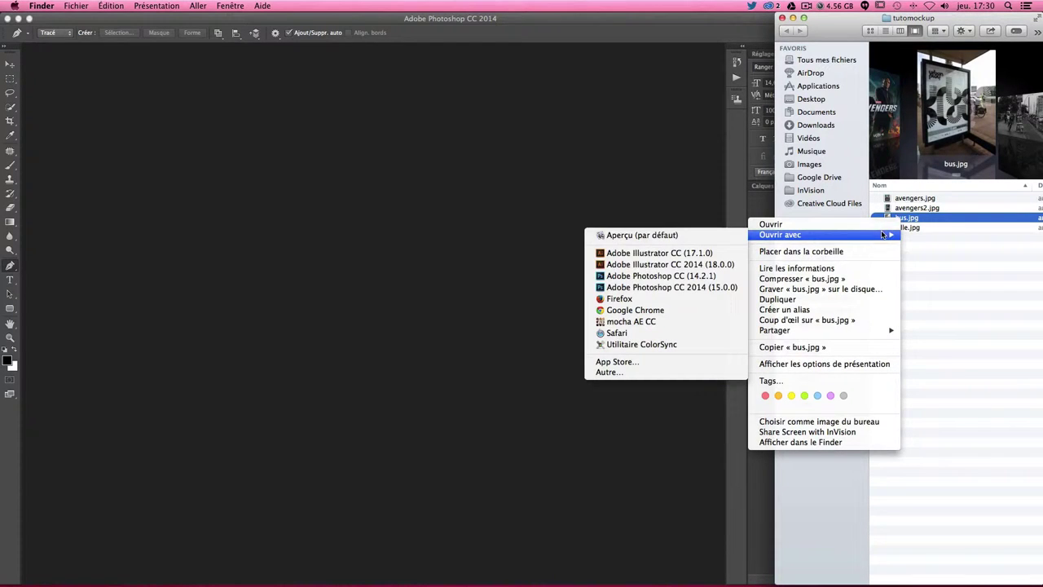
# Open bus.jpg in Photoshop CC 2014 without its embedded profile, then check the Calques and Tracés panels
pyautogui.click(681, 285)
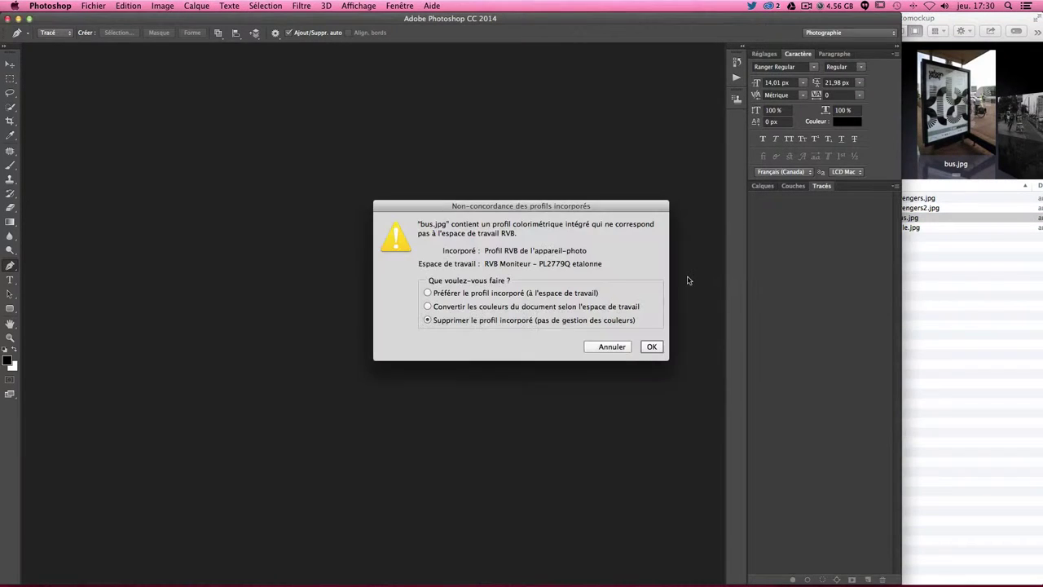
pyautogui.press('Return')
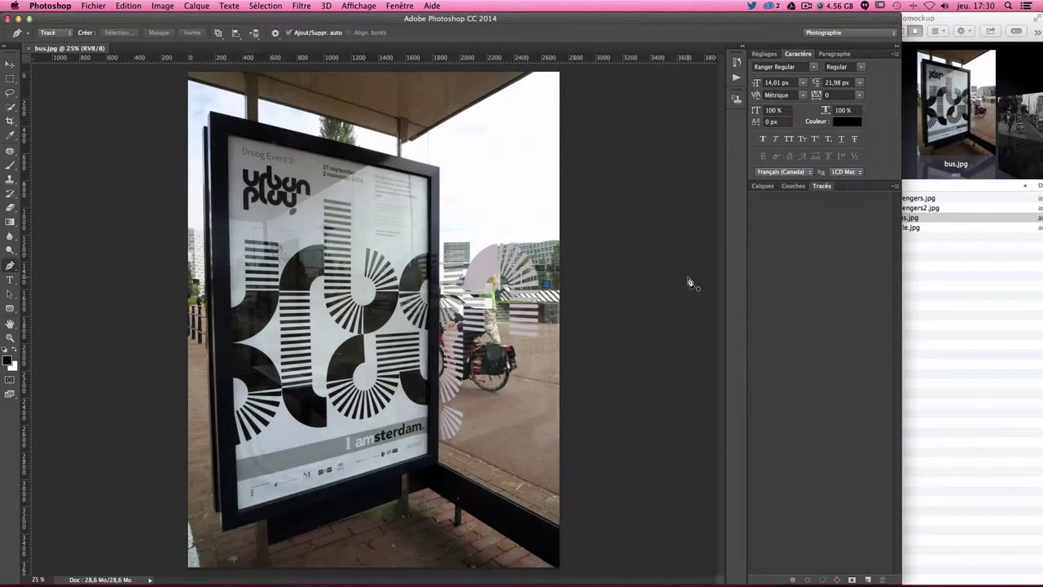
pyautogui.click(756, 185)
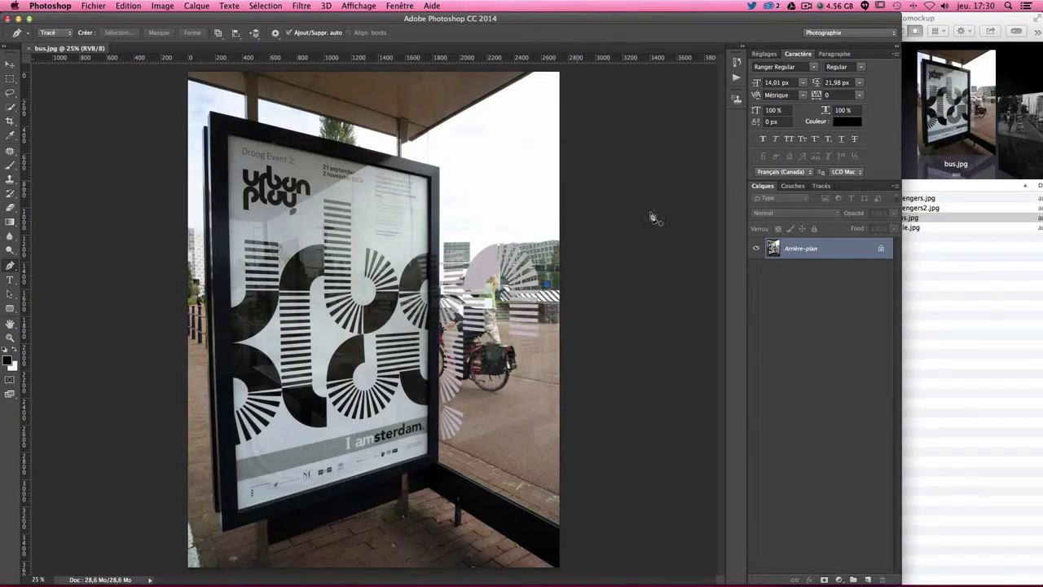
pyautogui.click(818, 187)
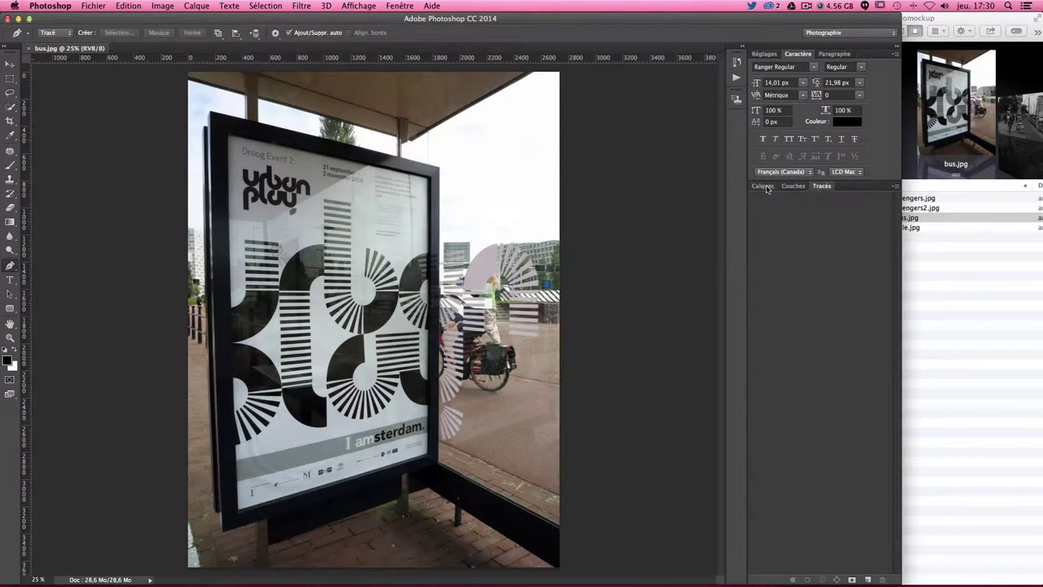
pyautogui.click(396, 5)
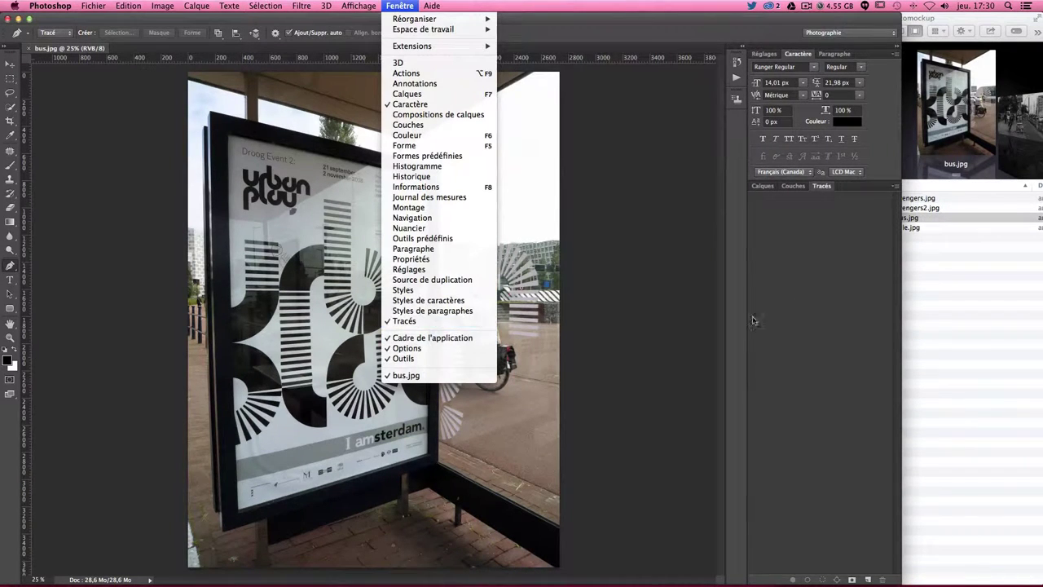
pyautogui.click(790, 311)
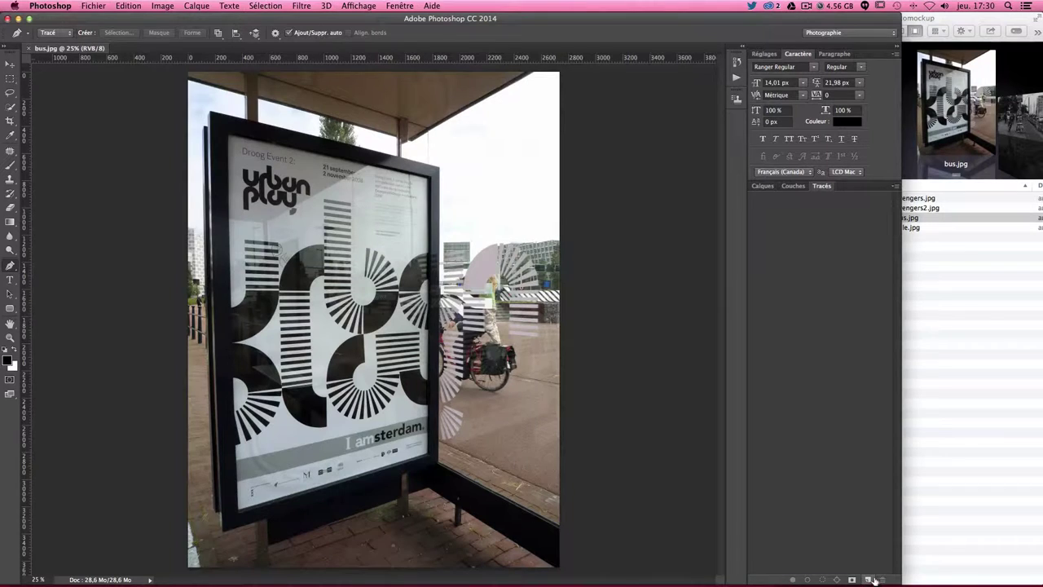
# Create a new path in the Tracés panel and rename it 'Tracé affiche'
pyautogui.click(869, 579)
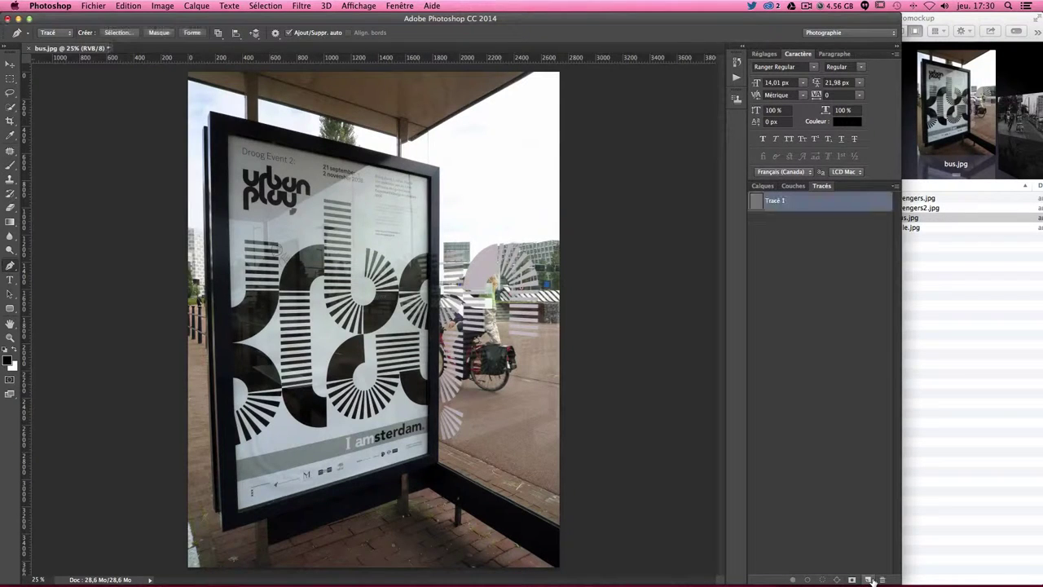
pyautogui.doubleClick(766, 203)
pyautogui.press('BackSpace')
pyautogui.write('B')
pyautogui.press('BackSpace')
pyautogui.write('affiche')
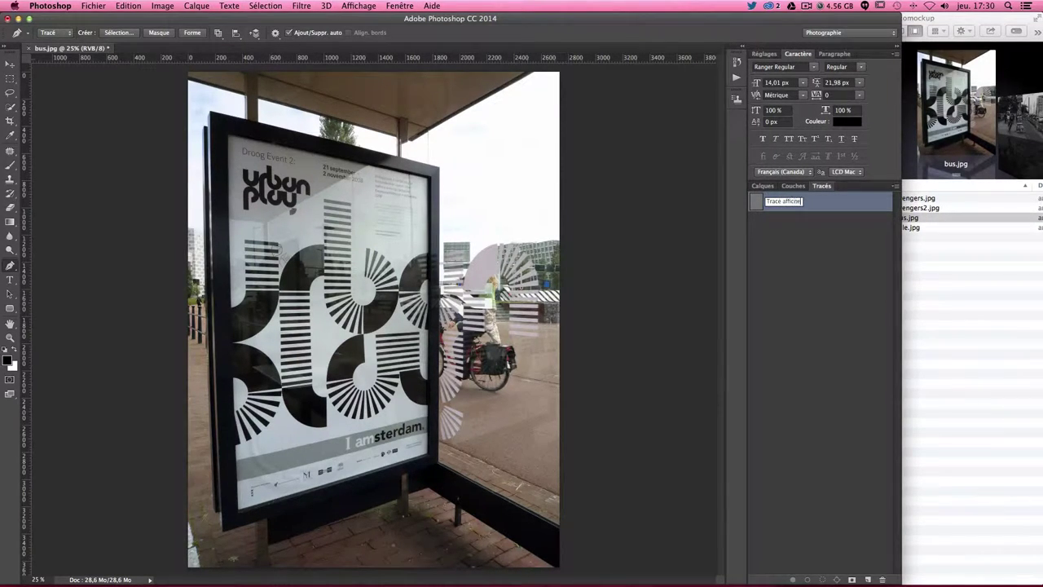
pyautogui.press('Return')
pyautogui.click(10, 64)
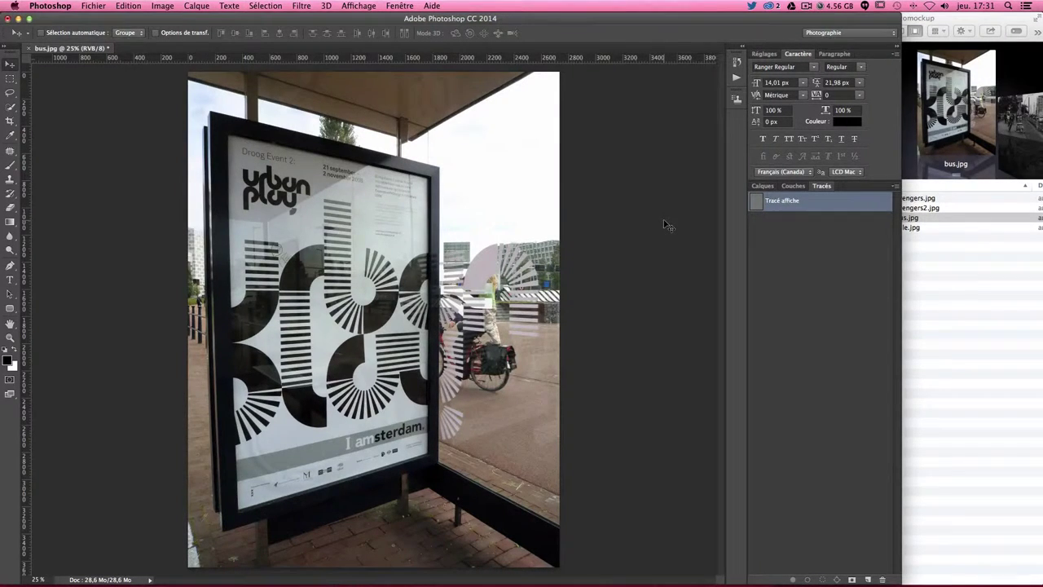
pyautogui.press('p')
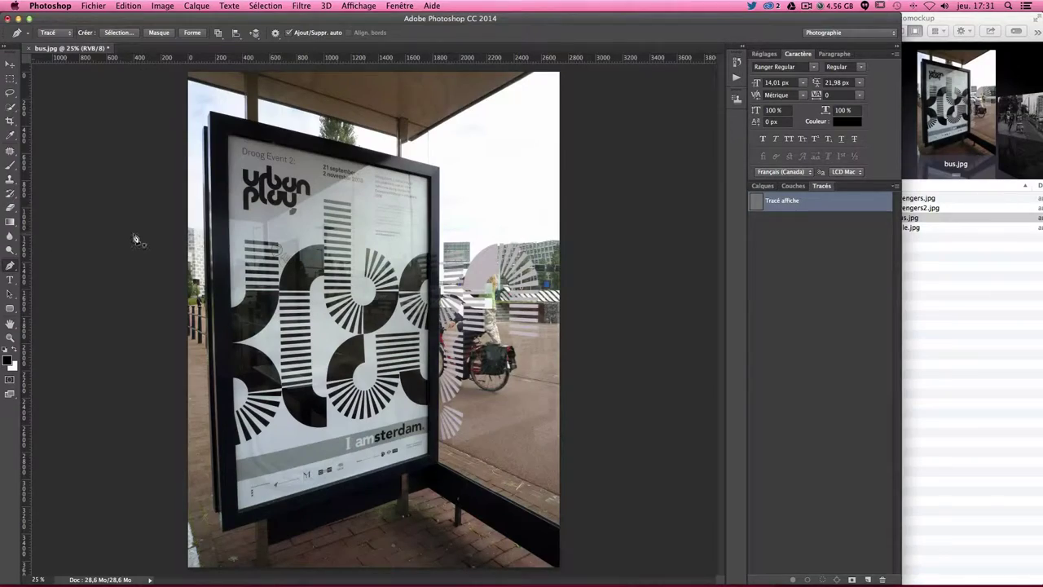
# Zoom in on the poster and place the first anchor at its top-left corner
pyautogui.press('super+plus')
pyautogui.press('super+plus')
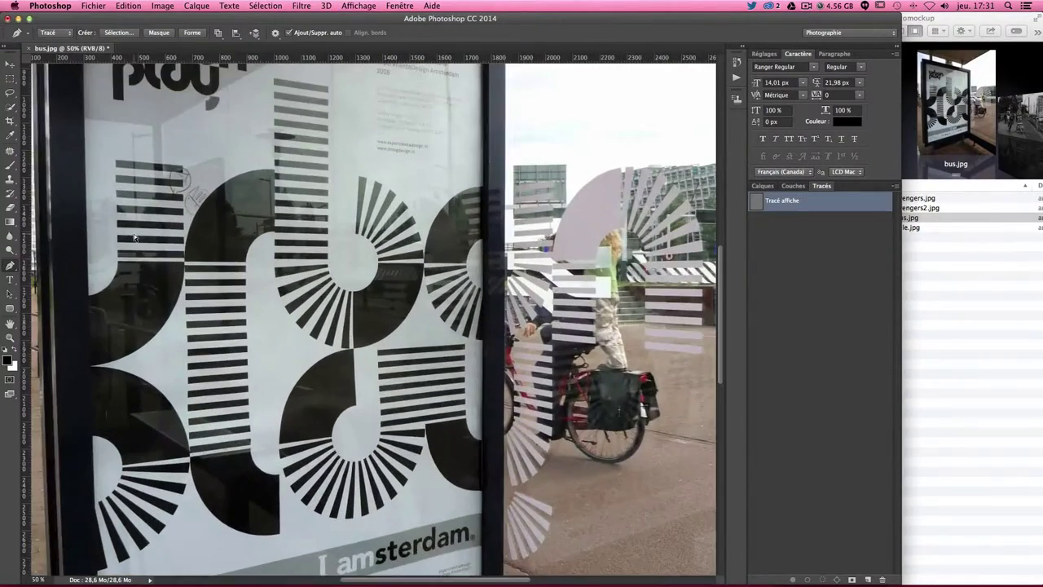
pyautogui.press('super+plus')
pyautogui.press('super+plus')
pyautogui.press('super+plus')
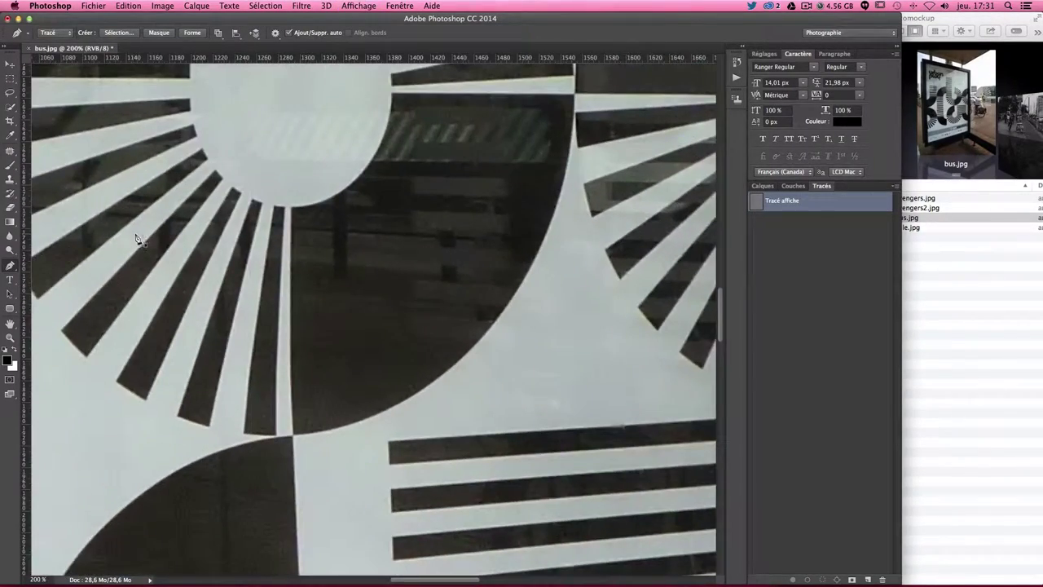
pyautogui.moveTo(135, 236)
pyautogui.mouseDown()
pyautogui.moveTo(544, 461)
pyautogui.moveTo(408, 291)
pyautogui.mouseUp()
pyautogui.press('super+r')
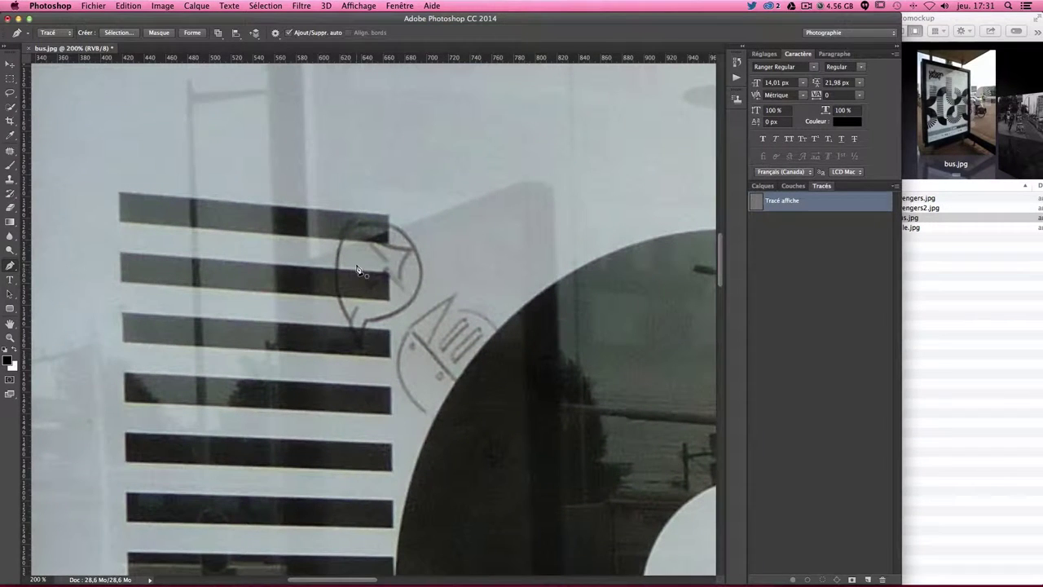
pyautogui.moveTo(233, 172); pyautogui.dragTo(457, 391)
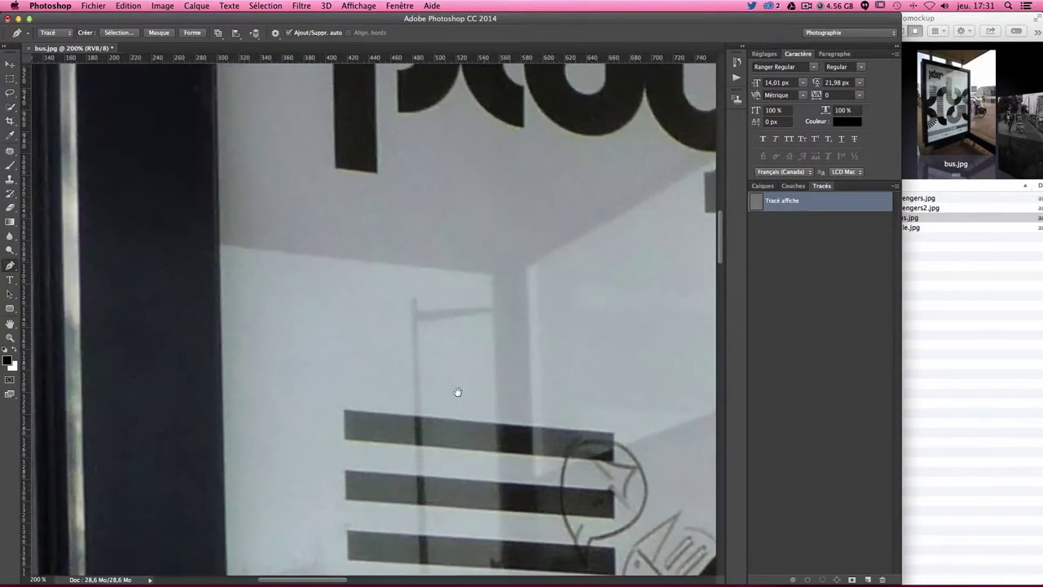
pyautogui.moveTo(204, 197)
pyautogui.mouseDown()
pyautogui.moveTo(282, 226)
pyautogui.moveTo(380, 298)
pyautogui.mouseUp()
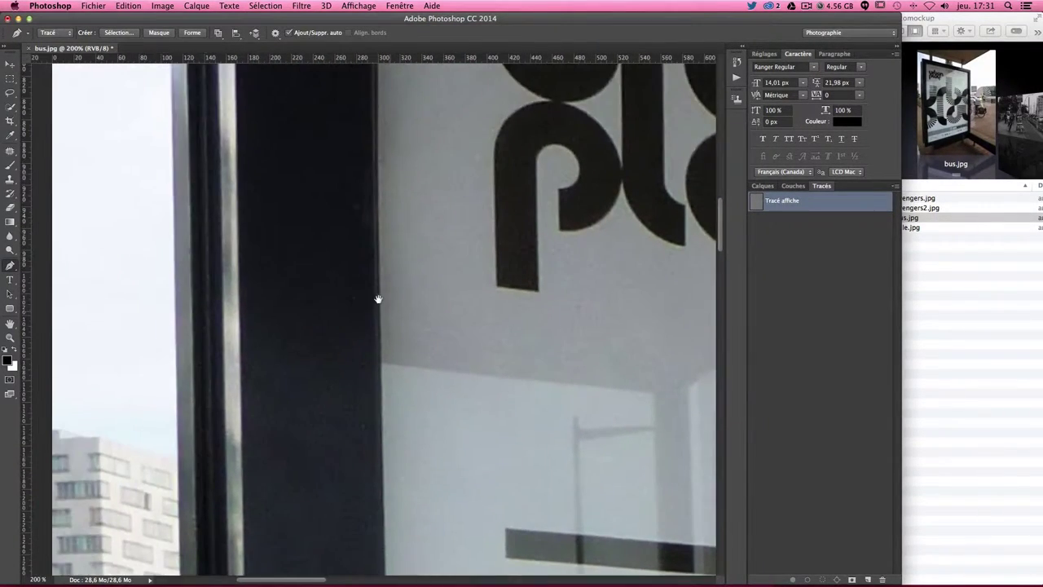
pyautogui.moveTo(337, 200)
pyautogui.mouseDown()
pyautogui.moveTo(335, 352)
pyautogui.moveTo(302, 527)
pyautogui.mouseUp()
pyautogui.moveTo(319, 284); pyautogui.dragTo(372, 349)
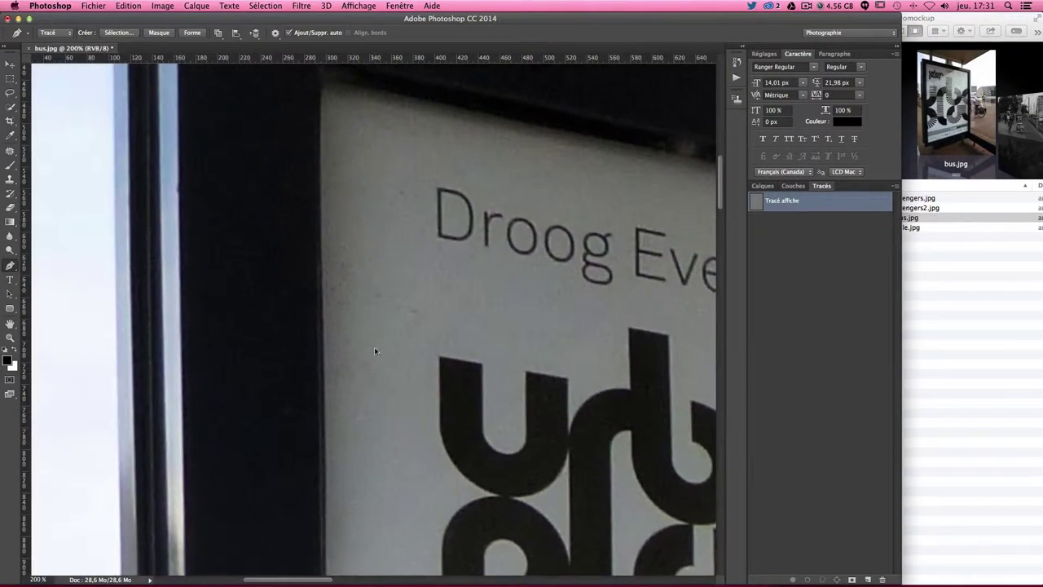
pyautogui.moveTo(410, 181); pyautogui.dragTo(505, 361)
pyautogui.moveTo(502, 317)
pyautogui.mouseDown()
pyautogui.moveTo(388, 361)
pyautogui.moveTo(386, 319)
pyautogui.mouseUp()
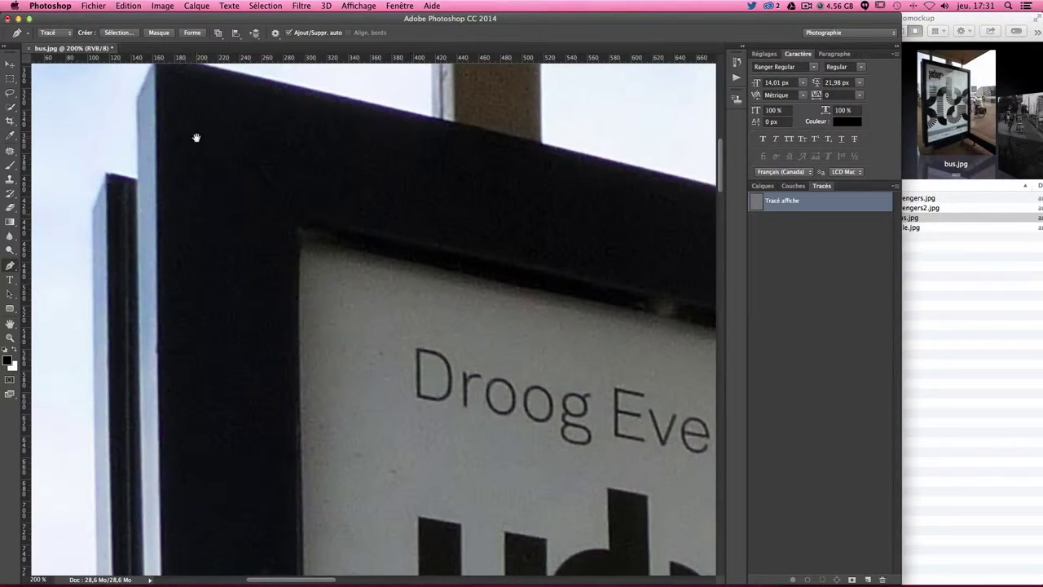
pyautogui.moveTo(191, 117)
pyautogui.mouseDown()
pyautogui.moveTo(226, 216)
pyautogui.moveTo(284, 298)
pyautogui.mouseUp()
pyautogui.moveTo(542, 395); pyautogui.dragTo(414, 366)
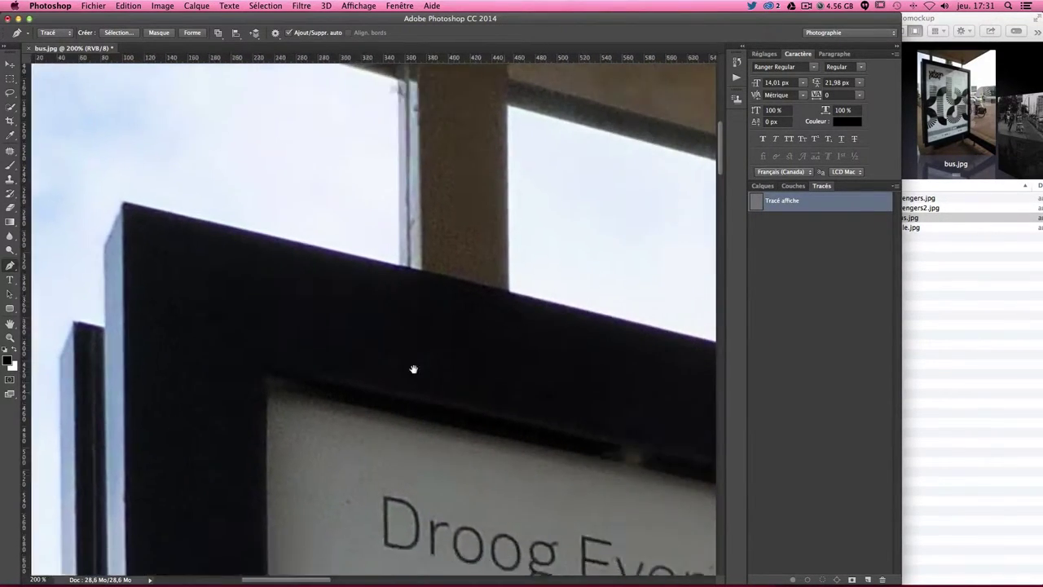
pyautogui.moveTo(648, 419); pyautogui.dragTo(429, 310)
pyautogui.moveTo(650, 316)
pyautogui.mouseDown()
pyautogui.moveTo(226, 256)
pyautogui.moveTo(328, 279)
pyautogui.mouseUp()
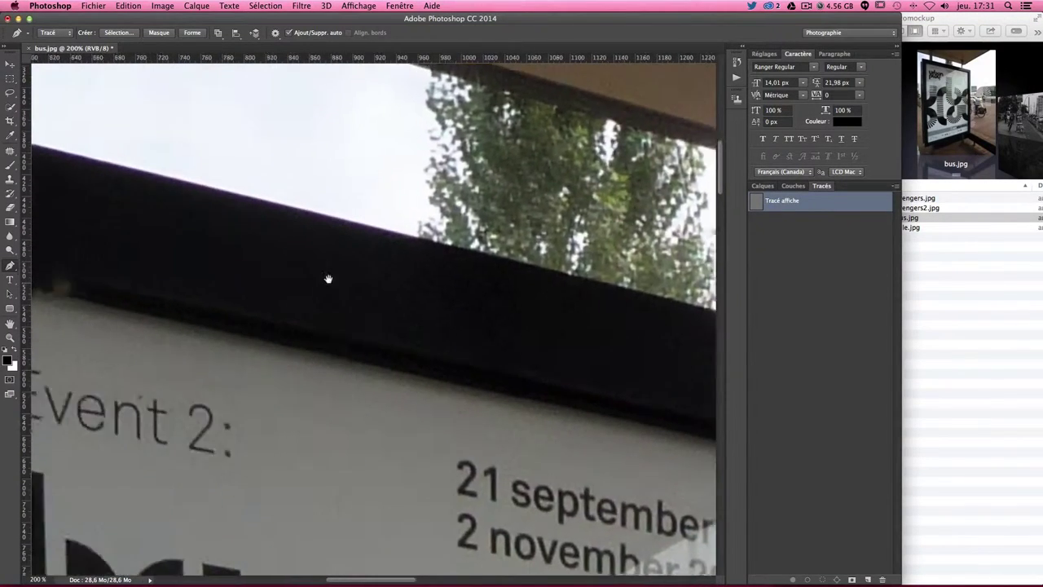
pyautogui.moveTo(239, 349); pyautogui.dragTo(601, 279)
pyautogui.moveTo(204, 155); pyautogui.dragTo(520, 293)
pyautogui.moveTo(549, 372); pyautogui.dragTo(443, 326)
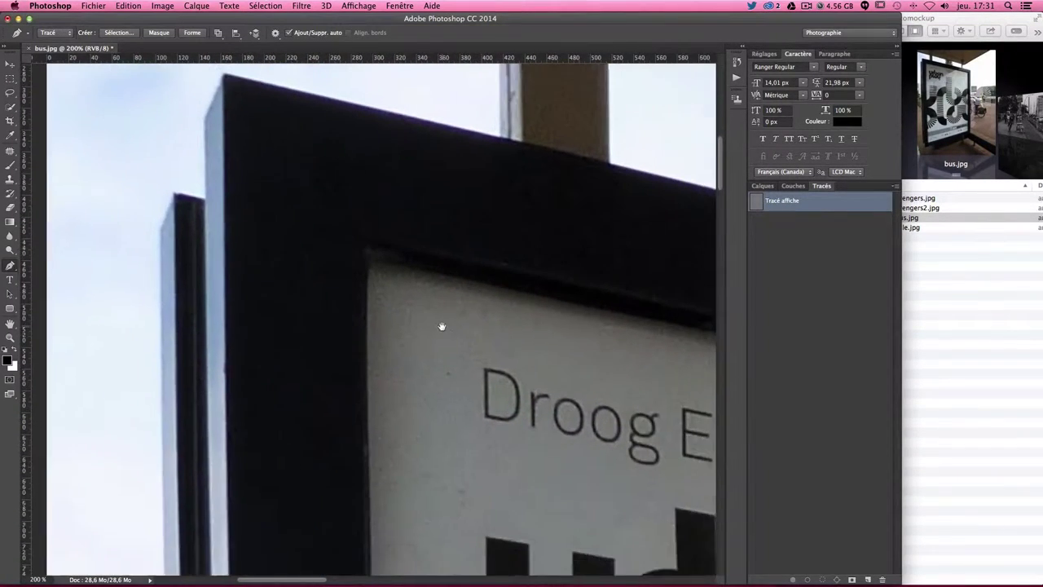
pyautogui.moveTo(566, 200); pyautogui.dragTo(389, 186)
pyautogui.scroll(-5, 415, 285)
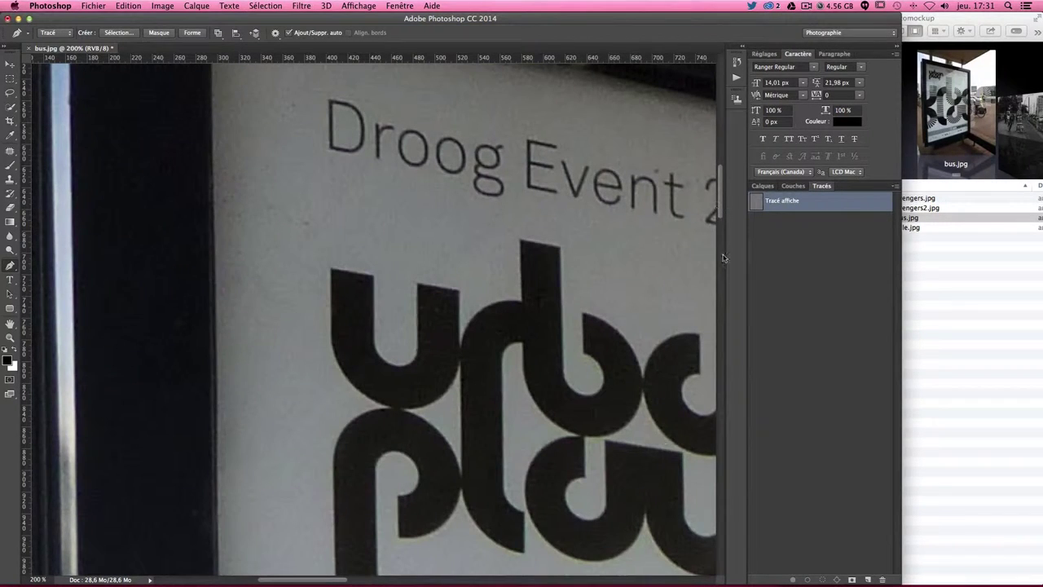
pyautogui.scroll(5, 373, 205)
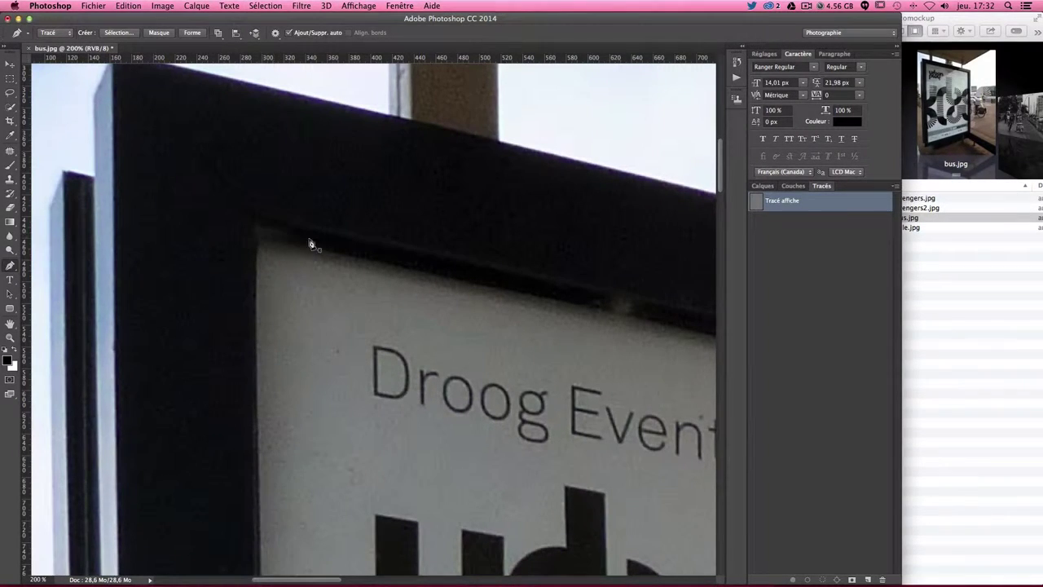
pyautogui.click(252, 233)
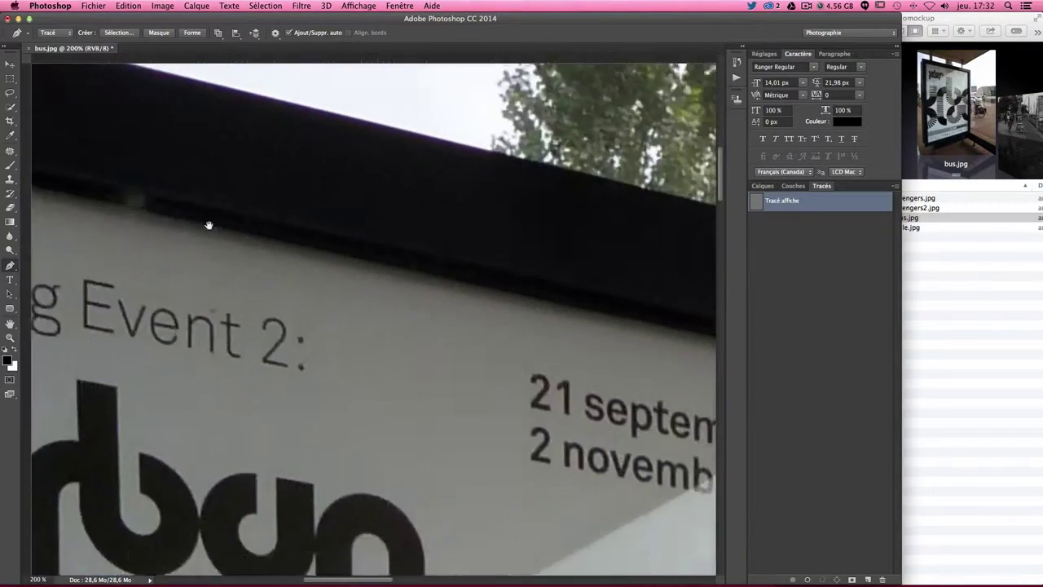
# Add an anchor at the poster's top-right corner
pyautogui.hscroll(10, 529, 298)
pyautogui.moveTo(551, 300); pyautogui.dragTo(206, 214)
pyautogui.press('super+r')
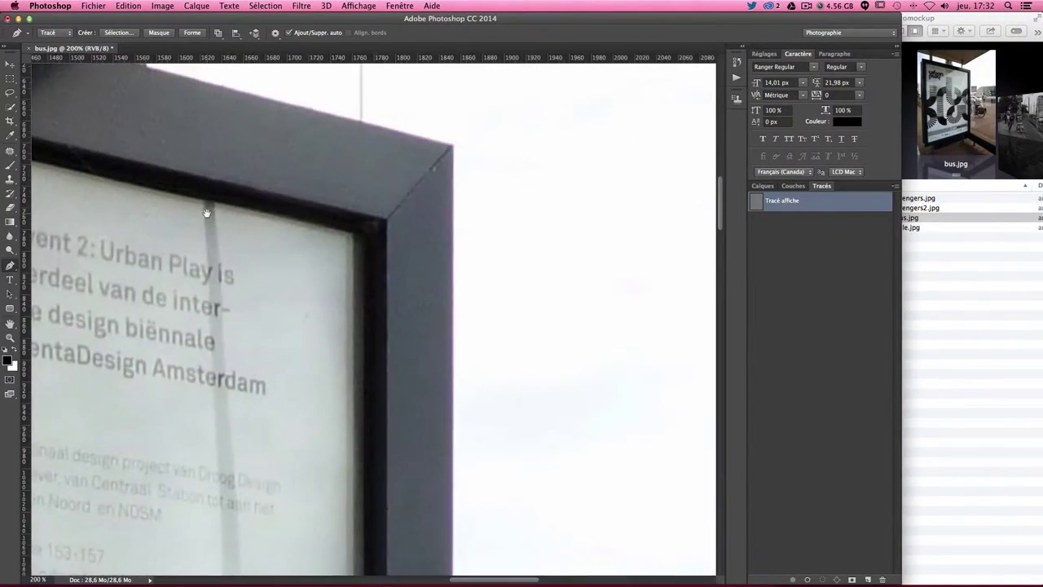
pyautogui.moveTo(305, 220); pyautogui.dragTo(443, 247)
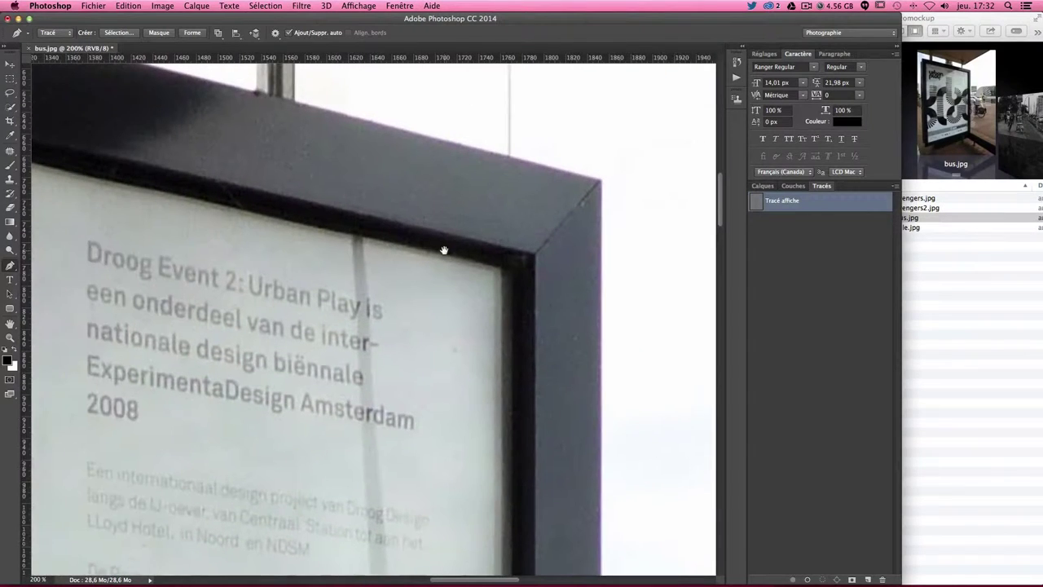
pyautogui.click(517, 267)
# Add an anchor at the poster's bottom-right corner
pyautogui.scroll(-10, 518, 453)
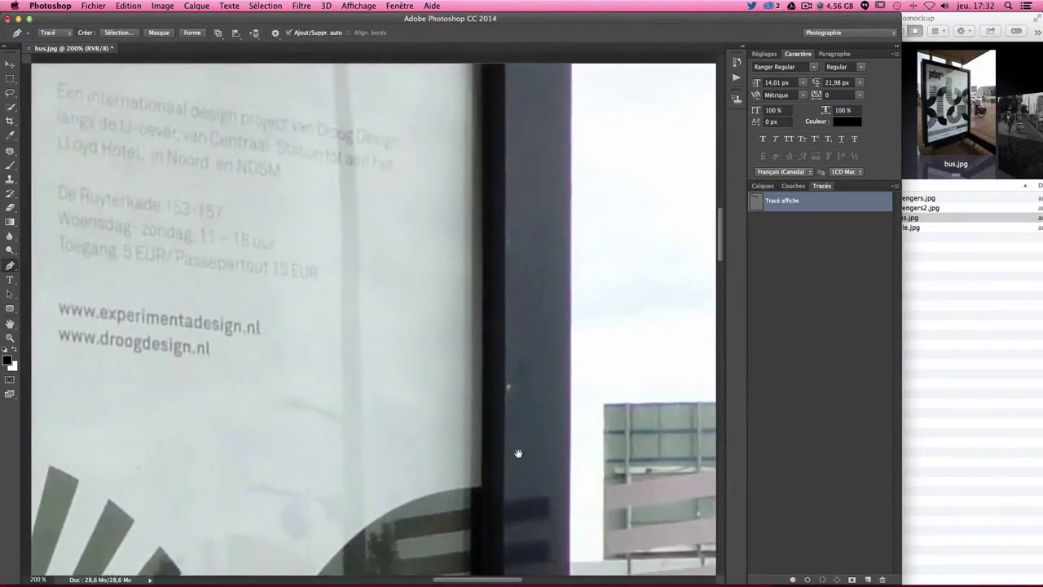
pyautogui.moveTo(518, 453); pyautogui.dragTo(517, 98)
pyautogui.moveTo(502, 454); pyautogui.dragTo(500, 162)
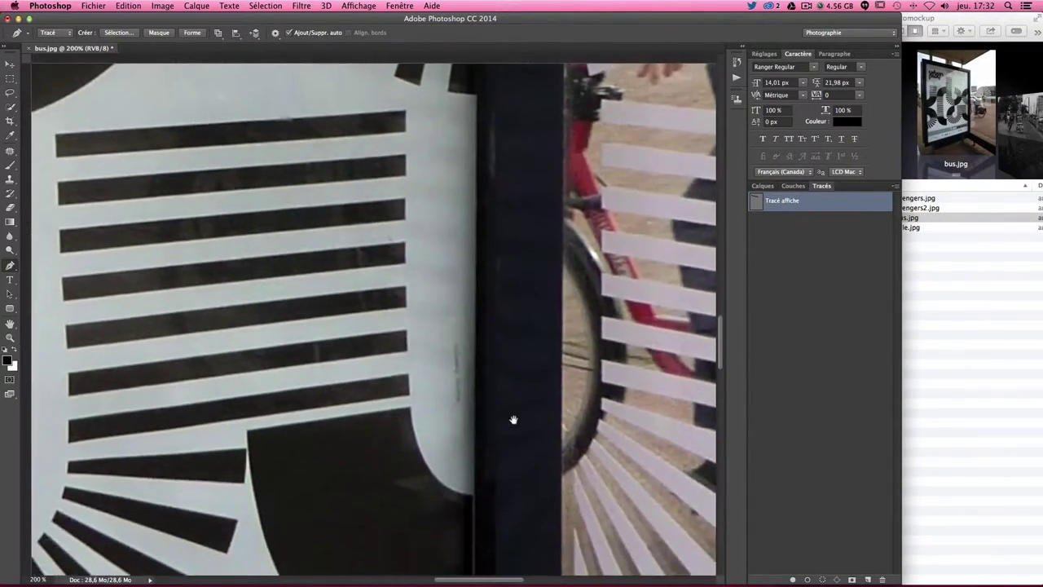
pyautogui.moveTo(512, 418); pyautogui.dragTo(512, 174)
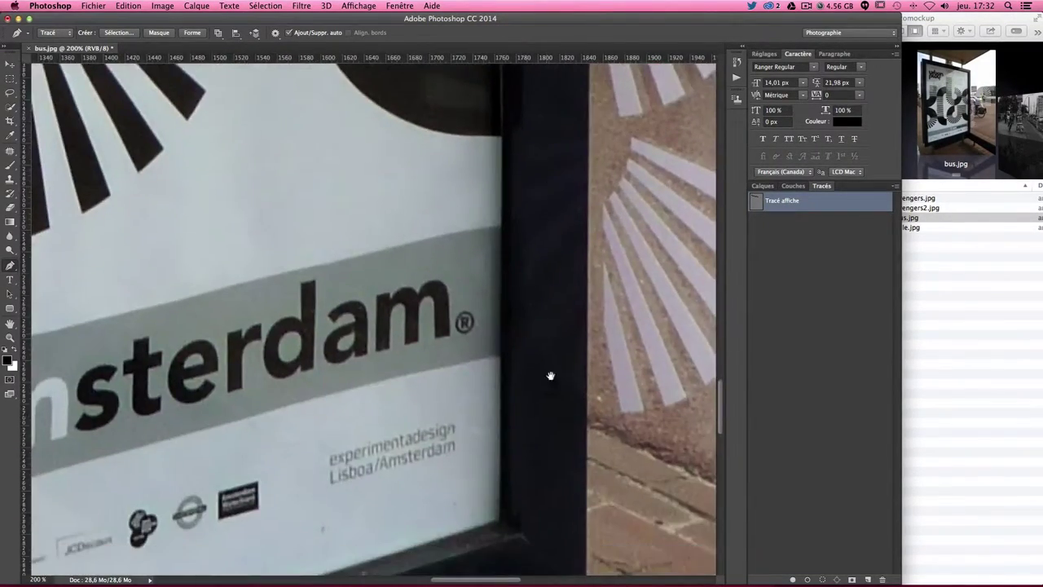
pyautogui.moveTo(550, 376); pyautogui.dragTo(566, 127)
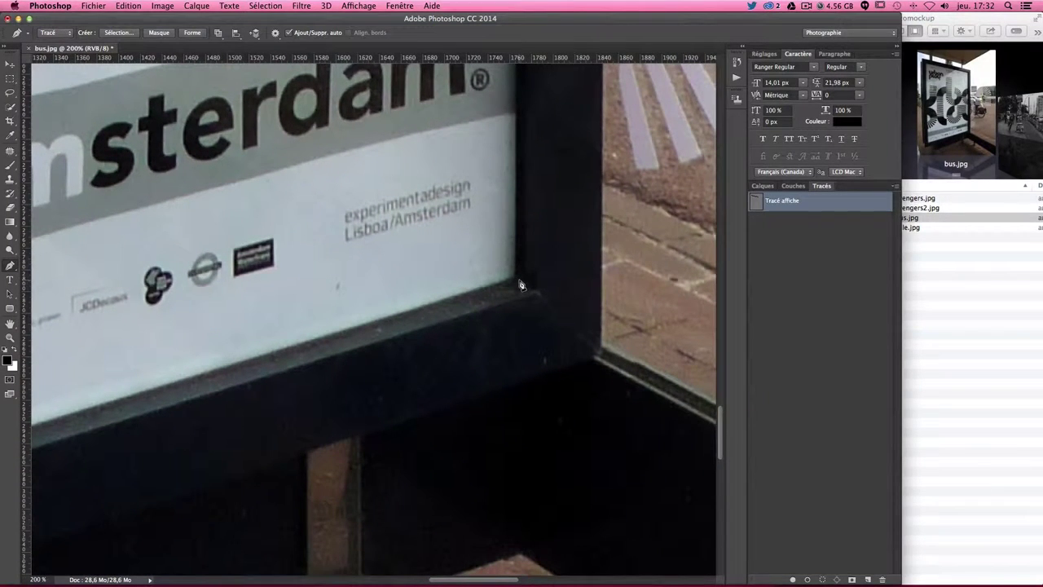
pyautogui.click(520, 285)
# Add an anchor at the poster's bottom-left corner
pyautogui.hotkey('ctrl', '-')
pyautogui.hotkey('ctrl', '-')
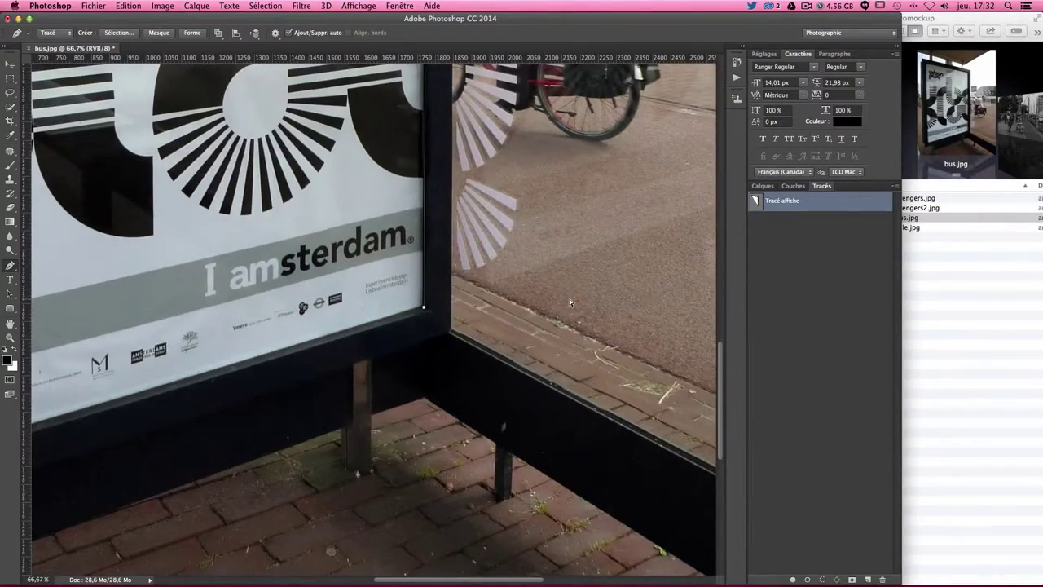
pyautogui.hotkey('ctrl', '+')
pyautogui.hotkey('ctrl', '+')
pyautogui.hotkey('ctrl', '+')
pyautogui.hotkey('ctrl', '-')
pyautogui.hotkey('ctrl', '-')
pyautogui.hotkey('ctrl', '-')
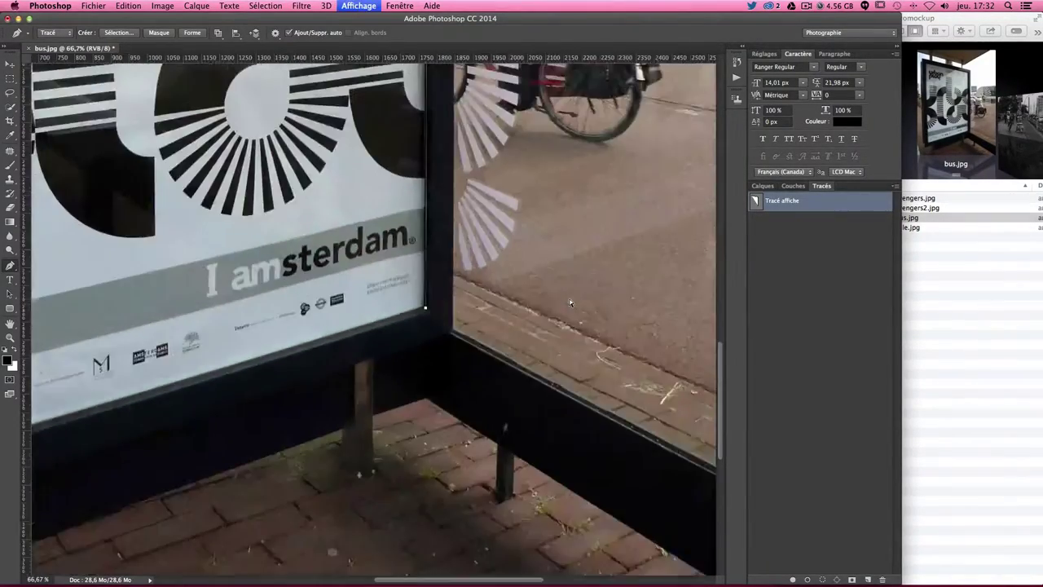
pyautogui.scroll(10, 571, 304)
pyautogui.scroll(5, 569, 304)
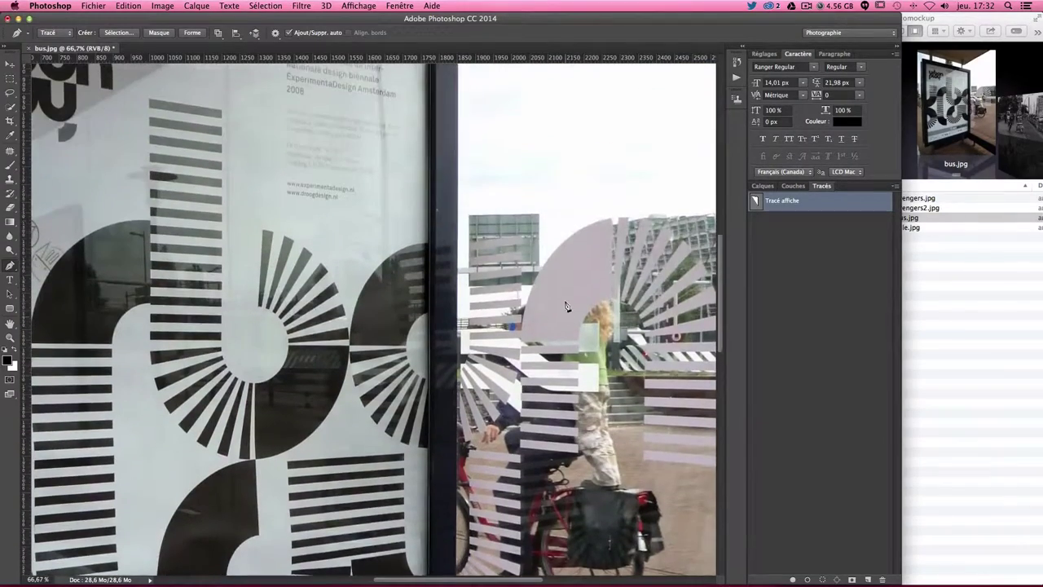
pyautogui.scroll(5, 567, 306)
pyautogui.scroll(3, 569, 306)
pyautogui.scroll(-5, 568, 306)
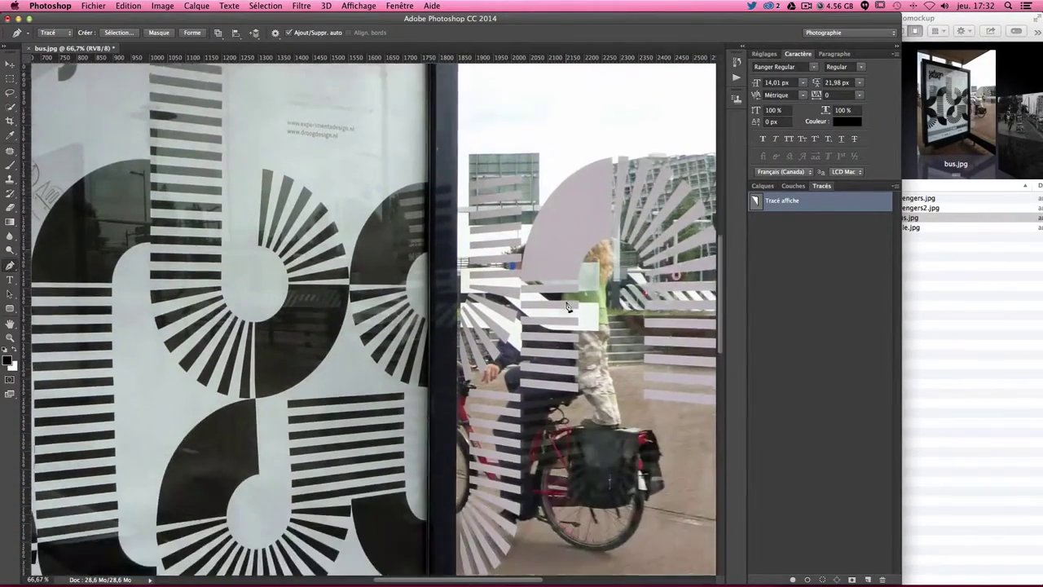
pyautogui.scroll(-5, 568, 307)
pyautogui.scroll(-5, 568, 306)
pyautogui.scroll(4, 566, 306)
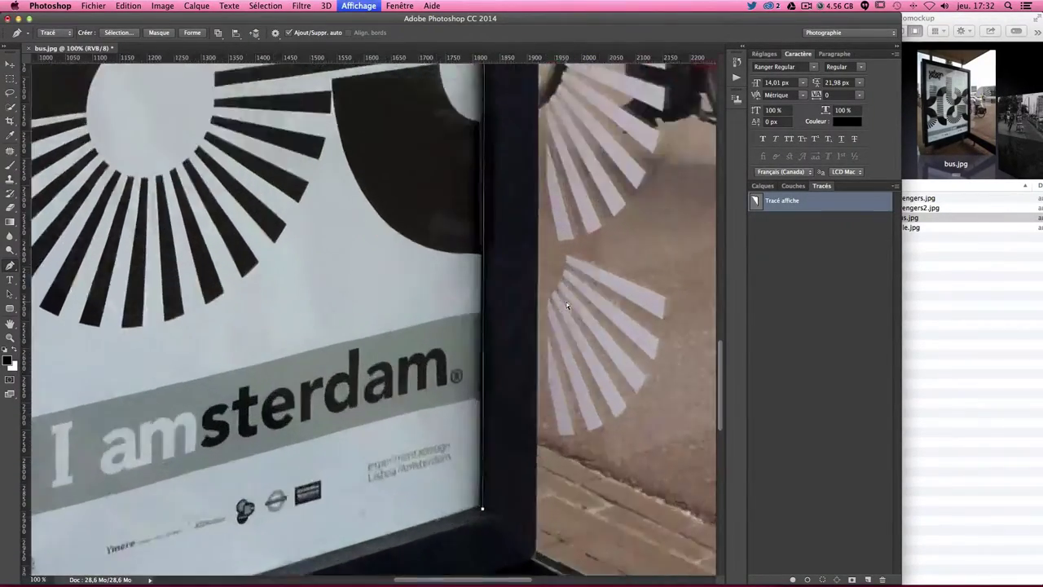
pyautogui.scroll(3, 567, 303)
pyautogui.scroll(-5, 554, 269)
pyautogui.scroll(-5, 529, 202)
pyautogui.hscroll(-5, 570, 228)
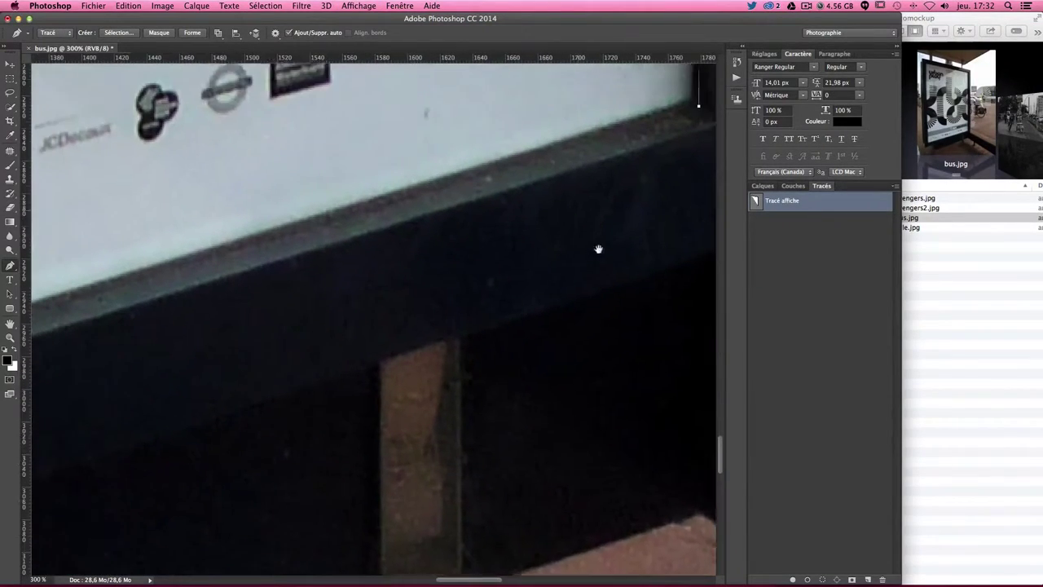
pyautogui.scroll(2, 598, 261)
pyautogui.scroll(-5, 597, 276)
pyautogui.scroll(3, 624, 204)
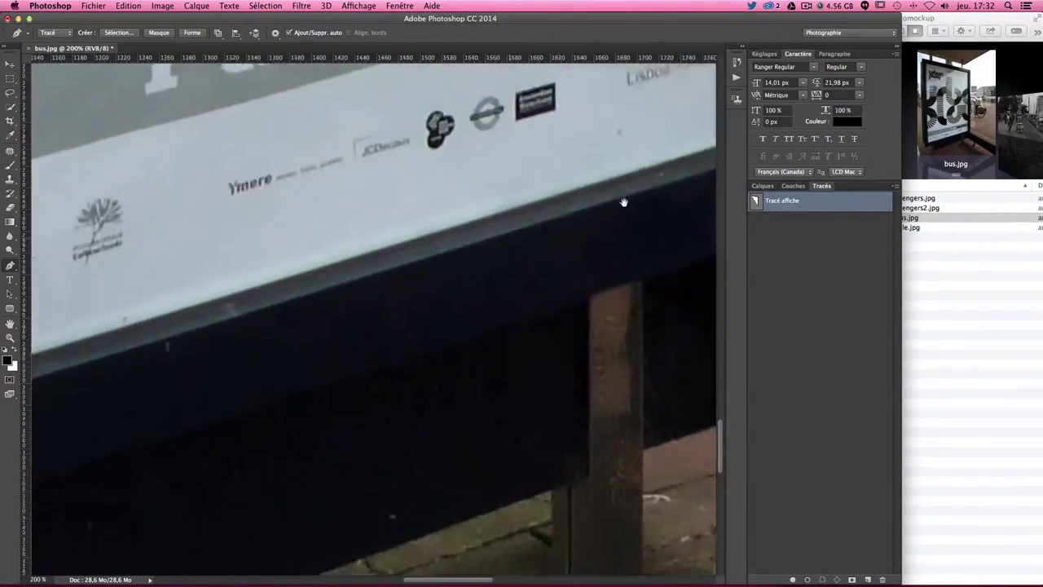
pyautogui.hscroll(-5, 250, 301)
pyautogui.scroll(2, 449, 253)
pyautogui.hscroll(-10, 450, 253)
pyautogui.scroll(-3, 418, 191)
pyautogui.hotkey('ctrl', 'r')
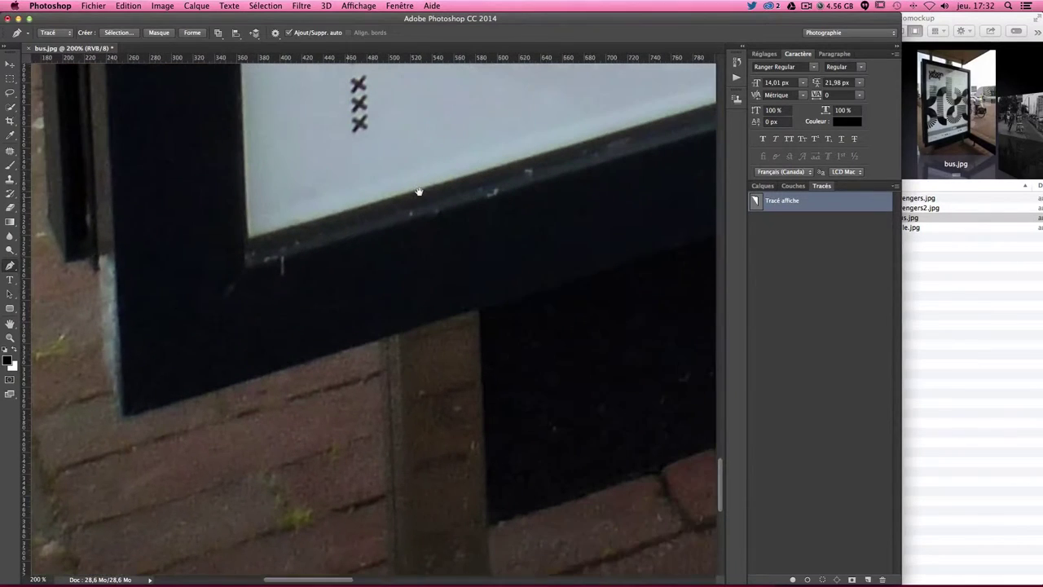
pyautogui.click(241, 244)
# Place another anchor right at the poster's bottom-left frame corner
pyautogui.hscroll(10, 526, 244)
pyautogui.hscroll(2, 204, 361)
pyautogui.hscroll(8, 400, 302)
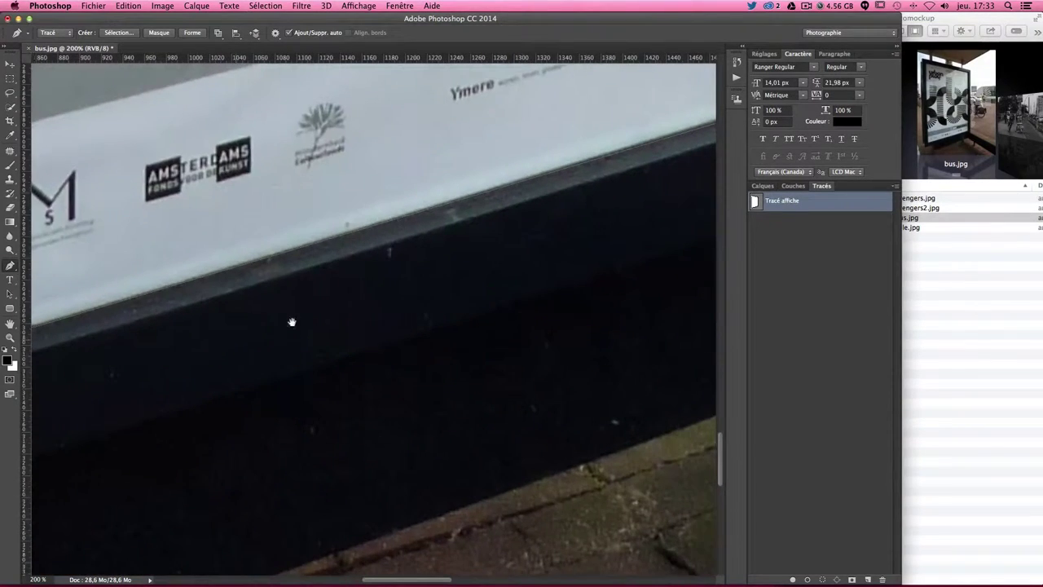
pyautogui.hscroll(6, 293, 317)
pyautogui.scroll(4, 294, 318)
pyautogui.hscroll(2, 325, 295)
pyautogui.hscroll(-4, 205, 303)
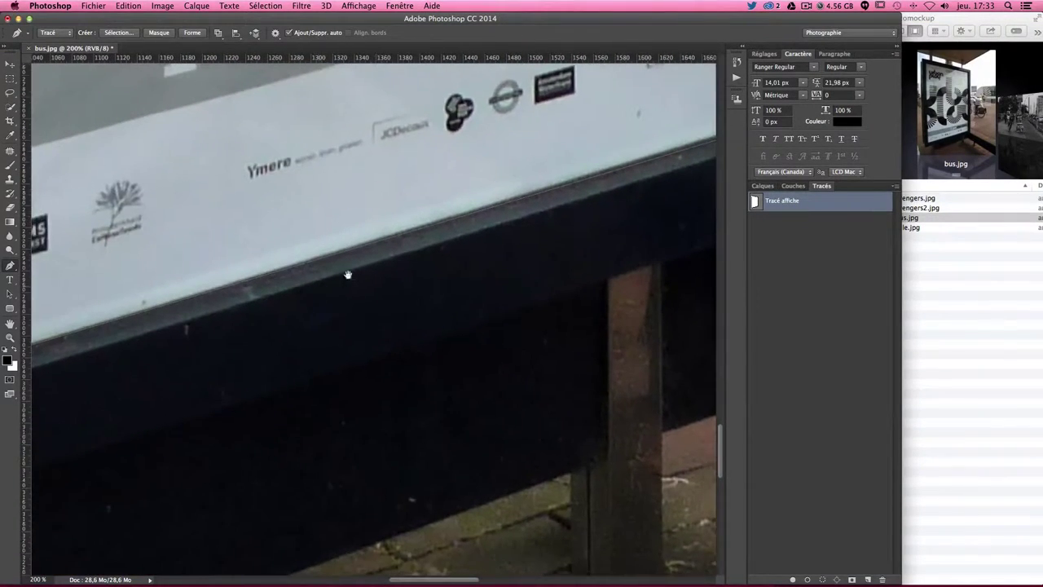
pyautogui.hscroll(4, 228, 309)
pyautogui.scroll(2, 228, 310)
pyautogui.hscroll(-2, 693, 204)
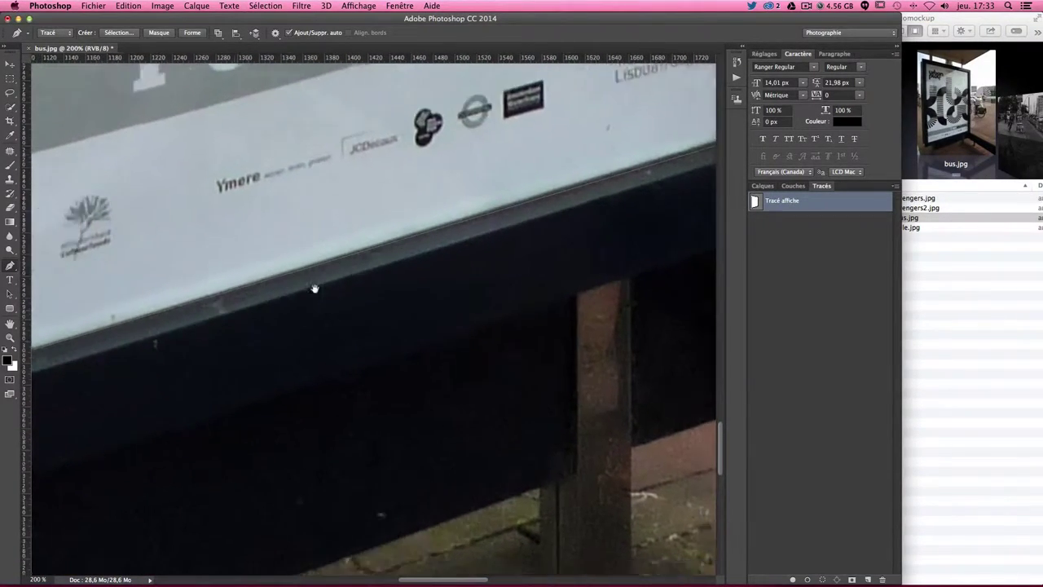
pyautogui.hscroll(-6, 314, 289)
pyautogui.scroll(-2, 314, 289)
pyautogui.hscroll(-3, 310, 287)
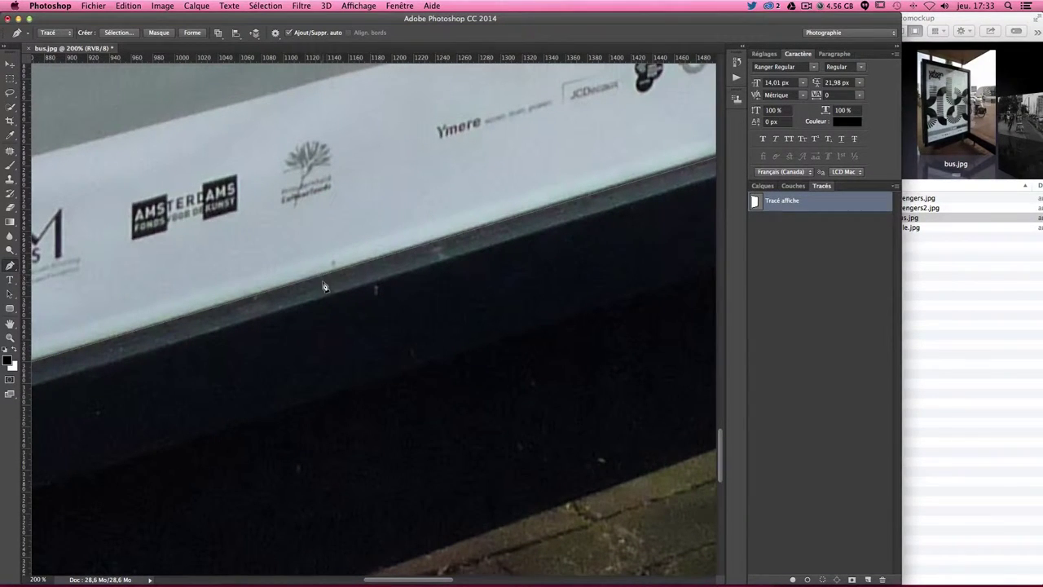
pyautogui.moveTo(320, 298); pyautogui.dragTo(553, 251)
pyautogui.hscroll(-5, 553, 251)
pyautogui.scroll(-2, 433, 263)
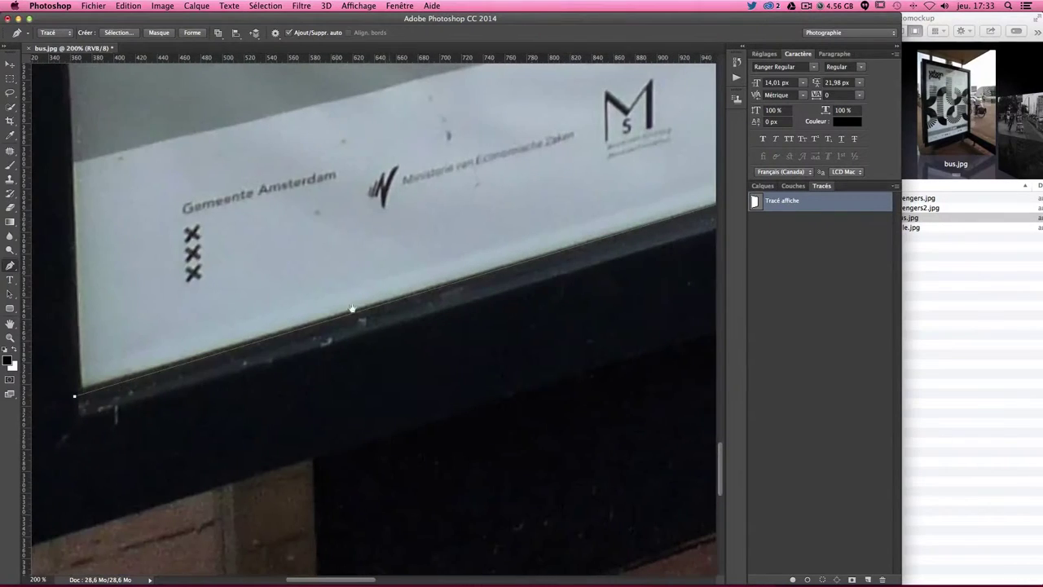
pyautogui.hscroll(-5, 351, 310)
pyautogui.click(213, 347)
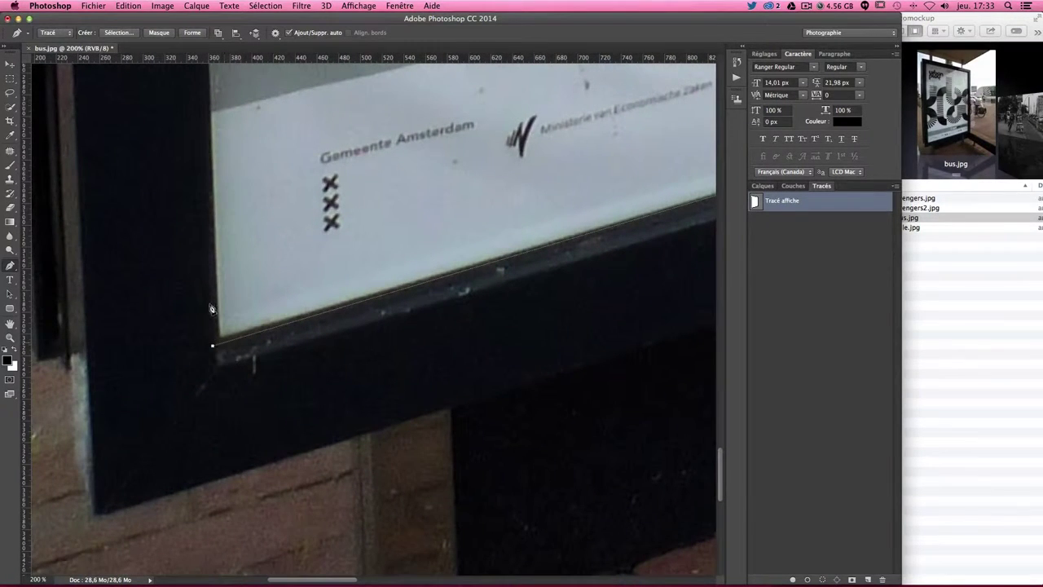
# Scroll the view back up along the poster's left side
pyautogui.scroll(3, 293, 237)
pyautogui.hscroll(-1, 293, 237)
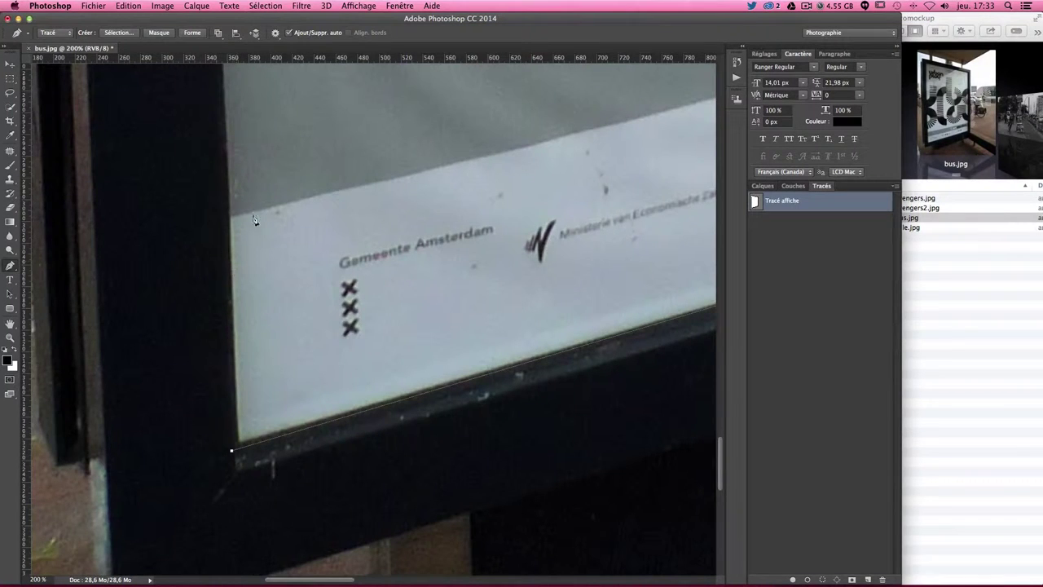
pyautogui.scroll(1, 307, 191)
pyautogui.scroll(5, 300, 221)
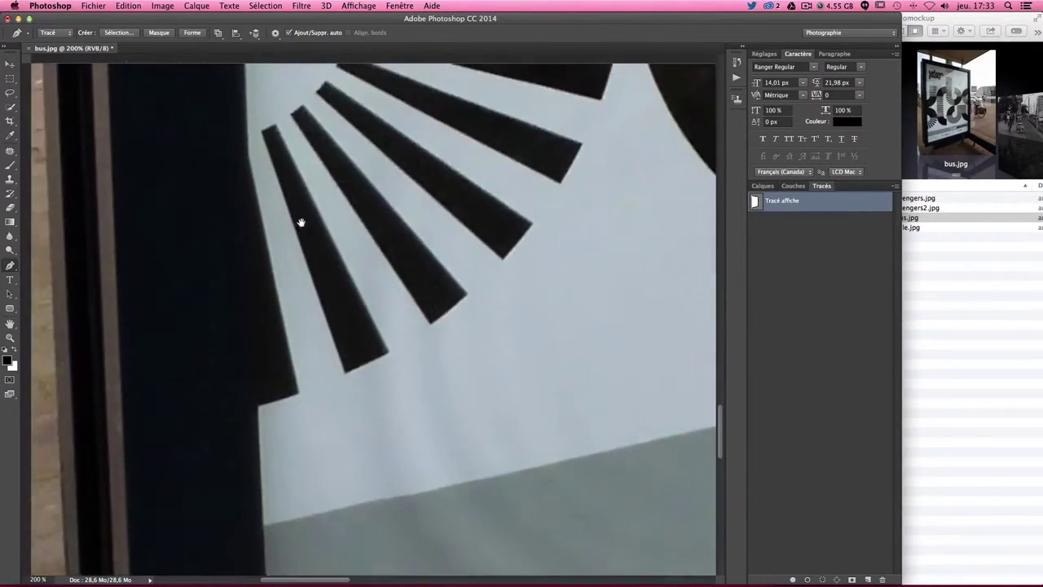
pyautogui.scroll(5, 333, 356)
pyautogui.scroll(5, 326, 449)
pyautogui.hscroll(-1, 327, 449)
pyautogui.scroll(5, 327, 449)
pyautogui.hscroll(-1, 327, 449)
pyautogui.scroll(5, 340, 226)
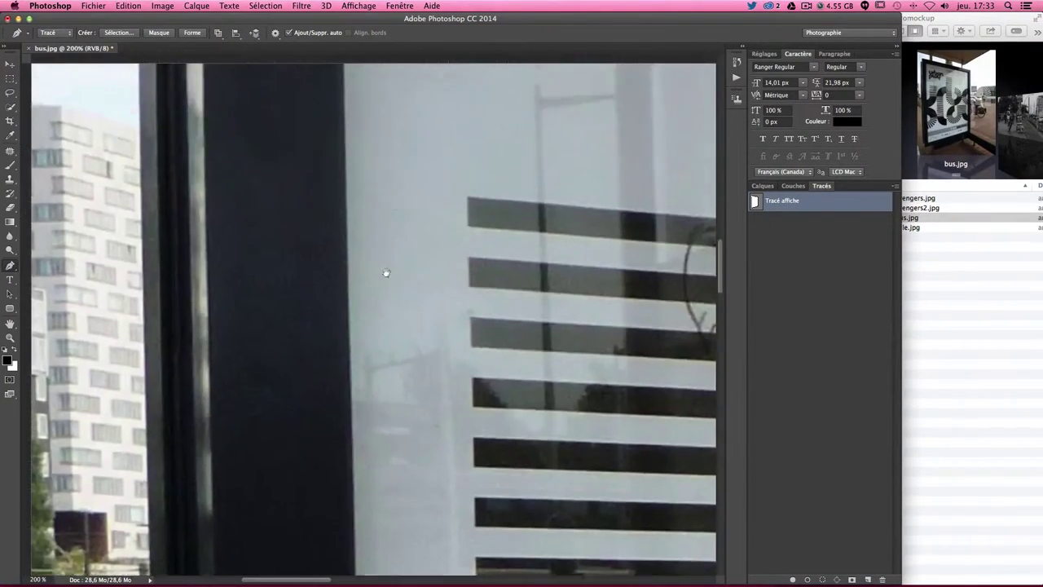
pyautogui.scroll(5, 383, 270)
pyautogui.scroll(3, 393, 512)
pyautogui.scroll(5, 373, 249)
pyautogui.scroll(3, 372, 280)
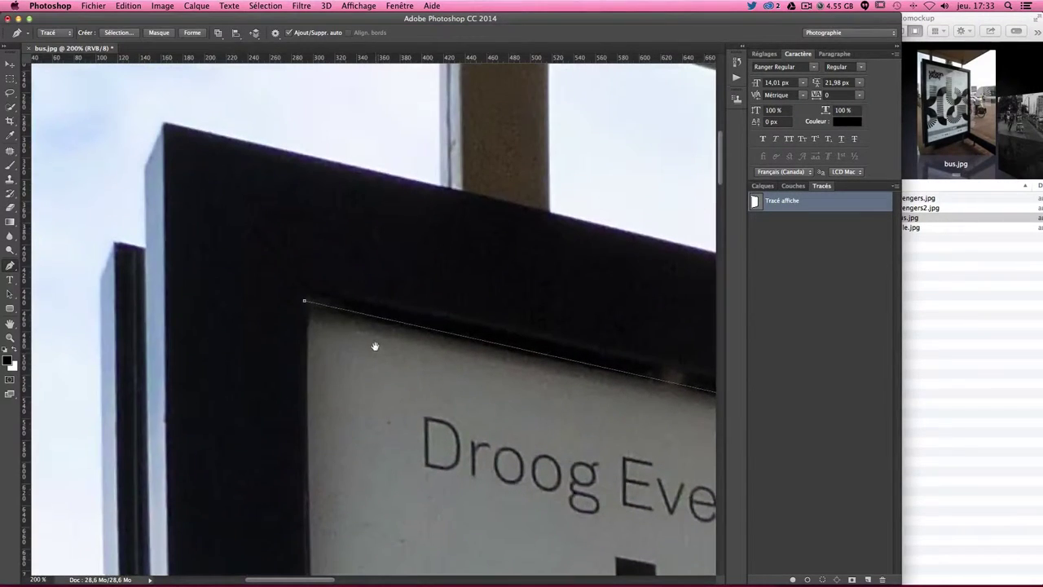
# Close the poster path at its starting anchor, undo that, then close it again
pyautogui.click(305, 301)
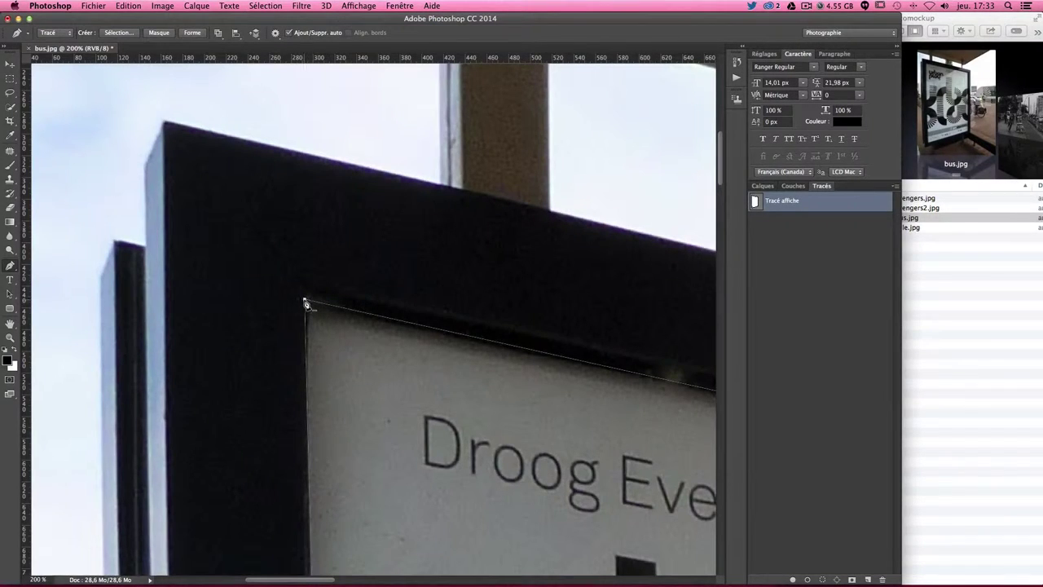
pyautogui.hotkey('ctrl', 'z')
pyautogui.click(306, 304)
pyautogui.scroll(-5, 368, 447)
pyautogui.scroll(-2, 368, 446)
pyautogui.scroll(2, 366, 444)
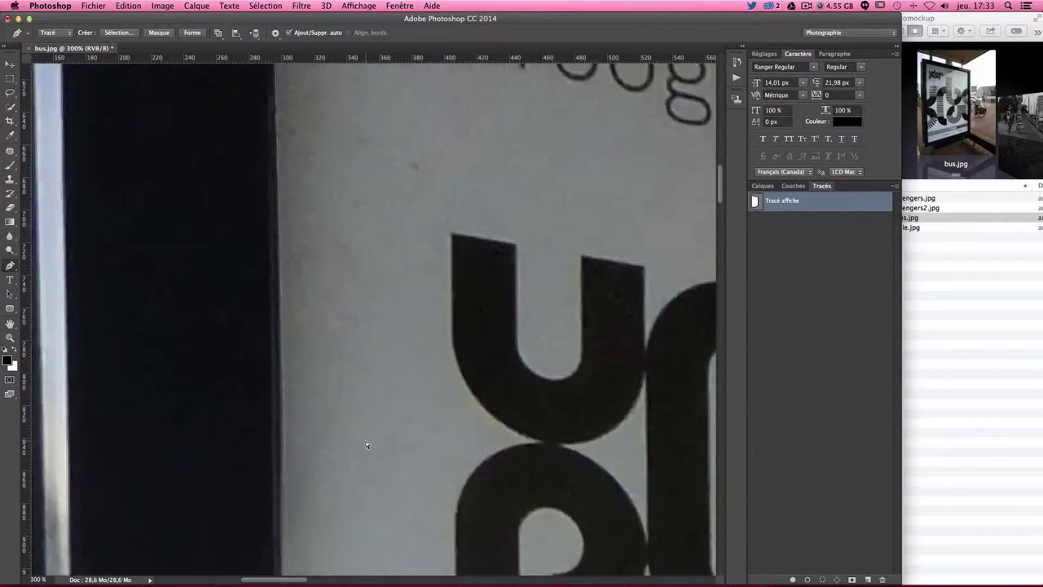
# Inspect the poster's left edge and sunburst up close, then add a path point up that edge
pyautogui.moveTo(367, 449); pyautogui.dragTo(447, 105)
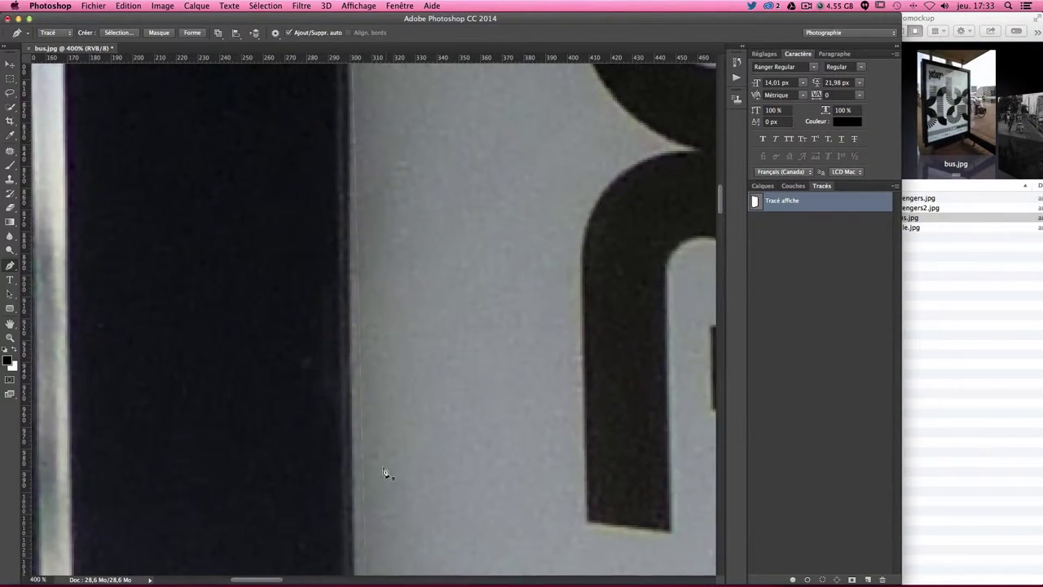
pyautogui.press('super+minus')
pyautogui.press('super+minus')
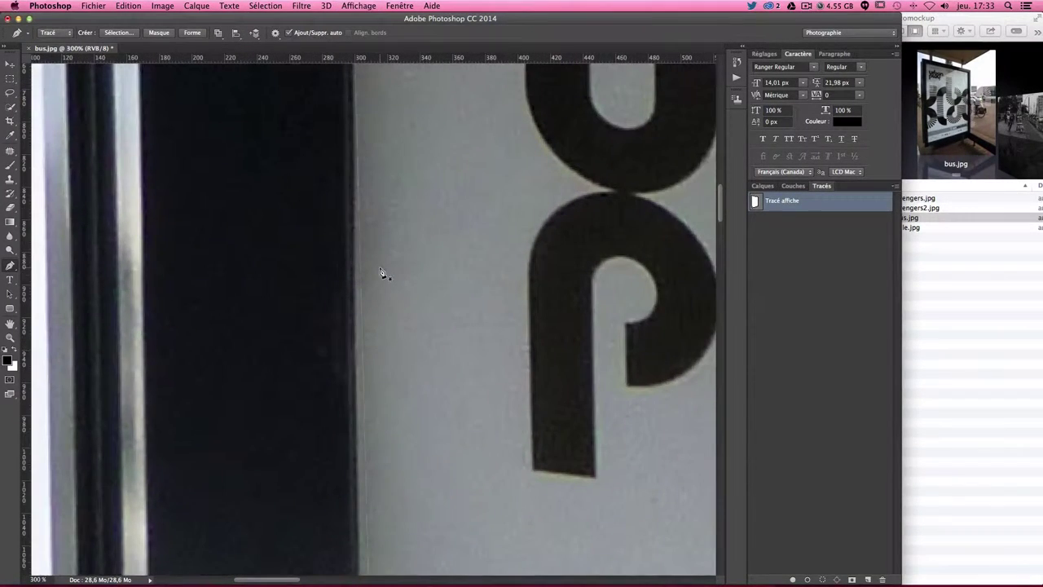
pyautogui.press('super+minus')
pyautogui.press('super+minus')
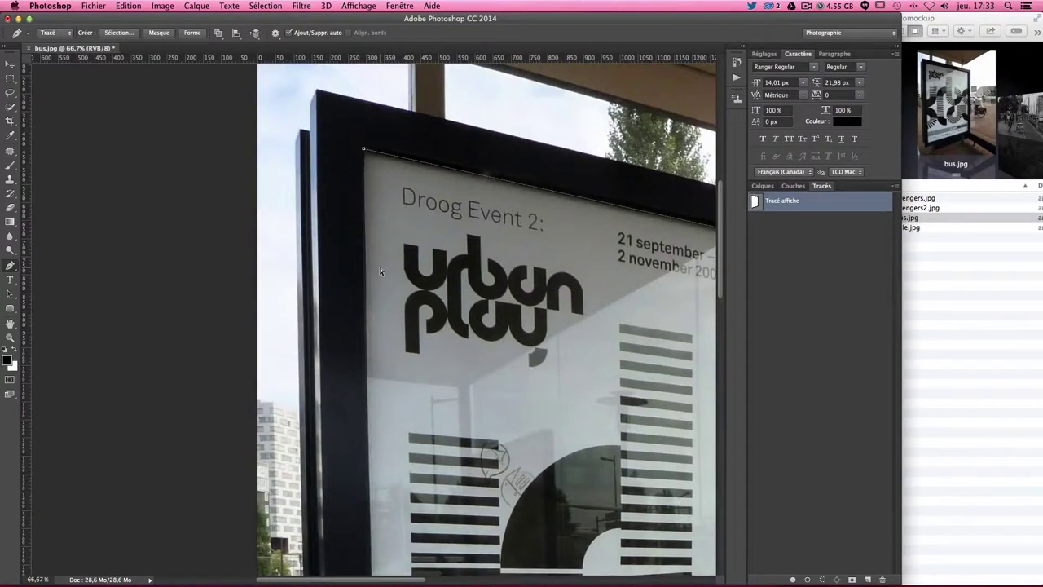
pyautogui.moveTo(413, 363); pyautogui.dragTo(414, 176)
pyautogui.press('super+plus')
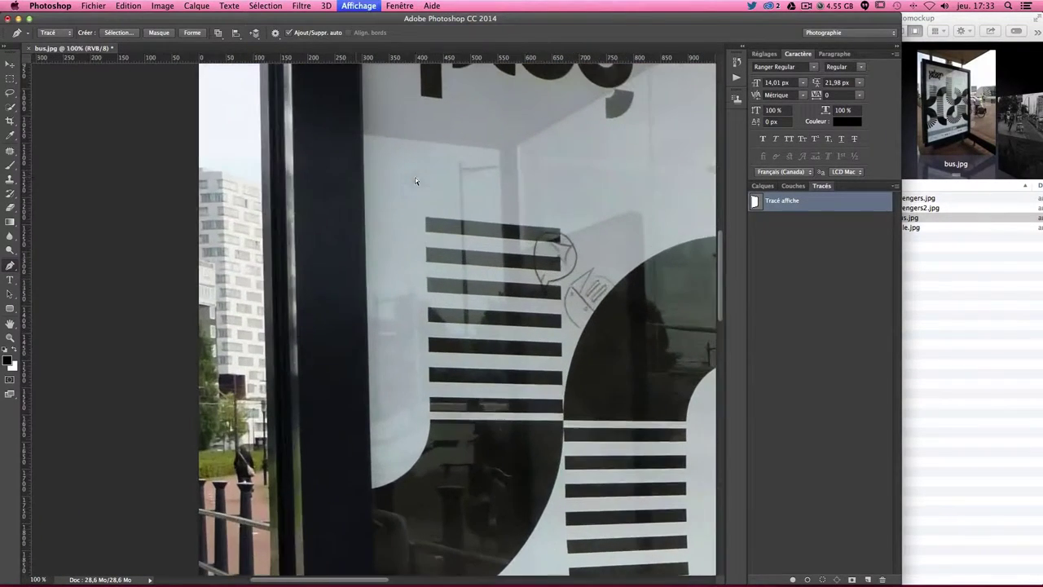
pyautogui.press('super+plus')
pyautogui.moveTo(443, 397); pyautogui.dragTo(460, 244)
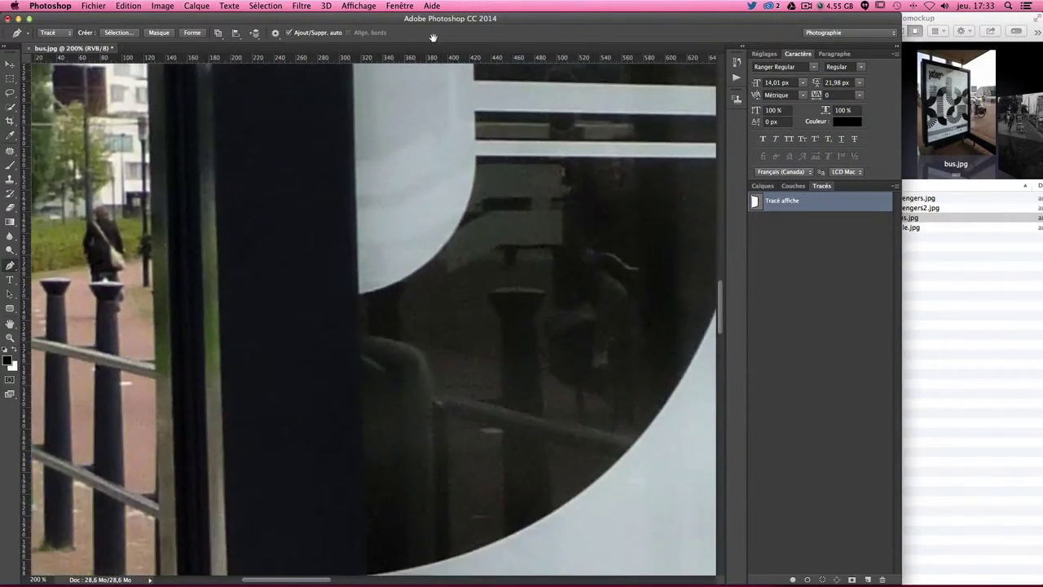
pyautogui.moveTo(466, 310); pyautogui.dragTo(456, 263)
pyautogui.moveTo(423, 562)
pyautogui.mouseDown()
pyautogui.moveTo(424, 405)
pyautogui.moveTo(454, 143)
pyautogui.mouseUp()
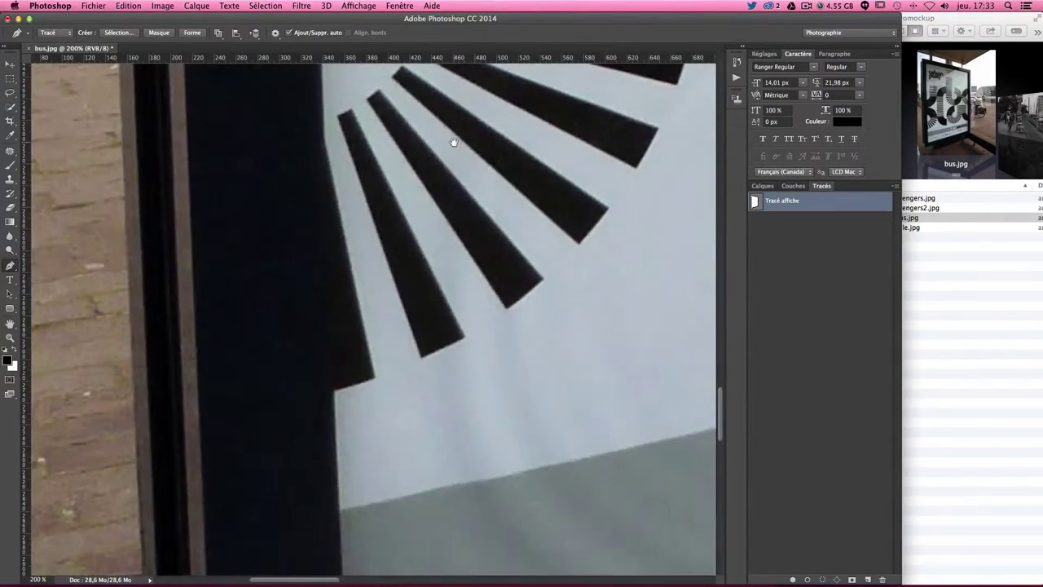
pyautogui.press('super+minus')
pyautogui.press('super+r')
pyautogui.moveTo(418, 264)
pyautogui.mouseDown()
pyautogui.moveTo(388, 65)
pyautogui.moveTo(396, 210)
pyautogui.mouseUp()
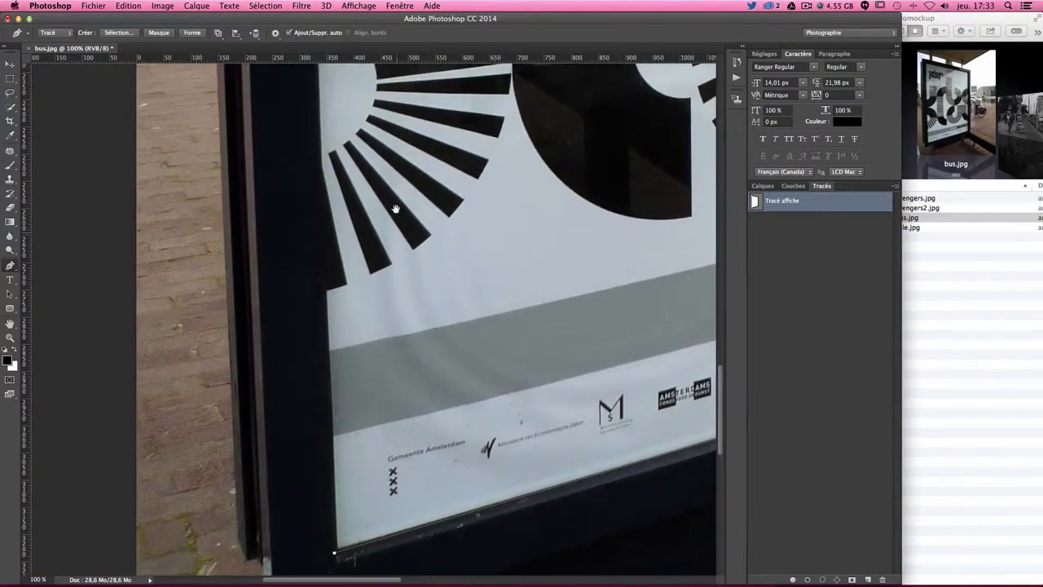
pyautogui.click(322, 140)
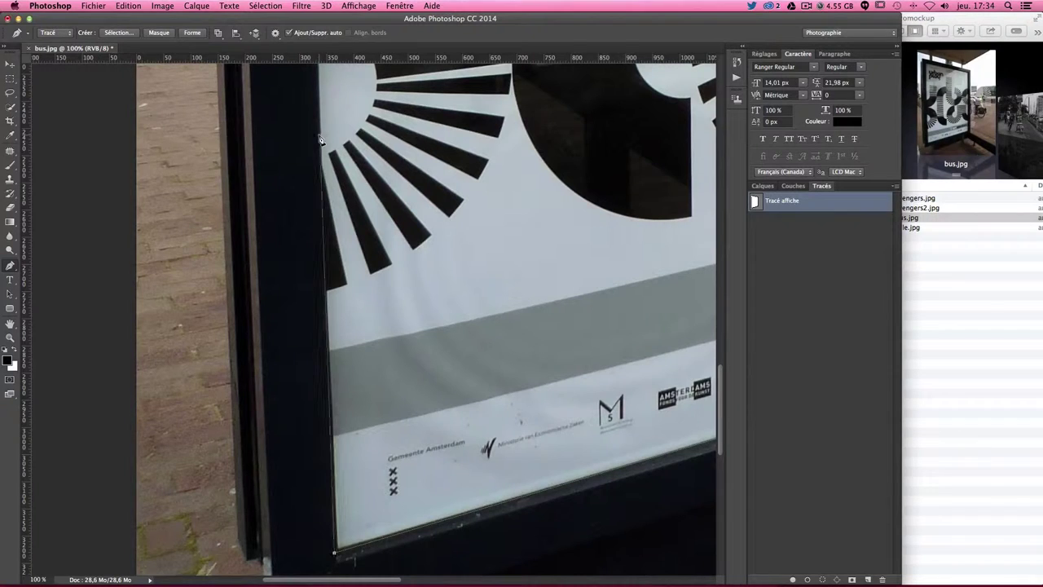
# Close the 'Tracé affiche' path at the top-left starting anchor and zoom to check the corner
pyautogui.moveTo(373, 113); pyautogui.dragTo(425, 398)
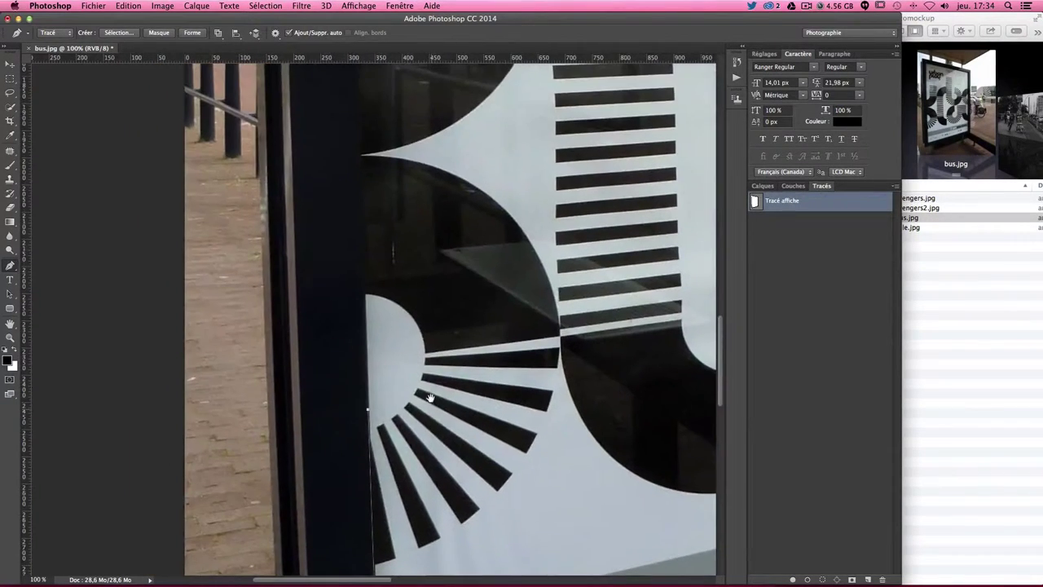
pyautogui.moveTo(447, 307); pyautogui.dragTo(435, 465)
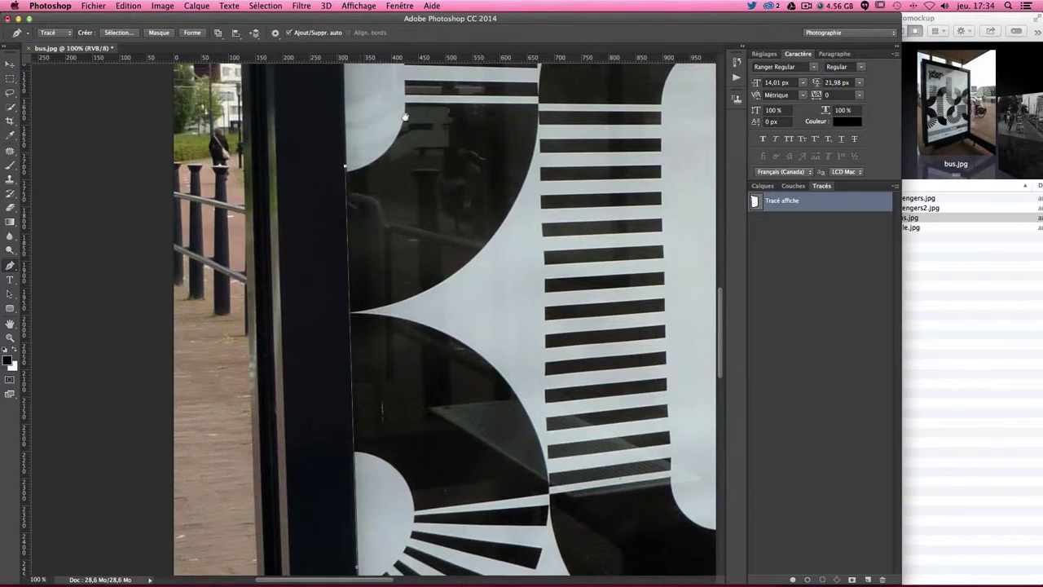
pyautogui.moveTo(346, 171); pyautogui.dragTo(395, 227)
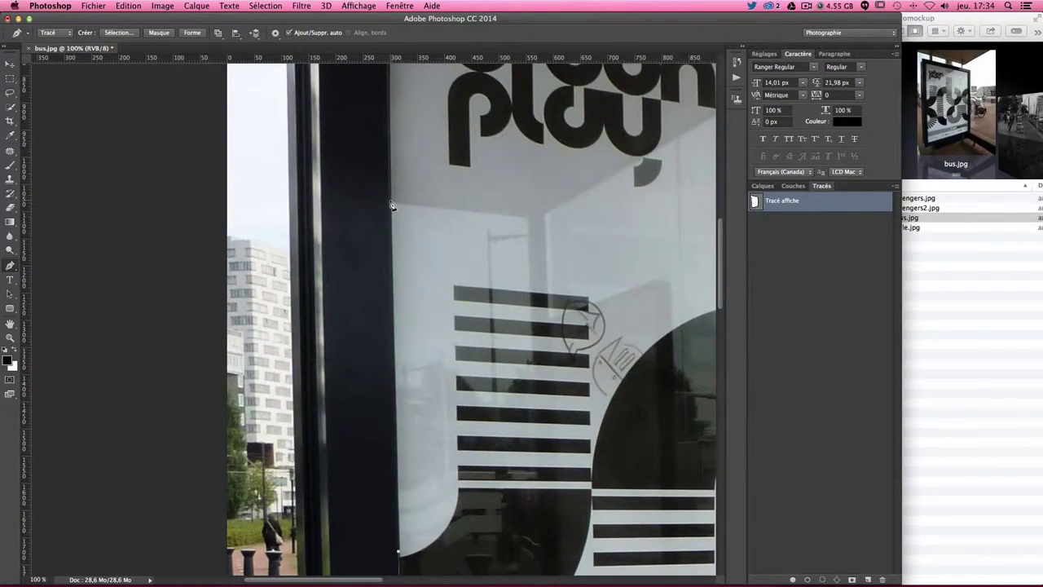
pyautogui.moveTo(454, 174); pyautogui.dragTo(472, 519)
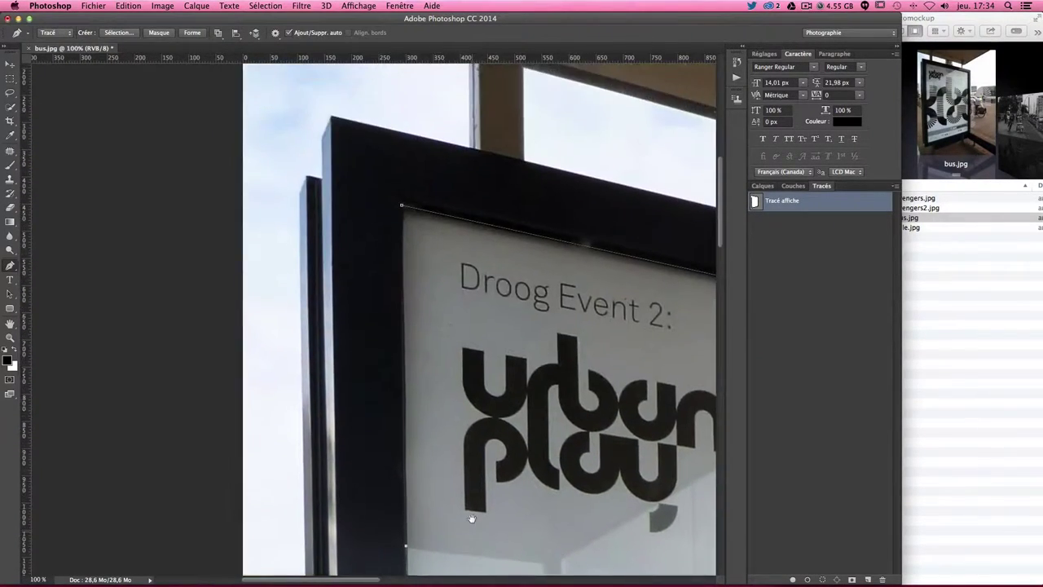
pyautogui.click(402, 207)
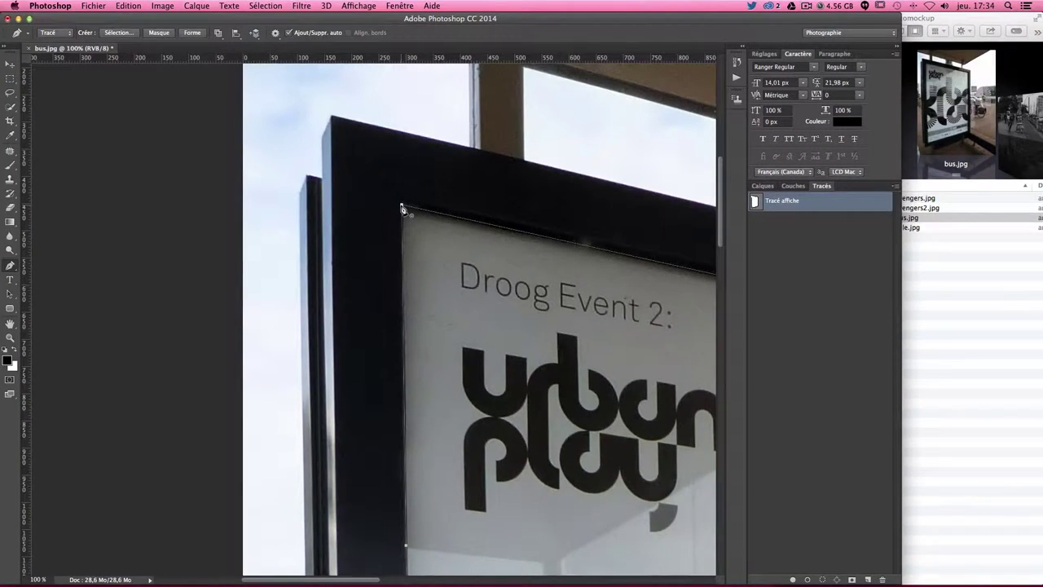
pyautogui.press('super+plus')
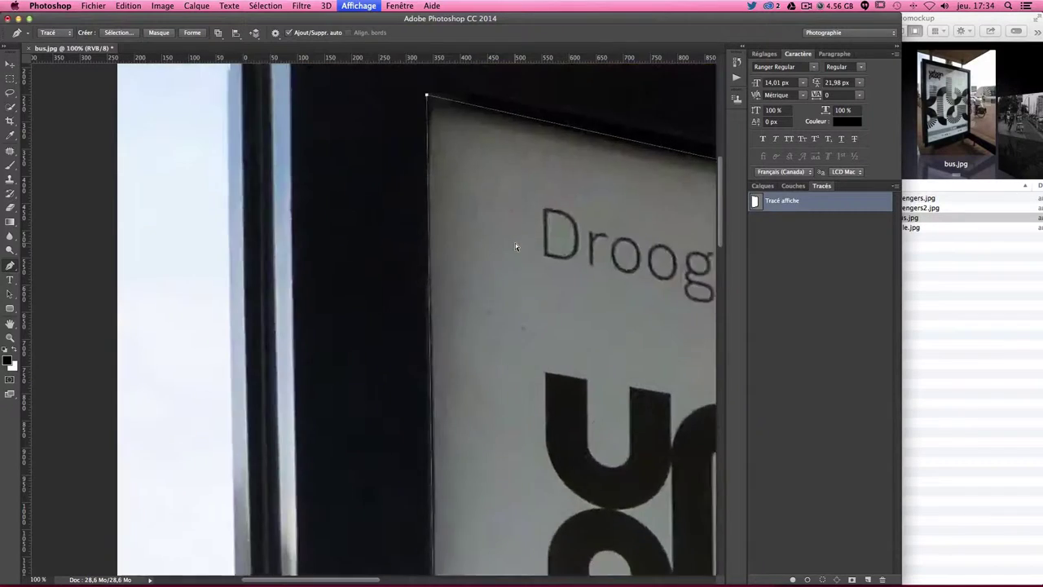
pyautogui.press('super+plus')
pyautogui.press('super+minus')
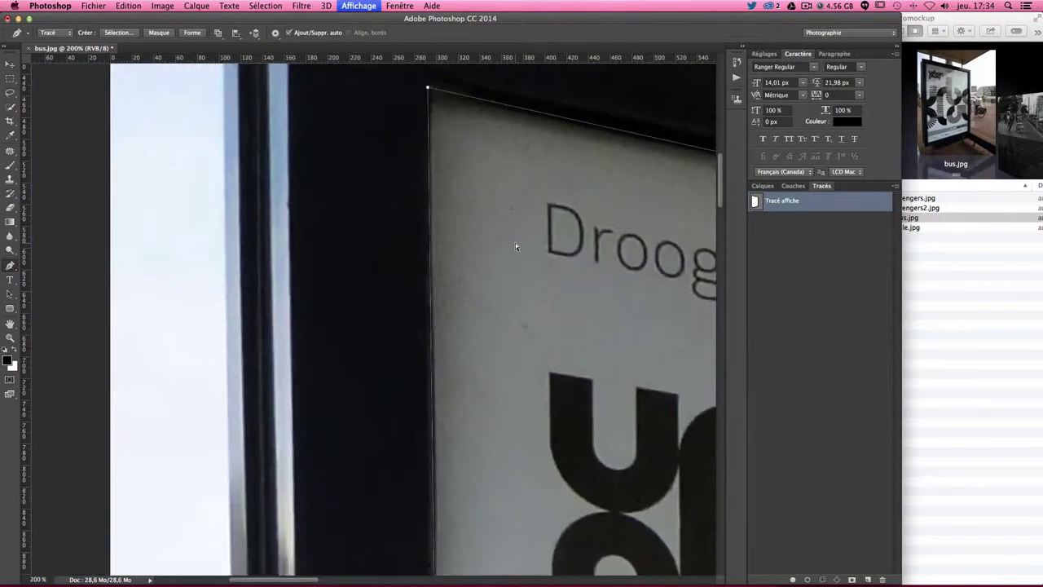
pyautogui.press('super+minus')
pyautogui.press('super+minus')
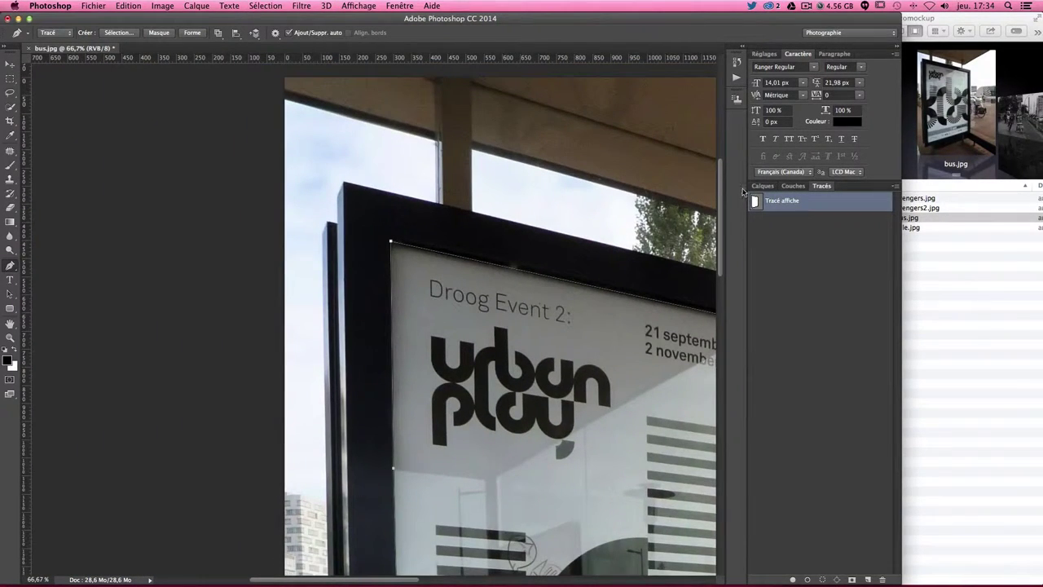
# Create a new layer group named 'mockup affiche' in the Layers panel
pyautogui.click(763, 186)
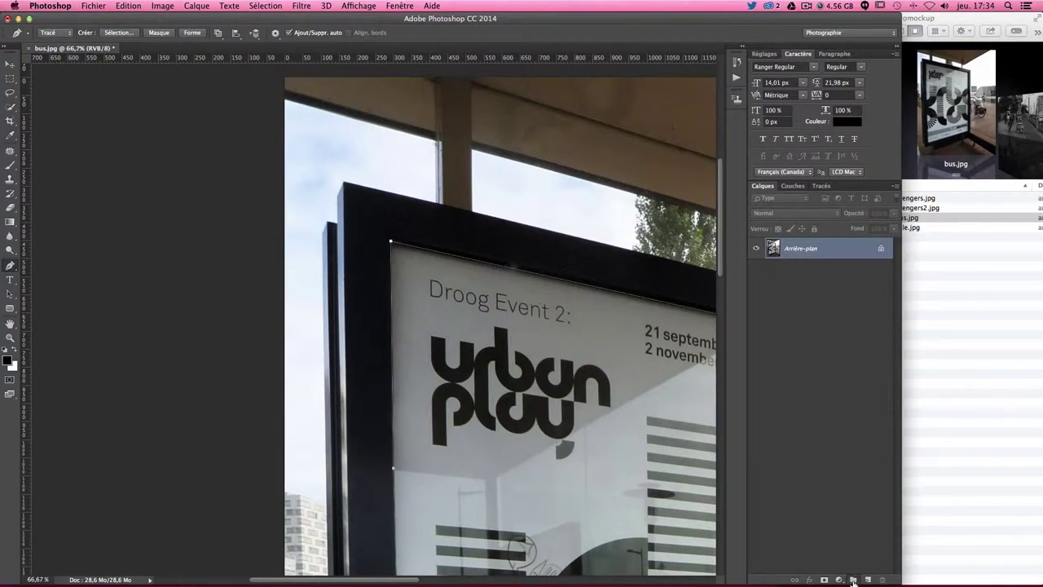
pyautogui.click(853, 579)
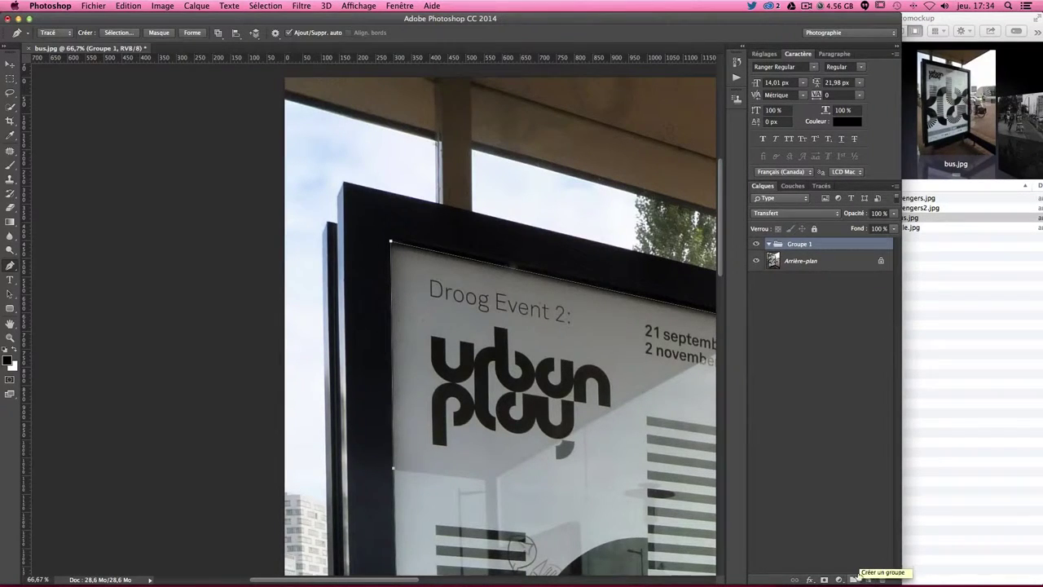
pyautogui.doubleClick(792, 245)
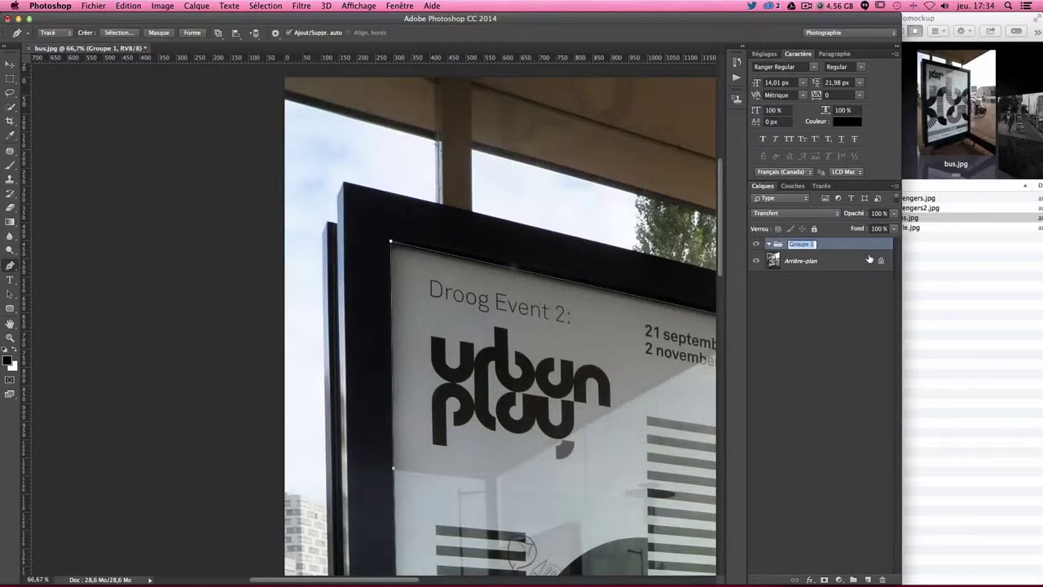
pyautogui.write('mockup affich')
pyautogui.press('Return')
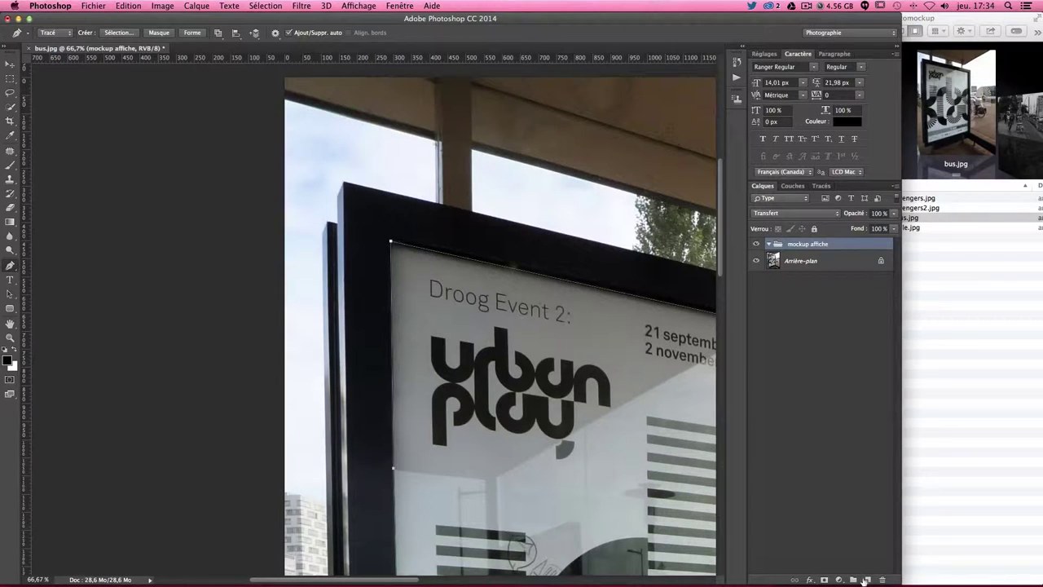
# Add an empty layer named 'gab' inside the 'mockup affiche' group
pyautogui.click(865, 579)
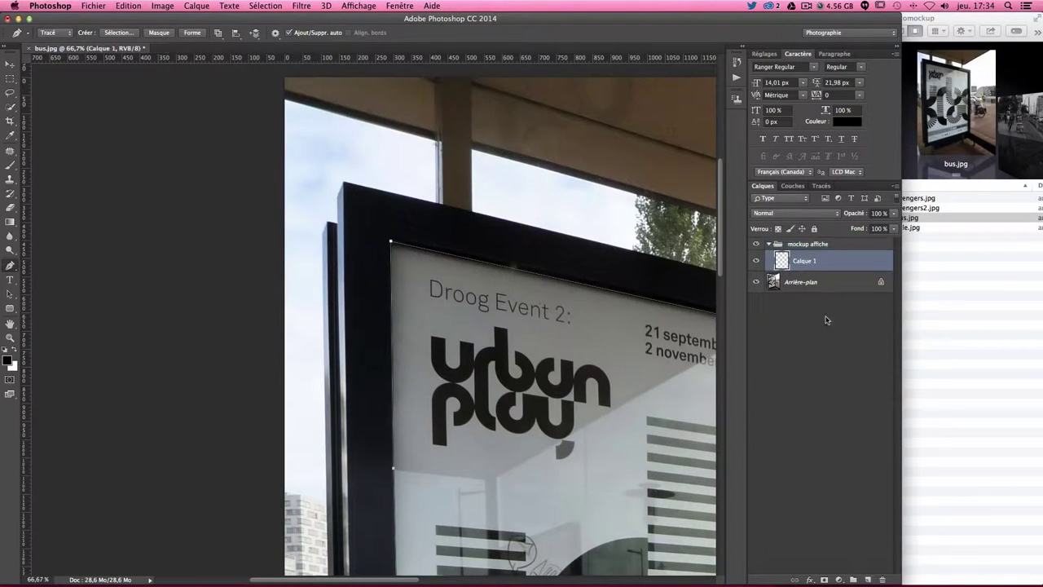
pyautogui.doubleClick(804, 262)
pyautogui.write('af')
pyautogui.press('Return')
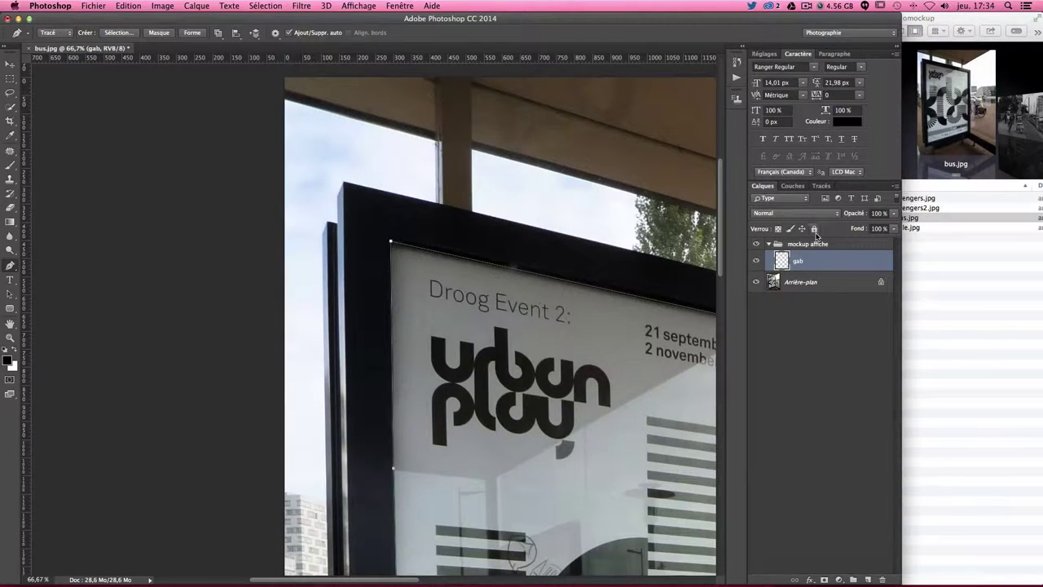
pyautogui.click(822, 186)
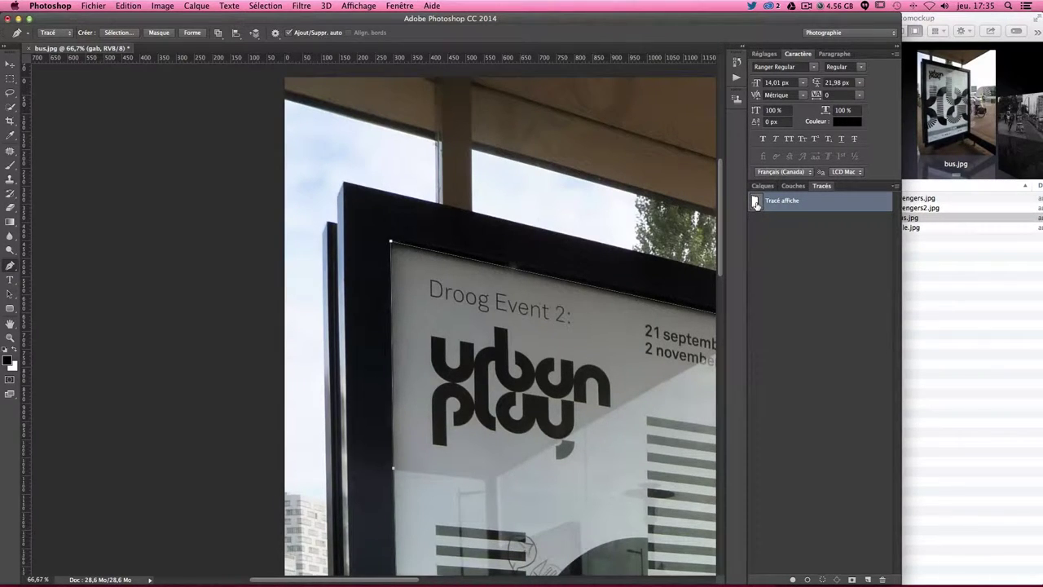
# Load the 'Tracé affiche' path as a poster selection, then go back to the Layers panel
pyautogui.keyDown('ctrl'); pyautogui.click(757, 204); pyautogui.keyUp('ctrl')
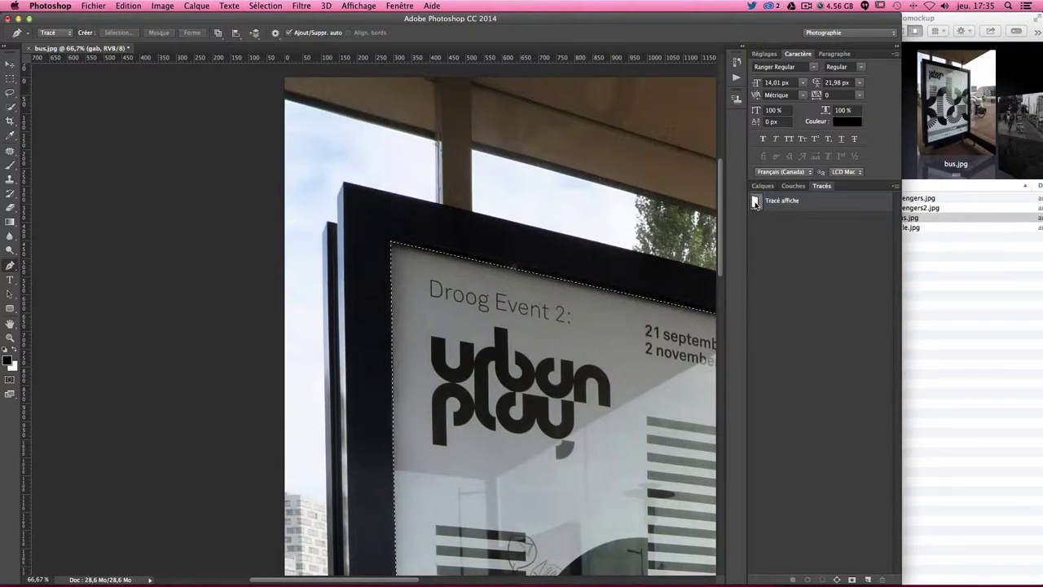
pyautogui.scroll(-3, 643, 275)
pyautogui.hscroll(3, 643, 274)
pyautogui.scroll(-3, 657, 274)
pyautogui.scroll(-2, 656, 274)
pyautogui.hscroll(3, 656, 273)
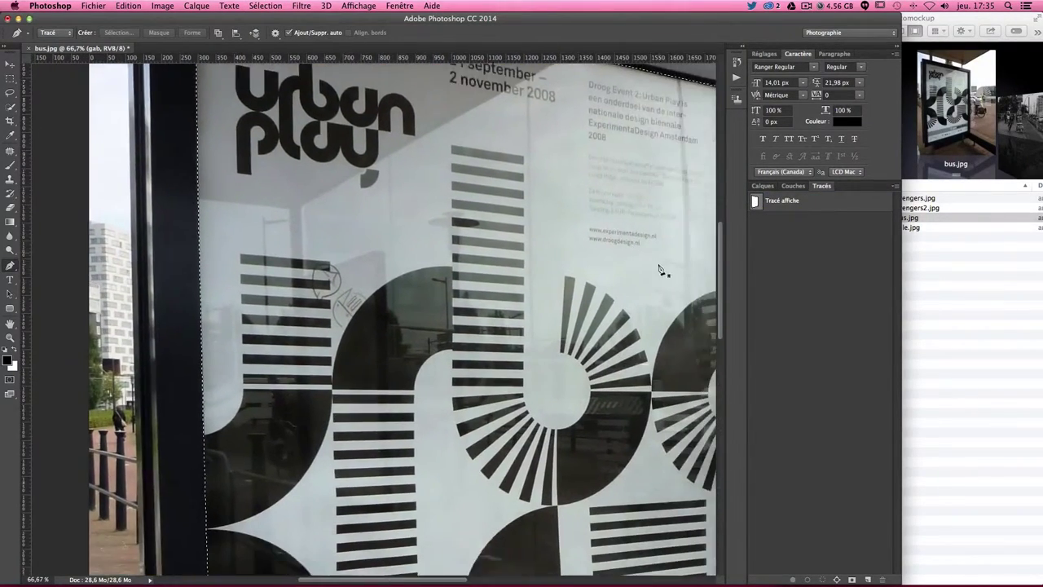
pyautogui.scroll(2, 658, 272)
pyautogui.scroll(-3, 660, 271)
pyautogui.scroll(5, 662, 269)
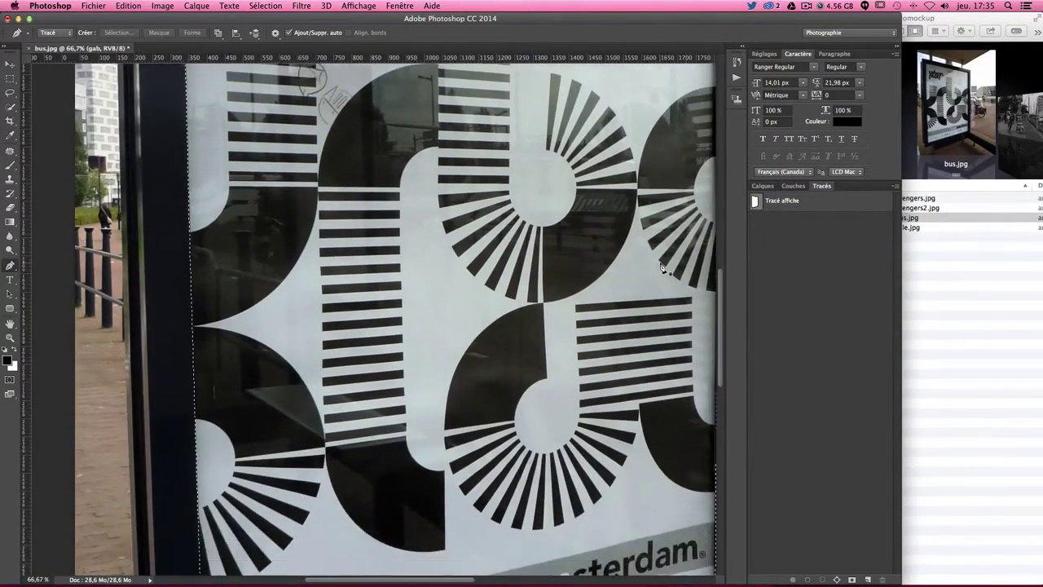
pyautogui.scroll(-5, 662, 269)
pyautogui.hscroll(-1, 662, 269)
pyautogui.click(763, 186)
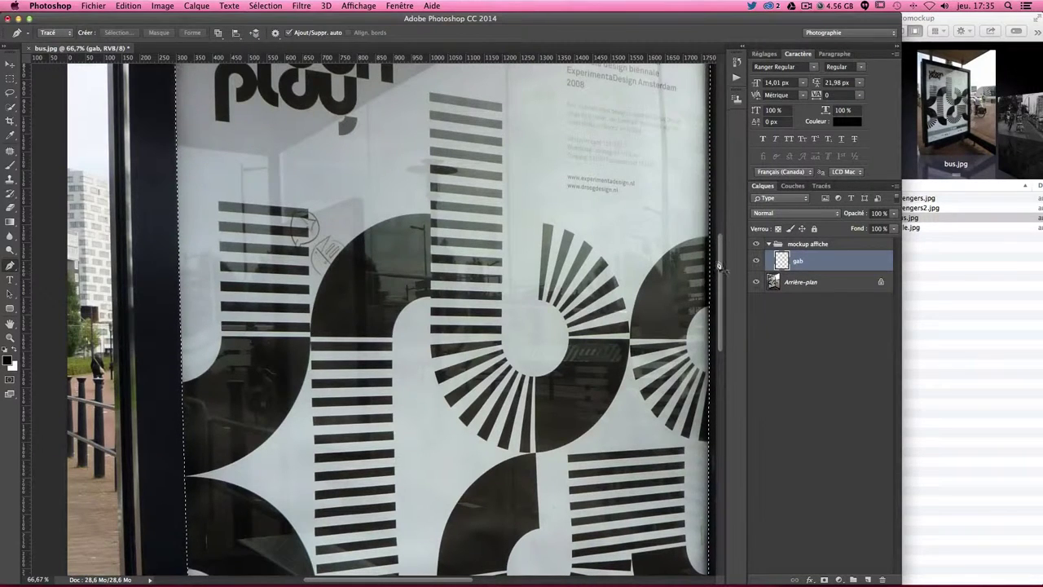
# Make white the foreground colour and fill the poster selection with it using Edit > Fill
pyautogui.click(126, 7)
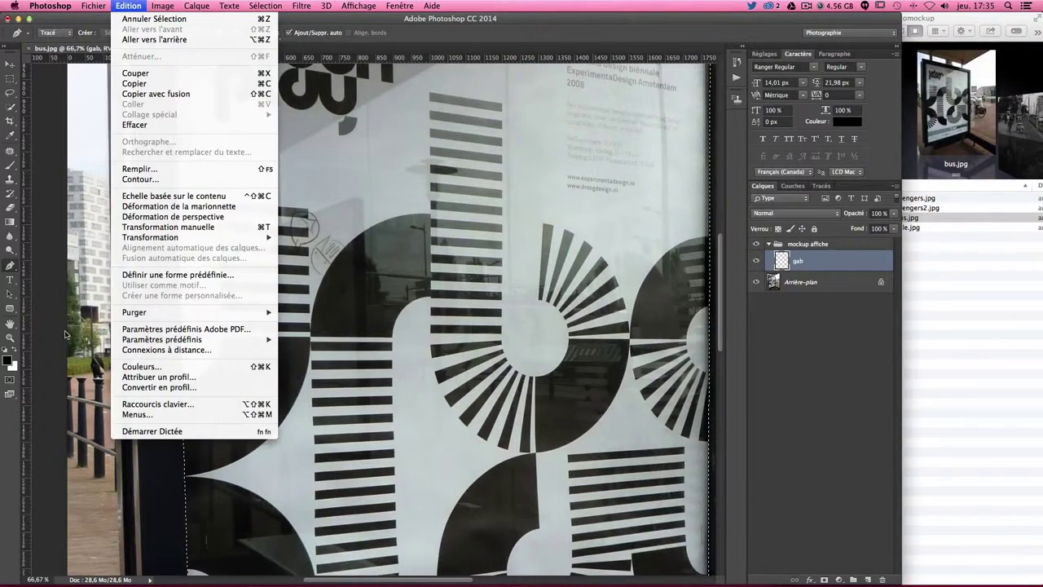
pyautogui.click(14, 352)
pyautogui.click(14, 350)
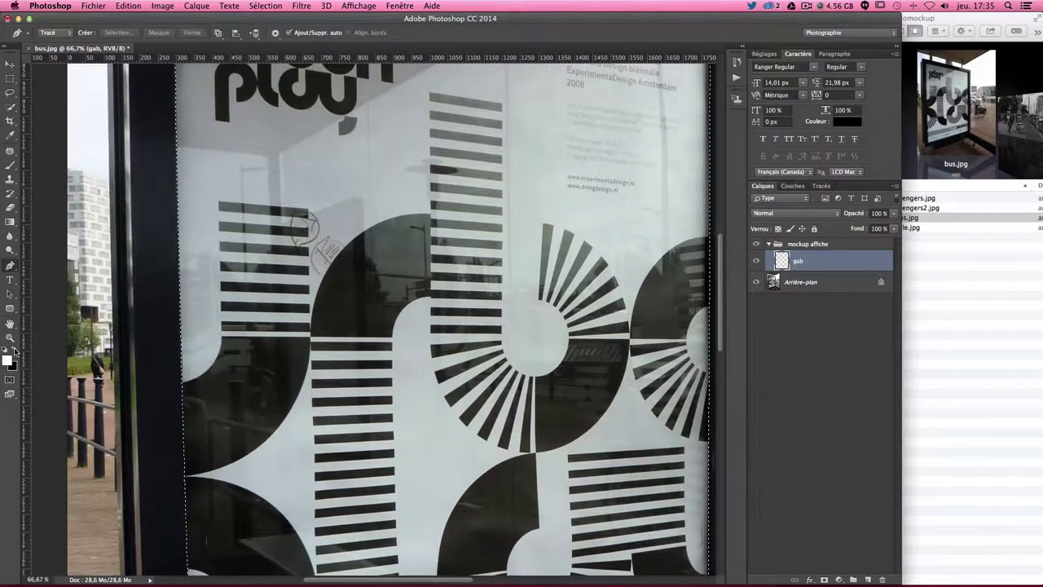
pyautogui.click(137, 7)
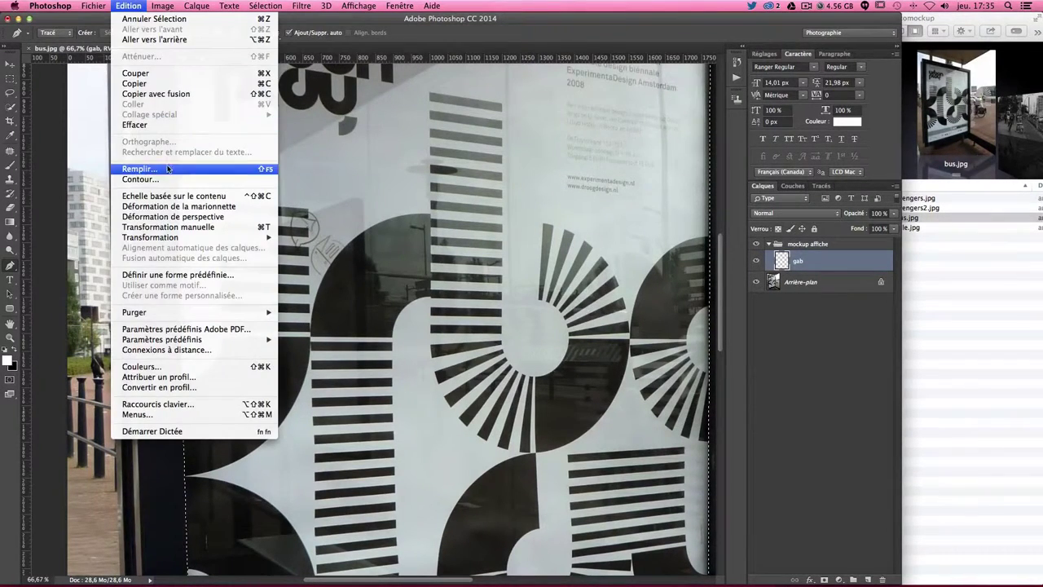
pyautogui.click(237, 168)
pyautogui.click(601, 133)
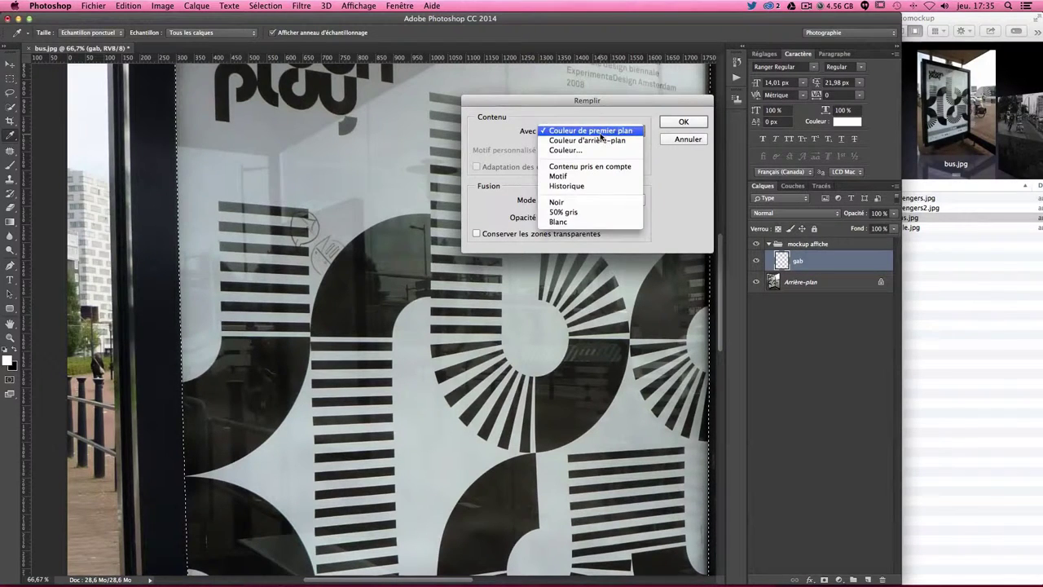
pyautogui.click(600, 134)
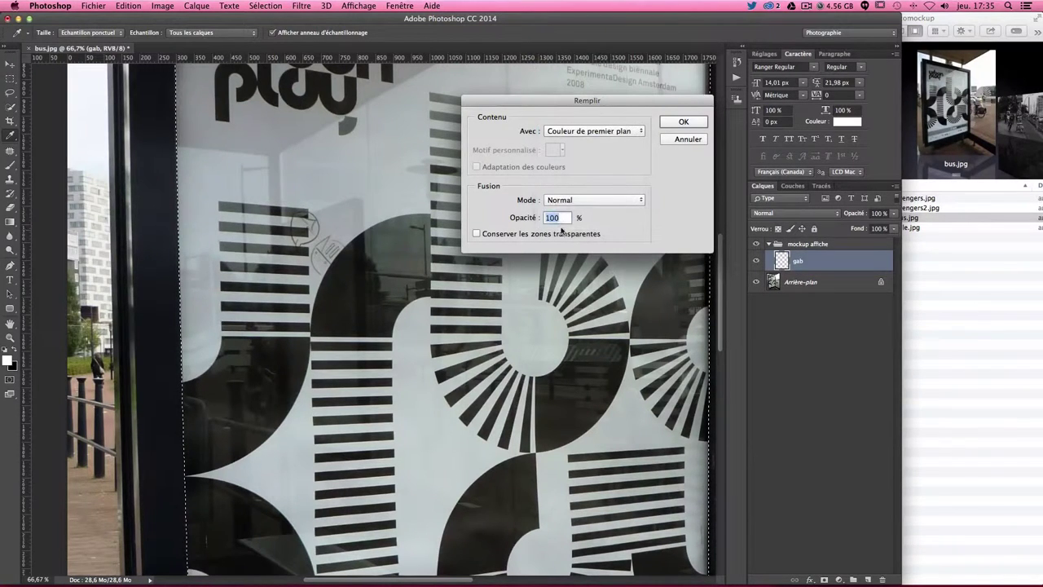
pyautogui.click(684, 123)
pyautogui.press('p')
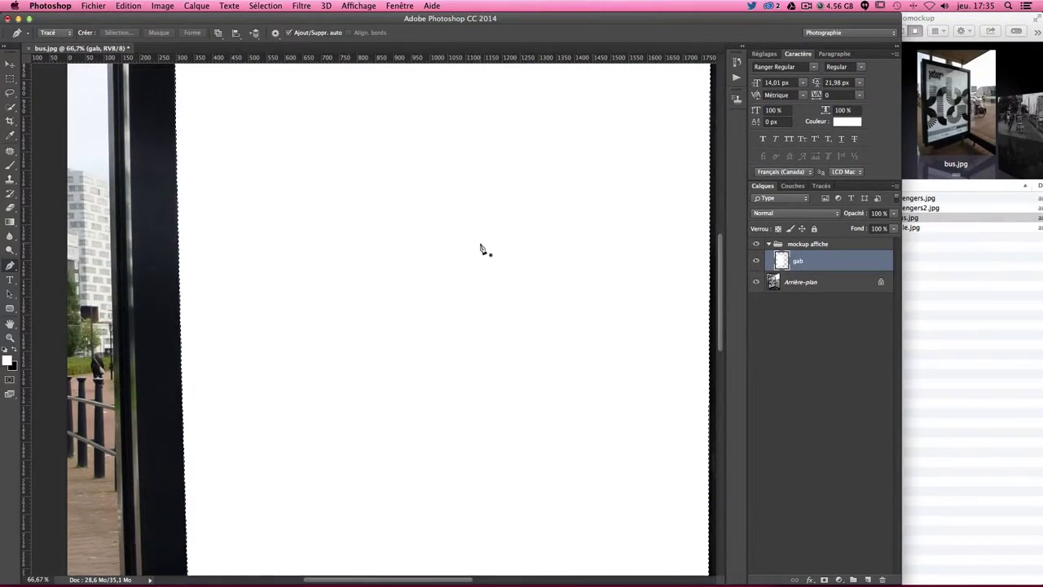
# Deselect the white-filled poster area and scroll around the shelter
pyautogui.scroll(3, 480, 249)
pyautogui.scroll(3, 477, 247)
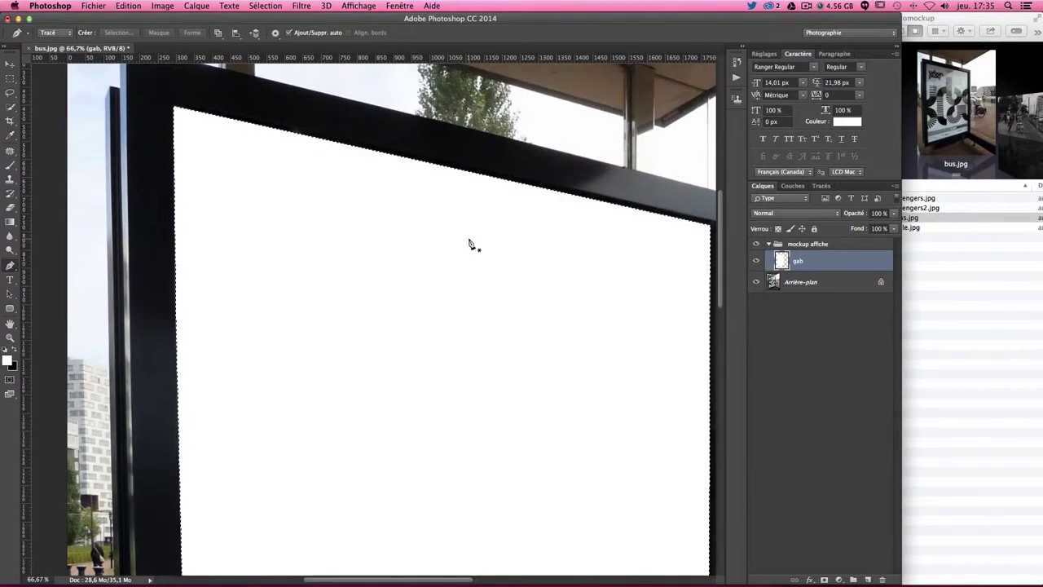
pyautogui.press('super+d')
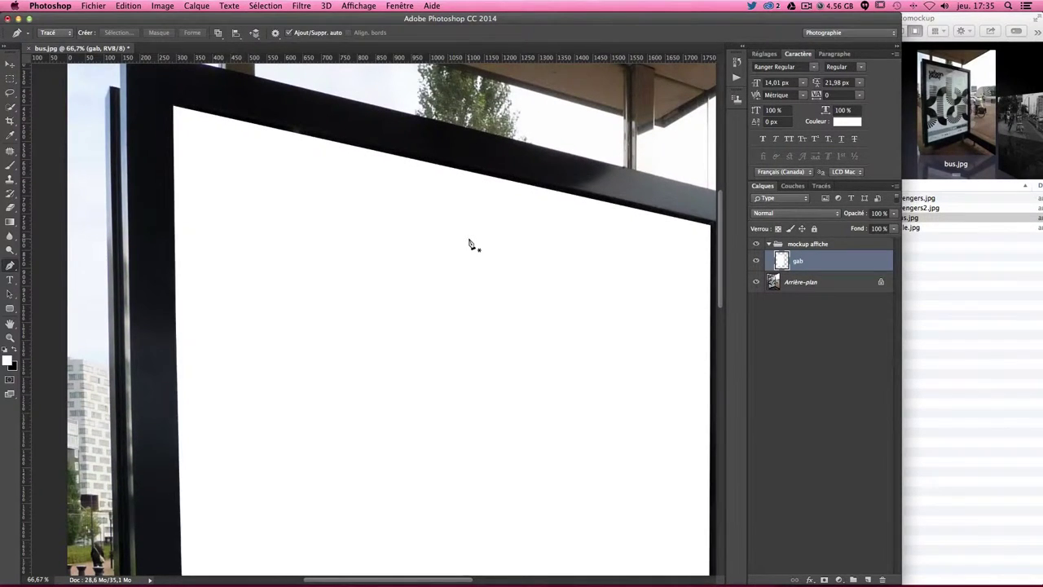
pyautogui.hscroll(3, 470, 245)
pyautogui.scroll(-10, 471, 244)
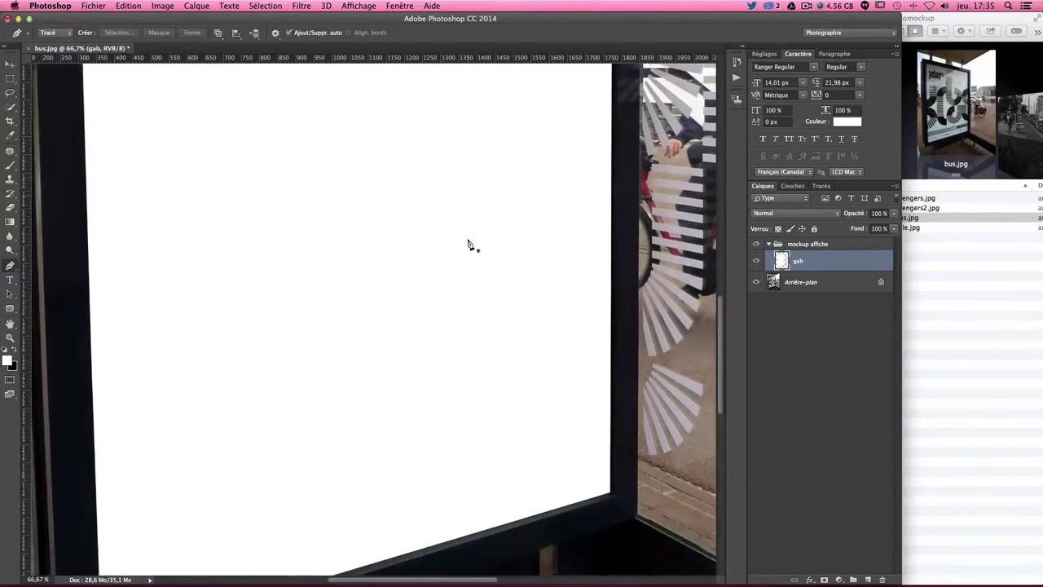
pyautogui.hscroll(-2, 470, 244)
pyautogui.hscroll(-3, 470, 244)
pyautogui.hscroll(-3, 470, 245)
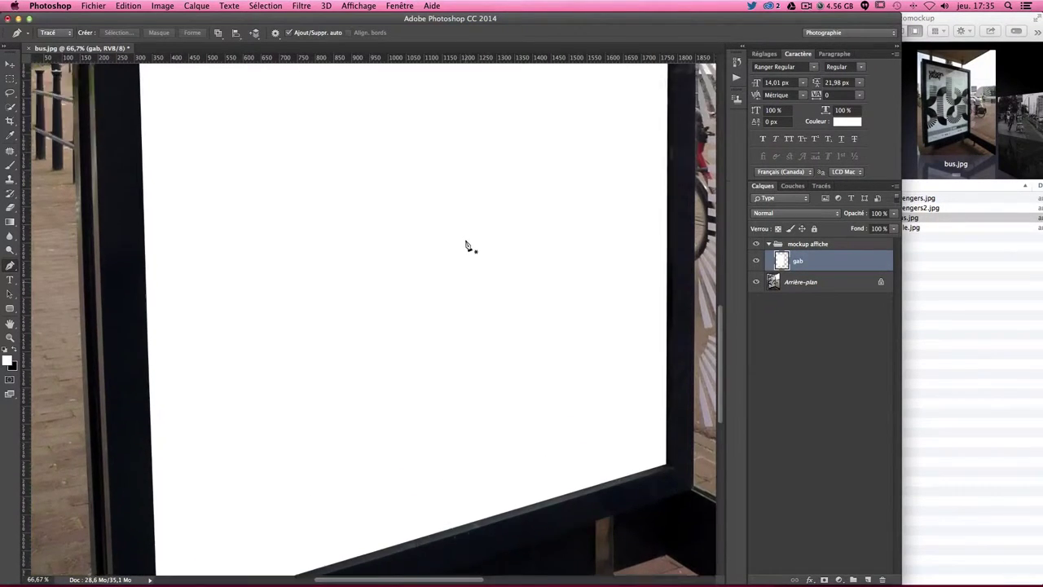
pyautogui.scroll(3, 470, 245)
pyautogui.scroll(3, 471, 246)
pyautogui.scroll(2, 470, 246)
pyautogui.scroll(2, 470, 246)
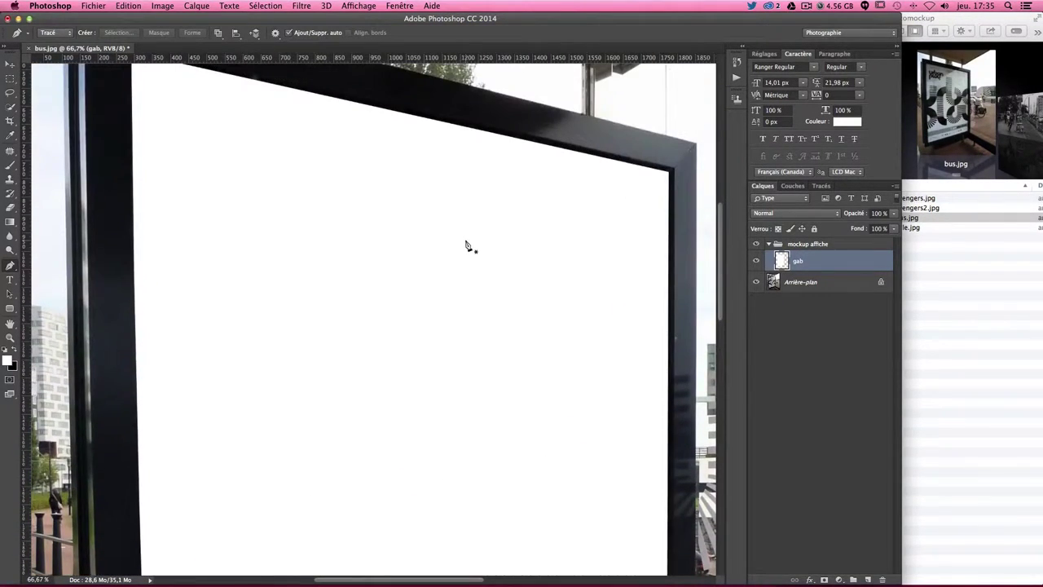
# Zoom out and toggle the gab layer's visibility off and on to compare
pyautogui.hotkey('ctrl', '-')
pyautogui.scroll(-5, 470, 246)
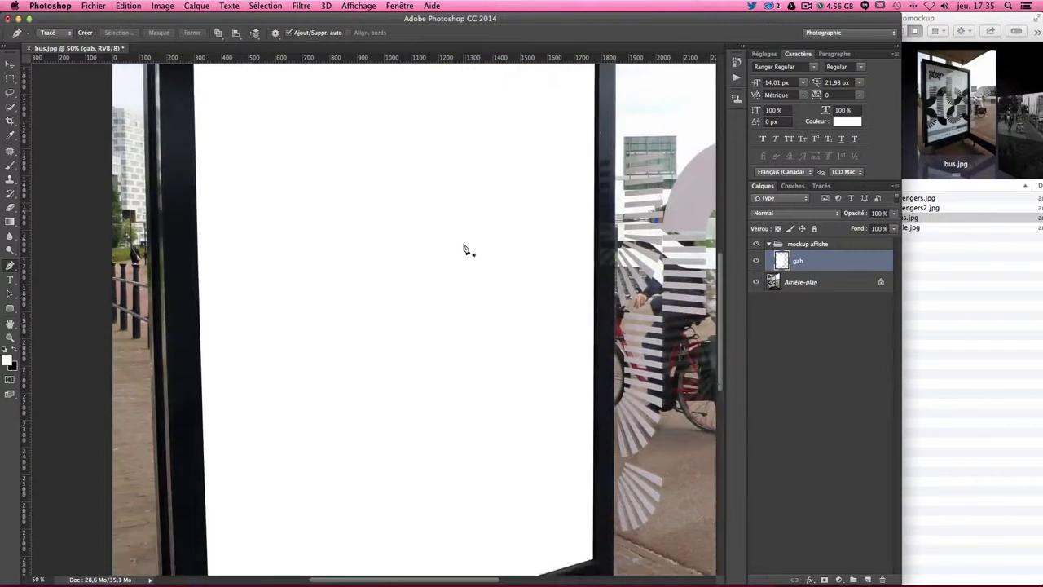
pyautogui.scroll(3, 468, 247)
pyautogui.scroll(2, 466, 249)
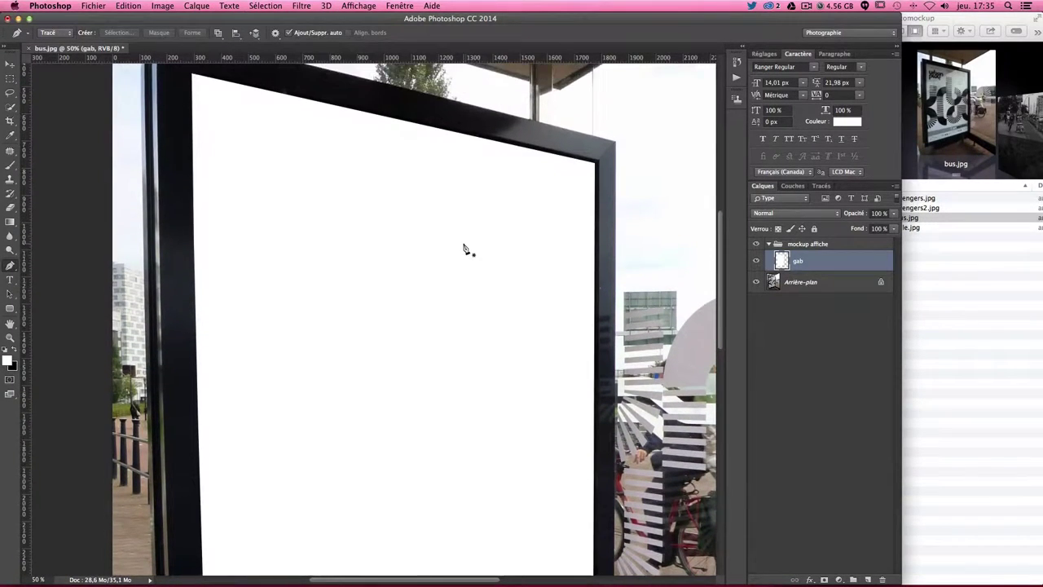
pyautogui.click(754, 260)
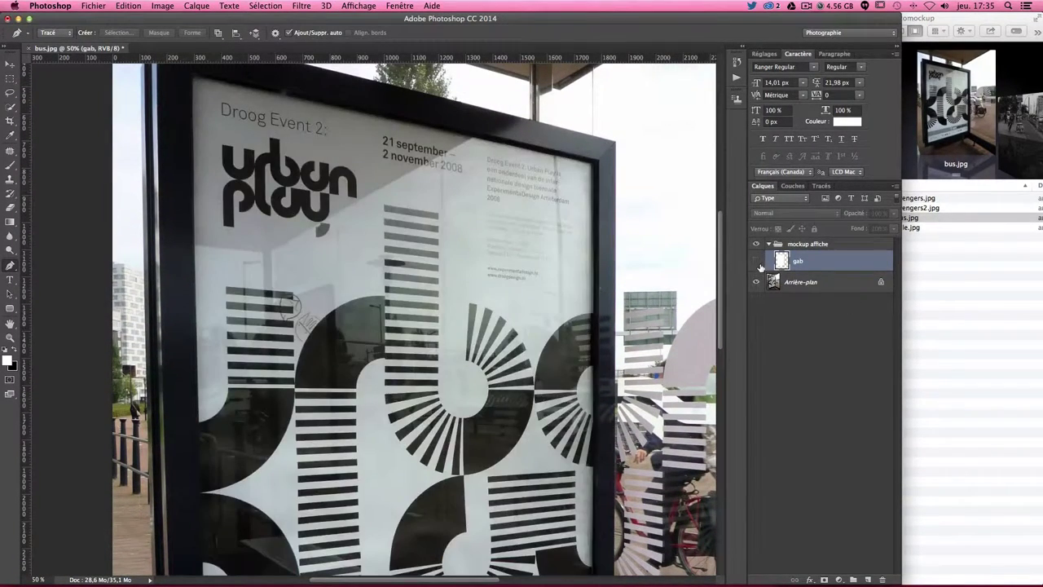
pyautogui.click(756, 261)
# Hide the gab layer, pick avengers.jpg in the Finder tutomockup folder, and drag it toward Photoshop
pyautogui.click(756, 261)
pyautogui.click(935, 266)
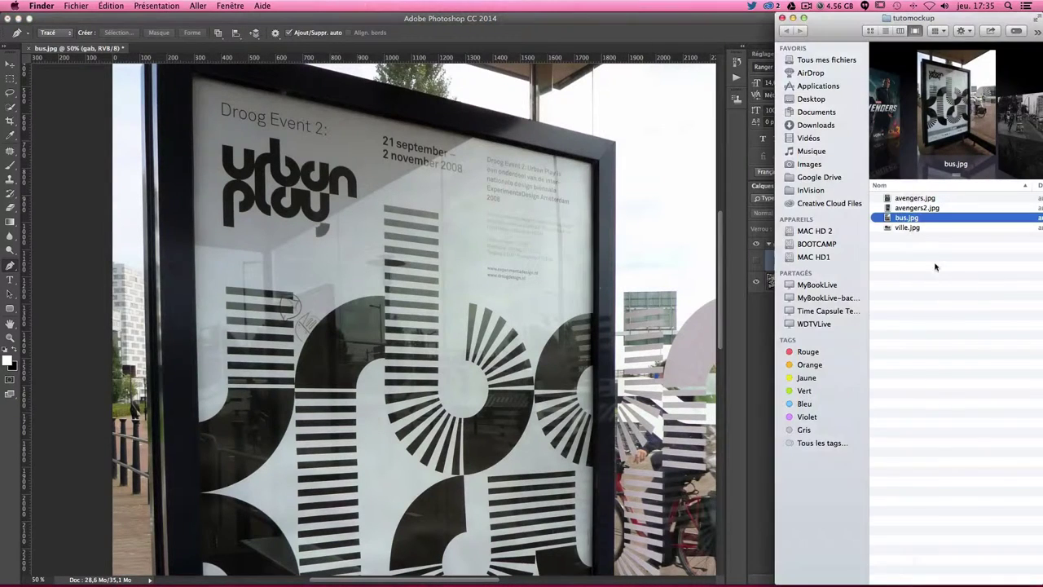
pyautogui.click(908, 199)
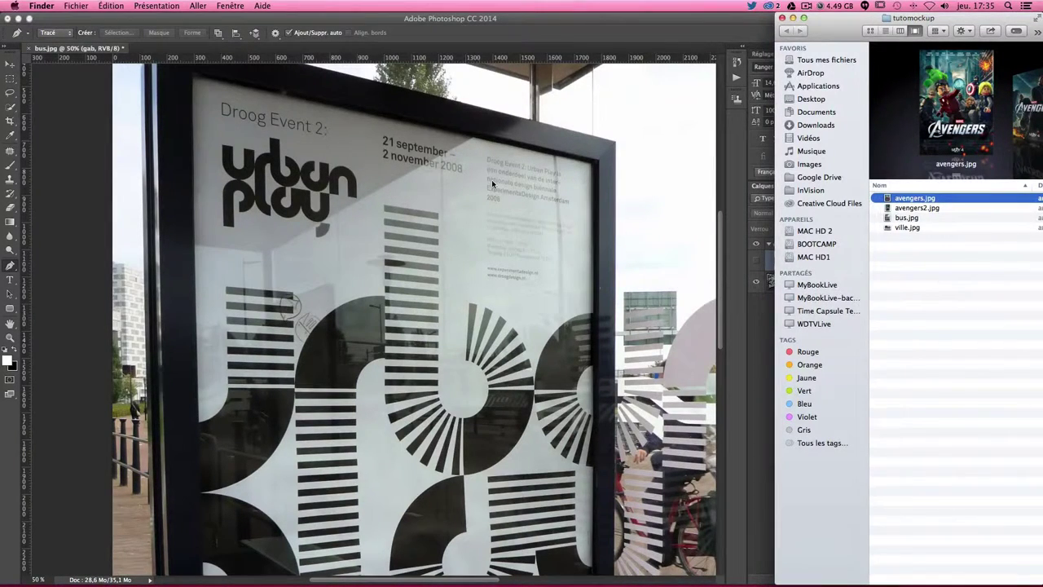
pyautogui.moveTo(492, 185); pyautogui.dragTo(546, 246)
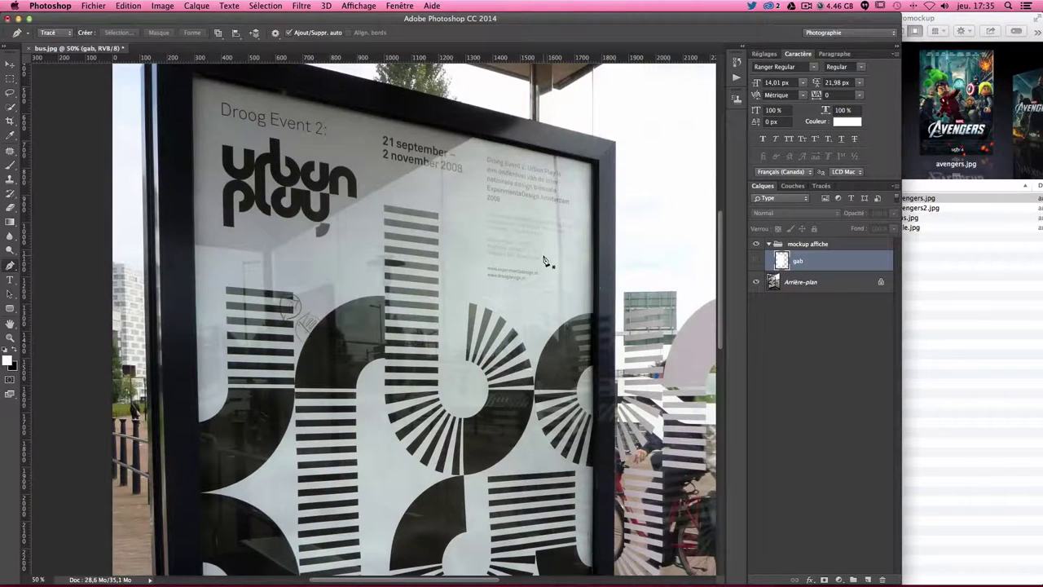
# Add a new empty layer named 'ombres' above gab in the mockup affiche group
pyautogui.scroll(2, 546, 261)
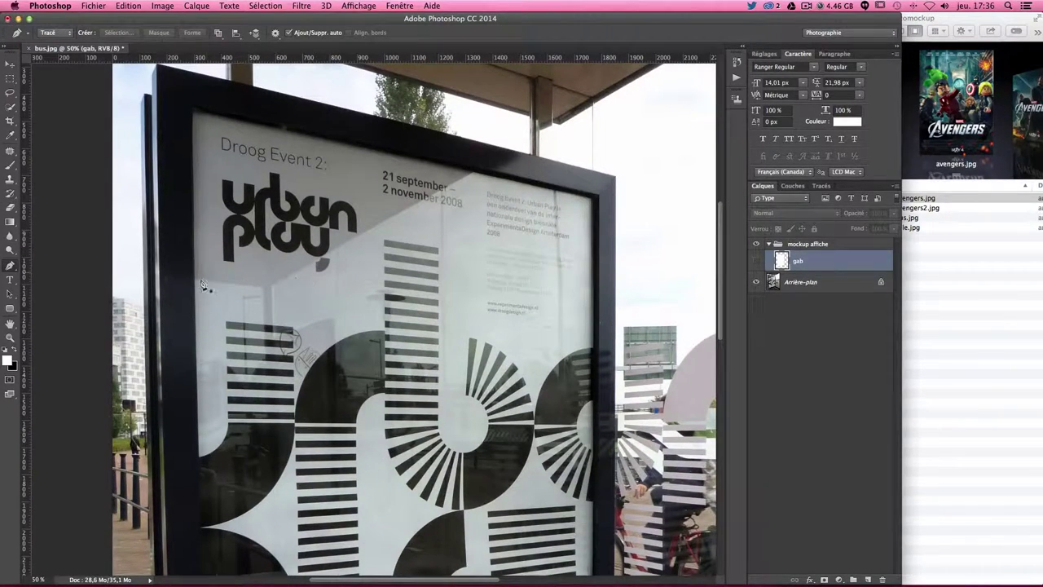
pyautogui.scroll(2, 268, 366)
pyautogui.scroll(6, 367, 342)
pyautogui.scroll(2, 510, 316)
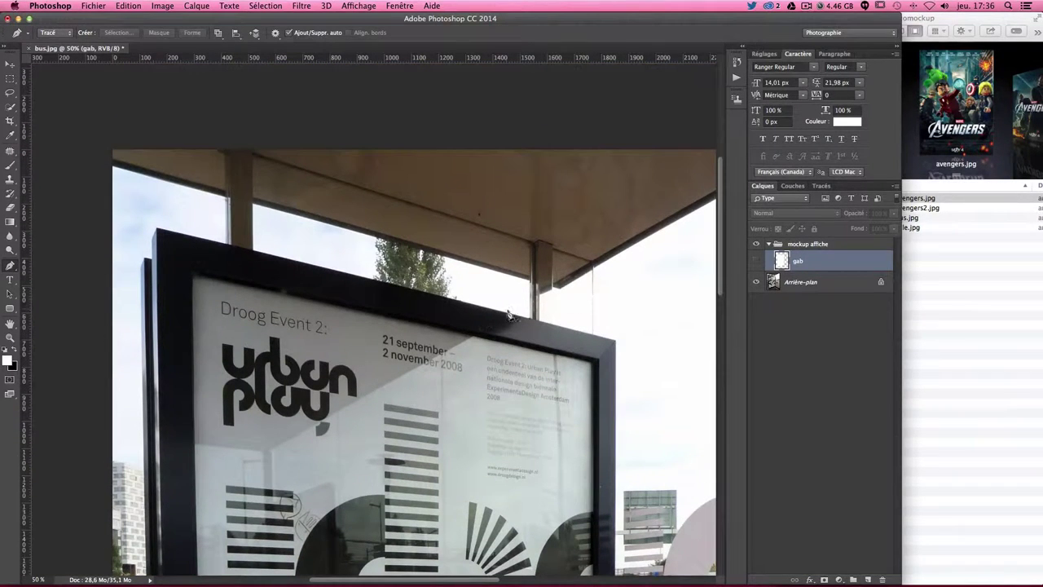
pyautogui.scroll(-7, 526, 271)
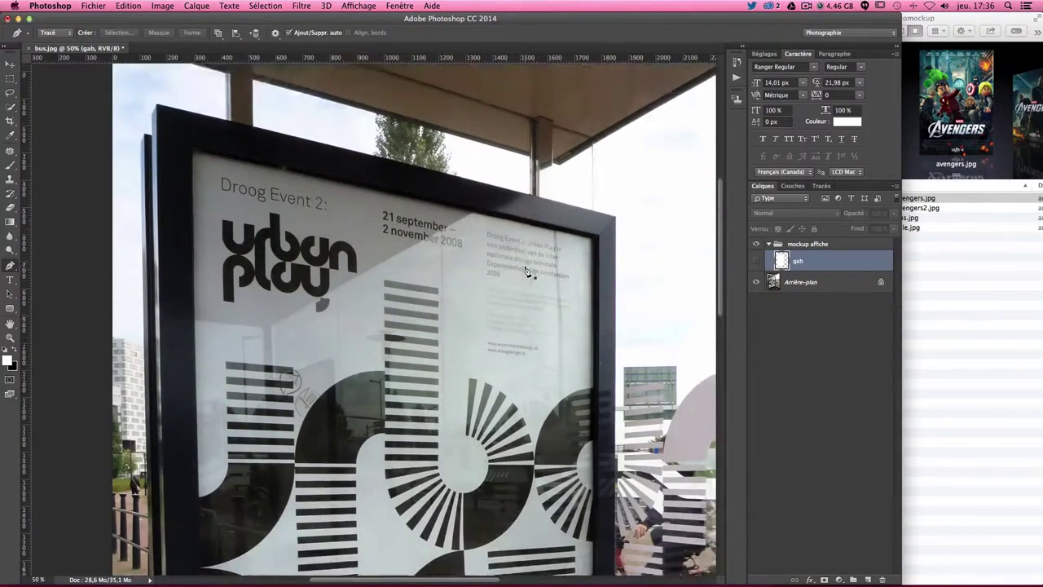
pyautogui.scroll(-4, 525, 271)
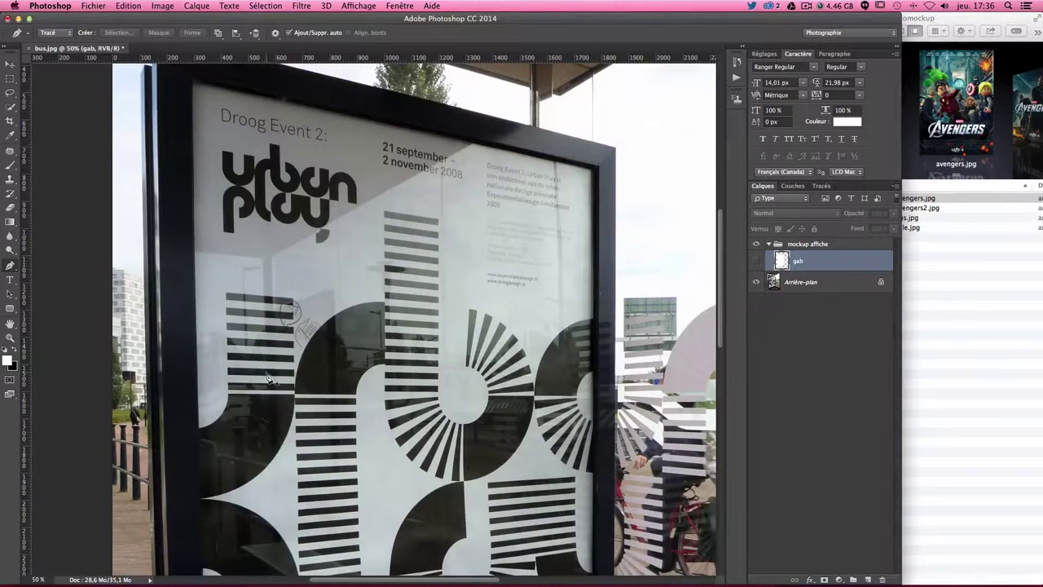
pyautogui.scroll(2, 340, 273)
pyautogui.scroll(3, 341, 273)
pyautogui.scroll(3, 340, 273)
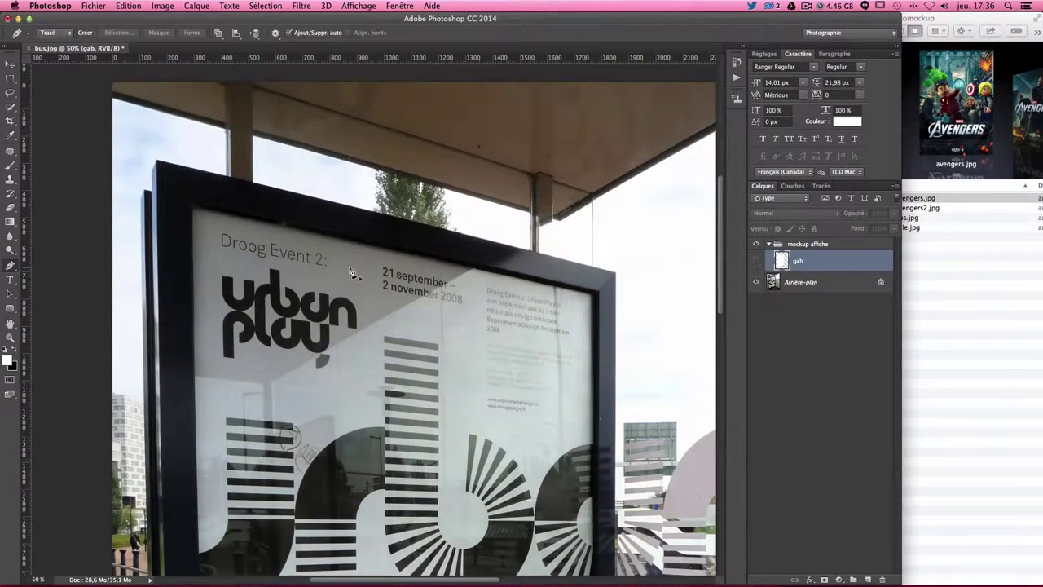
pyautogui.click(868, 580)
pyautogui.doubleClick(803, 262)
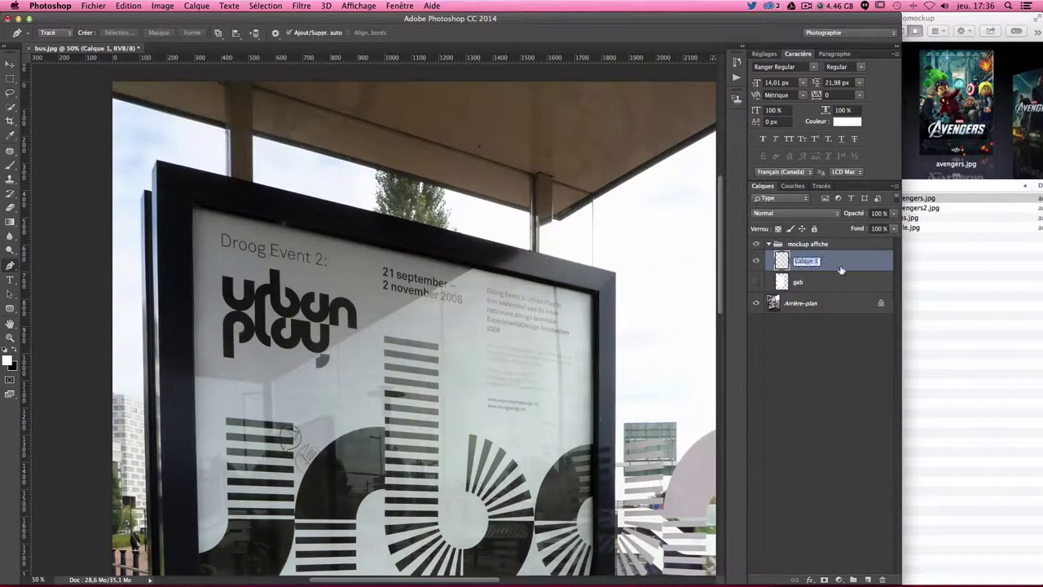
pyautogui.write('aff')
pyautogui.press('Return')
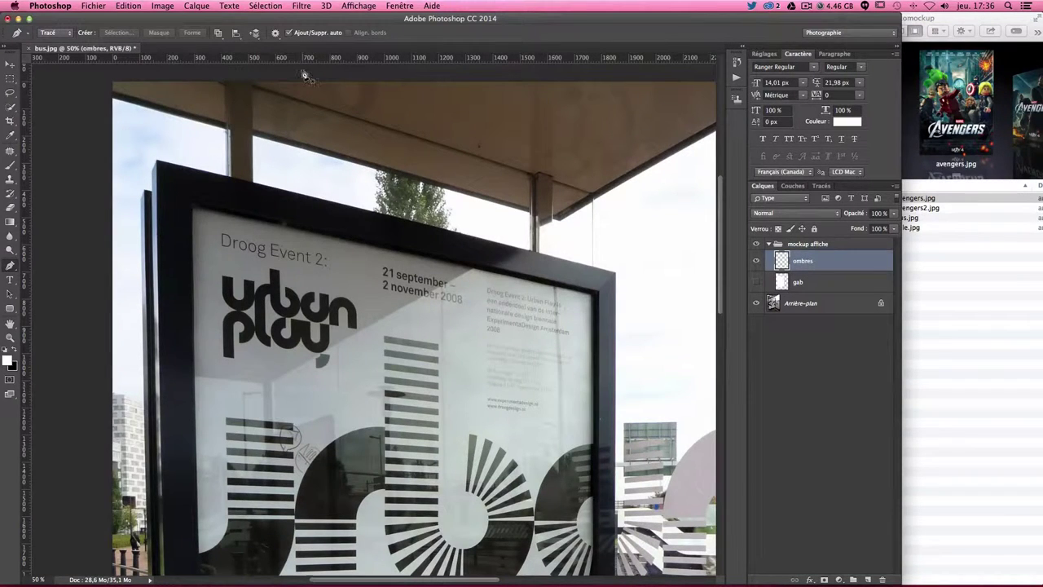
# Choose the Polygonal Lasso, zoom in on the poster's left side, and make black the foreground colour
pyautogui.click(10, 96)
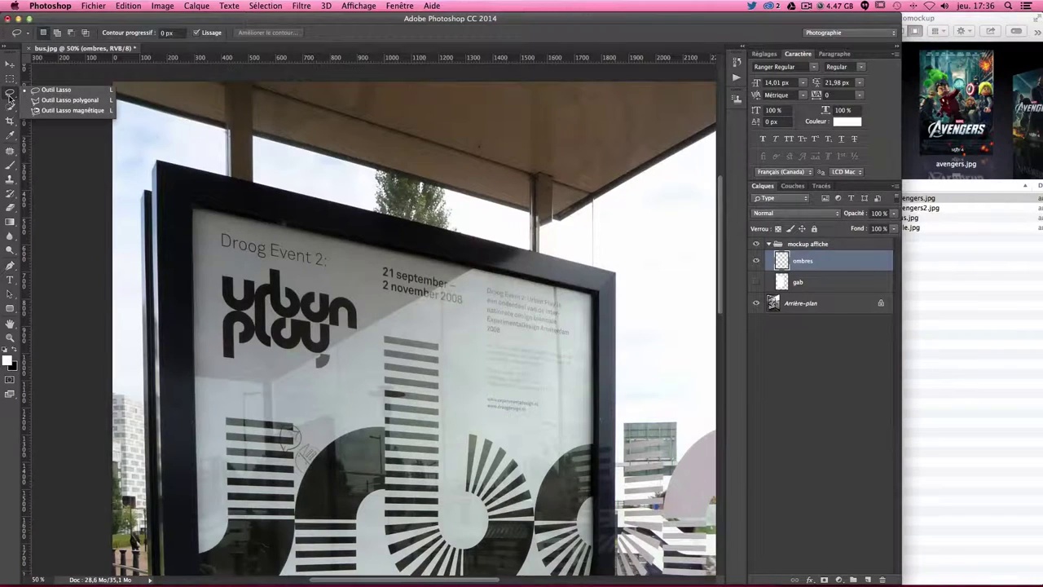
pyautogui.click(10, 97)
pyautogui.hotkey('ctrl', '+')
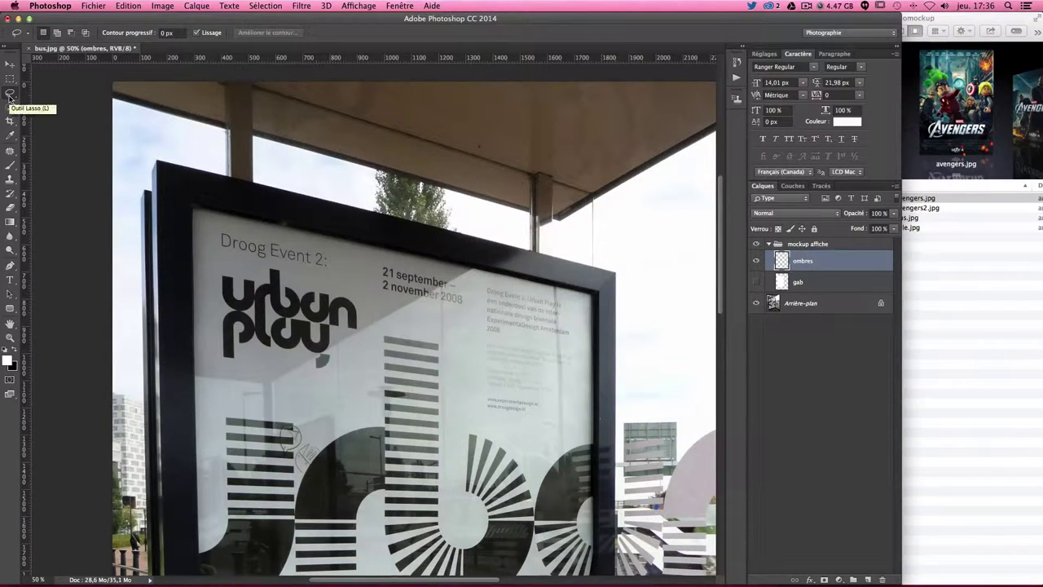
pyautogui.hotkey('ctrl', '+')
pyautogui.moveTo(35, 258); pyautogui.dragTo(249, 244)
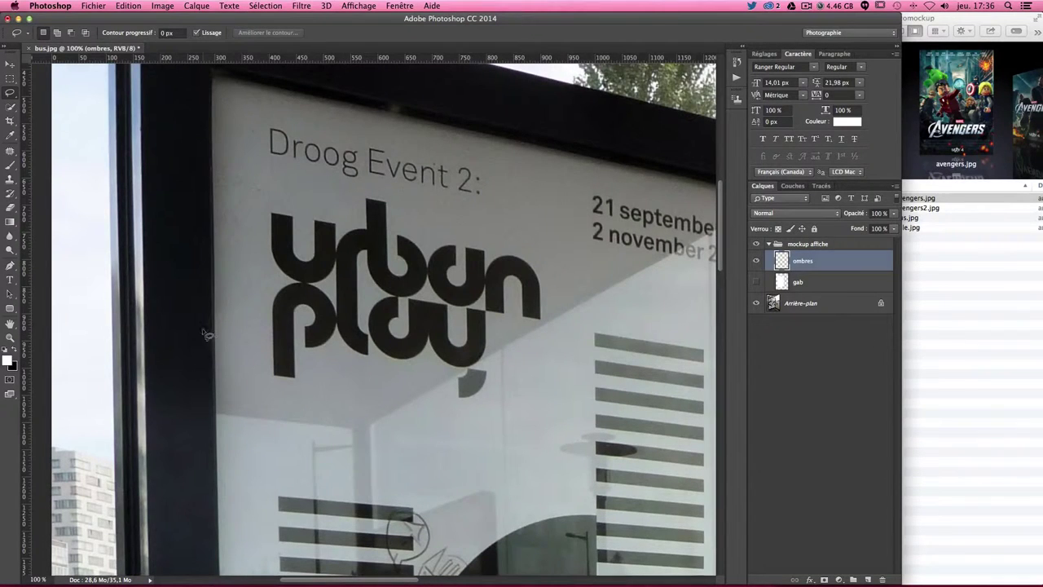
pyautogui.click(14, 351)
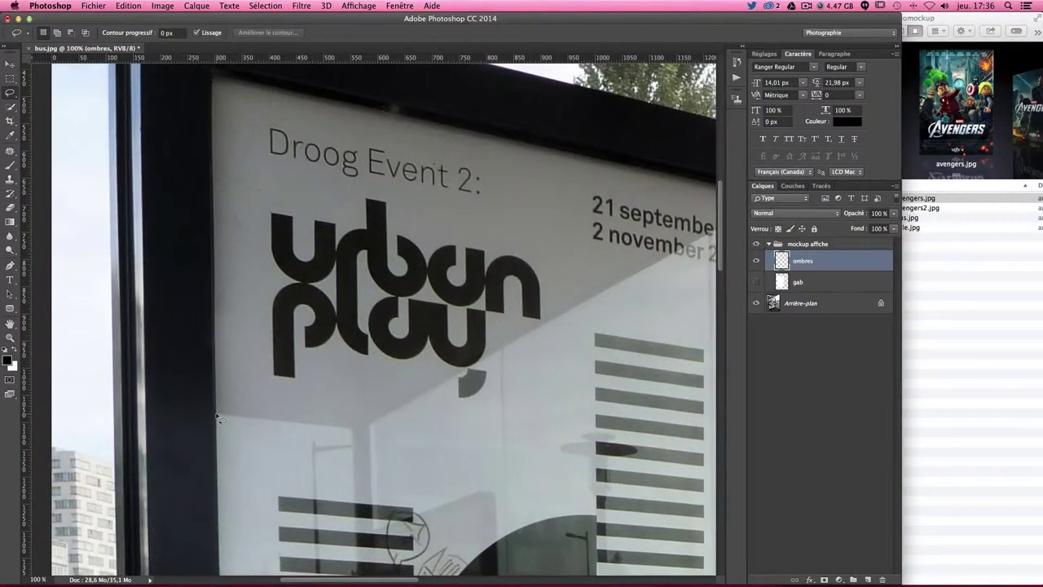
# Trace the shadow outline across the poster's upper left and close it into a selection
pyautogui.click(355, 429)
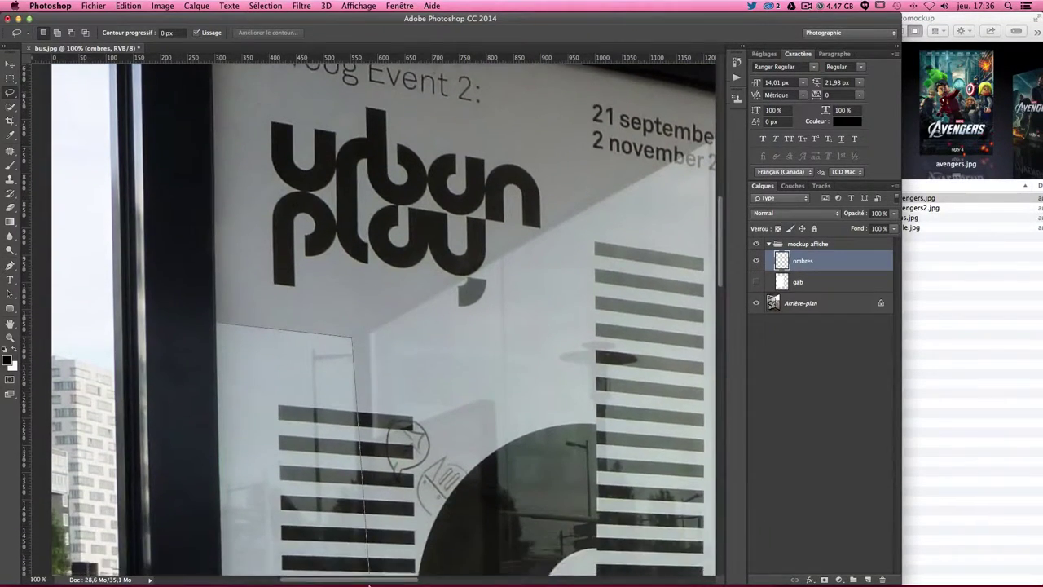
pyautogui.scroll(-5, 356, 380)
pyautogui.scroll(3, 356, 380)
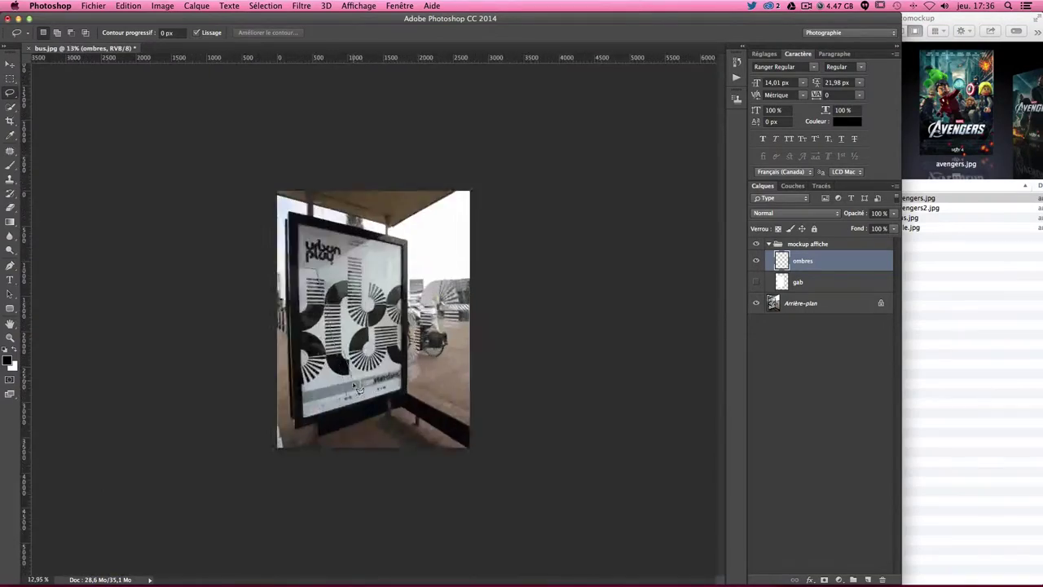
pyautogui.scroll(3, 357, 395)
pyautogui.scroll(2, 358, 396)
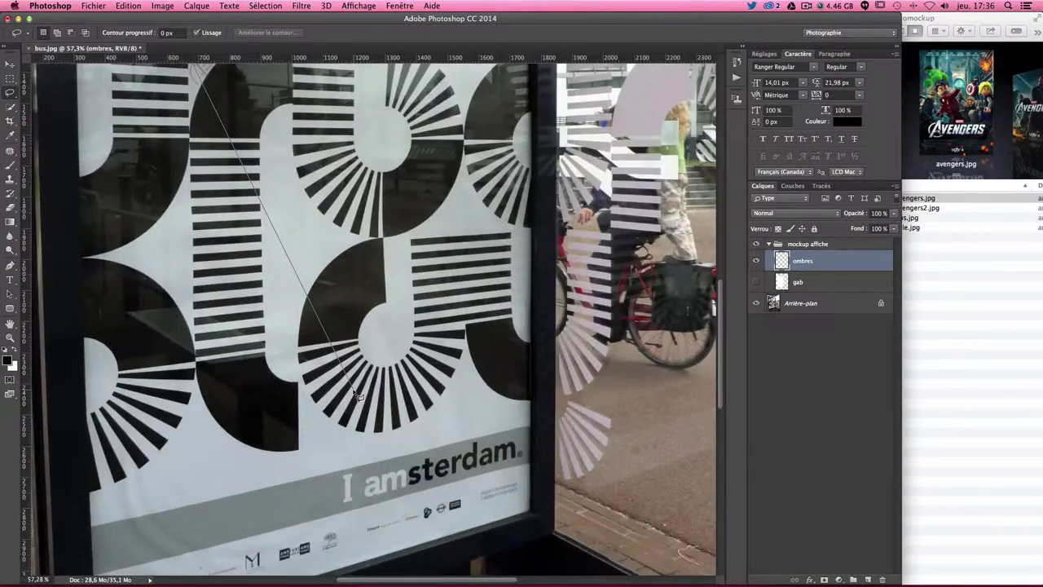
pyautogui.scroll(-1, 357, 395)
pyautogui.scroll(3, 357, 395)
pyautogui.scroll(-3, 357, 395)
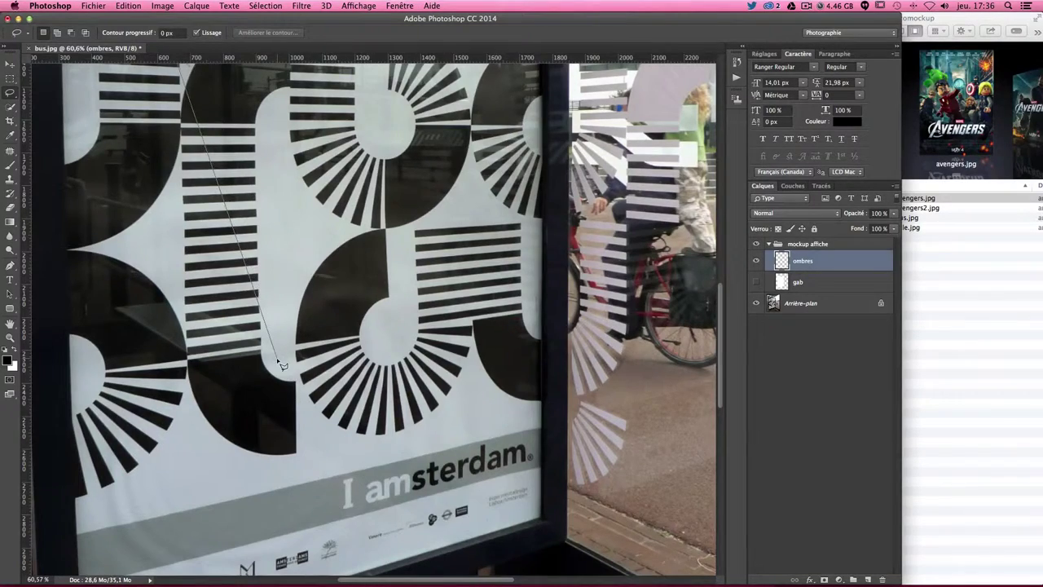
pyautogui.scroll(-3, 281, 364)
pyautogui.scroll(3, 281, 364)
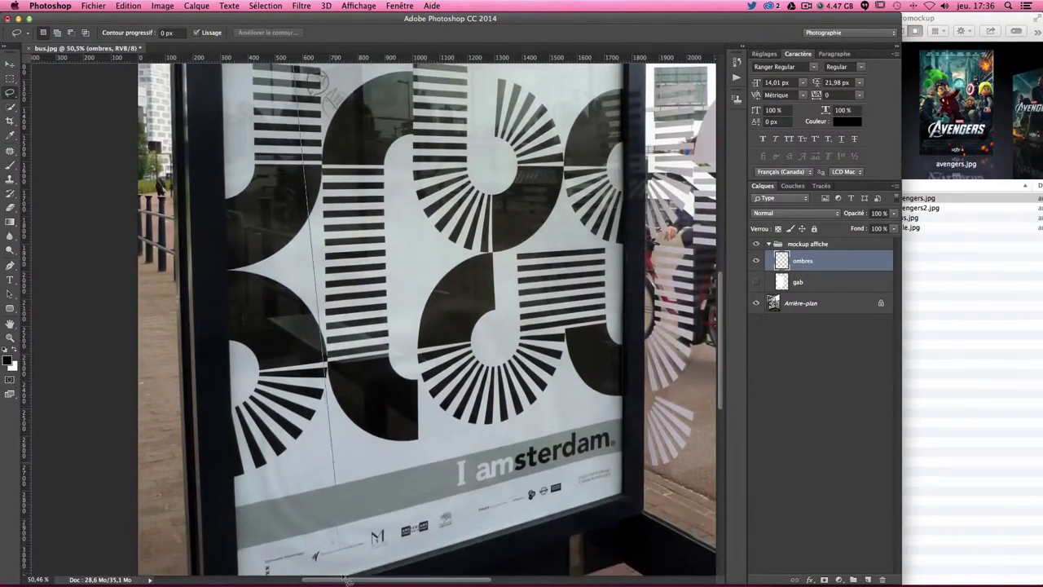
pyautogui.scroll(-2, 346, 580)
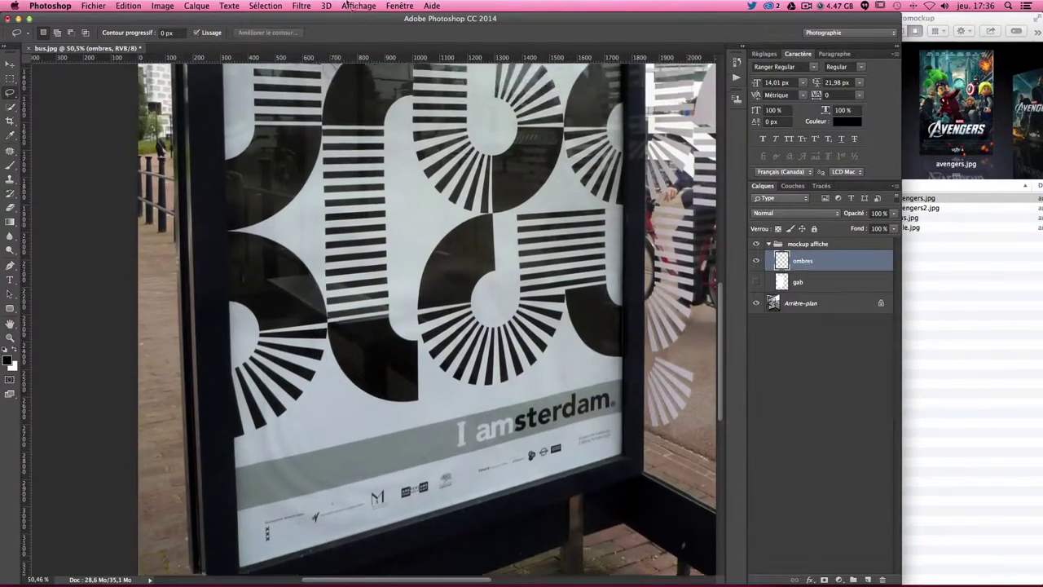
pyautogui.scroll(3, 305, 488)
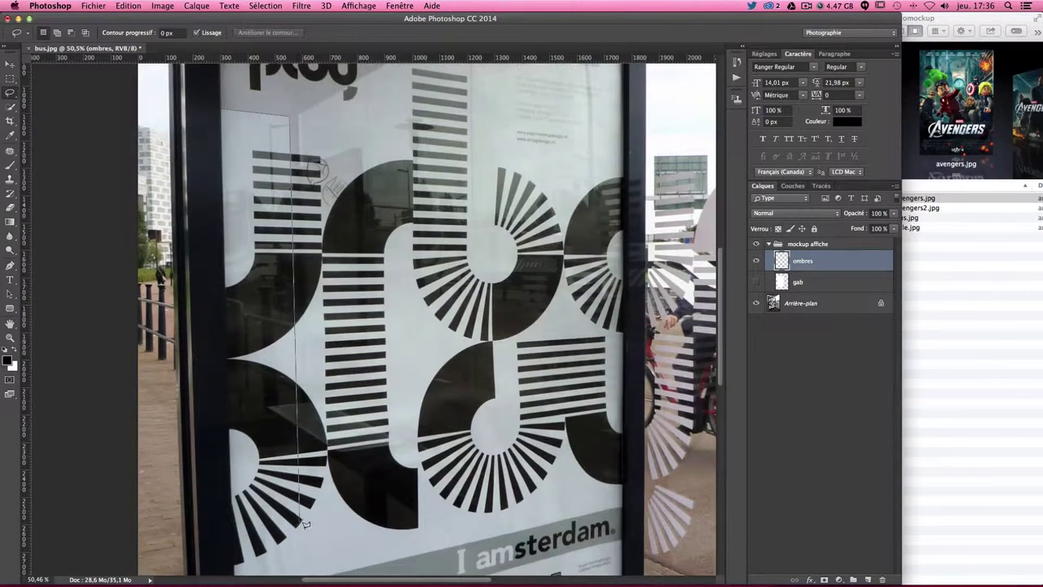
pyautogui.click(316, 565)
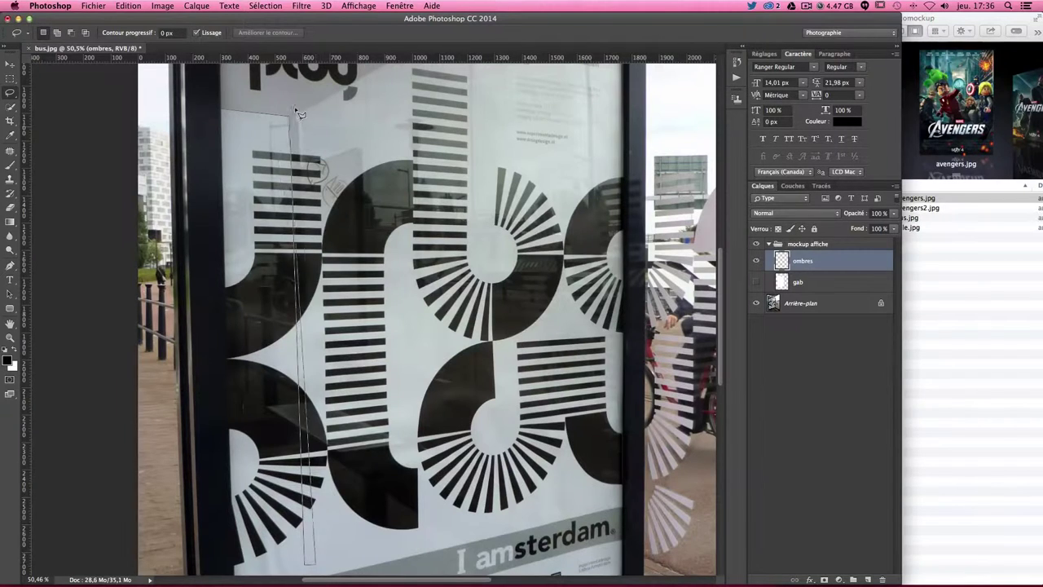
pyautogui.scroll(5, 301, 117)
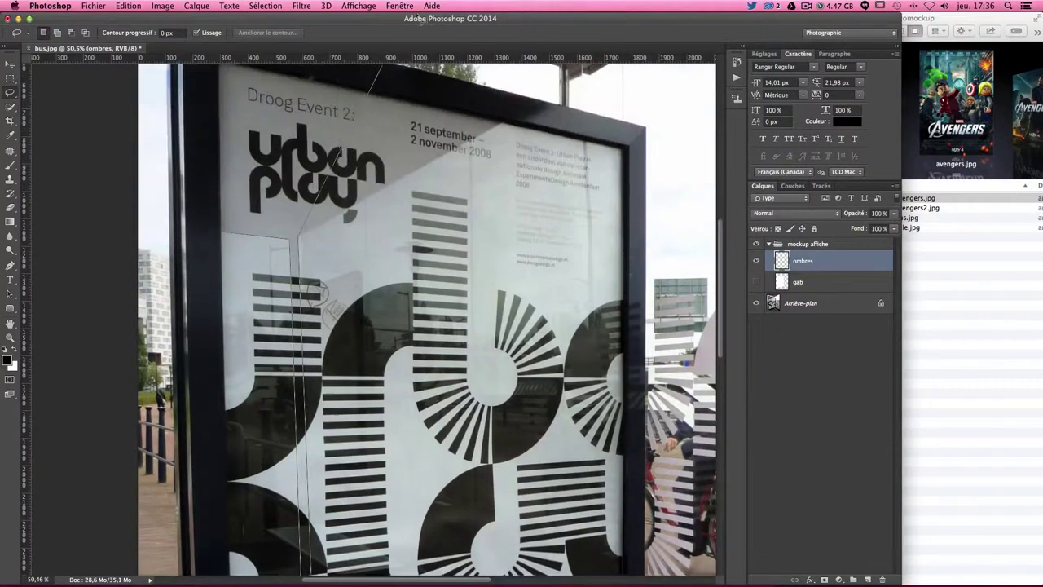
pyautogui.click(505, 153)
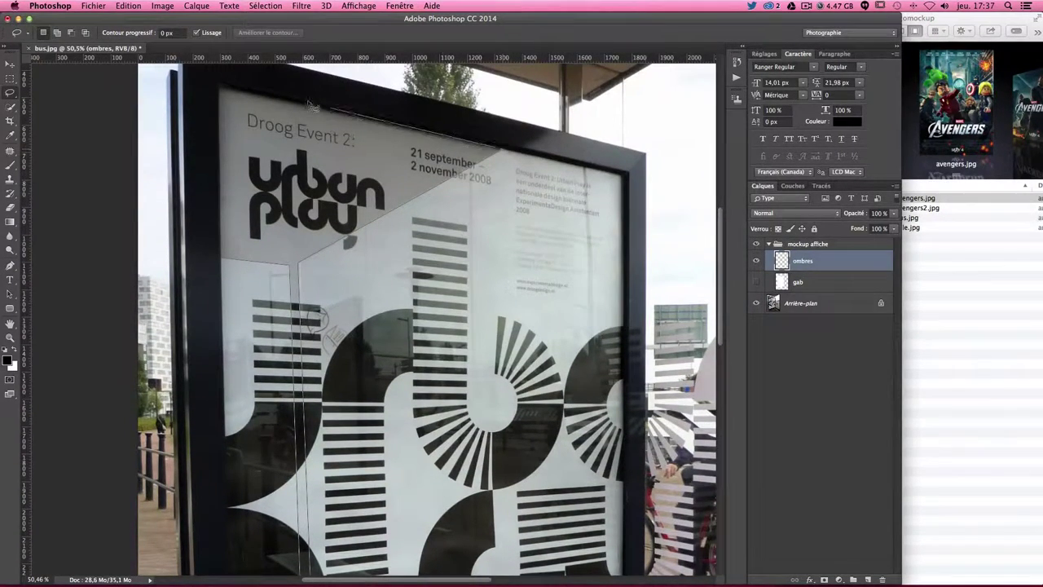
pyautogui.click(220, 88)
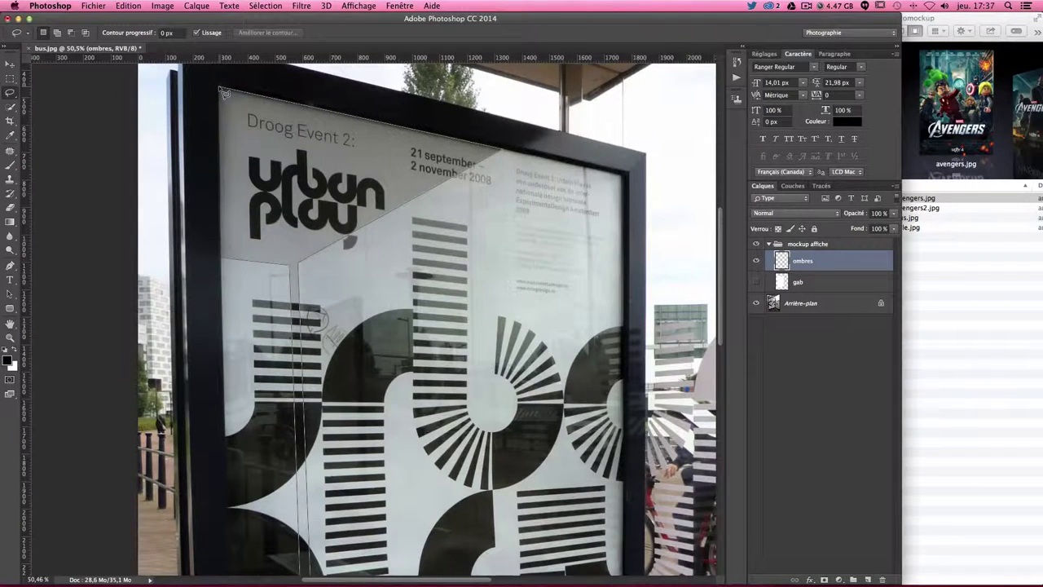
pyautogui.click(222, 259)
pyautogui.doubleClick(226, 263)
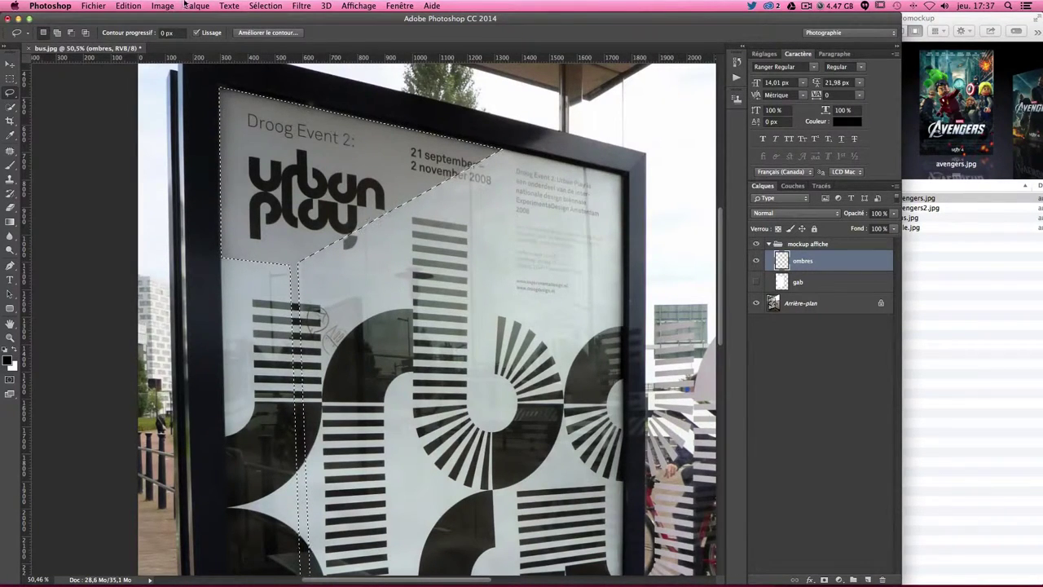
# Fill the shadow selection with black using the foreground colour, then deselect
pyautogui.click(128, 6)
pyautogui.click(165, 169)
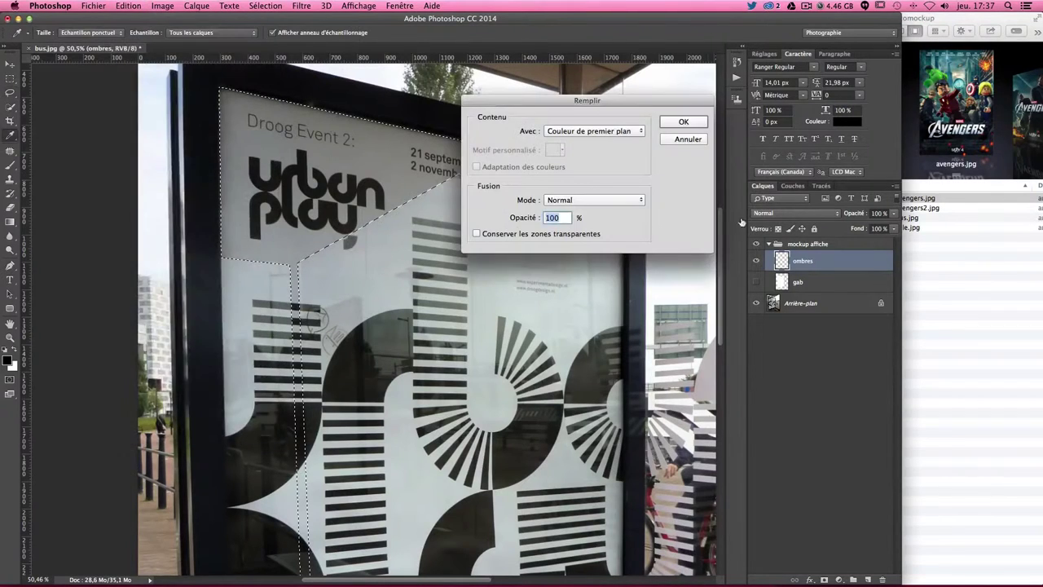
pyautogui.click(680, 121)
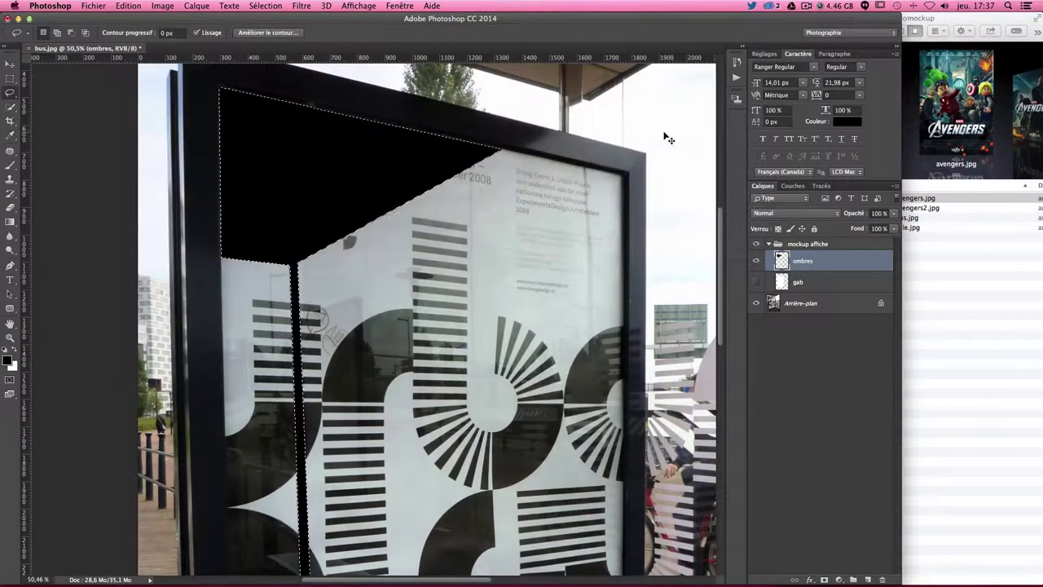
pyautogui.hotkey('ctrl', 'd')
pyautogui.press('l')
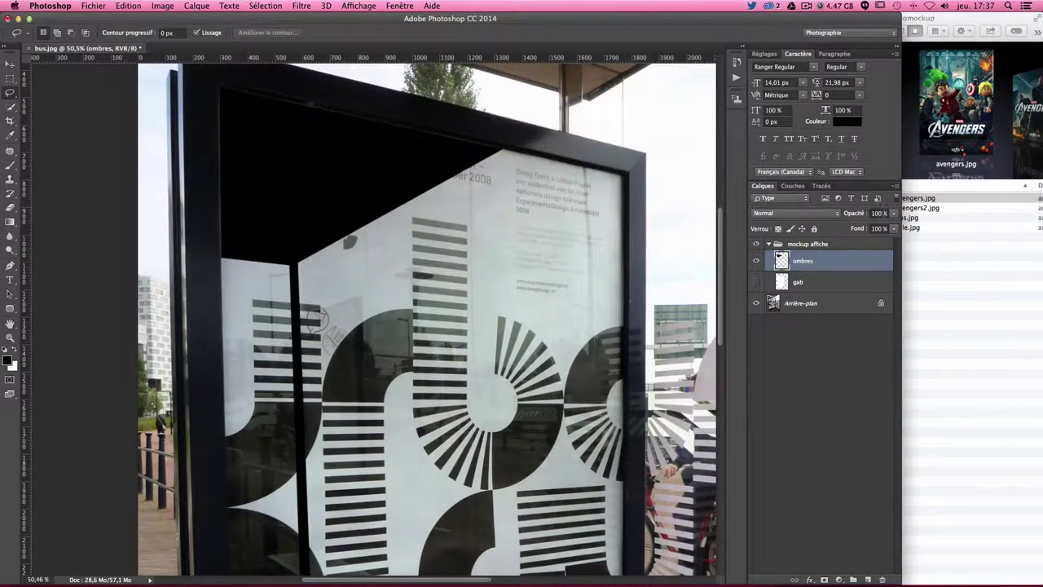
# Set the ombres layer opacity to 20%
pyautogui.click(879, 213)
pyautogui.write('20')
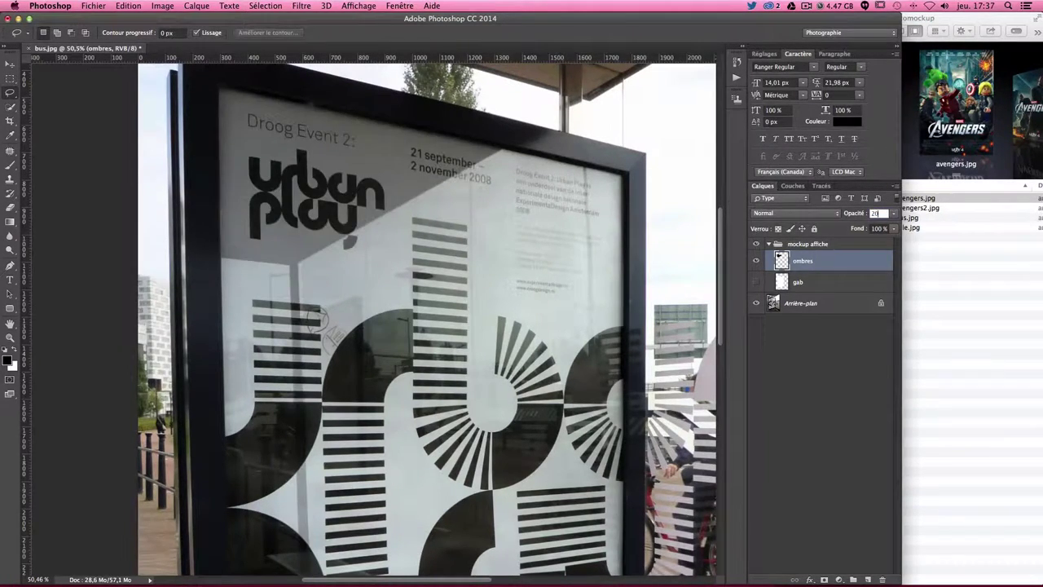
pyautogui.press('Return')
# Open avengers.jpg from Finder with Photoshop CC 2014, discarding the embedded colour profile
pyautogui.click(945, 173)
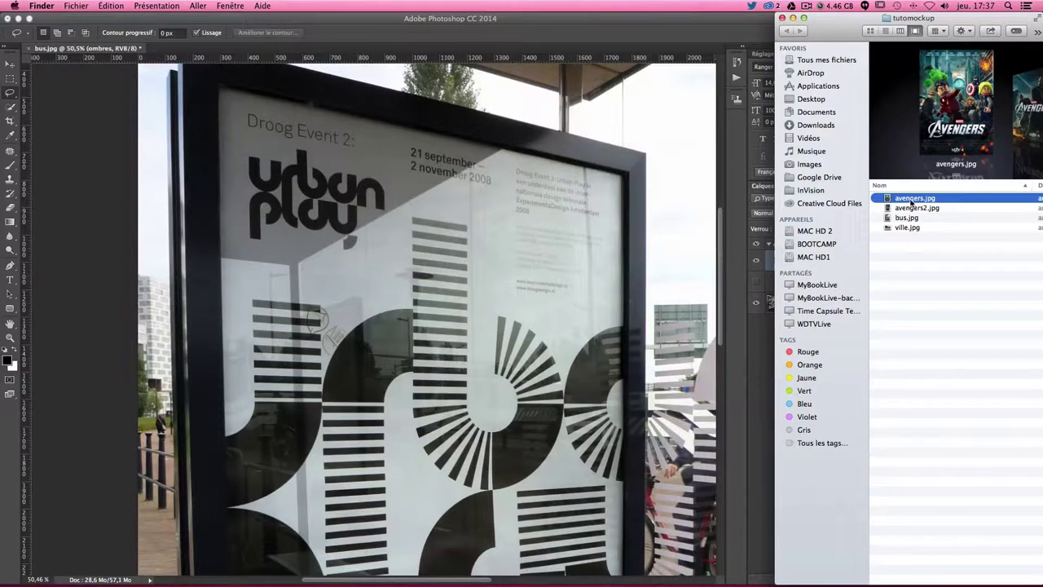
pyautogui.moveTo(904, 200); pyautogui.dragTo(900, 208)
pyautogui.rightClick(900, 202)
pyautogui.moveTo(765, 215)
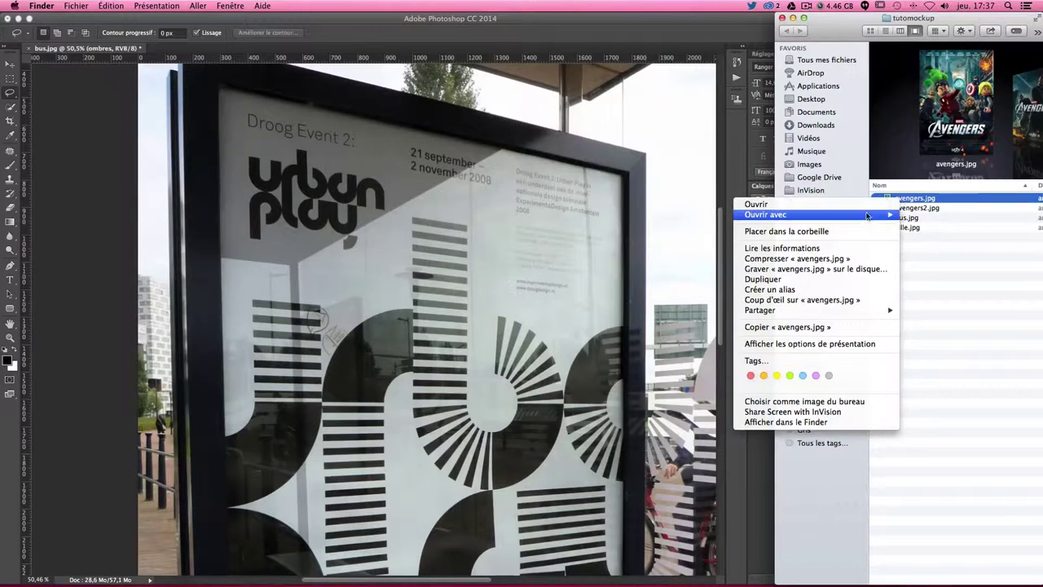
pyautogui.click(654, 268)
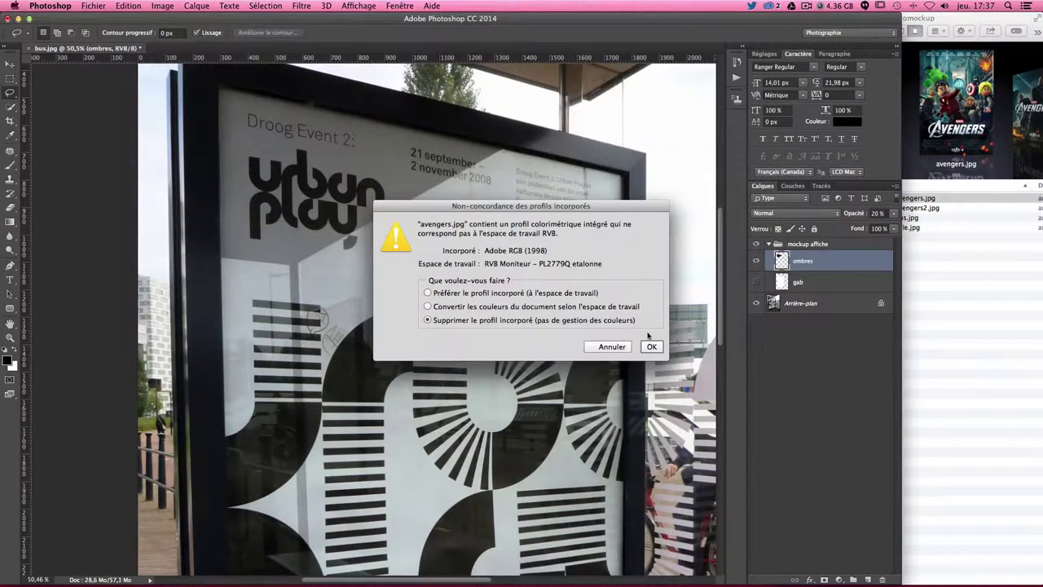
pyautogui.click(651, 347)
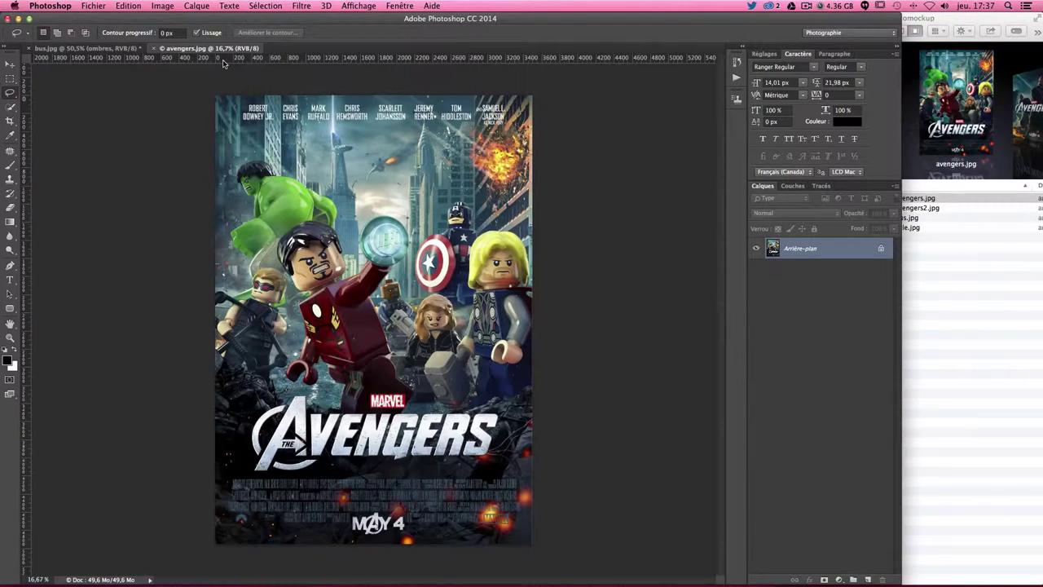
# Select and copy the entire avengers.jpg poster, then bring bus.jpg back to the front
pyautogui.hotkey('ctrl', 'a')
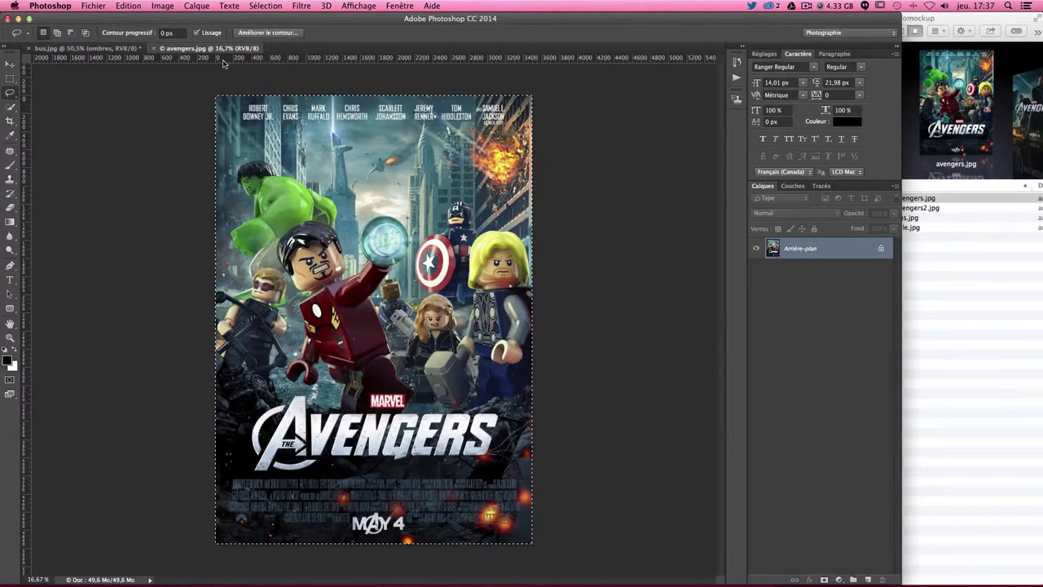
pyautogui.hotkey('ctrl', 'c')
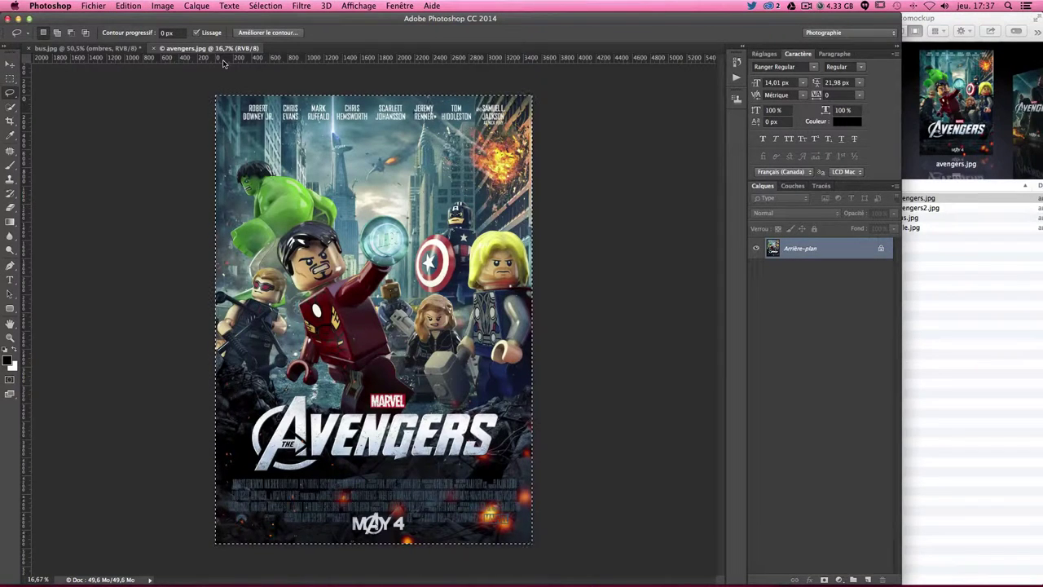
pyautogui.click(74, 49)
pyautogui.scroll(-3, 348, 206)
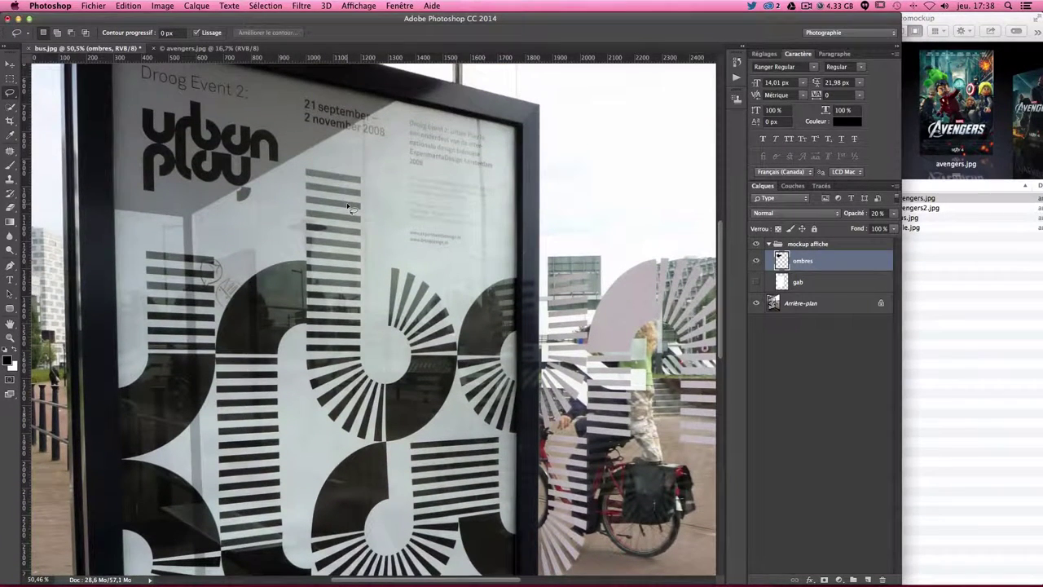
# Load the gab layer's poster-area shape as a selection
pyautogui.click(782, 285)
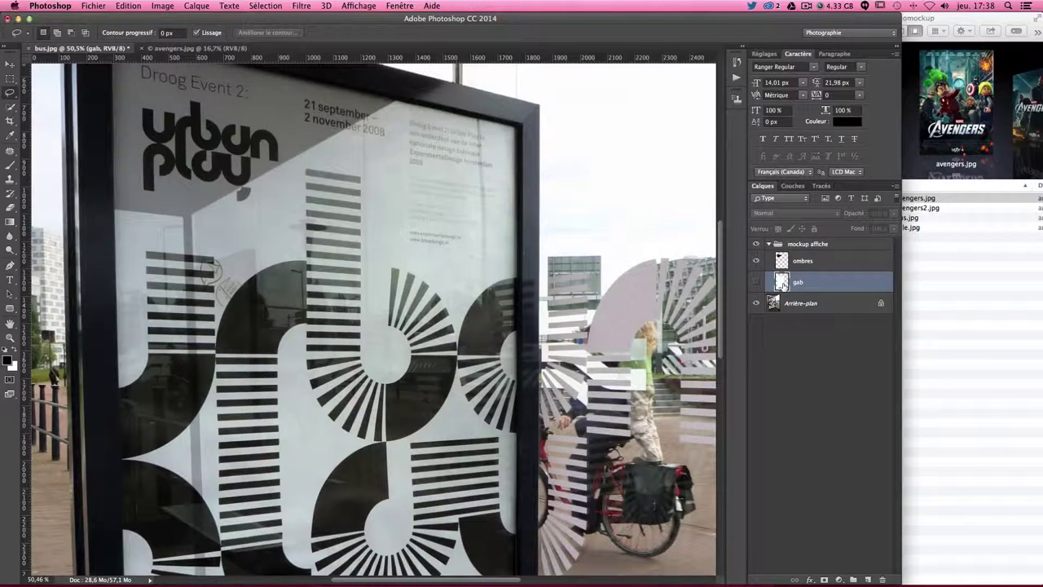
pyautogui.keyDown('super'); pyautogui.click(782, 282); pyautogui.keyUp('super')
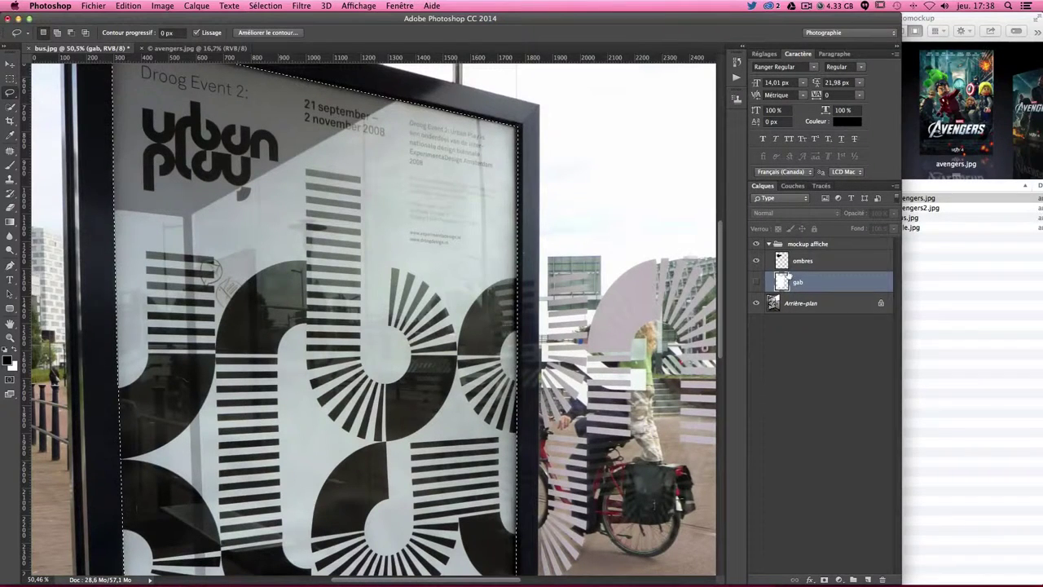
pyautogui.scroll(-5, 484, 450)
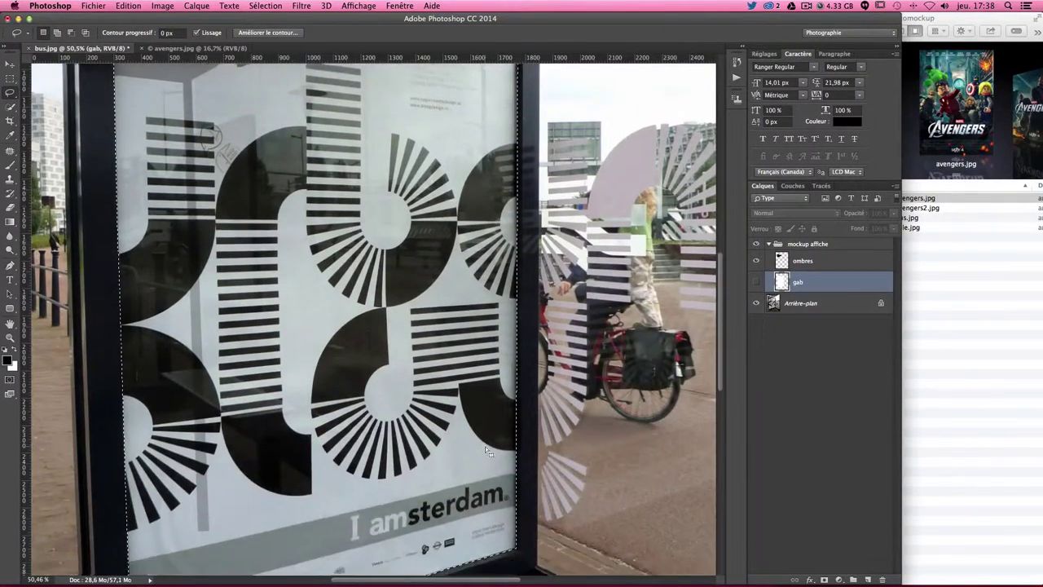
pyautogui.scroll(-3, 485, 446)
pyautogui.scroll(5, 484, 446)
pyautogui.scroll(3, 485, 446)
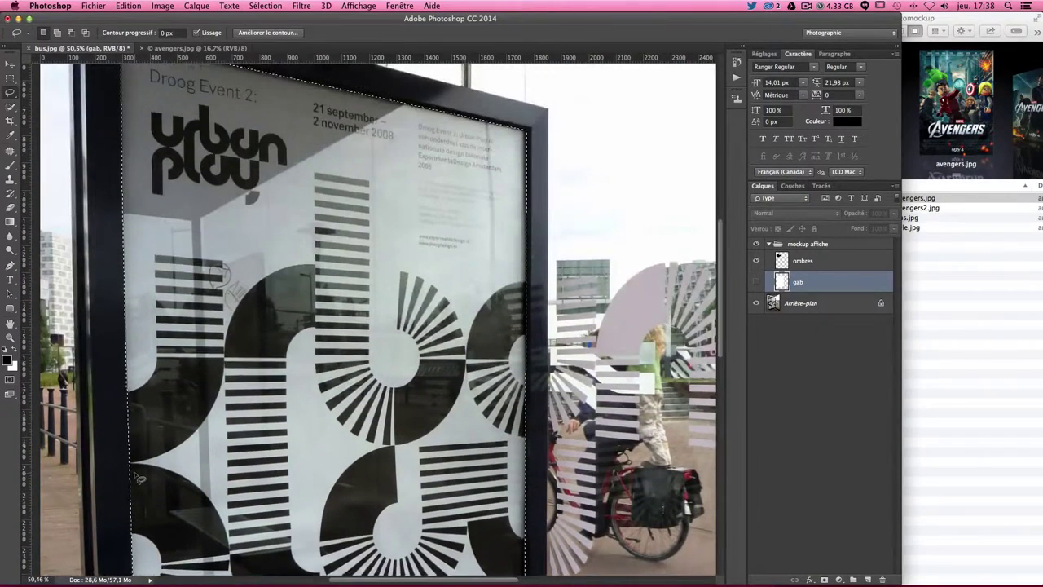
pyautogui.scroll(2, 139, 479)
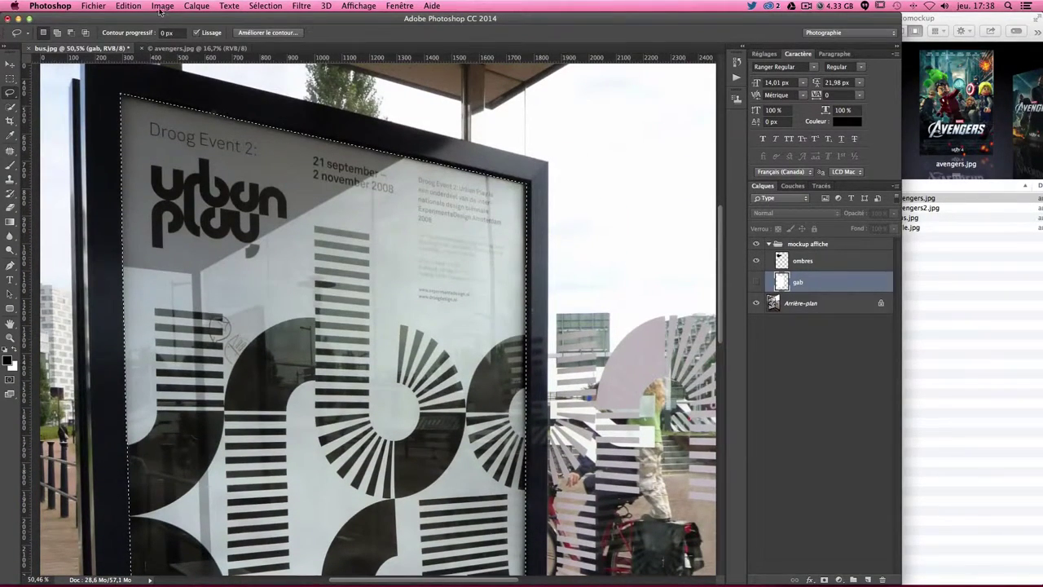
# Make gab visible and paste the Avengers image into the selection as Calque 1
pyautogui.click(129, 7)
pyautogui.moveTo(163, 114)
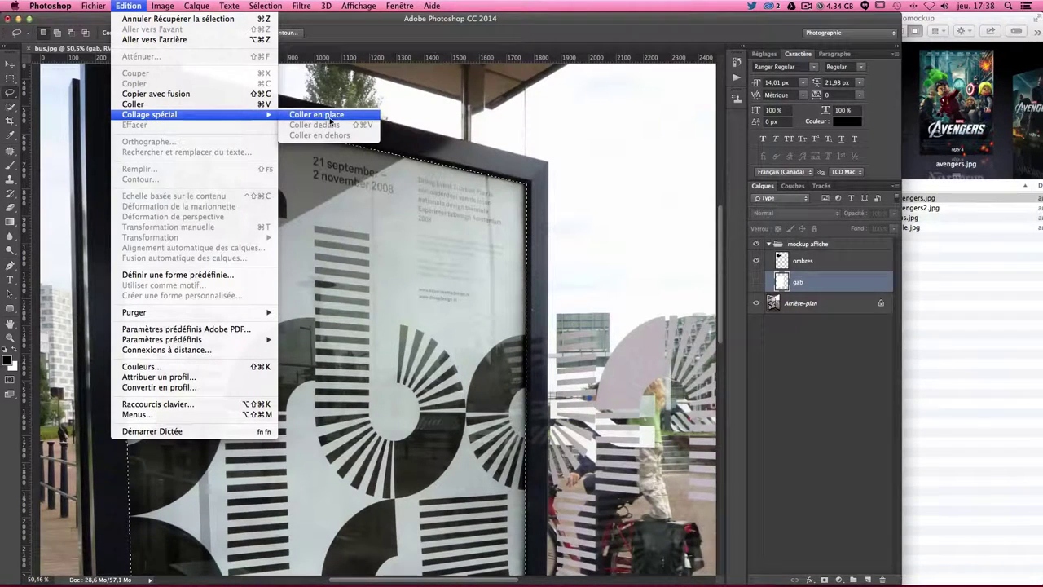
pyautogui.click(815, 335)
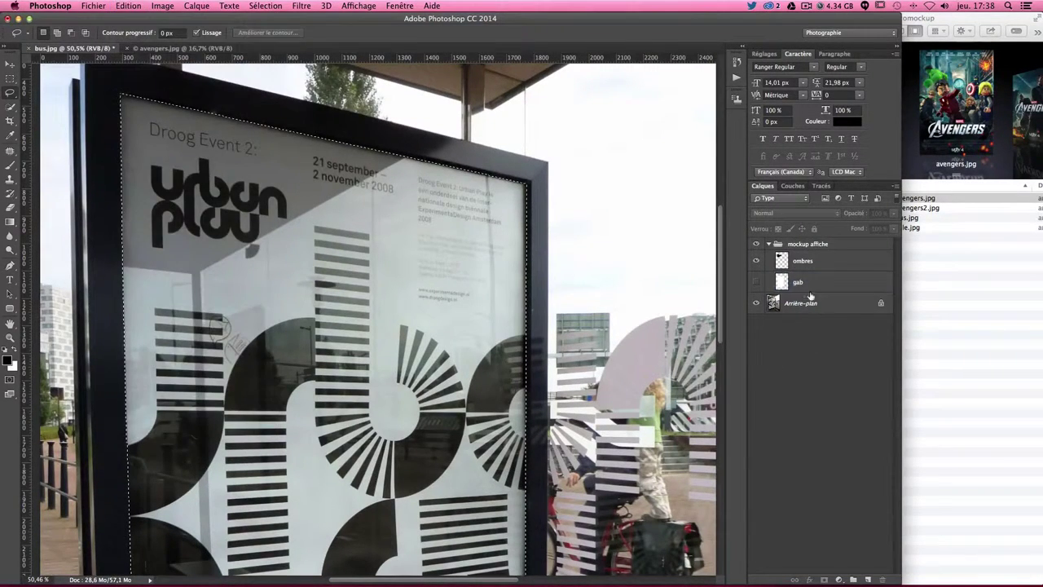
pyautogui.click(756, 282)
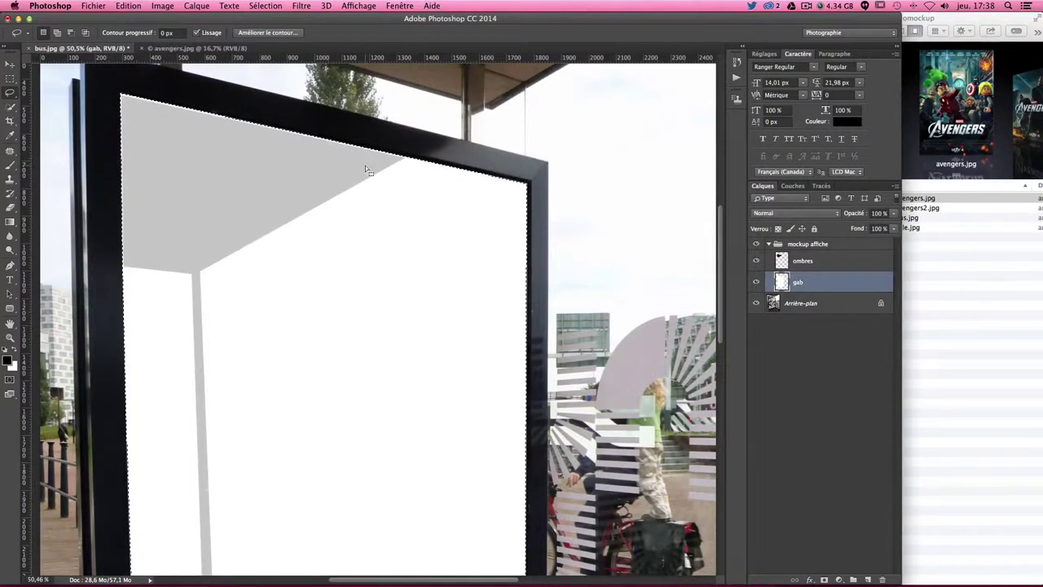
pyautogui.click(128, 6)
pyautogui.moveTo(149, 115)
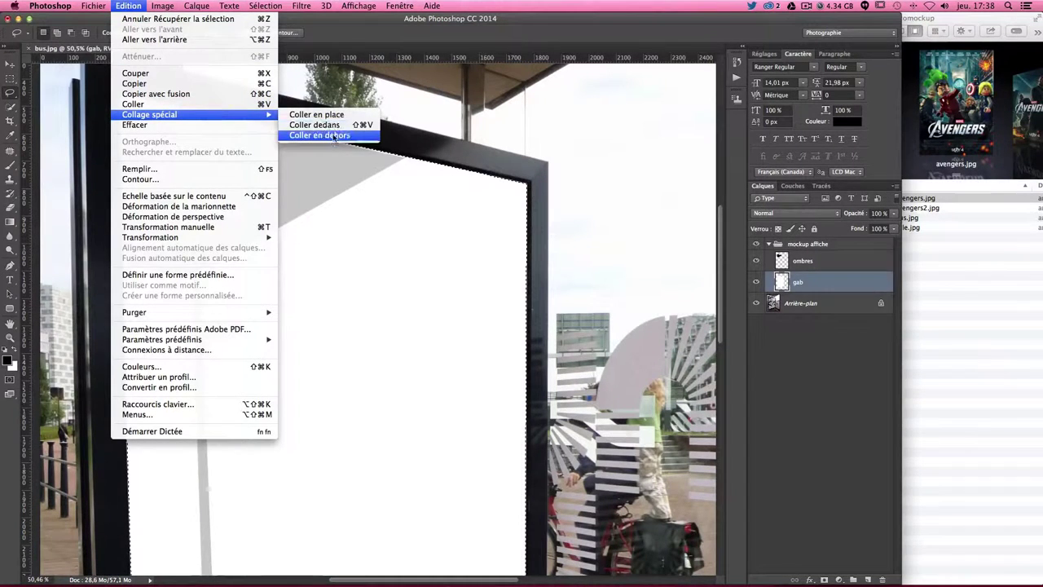
pyautogui.click(326, 126)
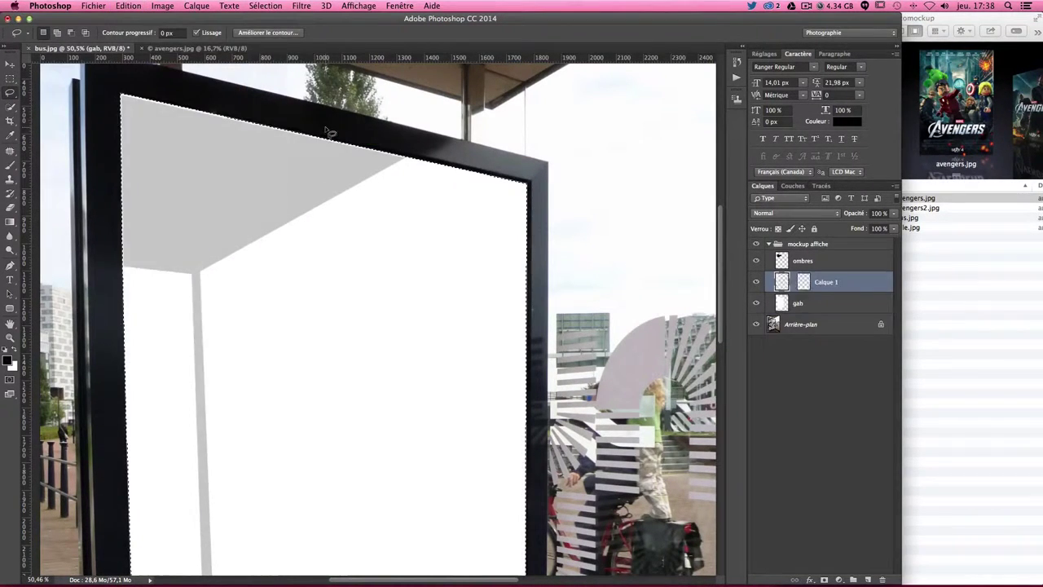
pyautogui.click(10, 64)
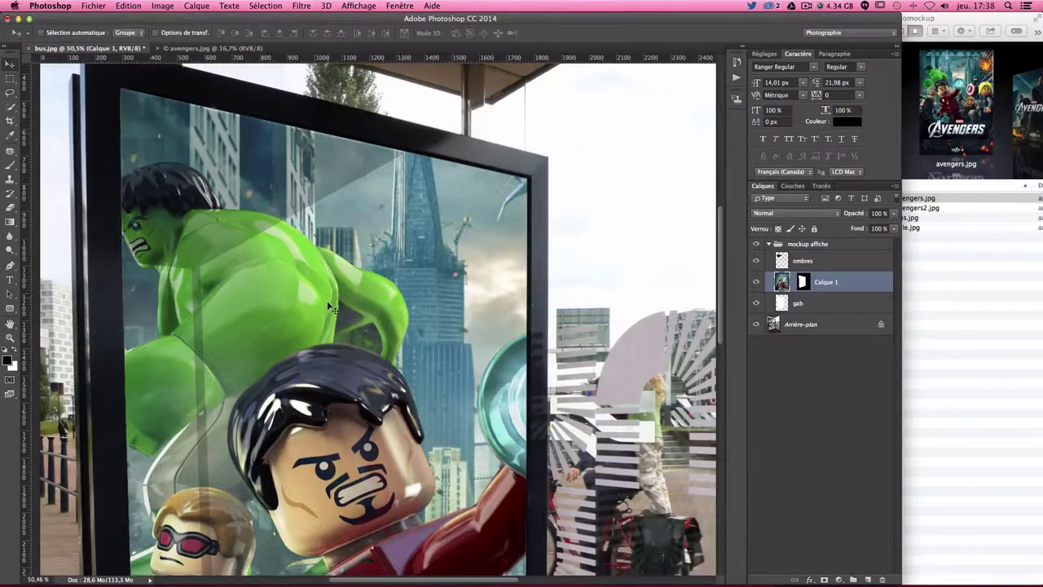
# Slide Calque 1's image within its mask until Hulk, Iron Man and Hawkeye fill the frame
pyautogui.moveTo(333, 306); pyautogui.dragTo(347, 202)
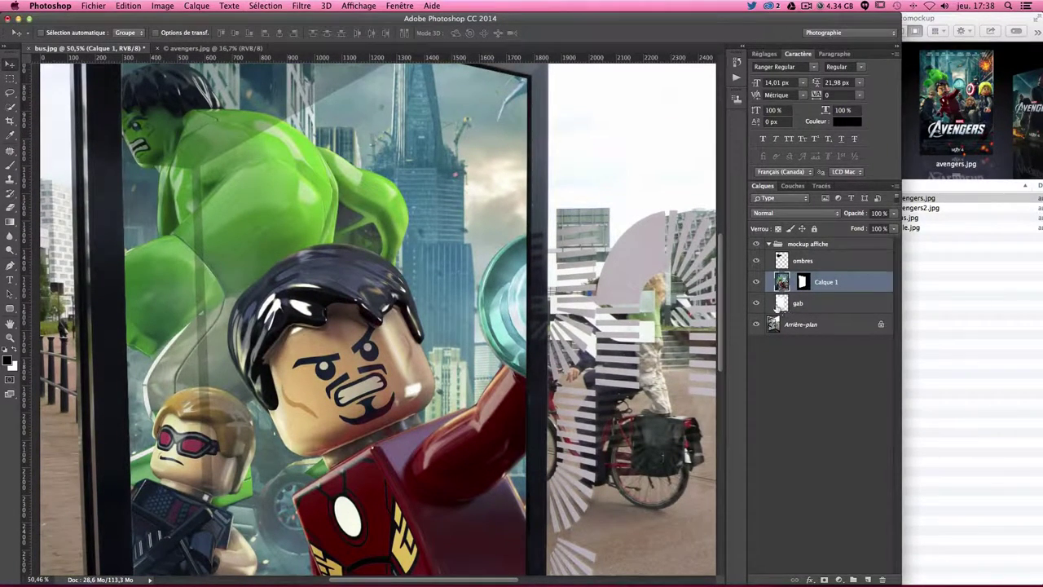
pyautogui.scroll(5, 568, 305)
pyautogui.moveTo(343, 257)
pyautogui.mouseDown()
pyautogui.moveTo(283, 247)
pyautogui.moveTo(389, 354)
pyautogui.mouseUp()
pyautogui.scroll(-5, 389, 354)
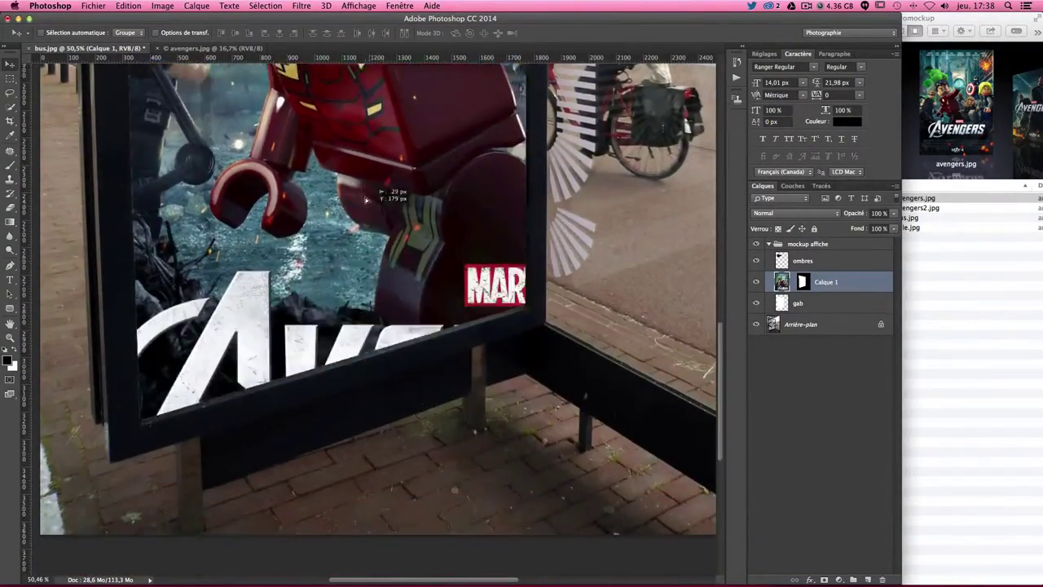
pyautogui.scroll(10, 390, 353)
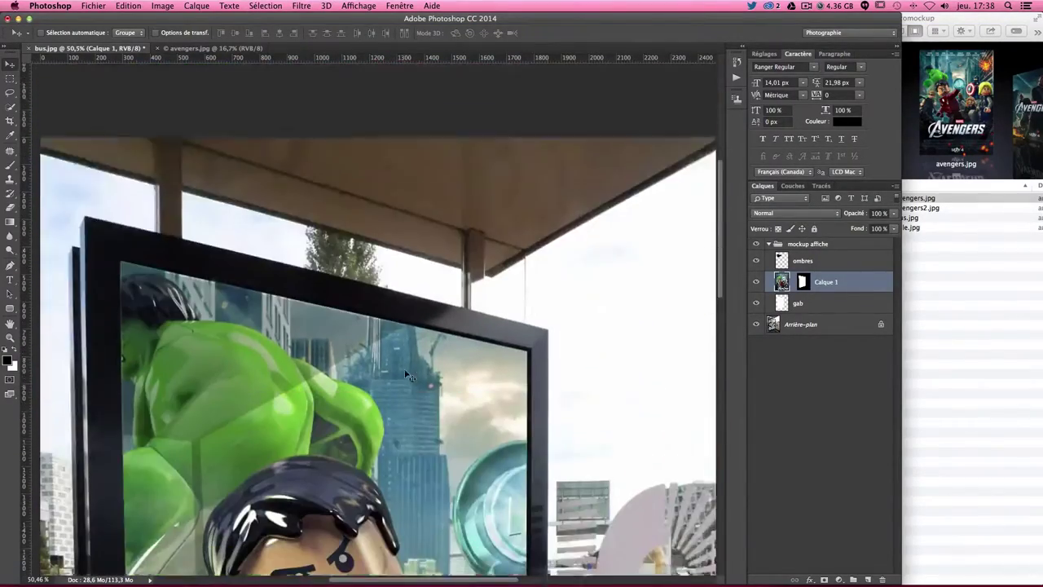
pyautogui.moveTo(389, 354)
pyautogui.mouseDown()
pyautogui.moveTo(515, 343)
pyautogui.moveTo(388, 340)
pyautogui.moveTo(499, 250)
pyautogui.moveTo(444, 369)
pyautogui.mouseUp()
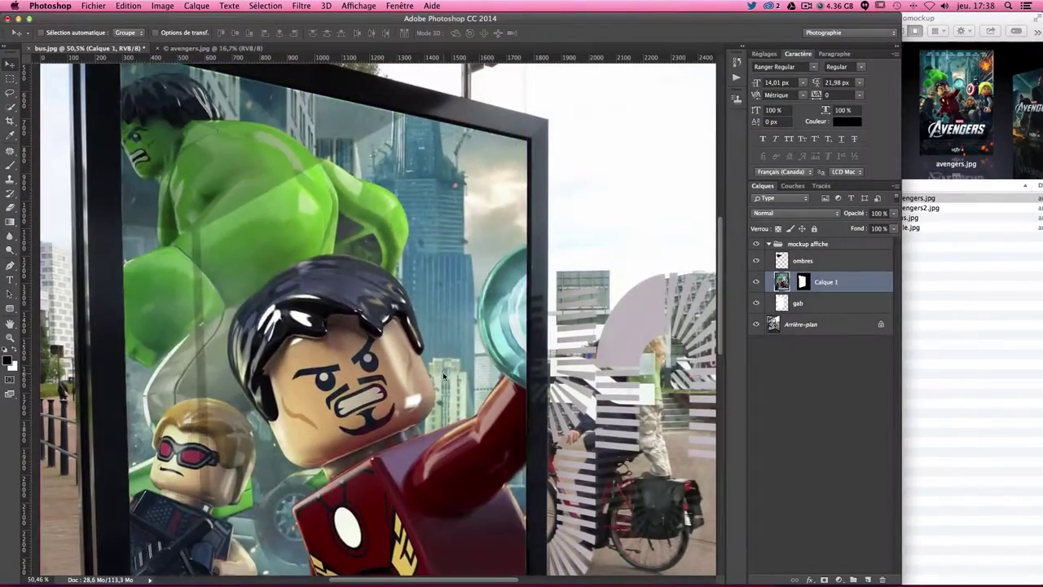
pyautogui.scroll(3, 445, 371)
pyautogui.scroll(-5, 445, 371)
pyautogui.scroll(5, 446, 371)
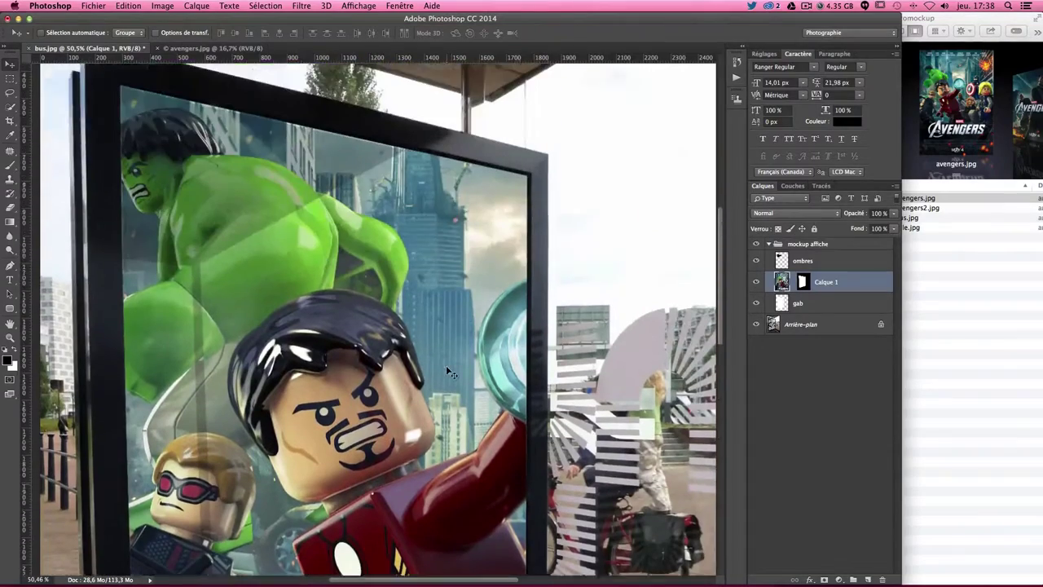
pyautogui.scroll(-2, 446, 371)
pyautogui.scroll(-2, 445, 370)
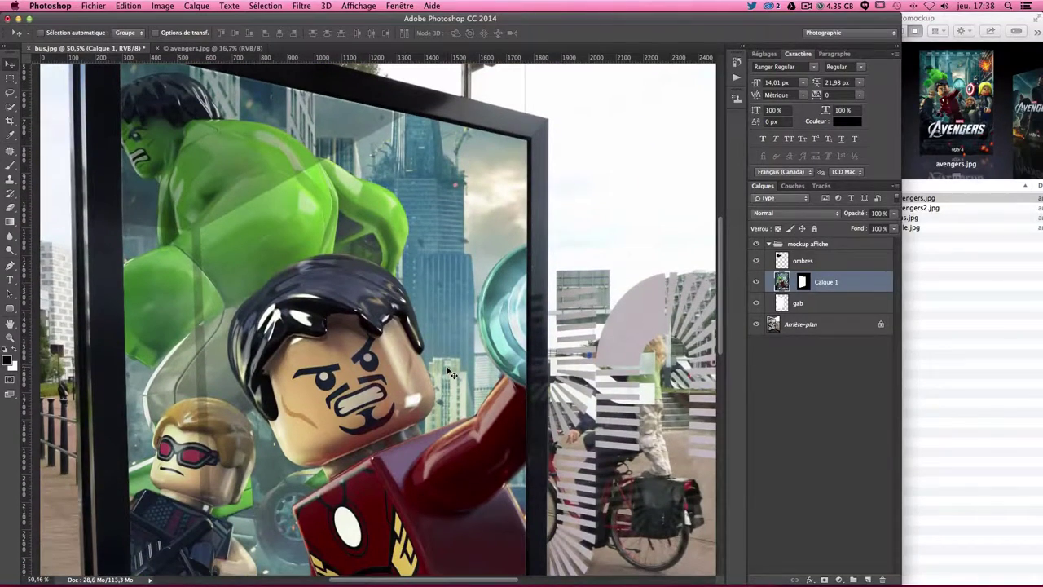
pyautogui.scroll(-1, 447, 371)
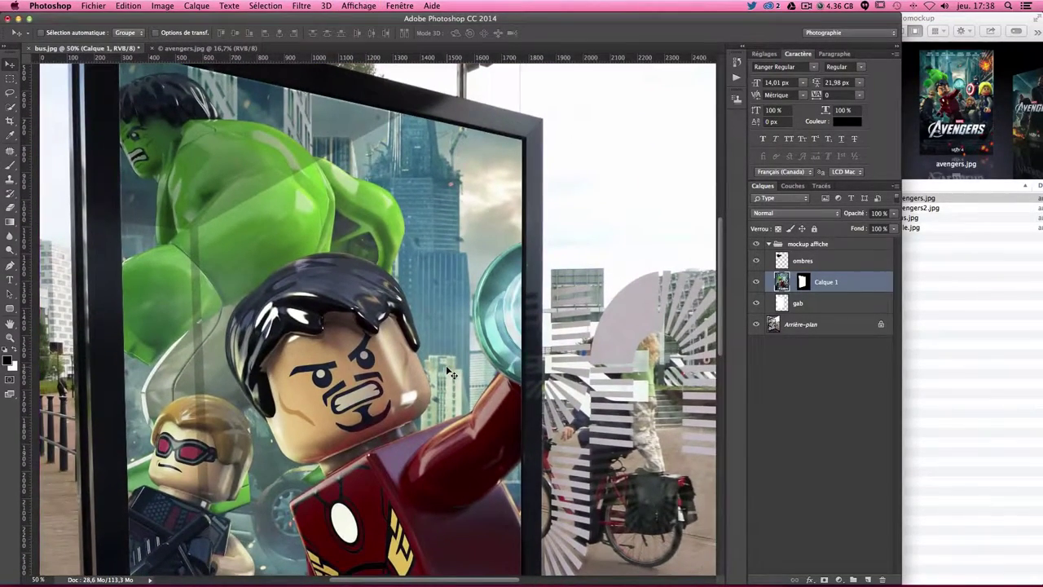
pyautogui.hotkey('ctrl', '-')
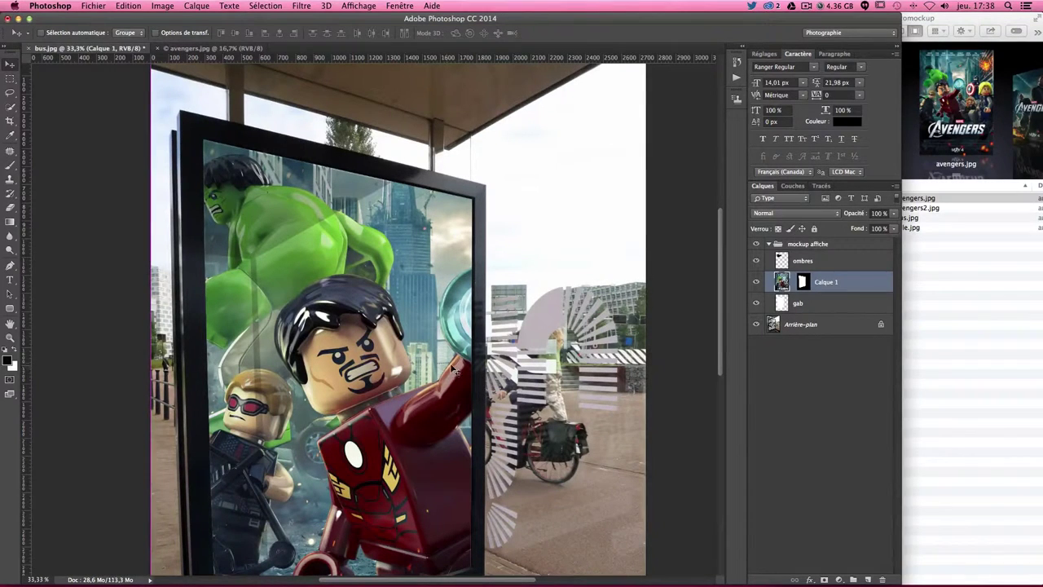
# Free-transform Calque 1, scaling it to about 56.6% and placing it over the shelter frame
pyautogui.hotkey('ctrl', 't')
pyautogui.scroll(2, 453, 361)
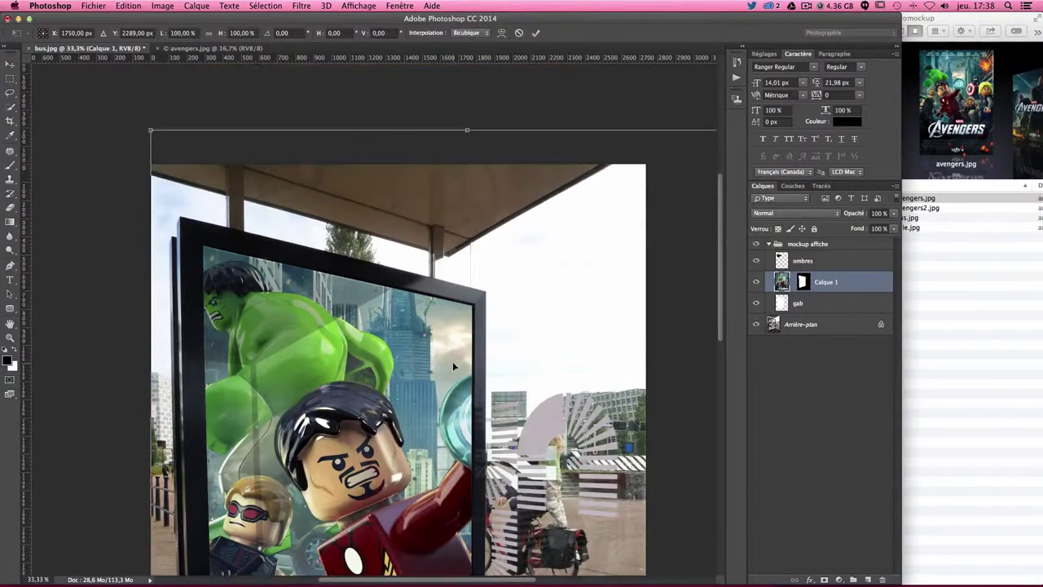
pyautogui.scroll(-10, 452, 363)
pyautogui.hscroll(3, 453, 366)
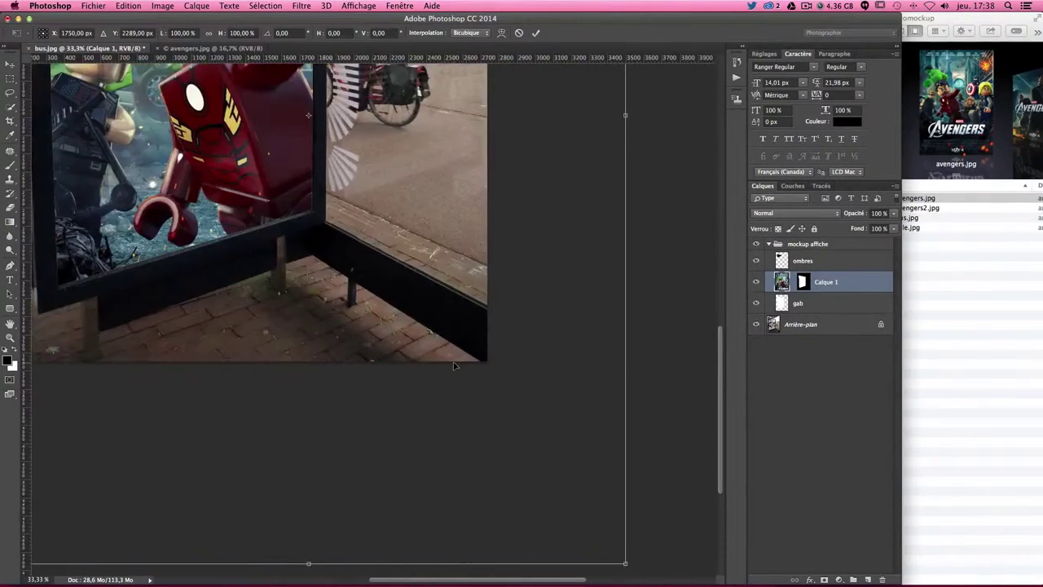
pyautogui.scroll(4, 453, 359)
pyautogui.scroll(6, 453, 360)
pyautogui.scroll(3, 454, 364)
pyautogui.hscroll(-6, 454, 364)
pyautogui.scroll(-3, 453, 364)
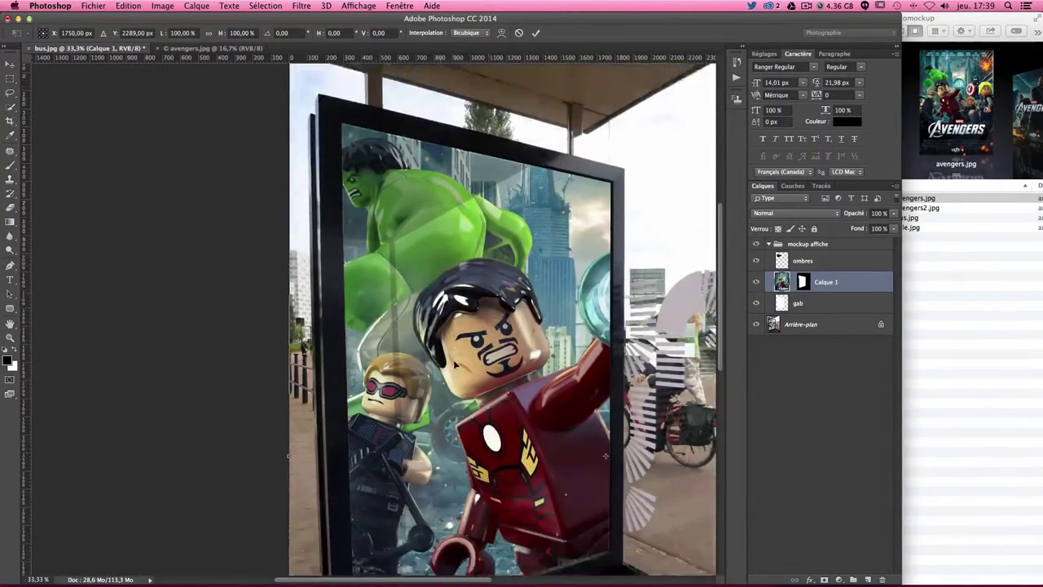
pyautogui.hscroll(5, 453, 364)
pyautogui.scroll(-4, 454, 365)
pyautogui.scroll(3, 453, 364)
pyautogui.hscroll(2, 454, 364)
pyautogui.scroll(2, 455, 365)
pyautogui.scroll(3, 455, 363)
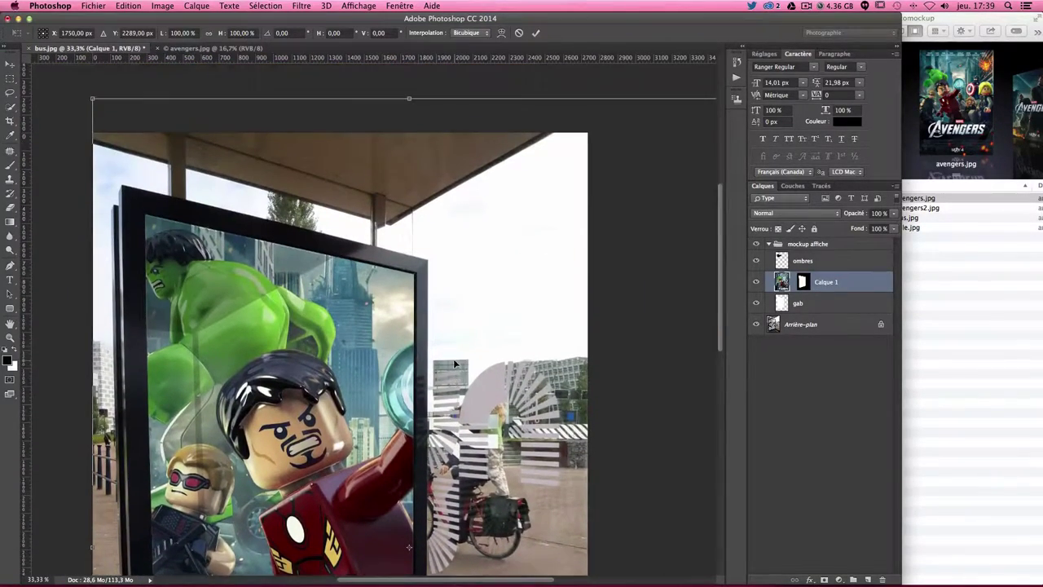
pyautogui.scroll(-2, 454, 360)
pyautogui.scroll(-1, 458, 356)
pyautogui.hscroll(5, 459, 356)
pyautogui.scroll(4, 459, 357)
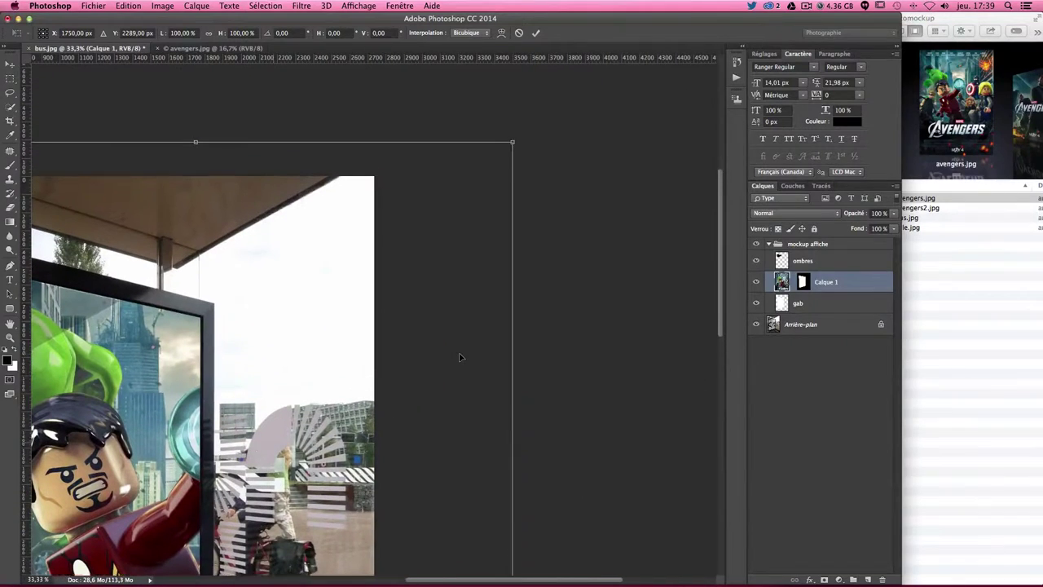
pyautogui.hscroll(-3, 458, 356)
pyautogui.scroll(1, 459, 356)
pyautogui.hscroll(-1, 461, 356)
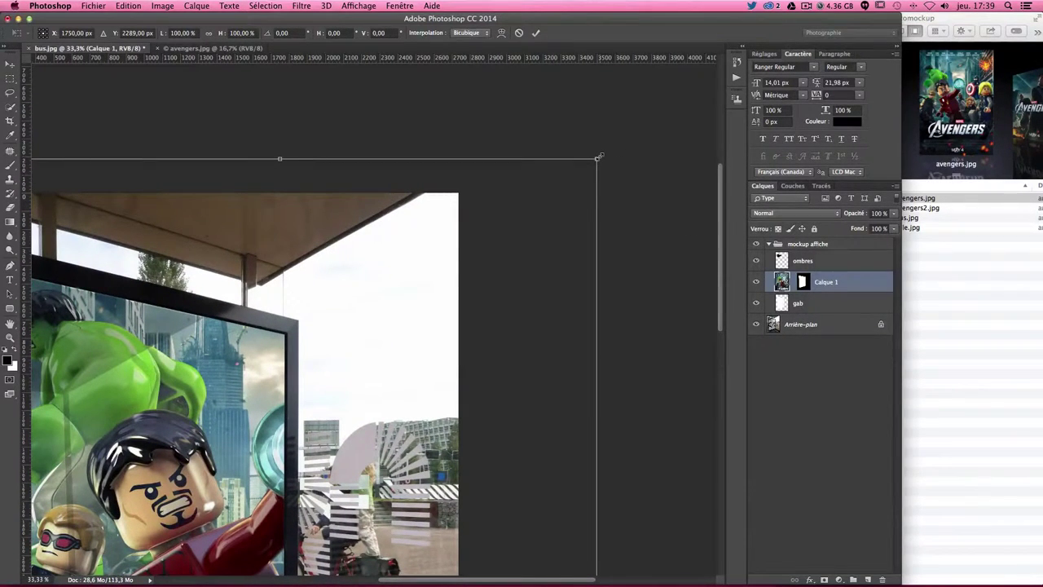
pyautogui.moveTo(599, 156); pyautogui.dragTo(265, 392)
pyautogui.scroll(-5, 264, 383)
pyautogui.hscroll(-1, 260, 382)
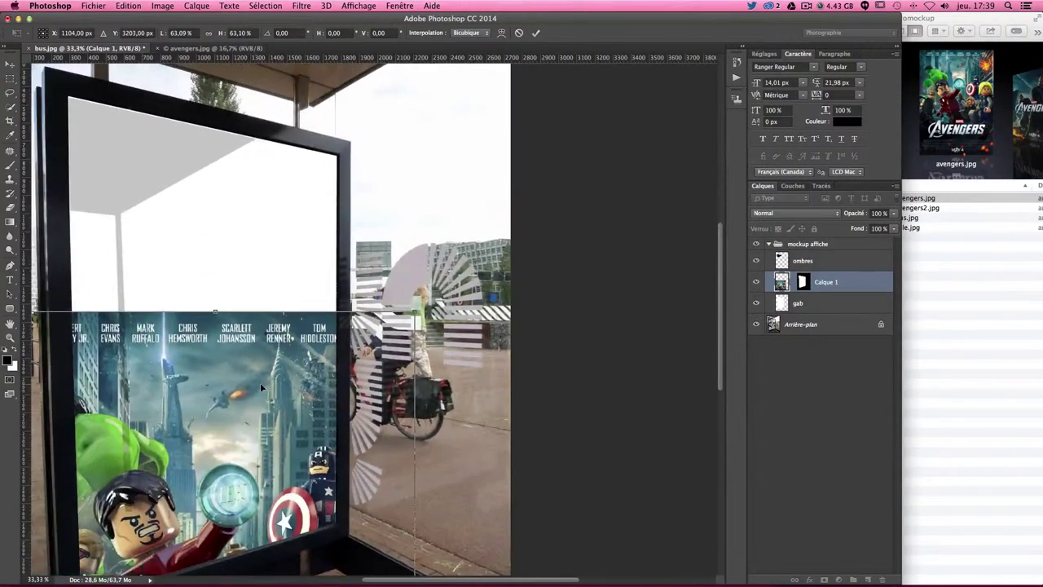
pyautogui.hscroll(-4, 261, 382)
pyautogui.hscroll(-1, 335, 411)
pyautogui.moveTo(335, 411); pyautogui.dragTo(385, 195)
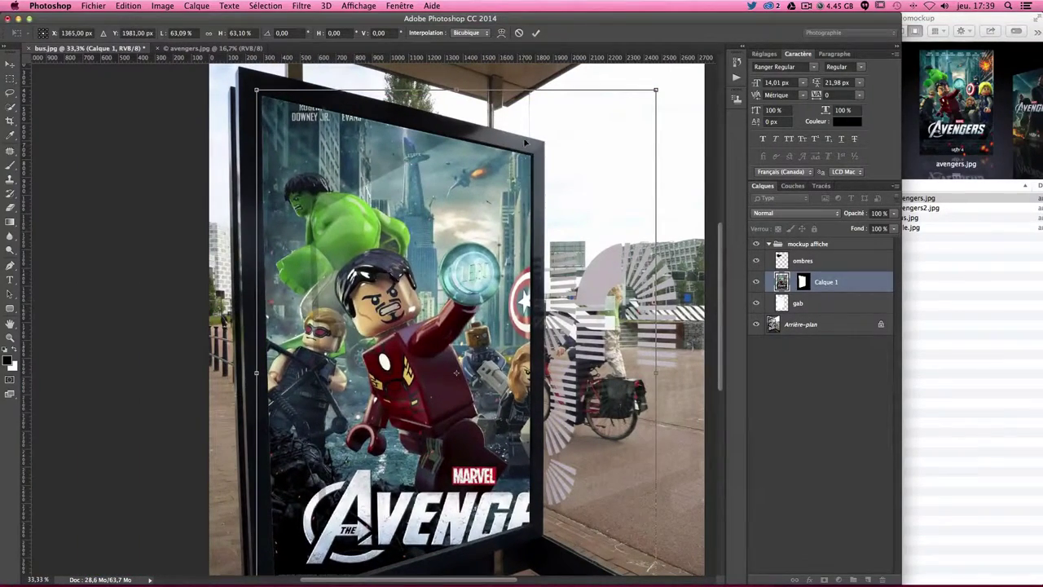
pyautogui.moveTo(658, 92); pyautogui.dragTo(588, 112)
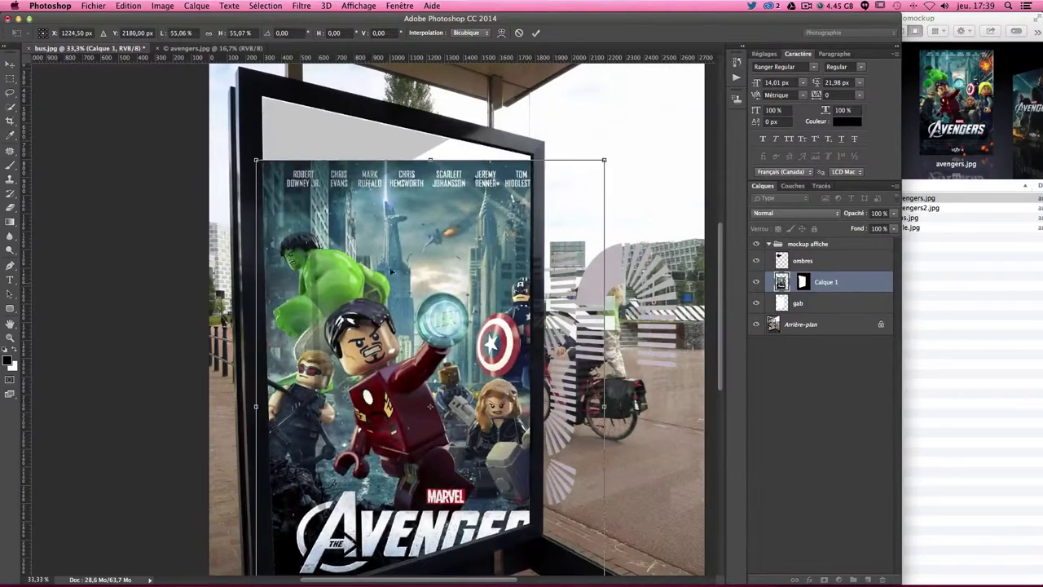
pyautogui.moveTo(390, 139); pyautogui.dragTo(398, 217)
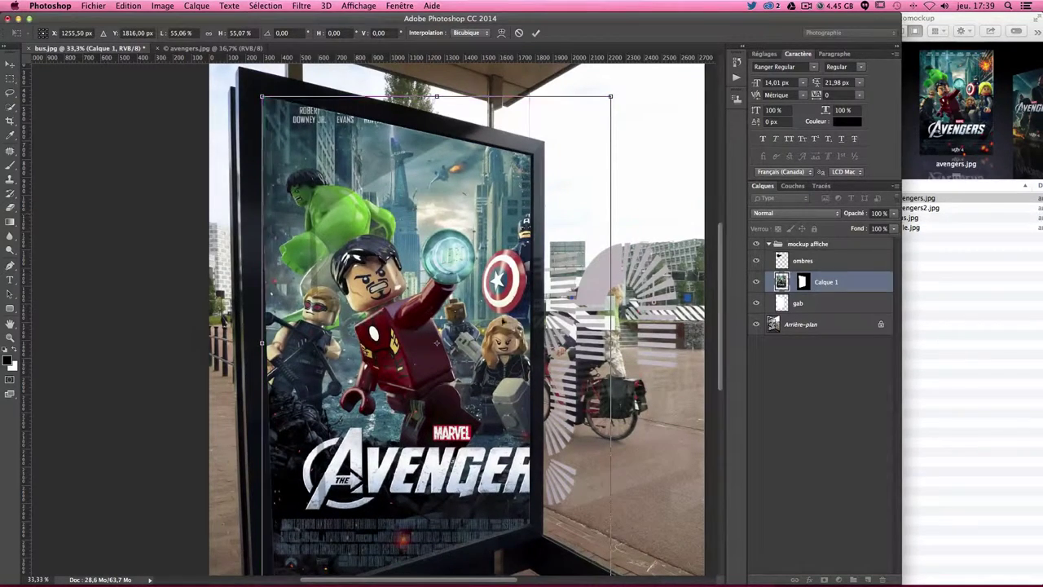
pyautogui.scroll(-5, 516, 344)
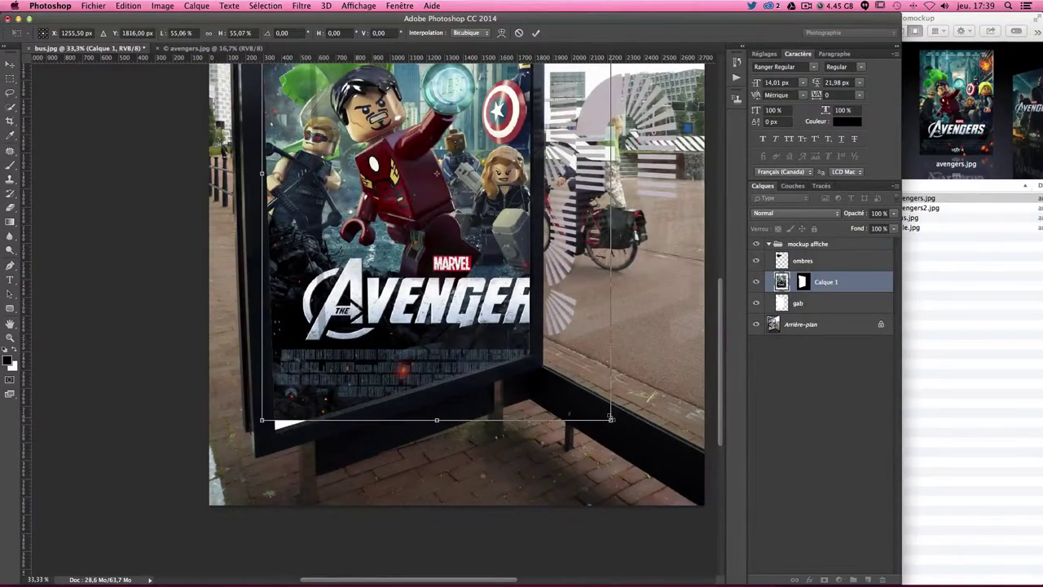
pyautogui.moveTo(611, 419); pyautogui.dragTo(620, 431)
pyautogui.scroll(3, 454, 372)
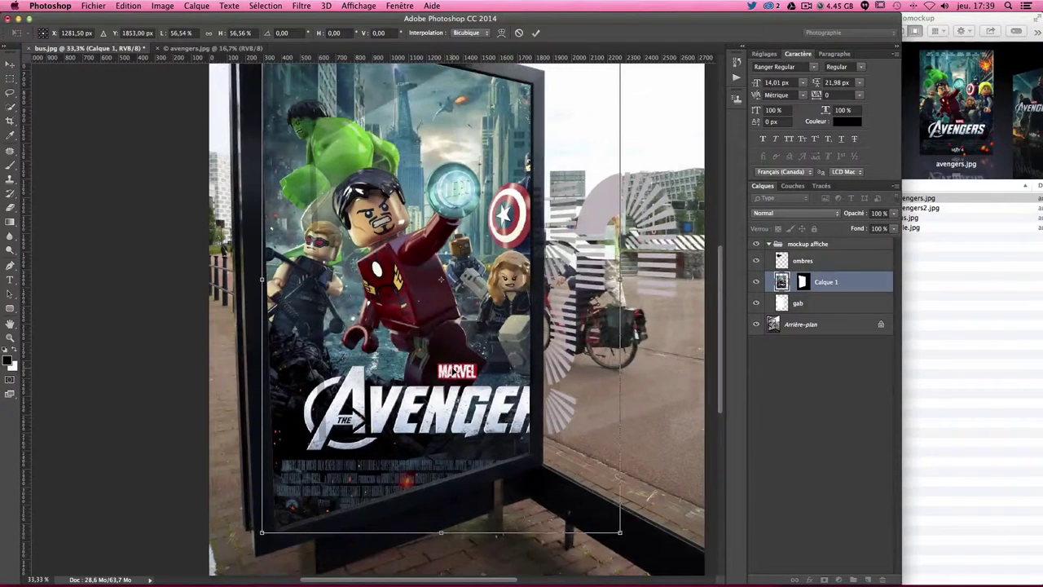
pyautogui.scroll(1, 493, 478)
pyautogui.scroll(1, 602, 201)
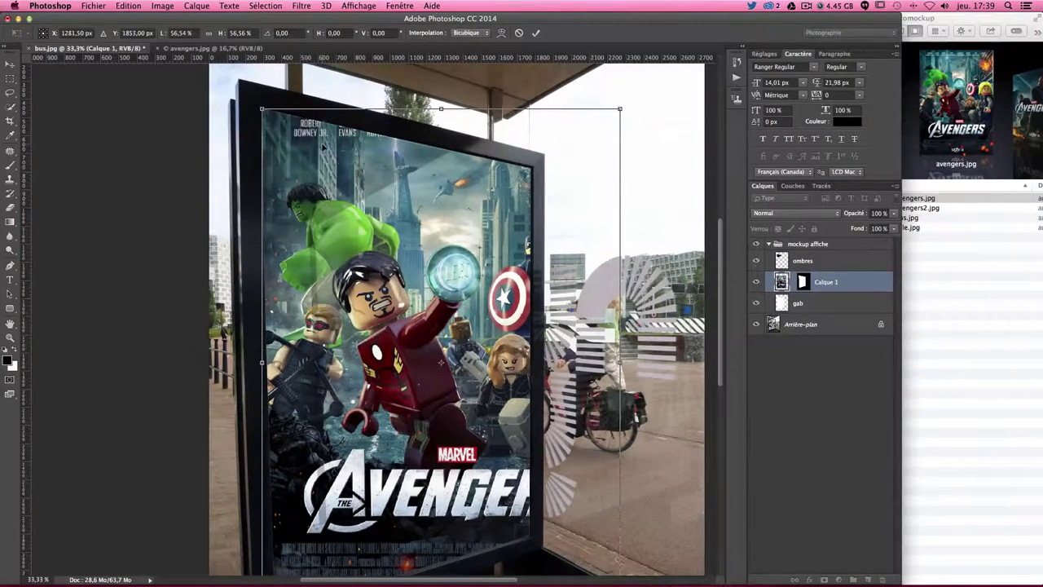
# At 200% zoom, Cmd-drag the poster's top-left handle onto the frame's inner top-left corner
pyautogui.hotkey('ctrl', '+')
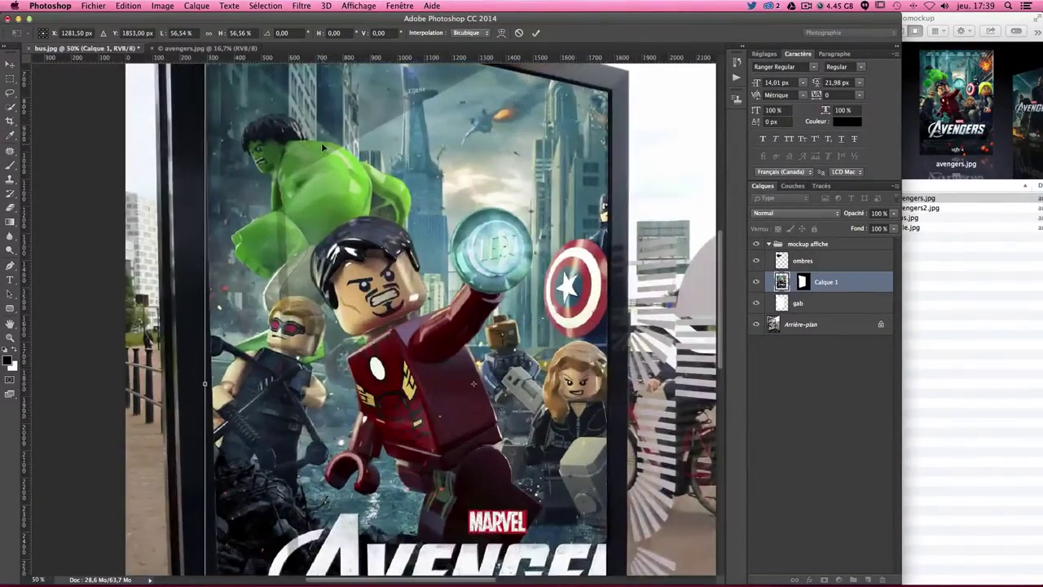
pyautogui.hotkey('ctrl', '+')
pyautogui.hotkey('ctrl', '+')
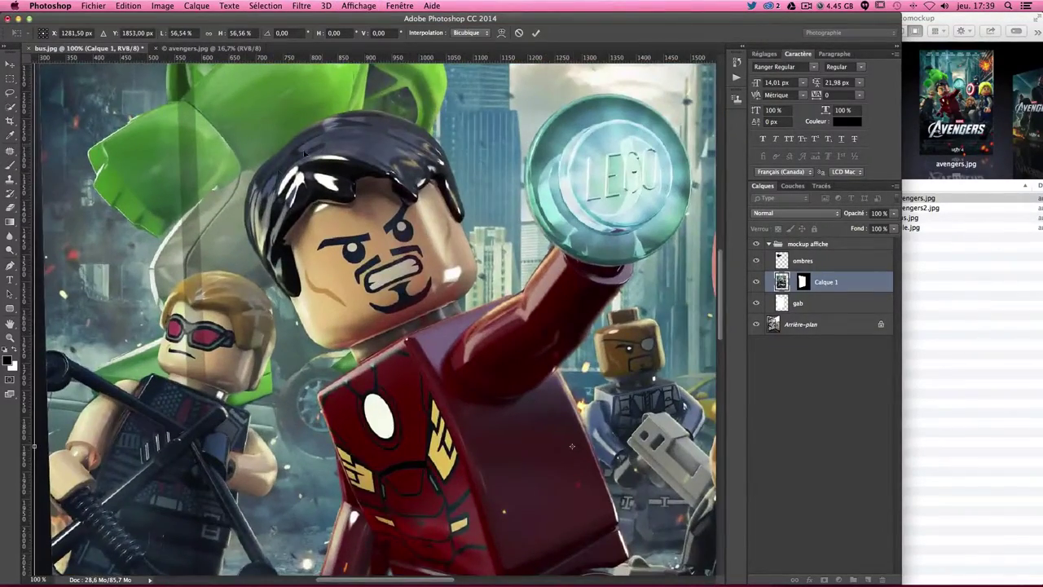
pyautogui.moveTo(321, 142)
pyautogui.mouseDown()
pyautogui.moveTo(393, 509)
pyautogui.moveTo(326, 375)
pyautogui.mouseUp()
pyautogui.hotkey('ctrl', '+')
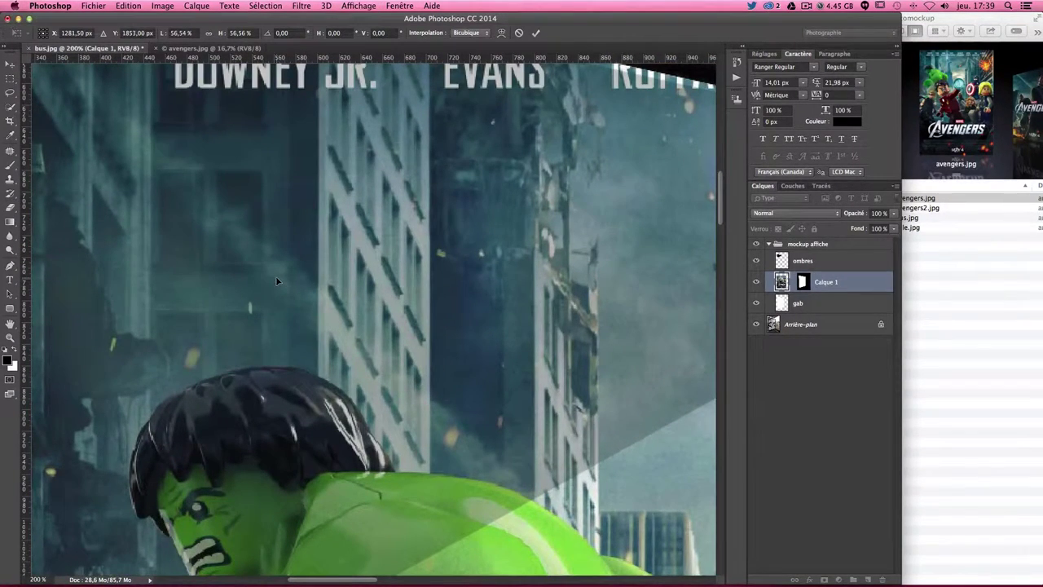
pyautogui.scroll(5, 274, 281)
pyautogui.hscroll(-3, 263, 280)
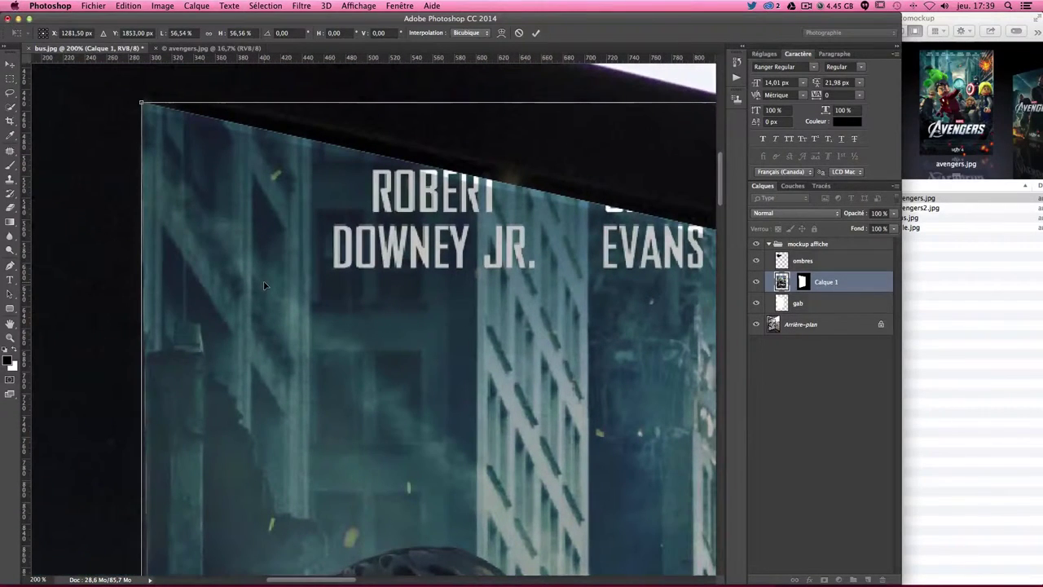
pyautogui.scroll(1, 258, 246)
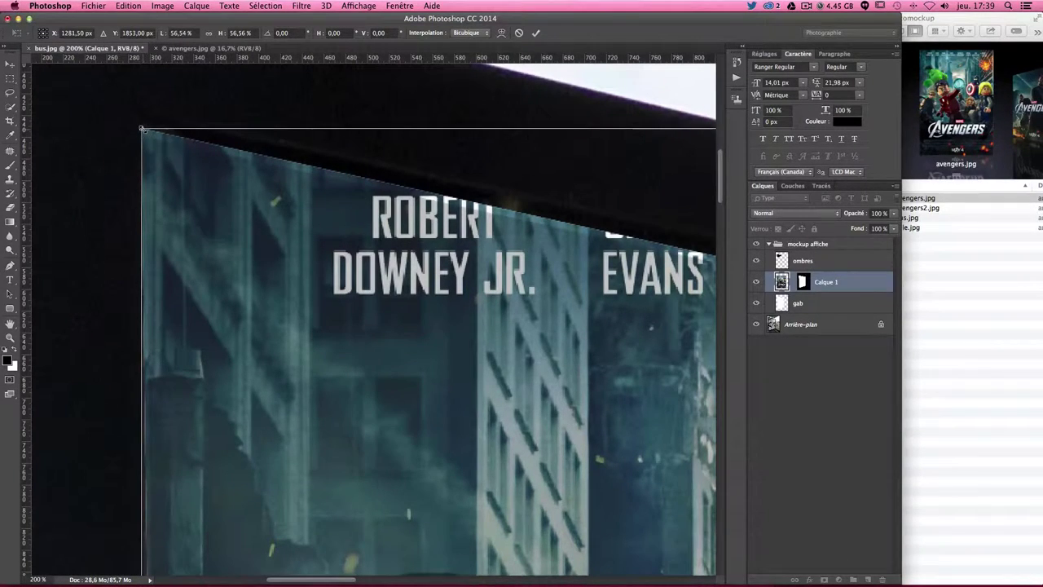
pyautogui.scroll(1, 149, 139)
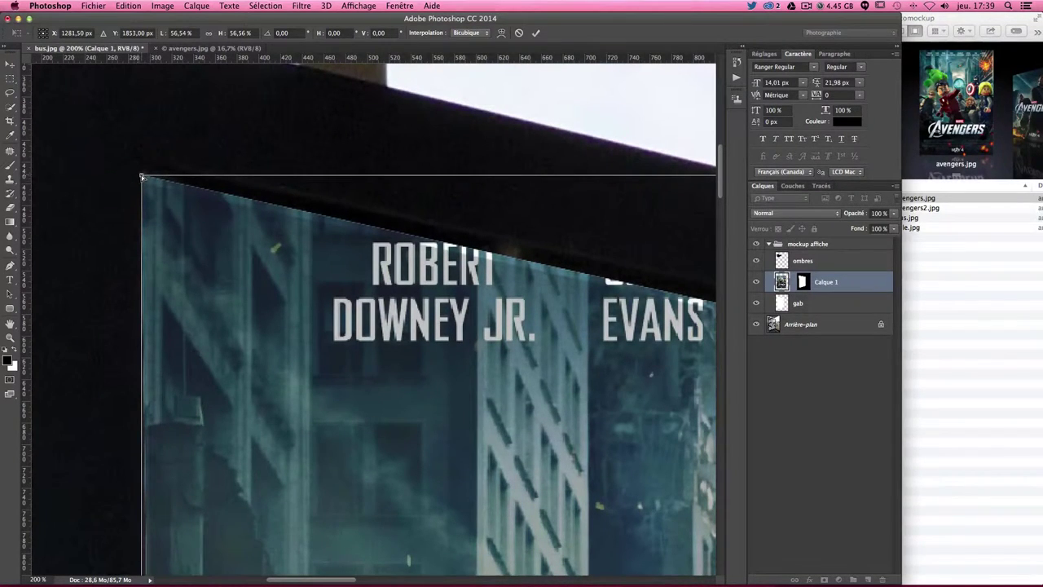
pyautogui.moveTo(140, 176); pyautogui.dragTo(136, 171)
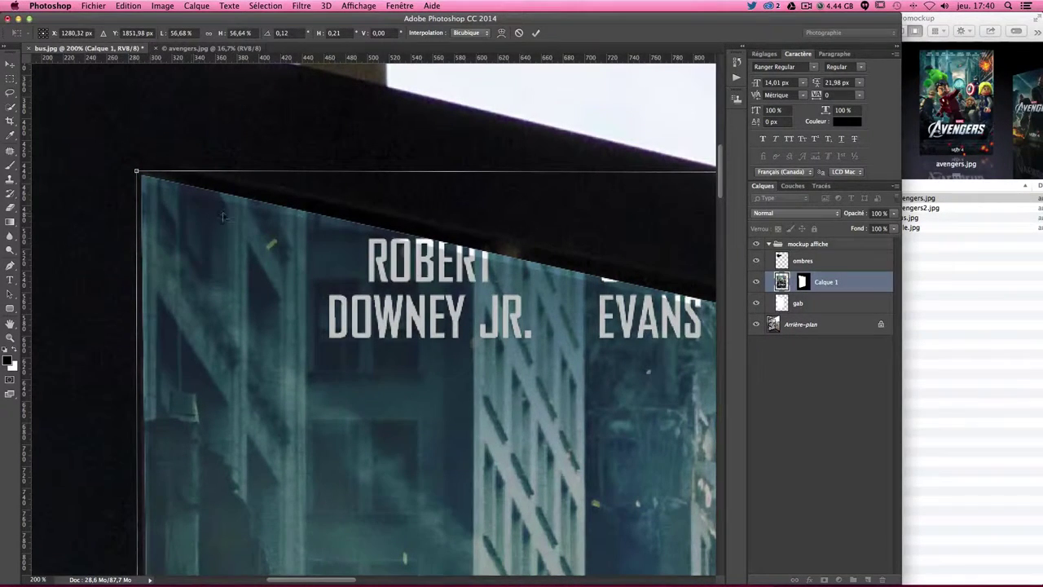
pyautogui.hscroll(15, 506, 274)
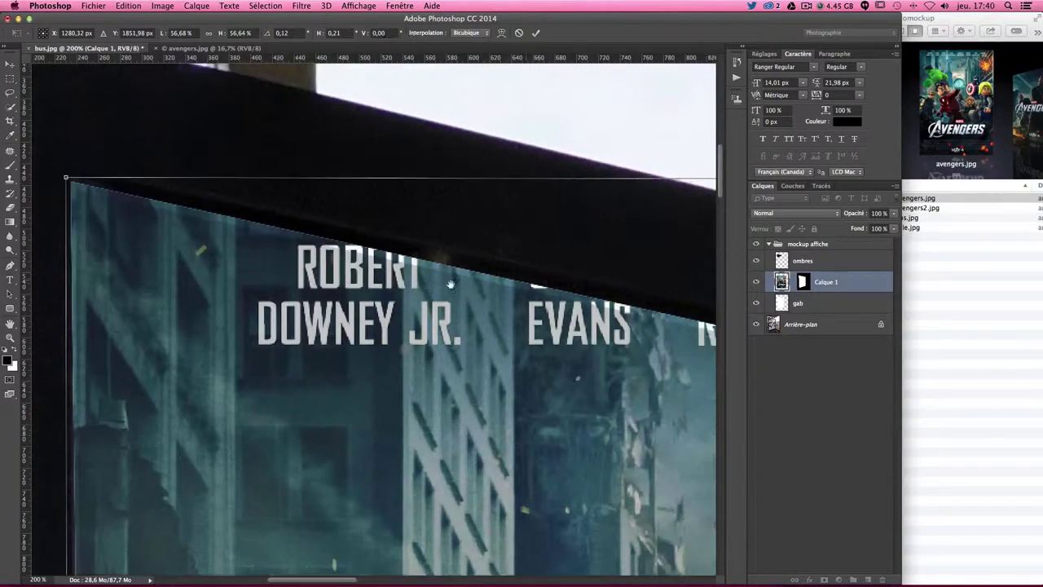
pyautogui.hscroll(10, 581, 325)
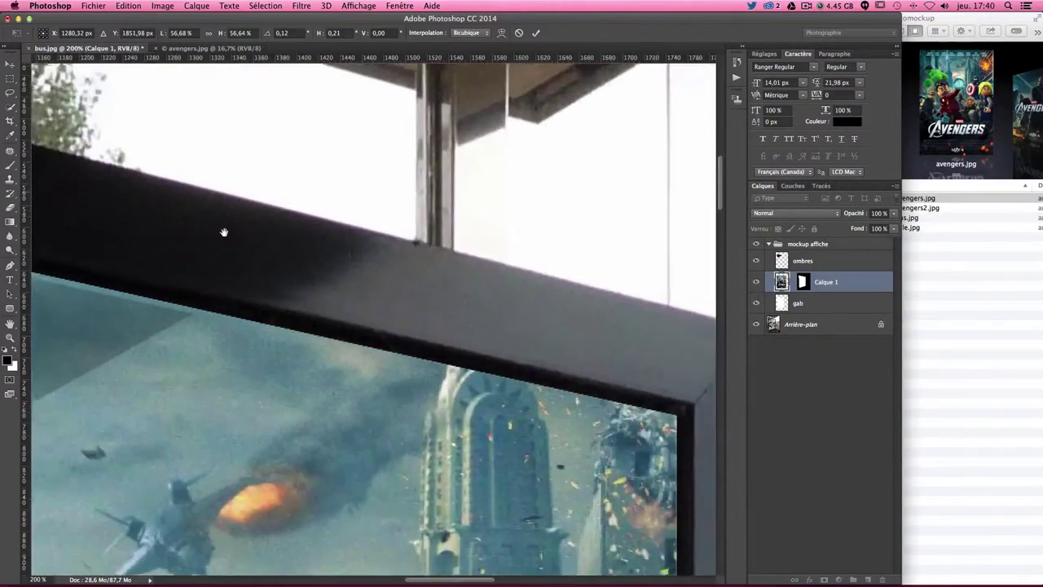
pyautogui.hscroll(10, 612, 254)
pyautogui.hscroll(10, 391, 370)
pyautogui.press('super+r')
pyautogui.hscroll(10, 331, 365)
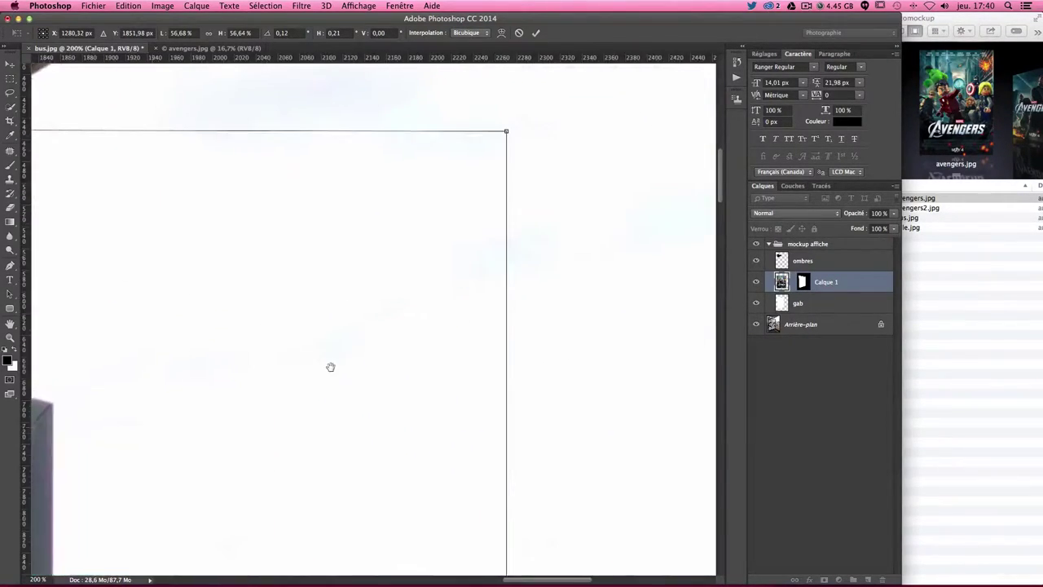
pyautogui.hscroll(-5, 410, 344)
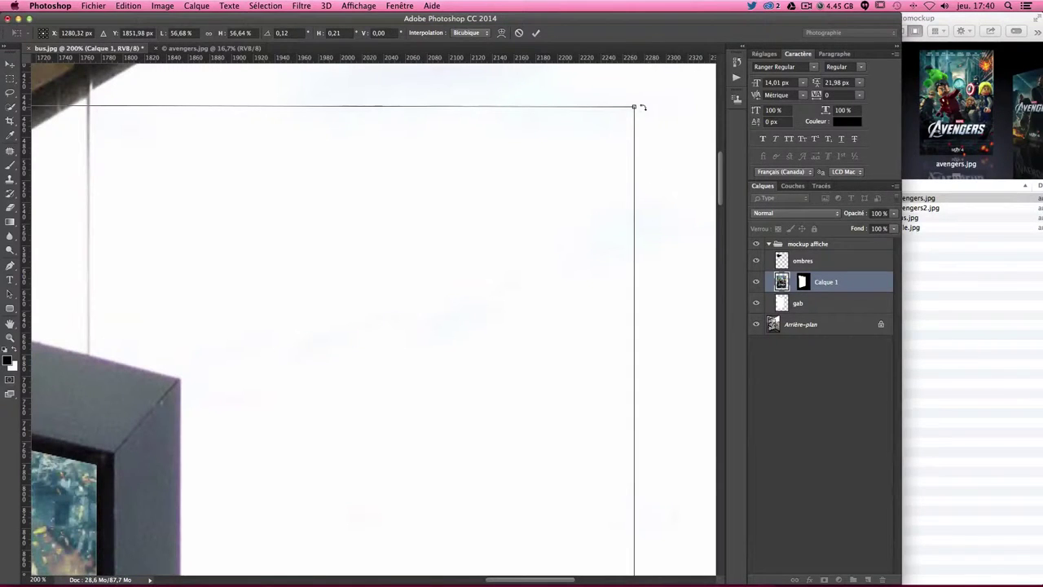
# Cmd-drag the top-right transform handle onto the frame's inner top-right corner, giving a 0.10° skew
pyautogui.moveTo(634, 108); pyautogui.dragTo(101, 465)
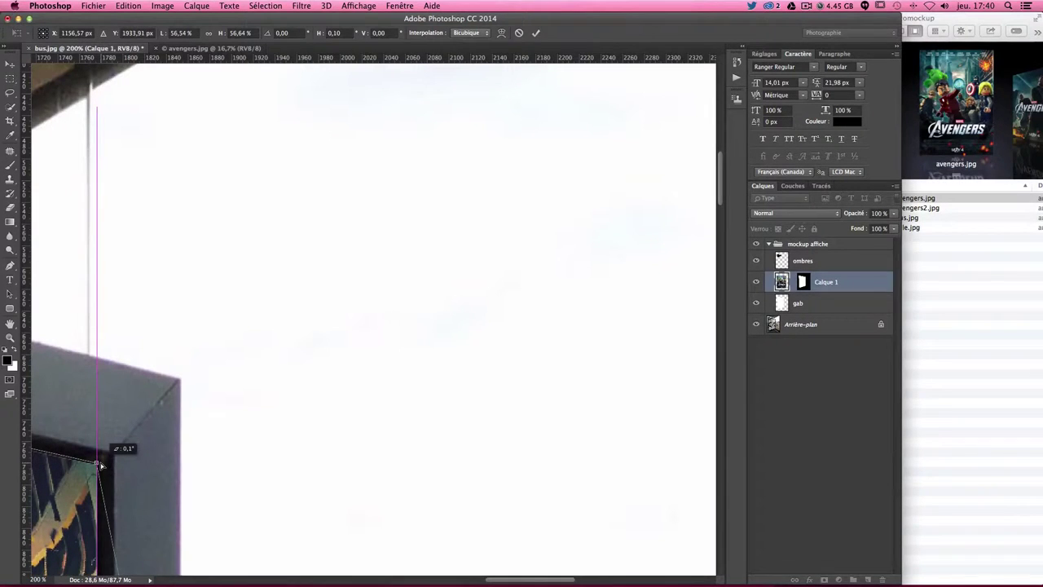
pyautogui.hscroll(-5, 167, 449)
pyautogui.scroll(-3, 167, 449)
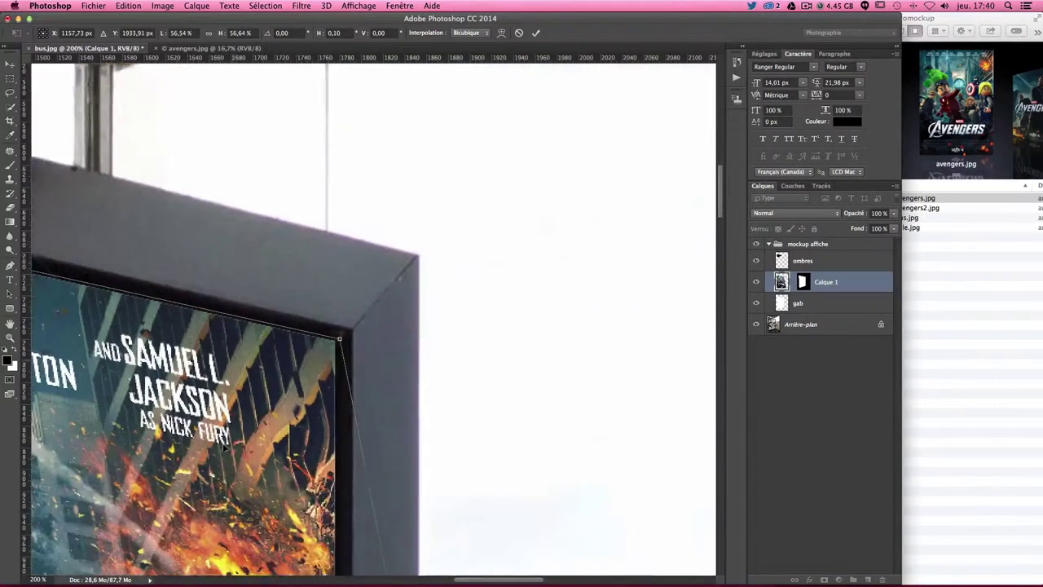
pyautogui.scroll(-4, 225, 447)
pyautogui.hscroll(-1, 347, 247)
pyautogui.hscroll(-2, 358, 246)
pyautogui.hscroll(-3, 369, 246)
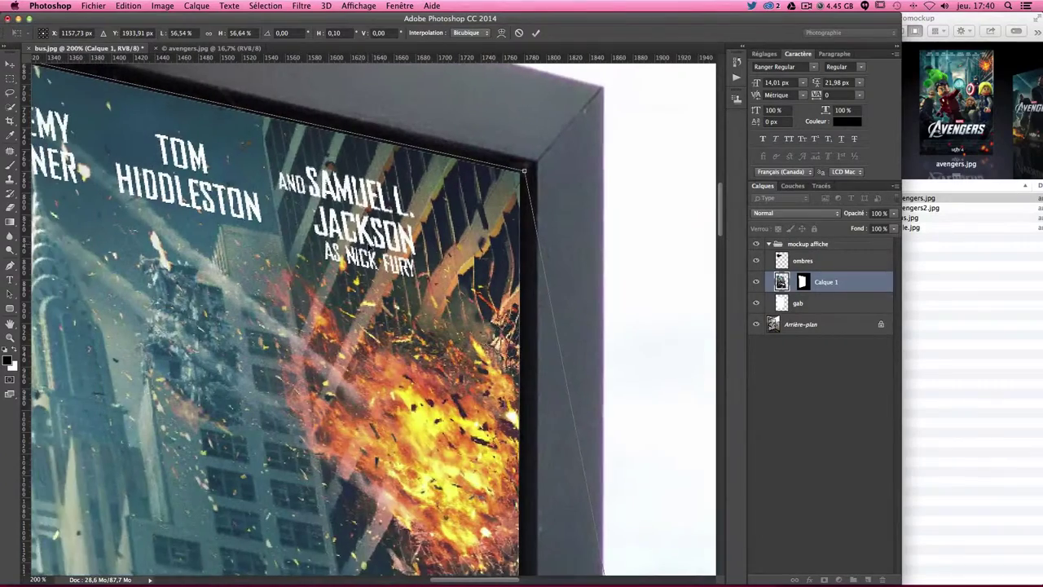
pyautogui.scroll(2, 498, 141)
pyautogui.hscroll(-3, 486, 149)
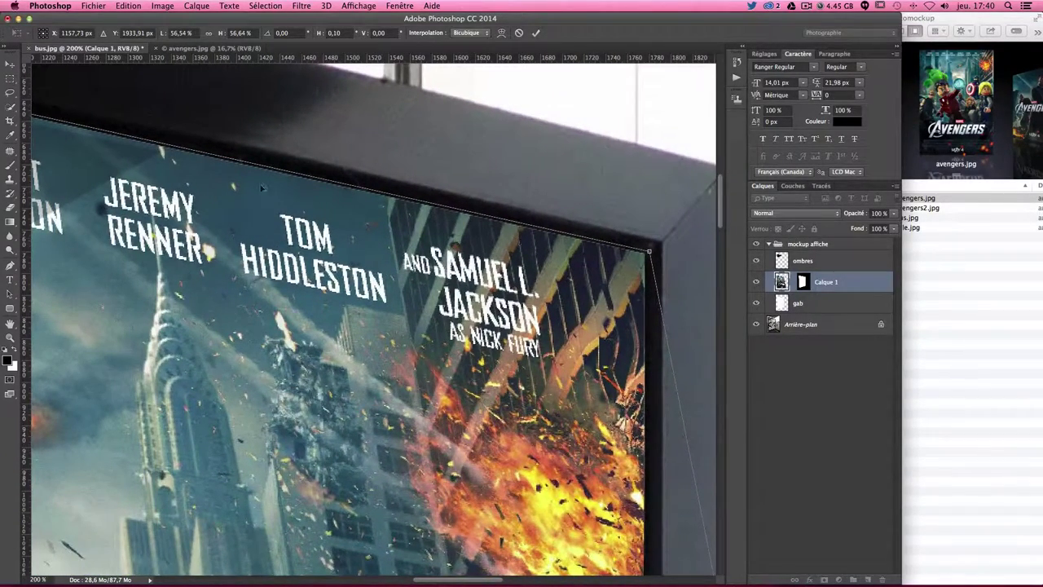
pyautogui.scroll(-1, 262, 189)
pyautogui.scroll(1, 342, 212)
pyautogui.hscroll(-2, 342, 212)
pyautogui.hscroll(-1, 423, 236)
pyautogui.scroll(-5, 522, 265)
pyautogui.hscroll(1, 522, 265)
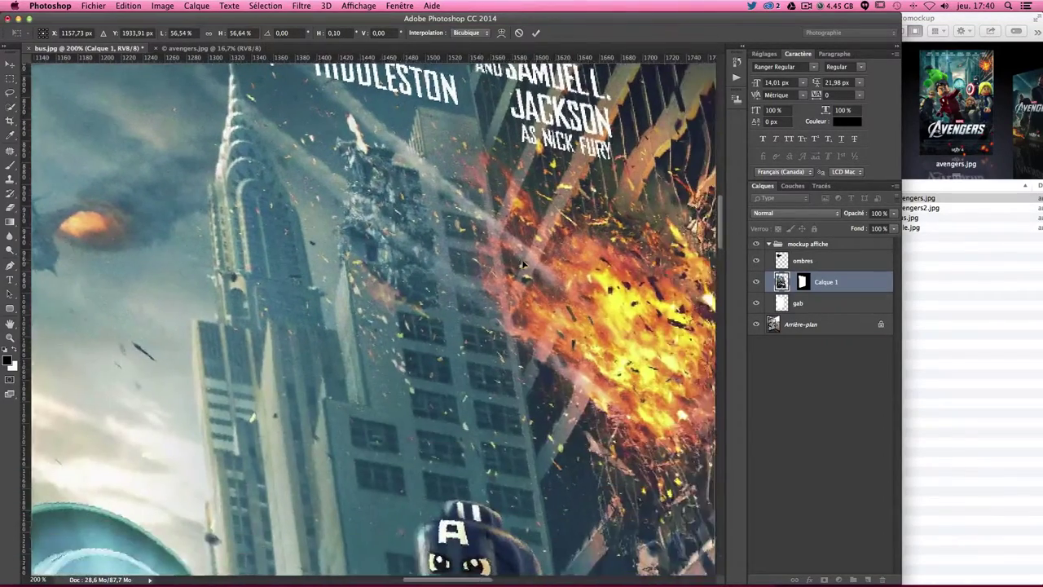
pyautogui.scroll(5, 523, 265)
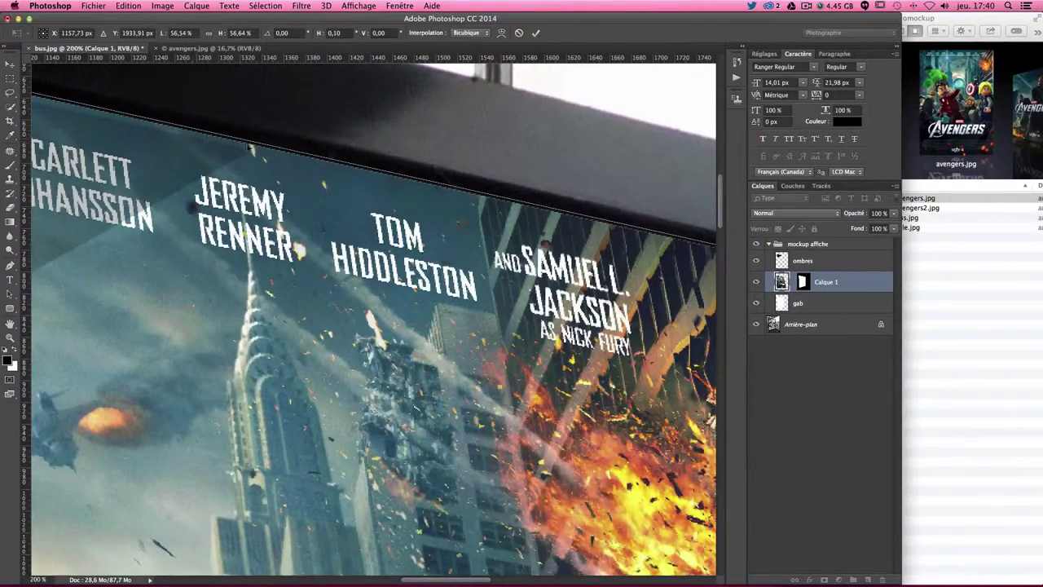
pyautogui.scroll(-3, 700, 255)
pyautogui.hscroll(3, 693, 256)
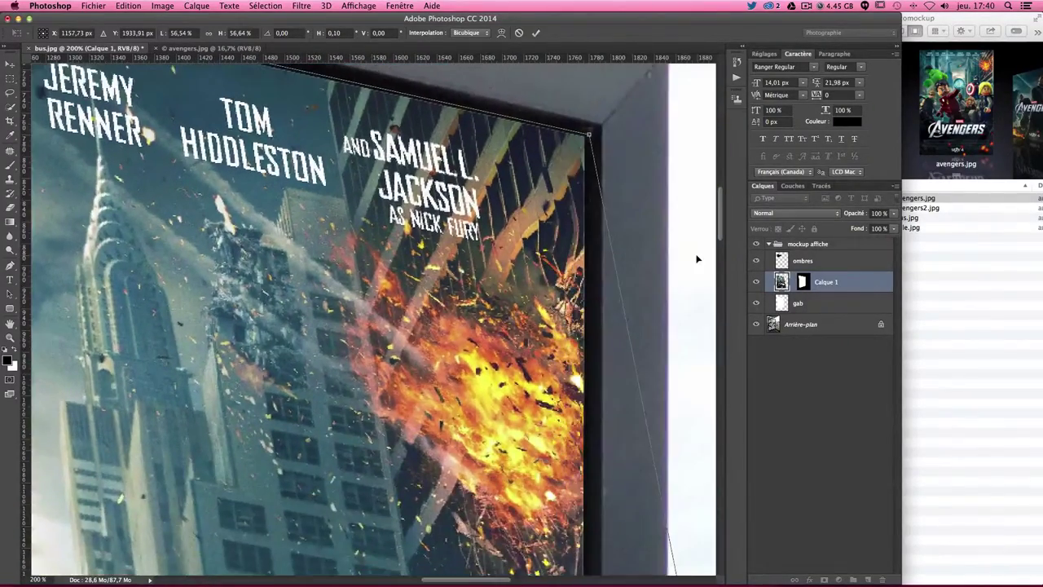
pyautogui.scroll(-1, 689, 259)
pyautogui.scroll(-5, 682, 264)
pyautogui.hscroll(2, 682, 263)
pyautogui.scroll(-5, 679, 276)
pyautogui.scroll(-5, 668, 275)
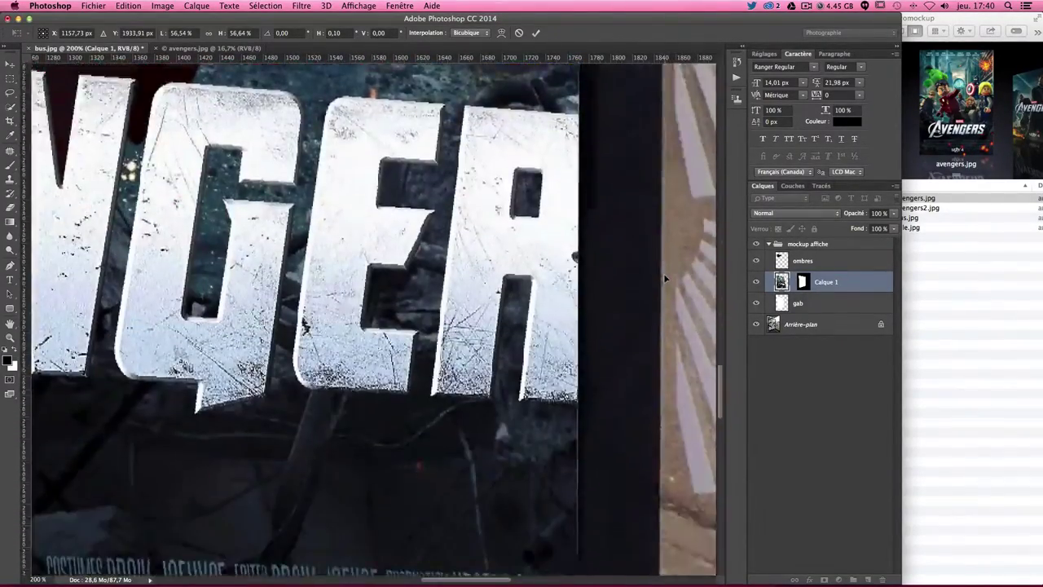
pyautogui.scroll(-4, 664, 273)
pyautogui.scroll(-3, 660, 274)
pyautogui.hscroll(2, 658, 277)
pyautogui.scroll(-3, 658, 272)
pyautogui.hscroll(2, 658, 272)
pyautogui.scroll(-4, 659, 270)
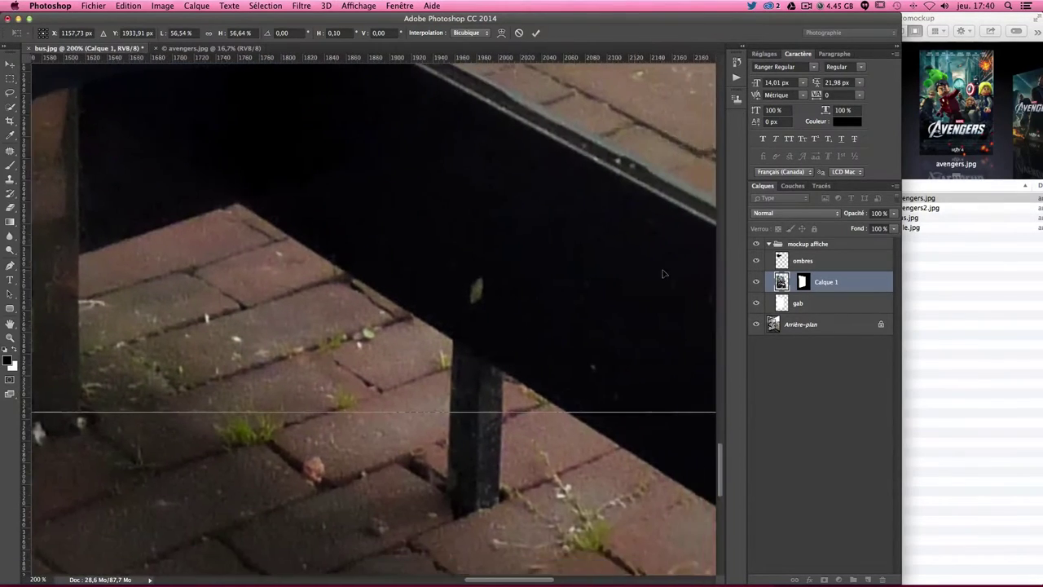
pyautogui.hscroll(3, 660, 269)
pyautogui.hscroll(2, 660, 267)
pyautogui.scroll(1, 662, 451)
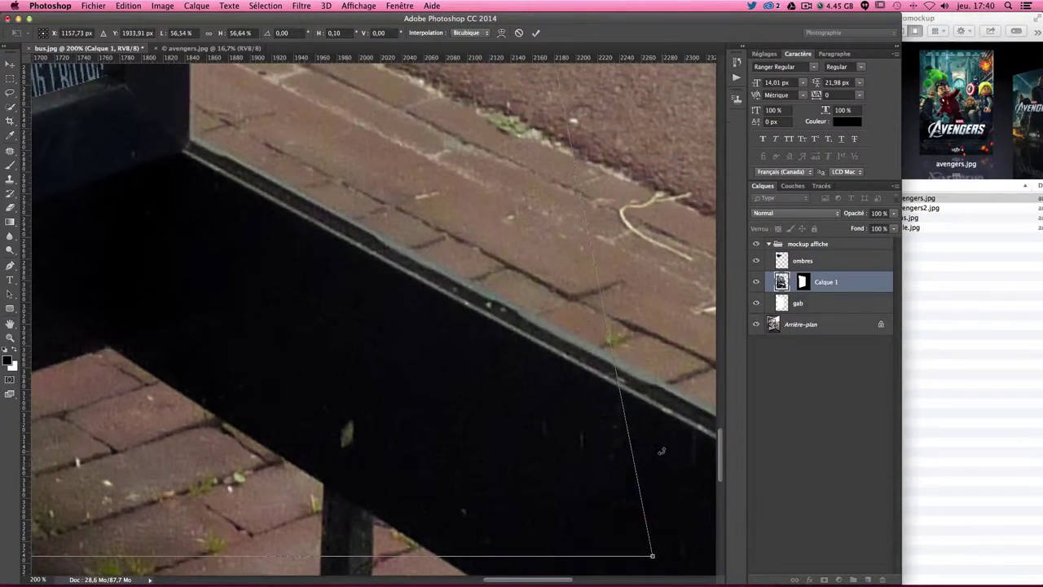
# Cmd-drag the bottom-right transform handle into the frame's inner bottom-right corner and fine-tune it
pyautogui.moveTo(653, 561); pyautogui.dragTo(116, 103)
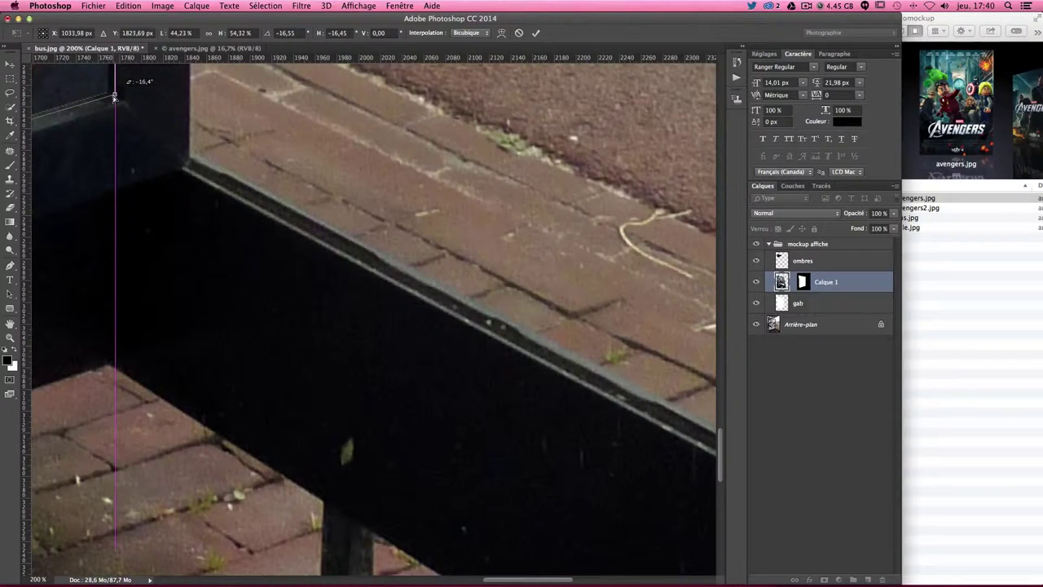
pyautogui.scroll(5, 245, 188)
pyautogui.hscroll(-6, 244, 187)
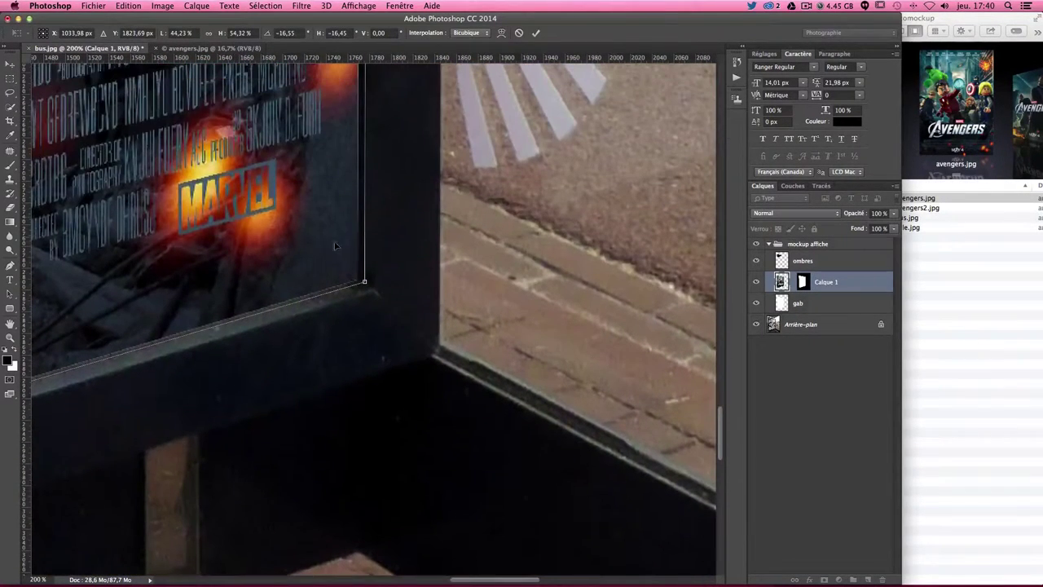
pyautogui.moveTo(365, 284); pyautogui.dragTo(359, 283)
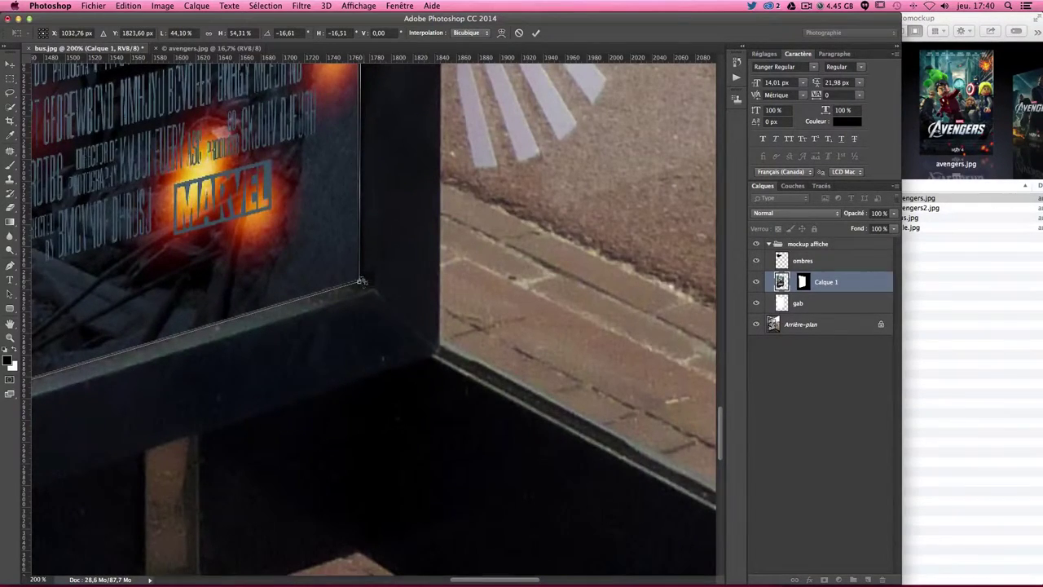
pyautogui.scroll(3, 361, 281)
pyautogui.scroll(3, 362, 280)
pyautogui.scroll(-5, 363, 280)
pyautogui.scroll(-5, 364, 279)
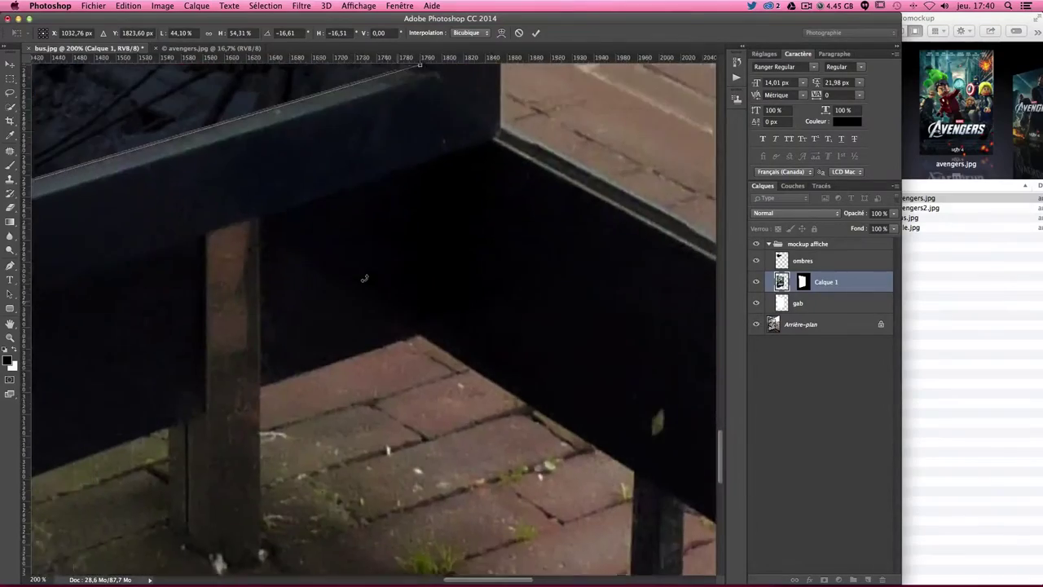
pyautogui.scroll(5, 364, 279)
pyautogui.hscroll(-5, 364, 278)
pyautogui.hscroll(-5, 363, 280)
pyautogui.hscroll(-5, 361, 280)
pyautogui.hscroll(-5, 358, 282)
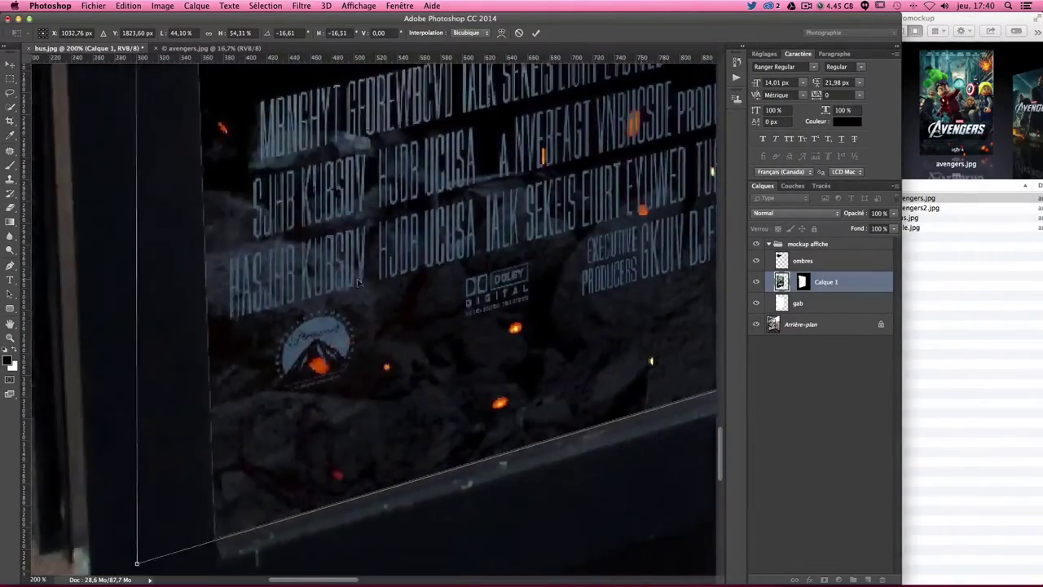
pyautogui.hscroll(-5, 361, 284)
pyautogui.scroll(-3, 420, 326)
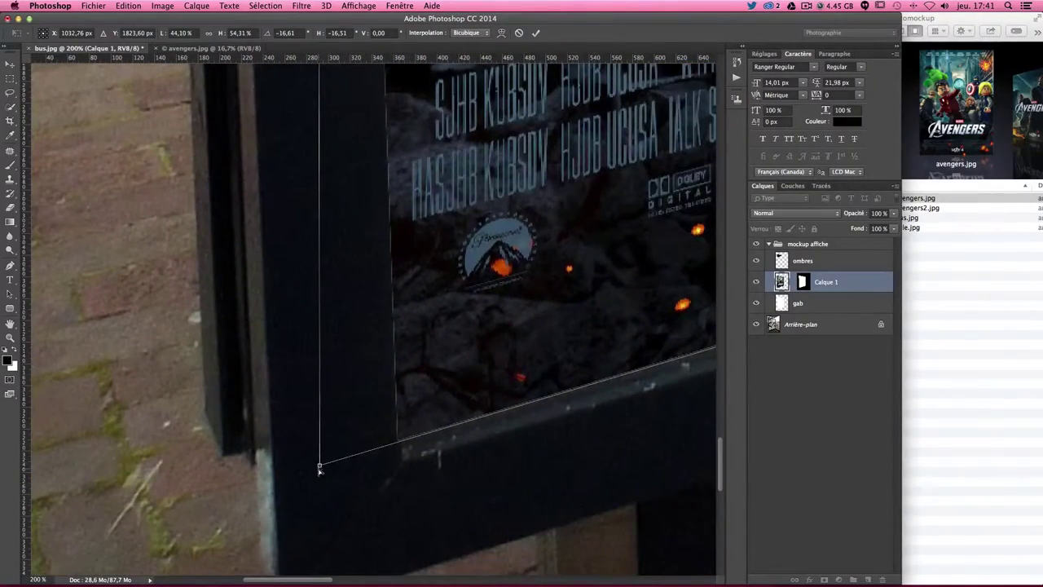
# Drag the poster's bottom-left and top-left corners onto the frame's inner corners
pyautogui.moveTo(319, 469); pyautogui.dragTo(393, 453)
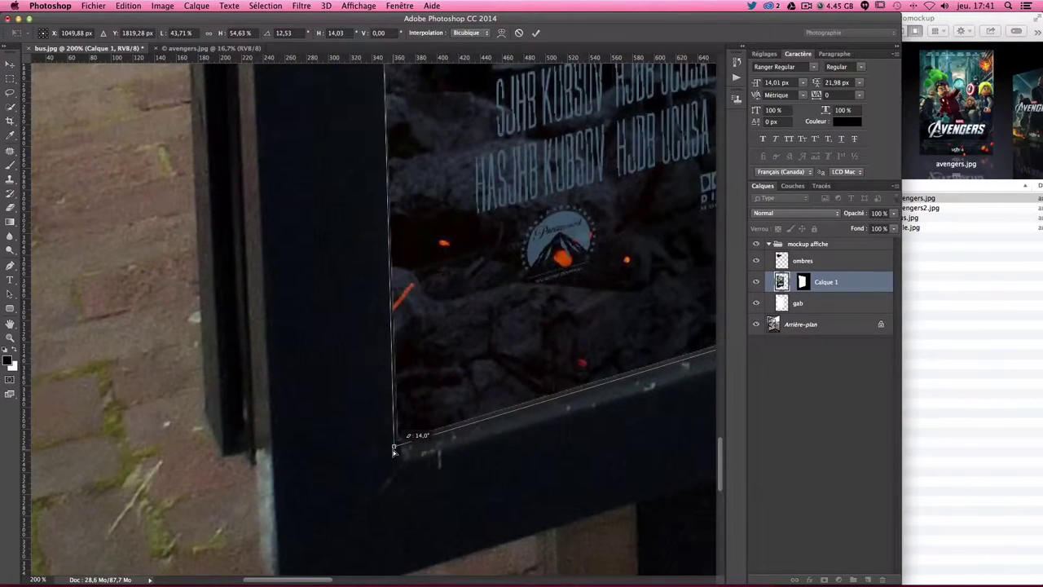
pyautogui.scroll(5, 393, 446)
pyautogui.scroll(5, 393, 447)
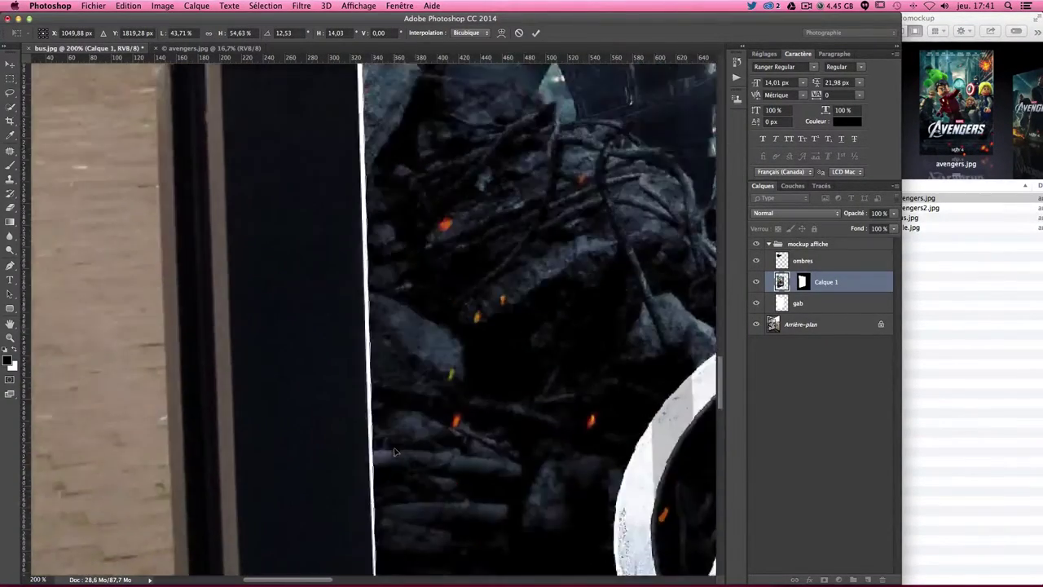
pyautogui.scroll(2, 394, 446)
pyautogui.scroll(3, 351, 323)
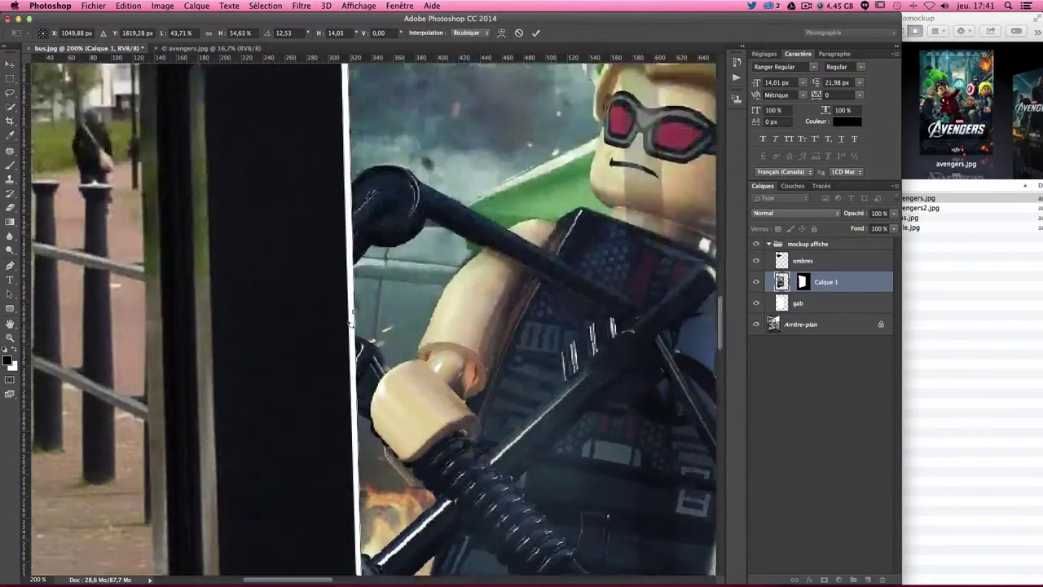
pyautogui.scroll(4, 351, 323)
pyautogui.scroll(3, 348, 326)
pyautogui.scroll(2, 348, 329)
pyautogui.scroll(3, 348, 326)
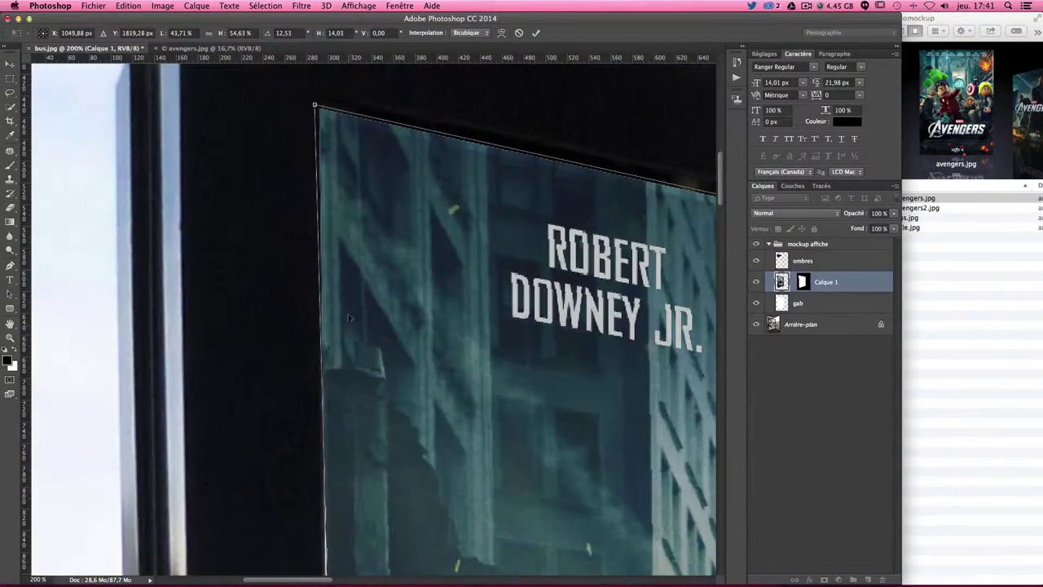
pyautogui.moveTo(315, 105); pyautogui.dragTo(309, 105)
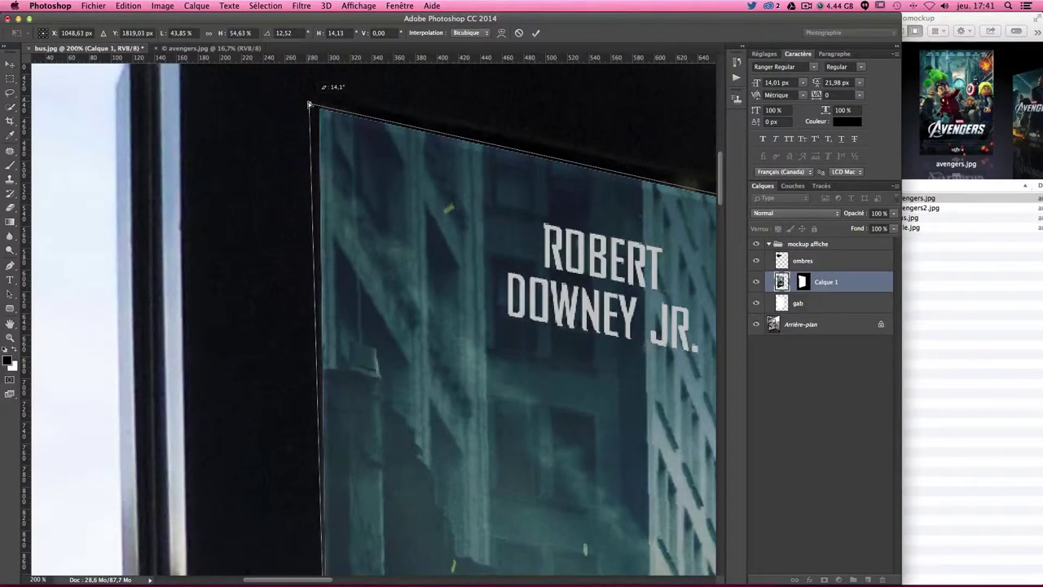
pyautogui.scroll(-3, 389, 262)
pyautogui.scroll(-5, 387, 277)
pyautogui.scroll(-4, 386, 284)
pyautogui.scroll(-4, 385, 286)
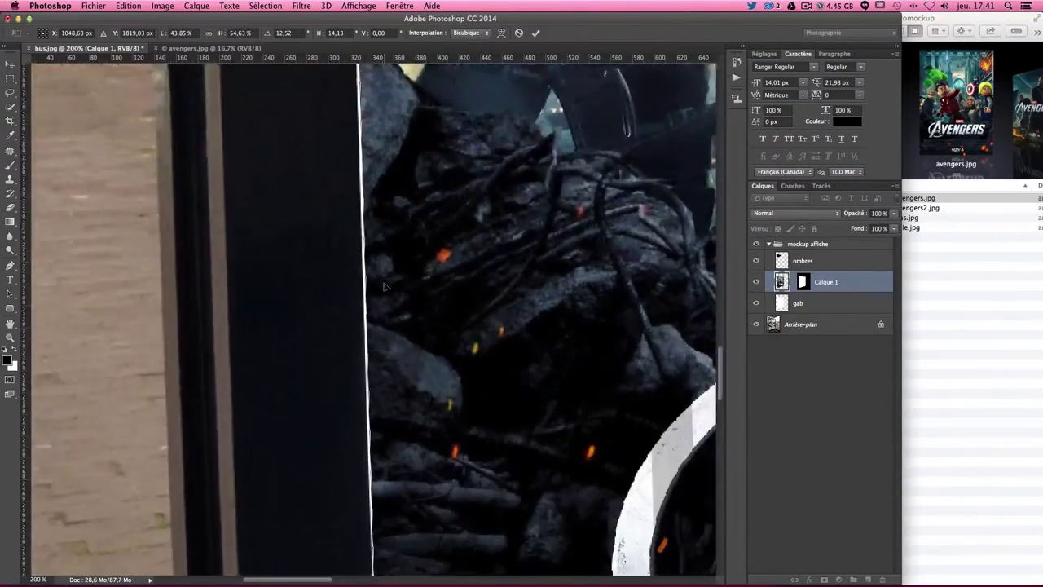
pyautogui.scroll(-4, 385, 286)
pyautogui.scroll(-4, 390, 291)
pyautogui.scroll(-4, 396, 297)
pyautogui.scroll(-3, 401, 302)
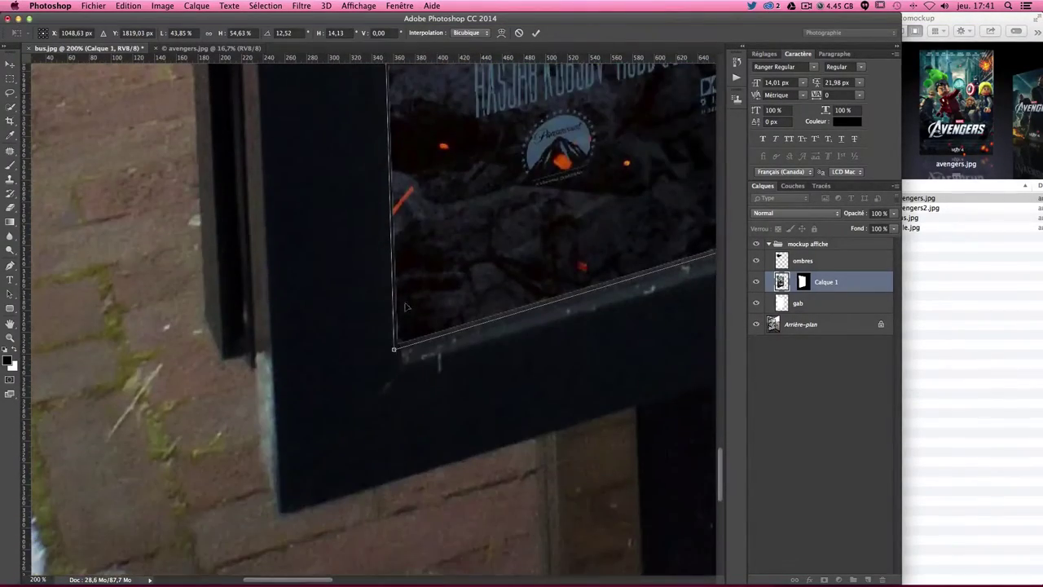
# Refine the bottom-left corner into the frame corner, then check the left edge's alignment
pyautogui.moveTo(394, 352); pyautogui.dragTo(387, 354)
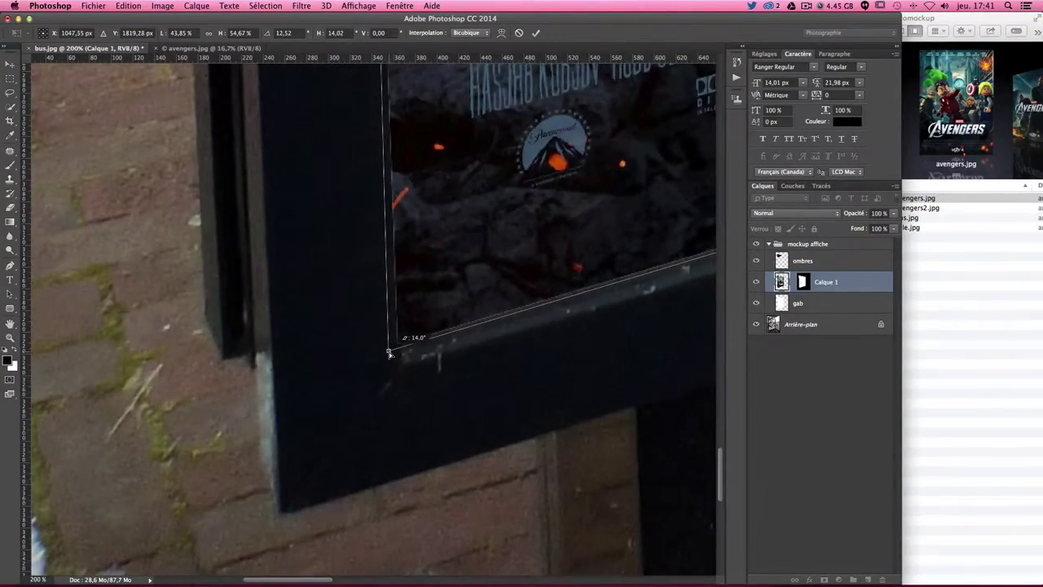
pyautogui.scroll(1, 388, 354)
pyautogui.scroll(4, 388, 351)
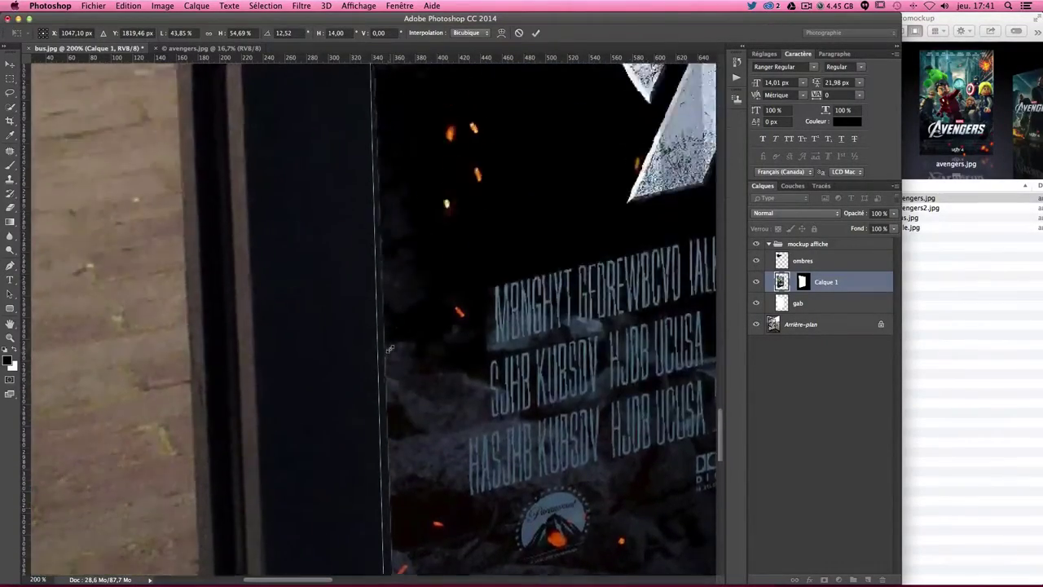
pyautogui.scroll(4, 390, 348)
pyautogui.scroll(-2, 390, 349)
pyautogui.scroll(5, 390, 346)
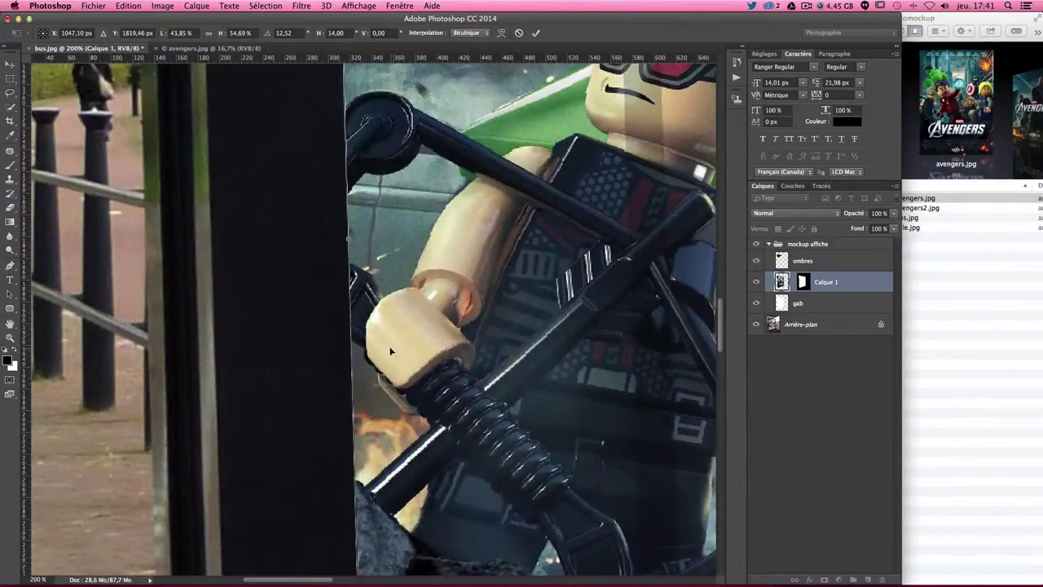
pyautogui.scroll(2, 355, 198)
pyautogui.scroll(3, 355, 198)
pyautogui.scroll(3, 355, 198)
pyautogui.scroll(3, 354, 198)
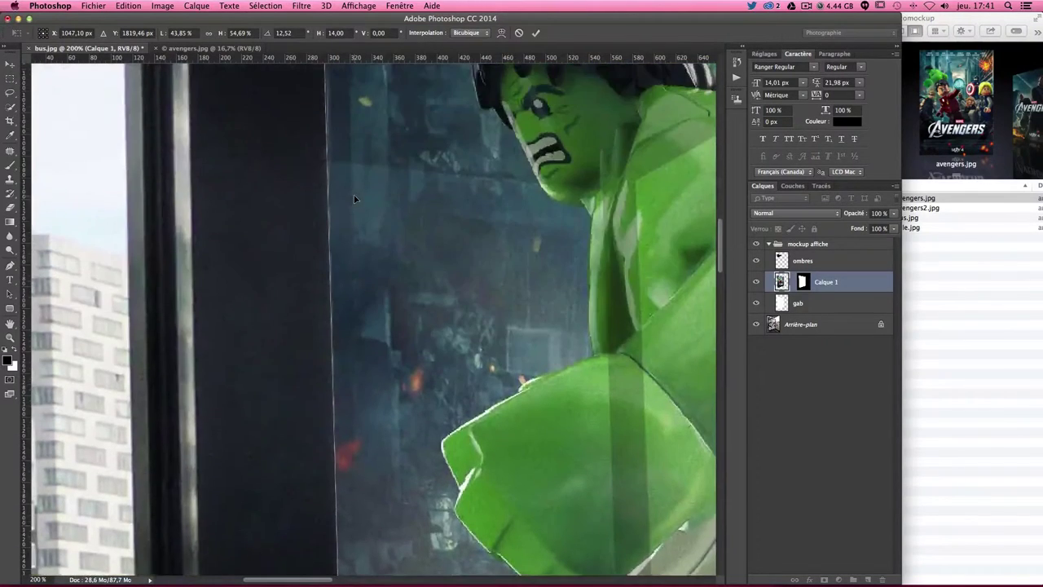
pyautogui.scroll(2, 355, 198)
pyautogui.scroll(5, 355, 198)
pyautogui.scroll(2, 350, 212)
pyautogui.scroll(-1, 305, 262)
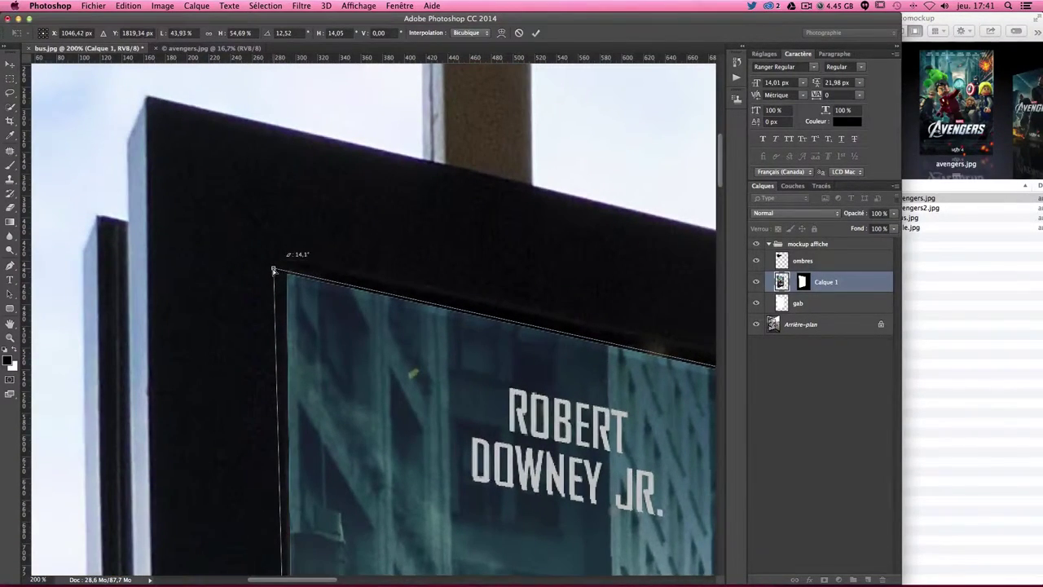
pyautogui.scroll(-5, 282, 268)
pyautogui.scroll(-3, 433, 300)
pyautogui.scroll(-5, 433, 300)
pyautogui.scroll(-5, 440, 298)
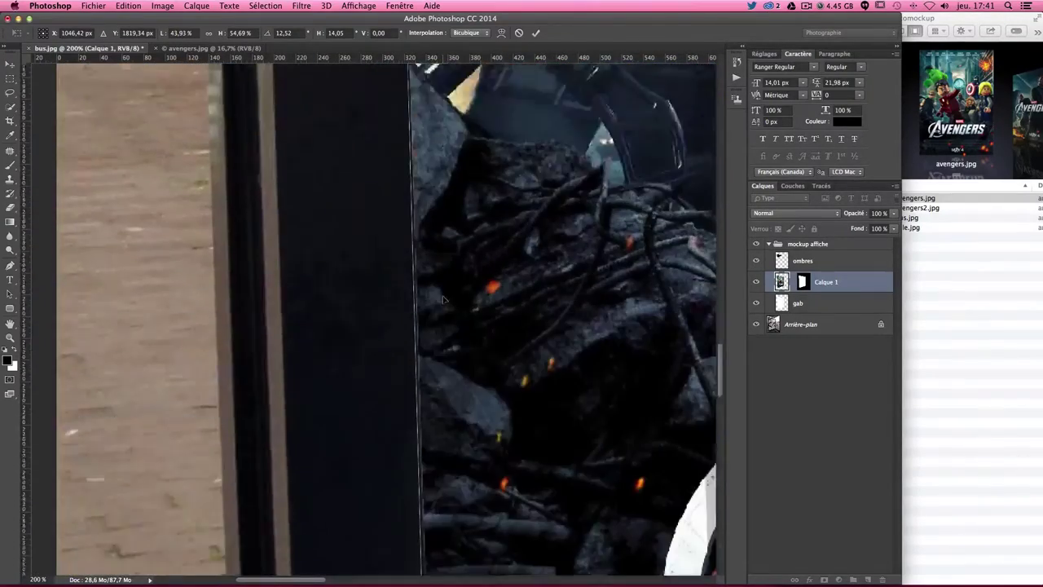
pyautogui.scroll(-3, 441, 298)
pyautogui.scroll(-3, 444, 300)
pyautogui.scroll(-15, 444, 300)
pyautogui.scroll(5, 444, 277)
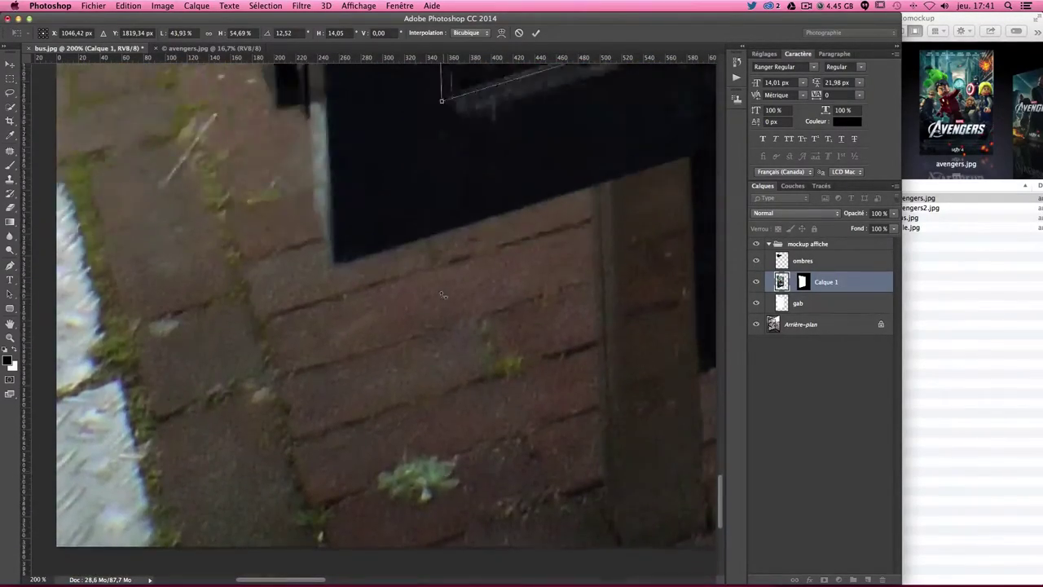
pyautogui.scroll(3, 446, 255)
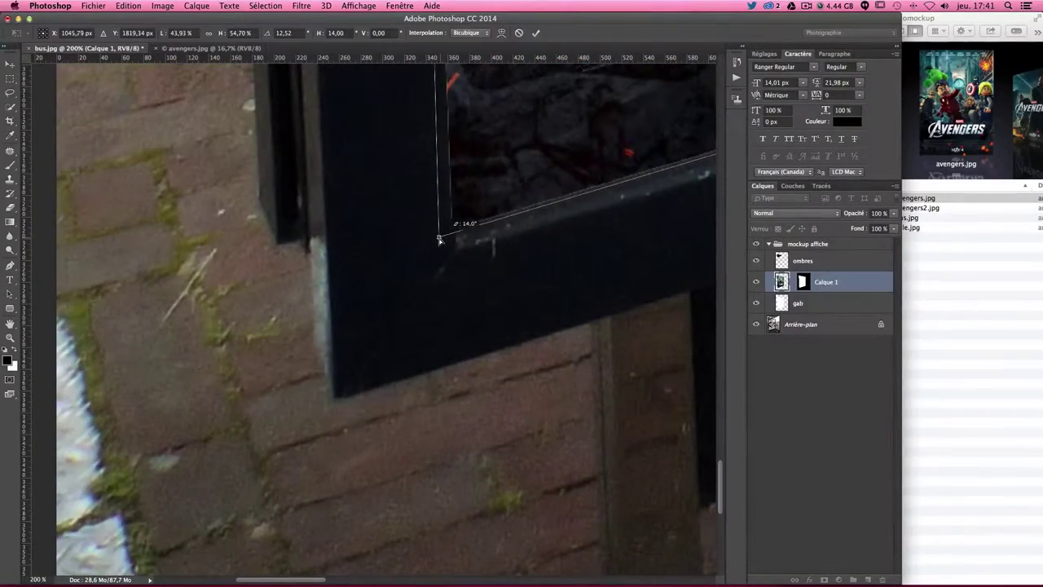
pyautogui.scroll(5, 523, 258)
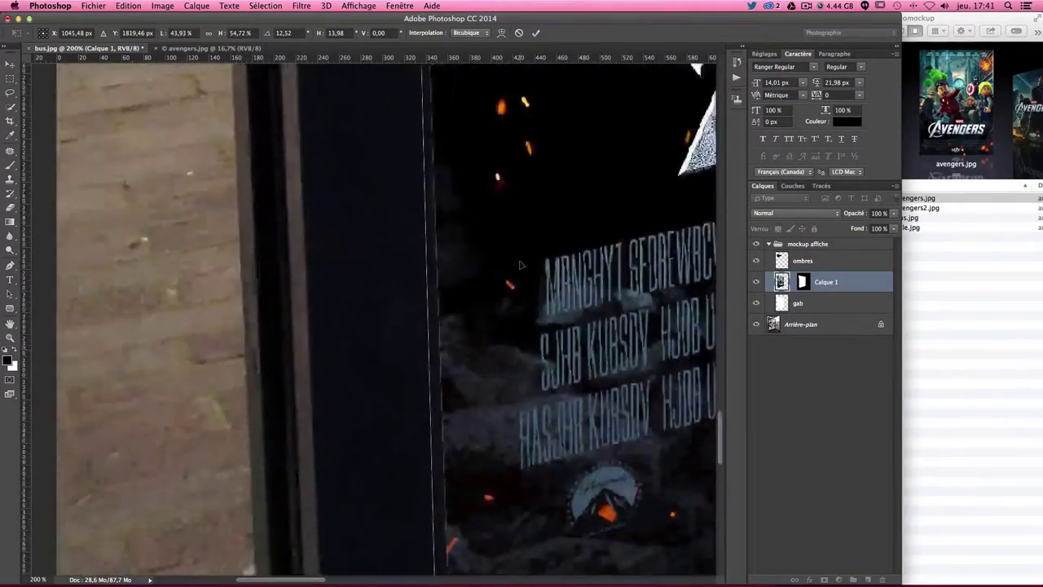
pyautogui.scroll(5, 522, 260)
pyautogui.scroll(5, 521, 262)
pyautogui.scroll(3, 520, 265)
pyautogui.scroll(5, 519, 260)
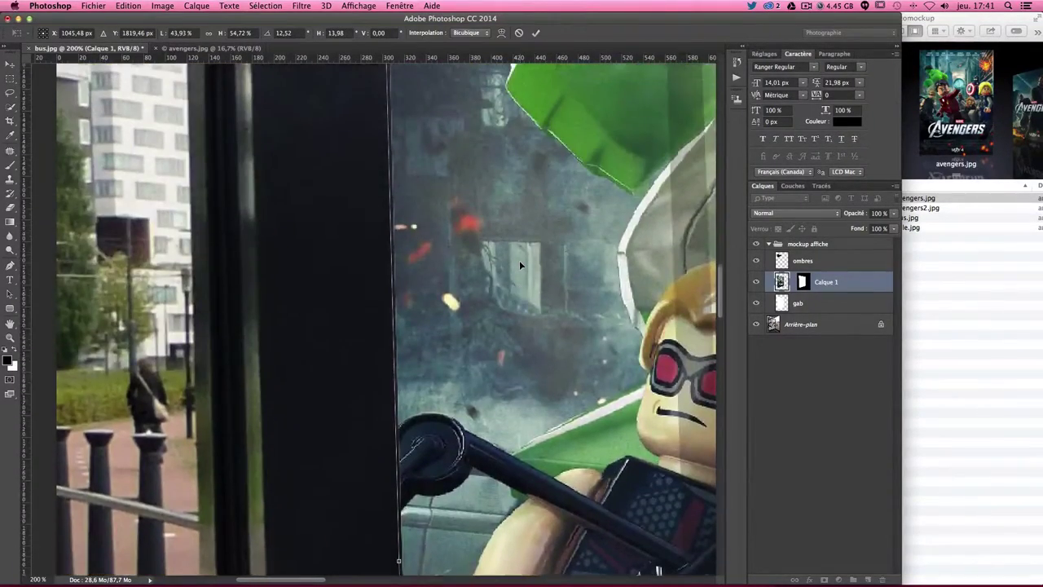
pyautogui.scroll(2, 519, 260)
pyautogui.scroll(1, 515, 258)
pyautogui.scroll(3, 521, 259)
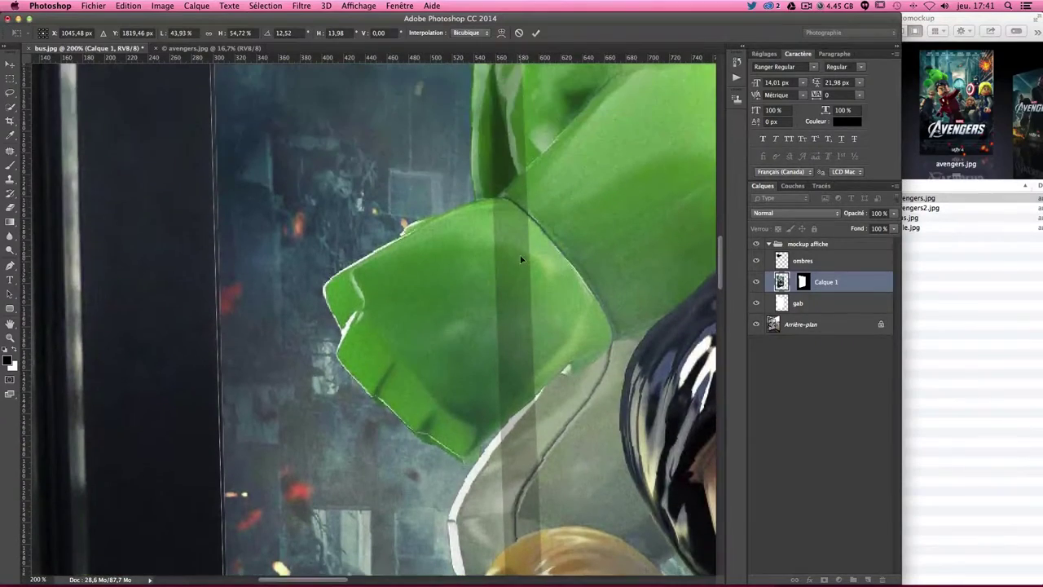
# Commit the Free Transform and zoom out to view the poster inside the shelter frame
pyautogui.click(536, 32)
pyautogui.hotkey('ctrl', '-')
pyautogui.hotkey('ctrl', '-')
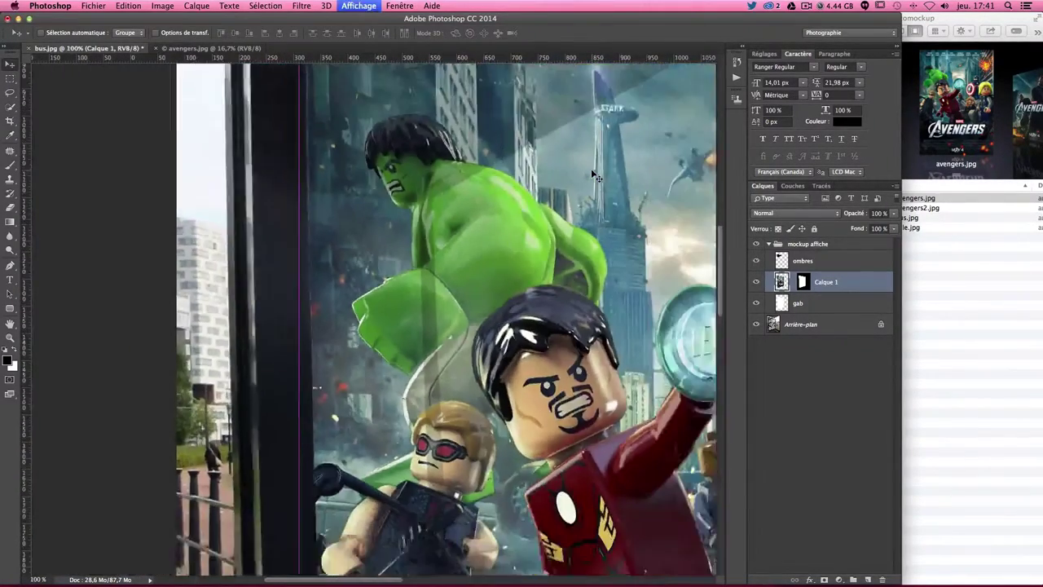
pyautogui.hotkey('ctrl', '-')
pyautogui.hotkey('ctrl', '-')
pyautogui.hotkey('ctrl', '-')
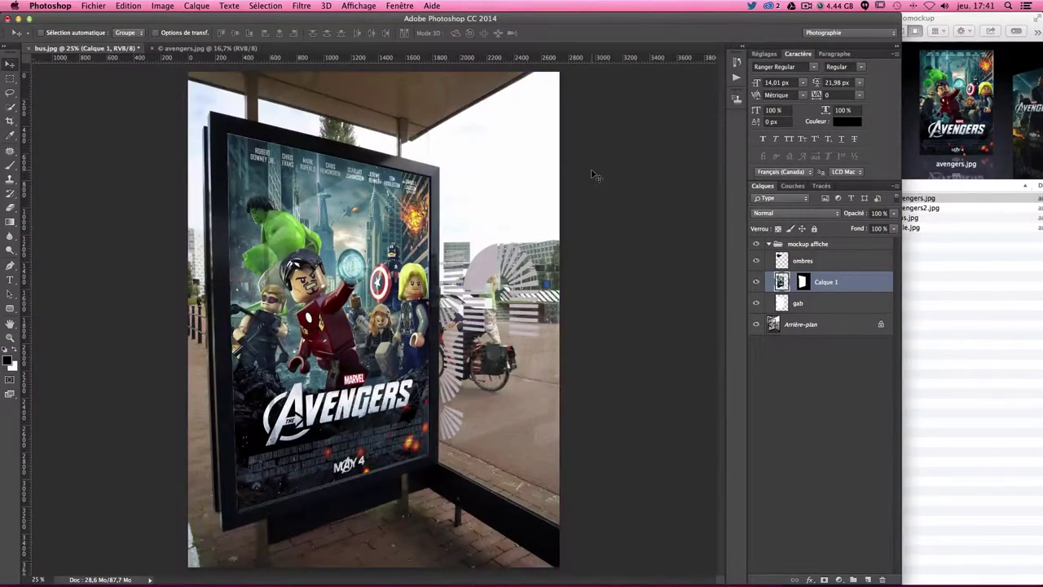
pyautogui.hotkey('ctrl', '+')
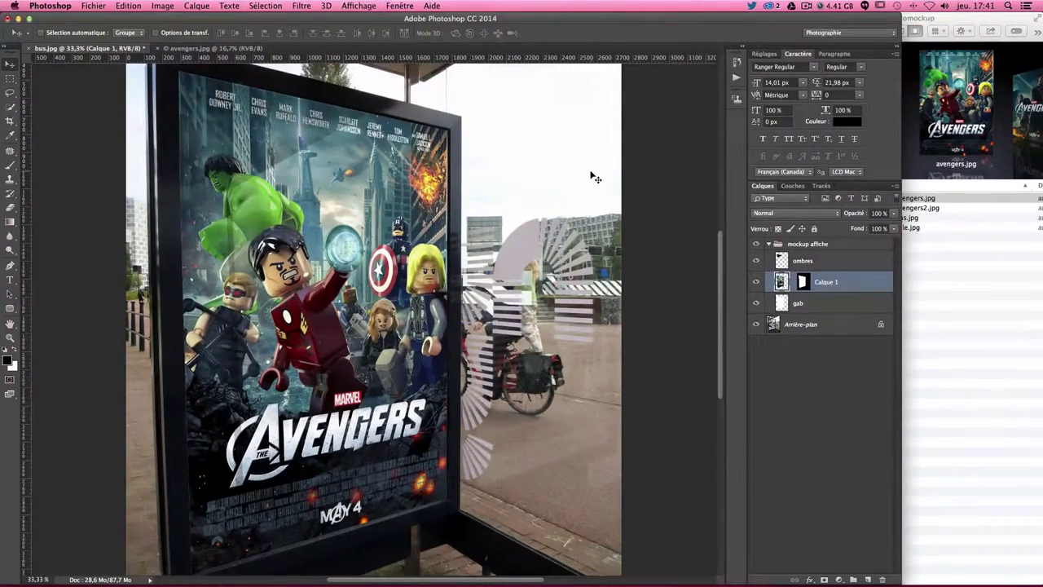
pyautogui.hscroll(-5, 486, 274)
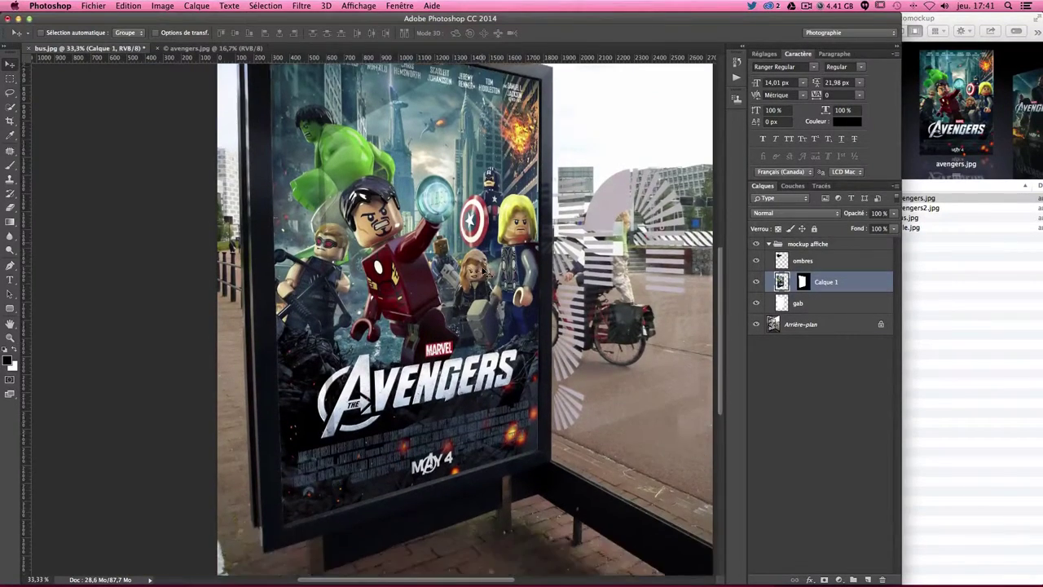
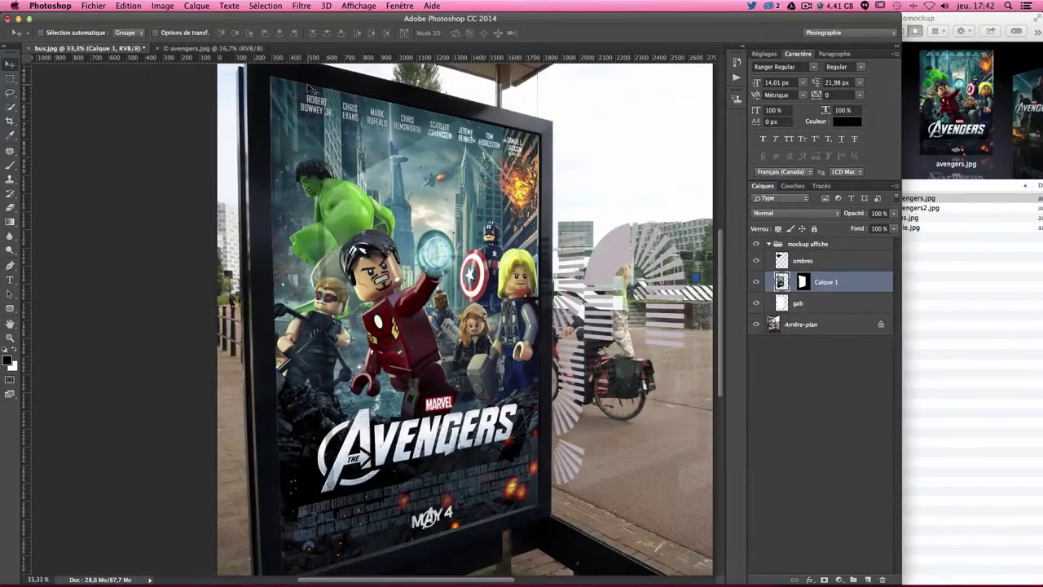
# Zoom in with rulers shown and toggle Calque 1's visibility to compare it with the mockup beneath
pyautogui.scroll(5, 308, 85)
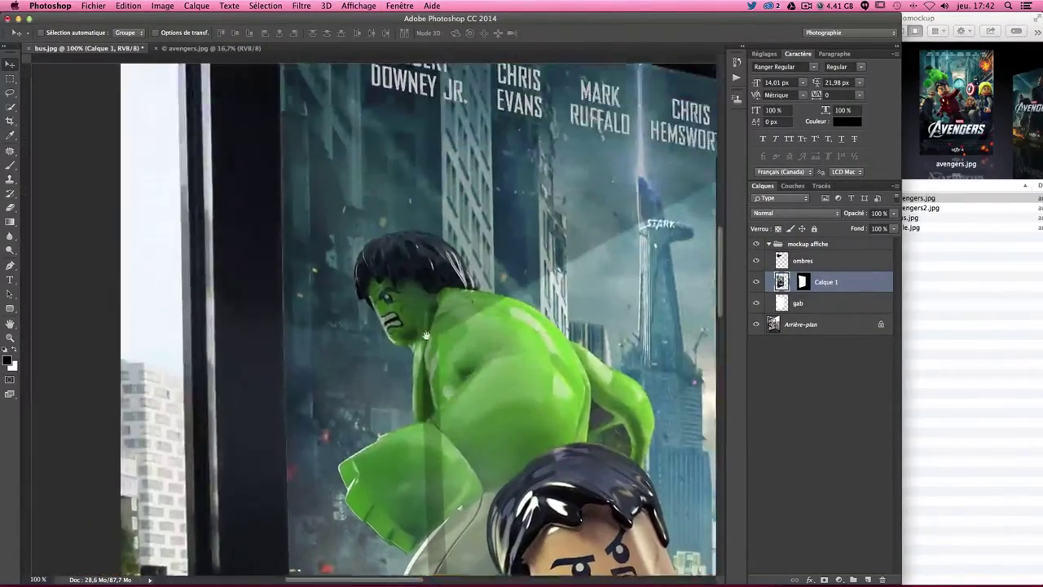
pyautogui.press('super+r')
pyautogui.scroll(5, 426, 334)
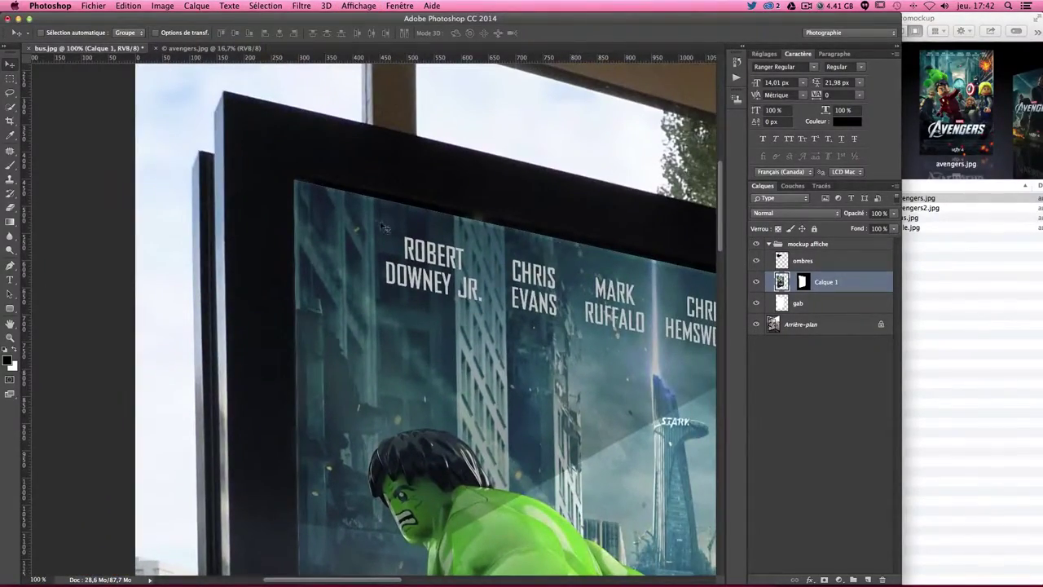
pyautogui.click(757, 282)
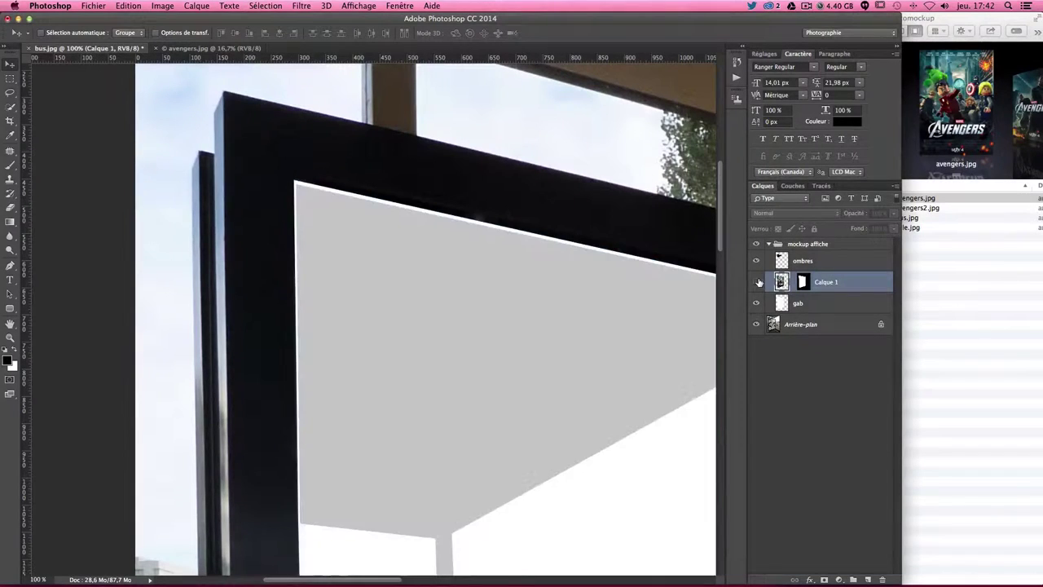
pyautogui.click(757, 282)
pyautogui.click(757, 282)
pyautogui.click(757, 282)
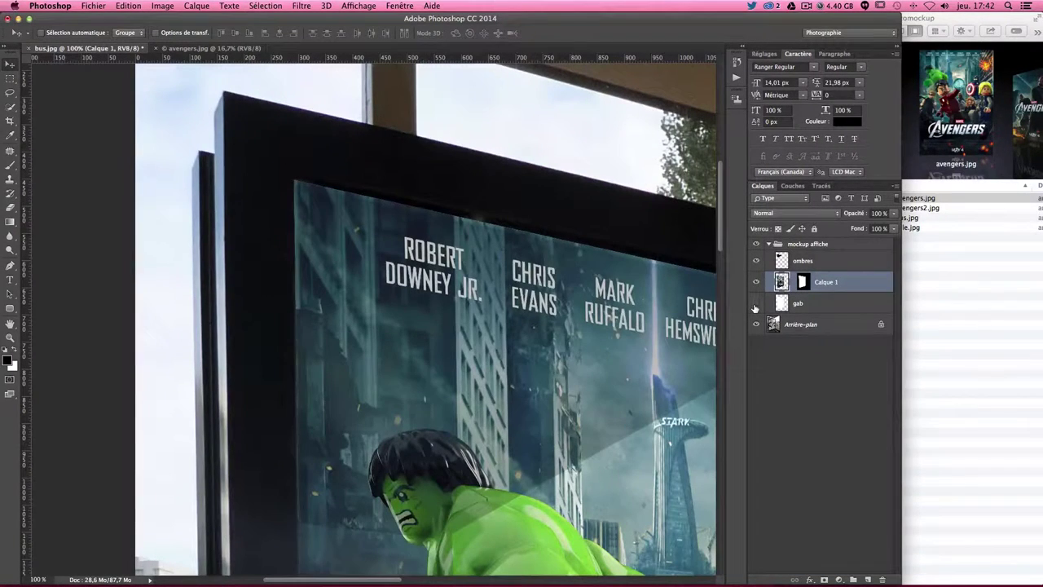
# Compare the gab template layer on and off, then leave it hidden
pyautogui.click(755, 304)
pyautogui.click(755, 305)
pyautogui.click(756, 304)
pyautogui.click(755, 304)
pyautogui.scroll(-1, 651, 303)
pyautogui.scroll(-4, 652, 303)
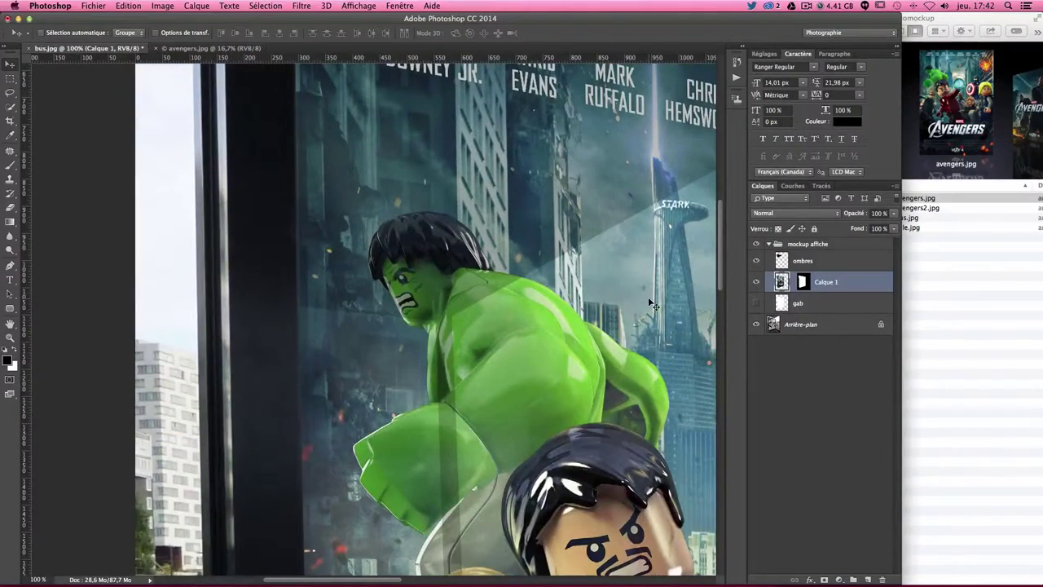
# Inspect the composite with gab hidden, then reselect the Calque 1 poster layer
pyautogui.click(820, 305)
pyautogui.scroll(1, 528, 248)
pyautogui.scroll(3, 527, 248)
pyautogui.hscroll(2, 539, 258)
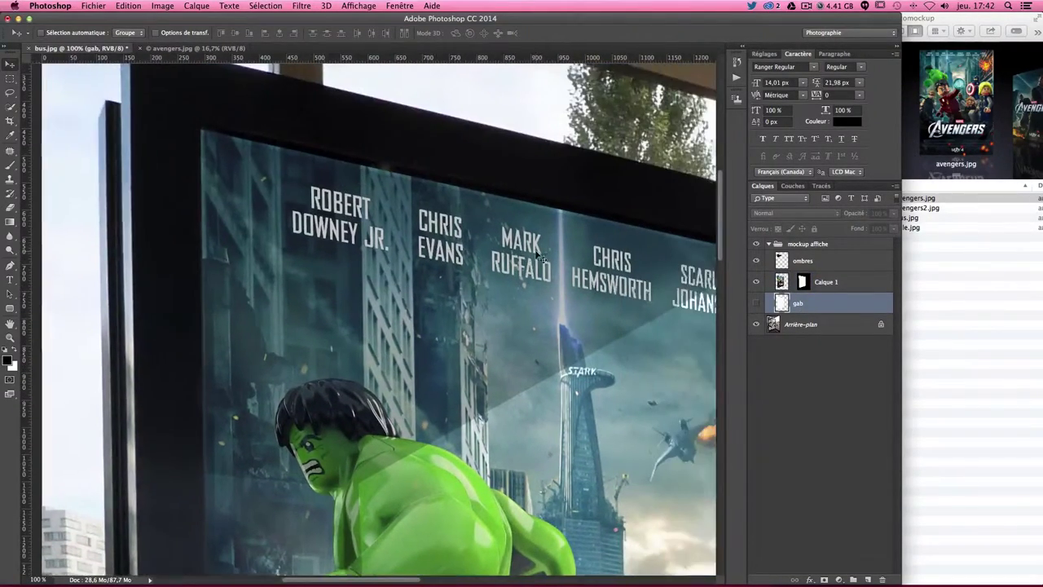
pyautogui.hscroll(5, 539, 258)
pyautogui.scroll(-1, 540, 258)
pyautogui.scroll(-2, 539, 257)
pyautogui.scroll(3, 538, 256)
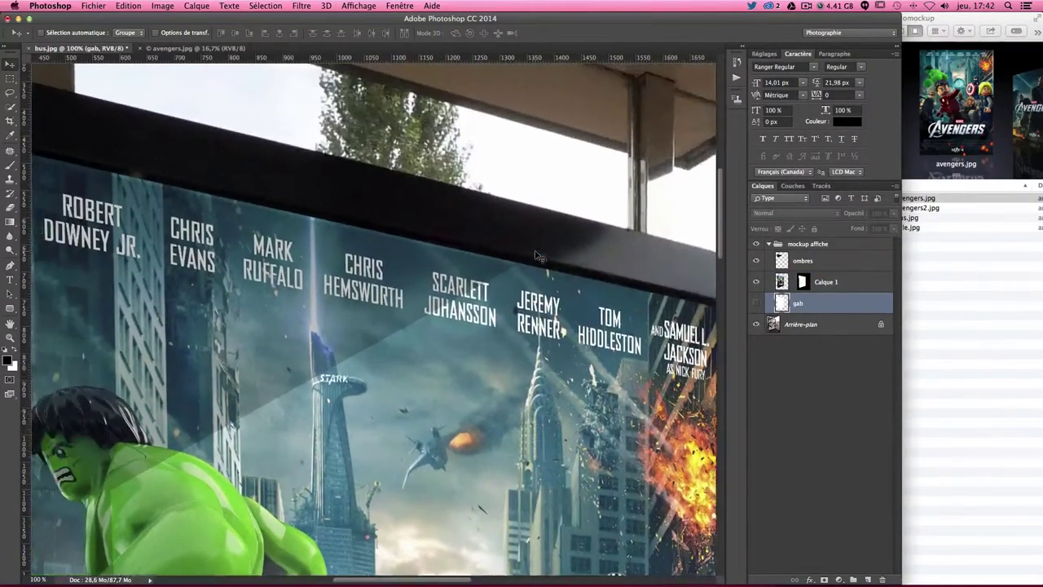
pyautogui.hscroll(-2, 540, 257)
pyautogui.hscroll(-5, 539, 258)
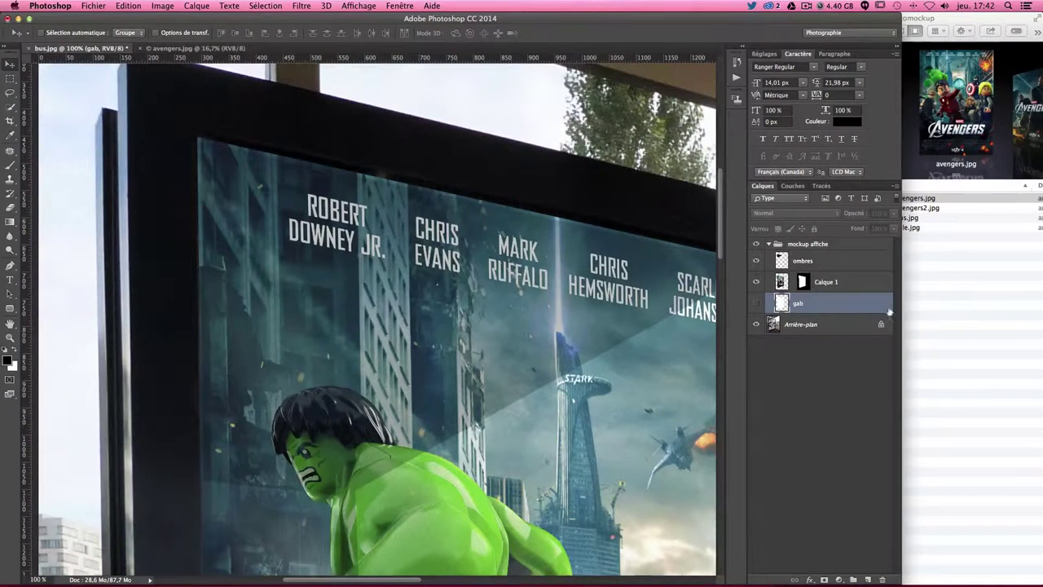
pyautogui.click(852, 285)
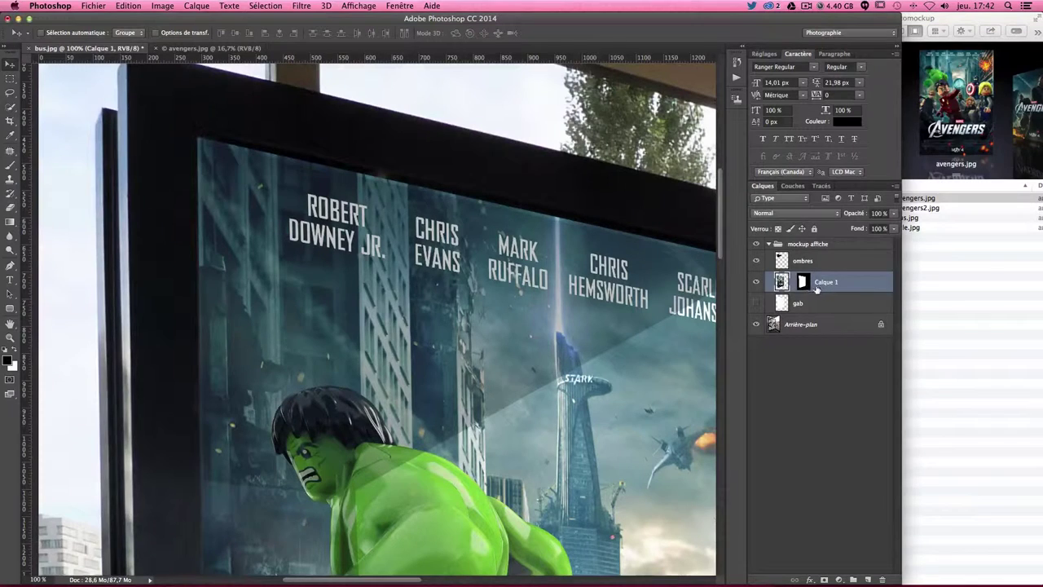
# Rename the Calque 1 poster layer to affiche1
pyautogui.doubleClick(823, 282)
pyautogui.press('BackSpace')
pyautogui.write('affiche1')
pyautogui.press('Return')
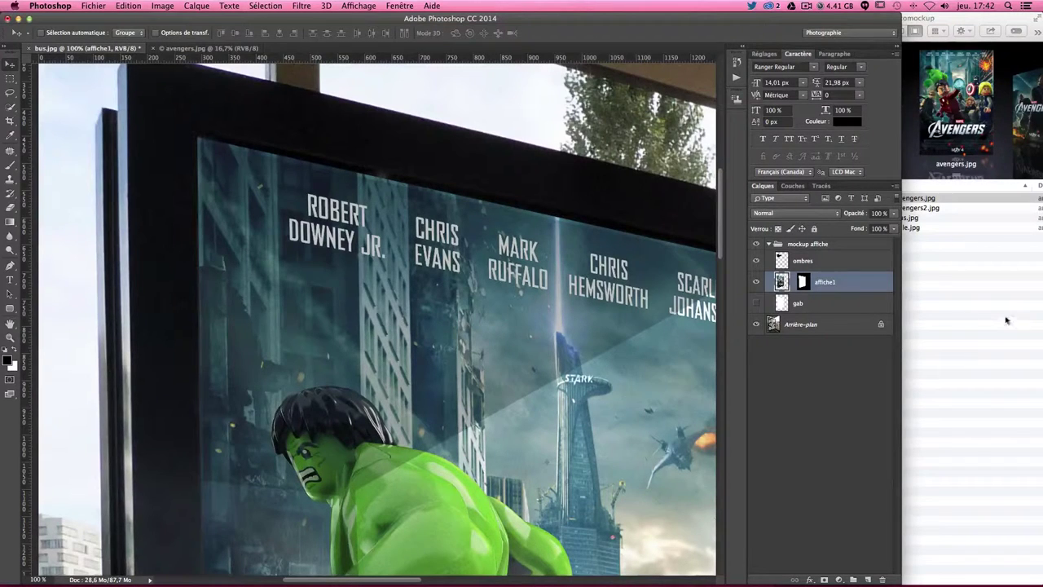
# Add an inner shadow at 90° angle, distance 0, size 50 px and 90% opacity
pyautogui.doubleClick(854, 286)
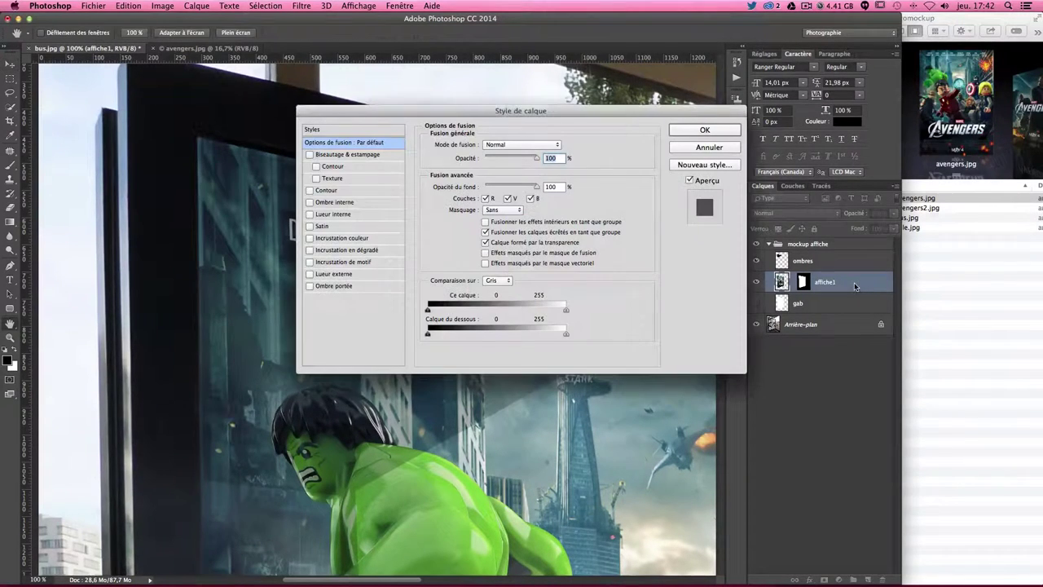
pyautogui.click(338, 201)
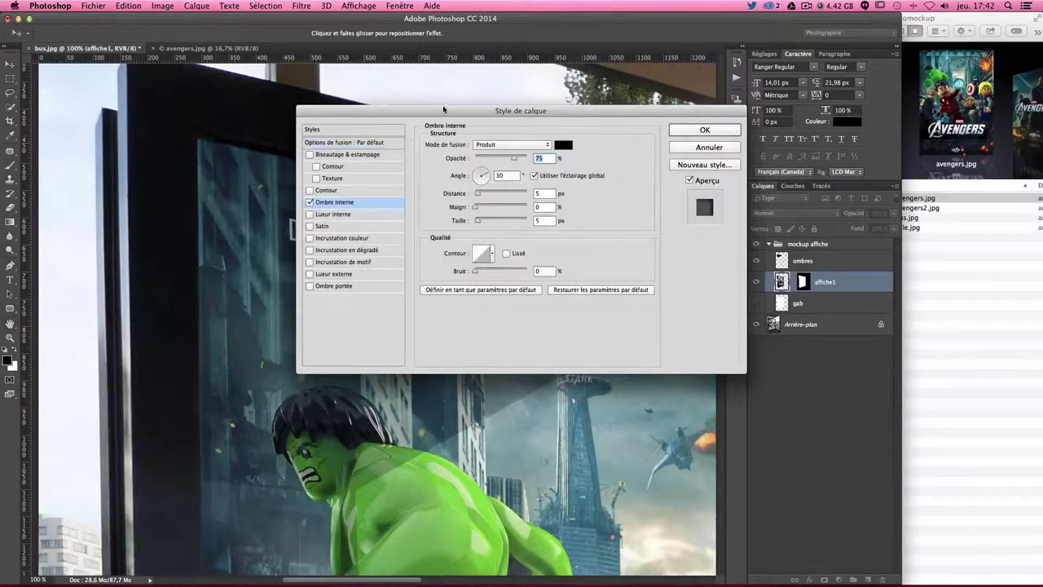
pyautogui.moveTo(446, 113); pyautogui.dragTo(547, 290)
pyautogui.click(581, 348)
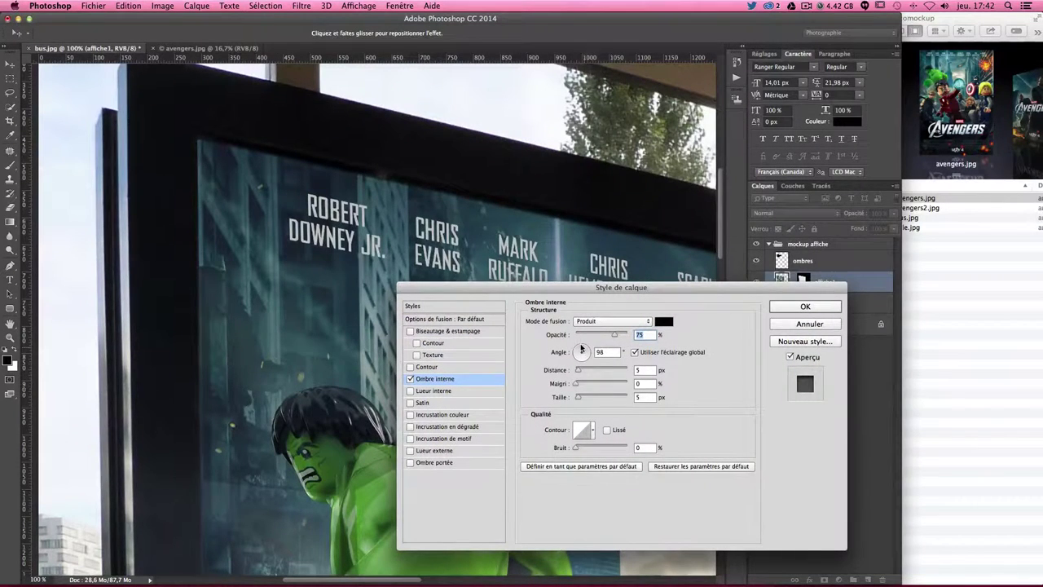
pyautogui.doubleClick(613, 352)
pyautogui.write('9')
pyautogui.write('0')
pyautogui.scroll(-1, 303, 283)
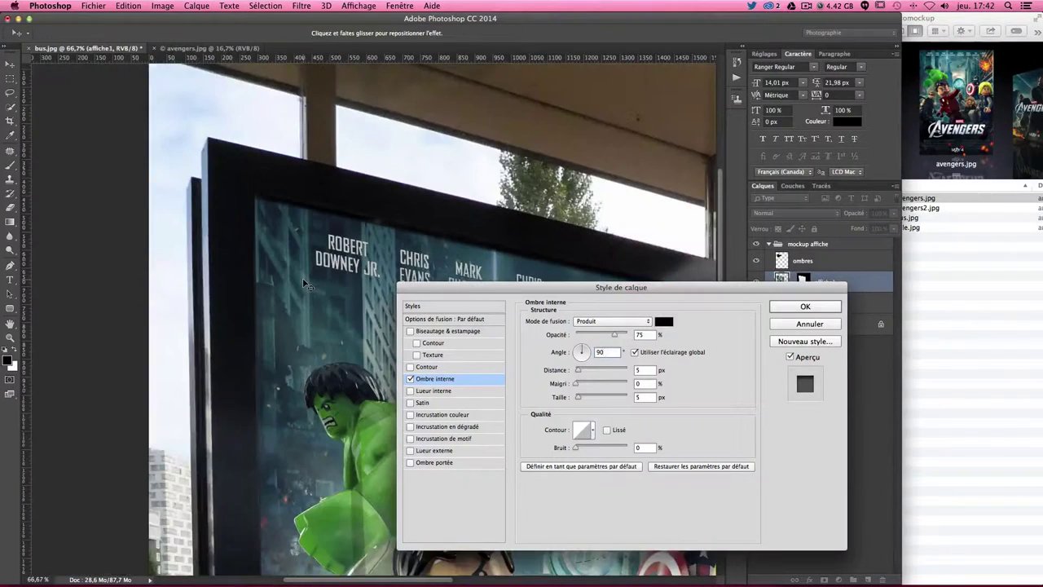
pyautogui.scroll(-3, 303, 283)
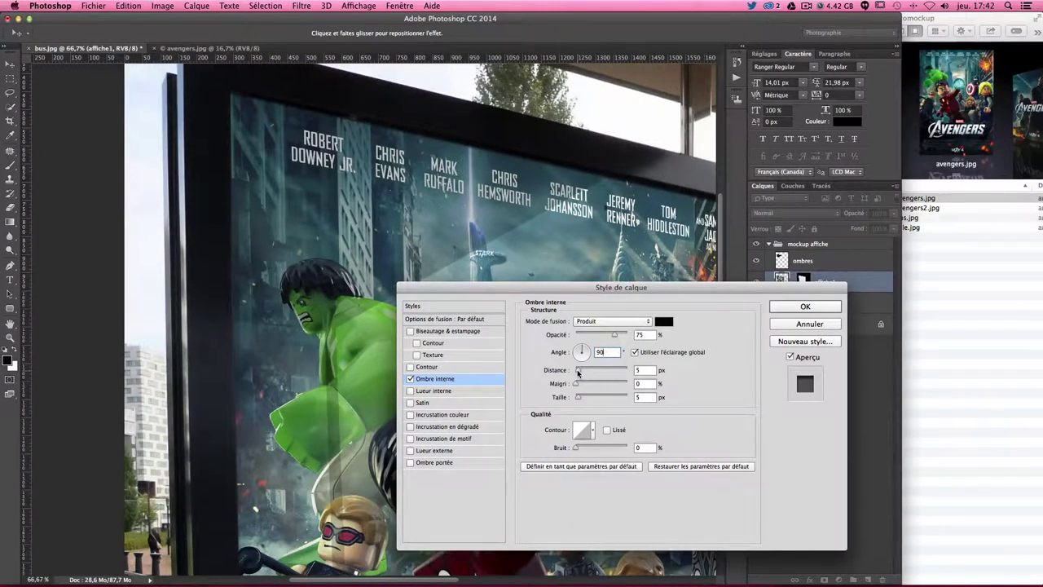
pyautogui.moveTo(577, 371); pyautogui.dragTo(588, 399)
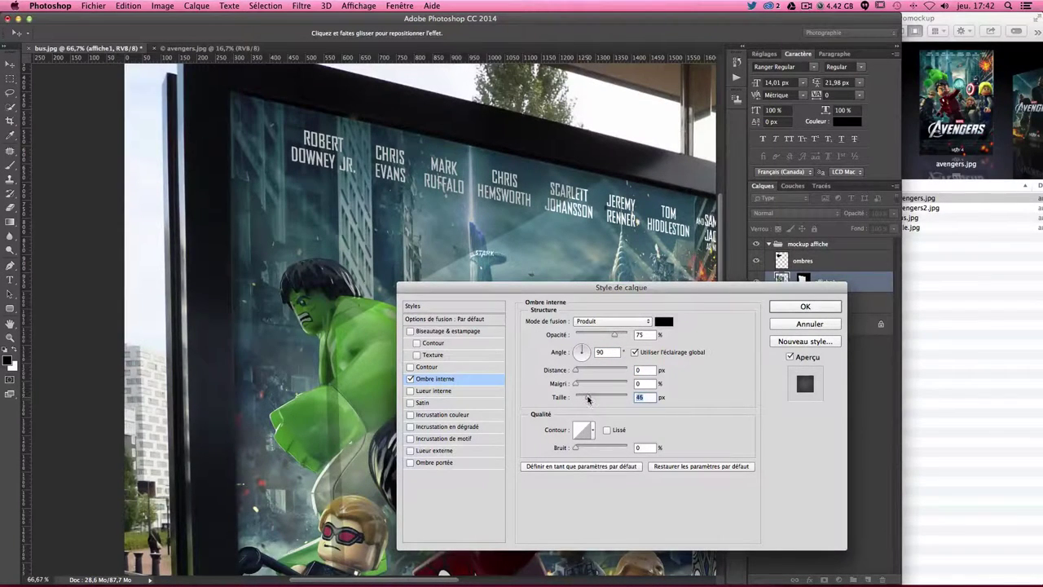
pyautogui.write('50')
pyautogui.moveTo(606, 334); pyautogui.dragTo(621, 337)
pyautogui.write('90')
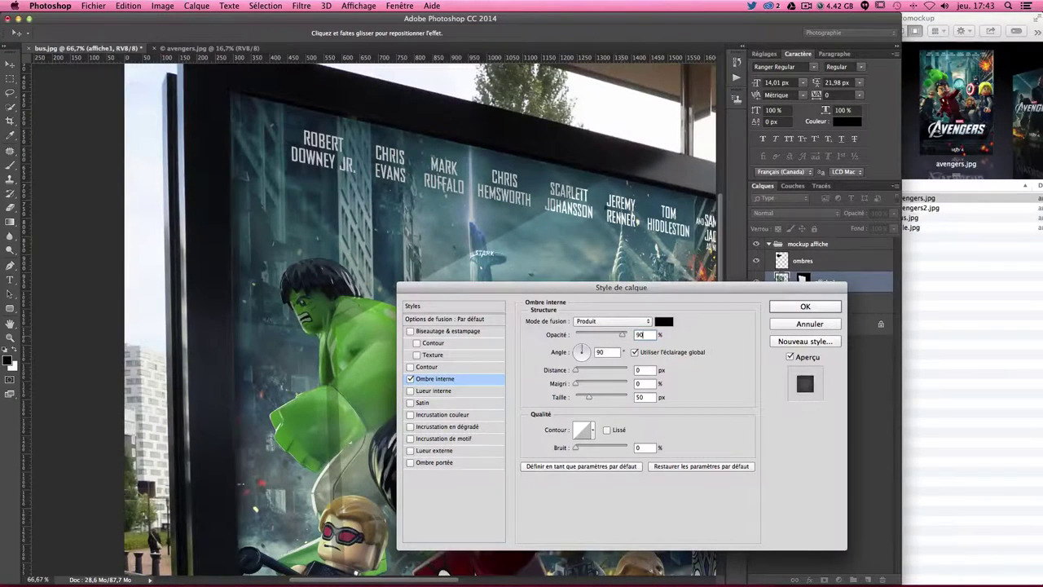
pyautogui.press('Return')
# Zoom out and toggle the inner shadow off and on with undo to compare
pyautogui.hotkey('ctrl', '-')
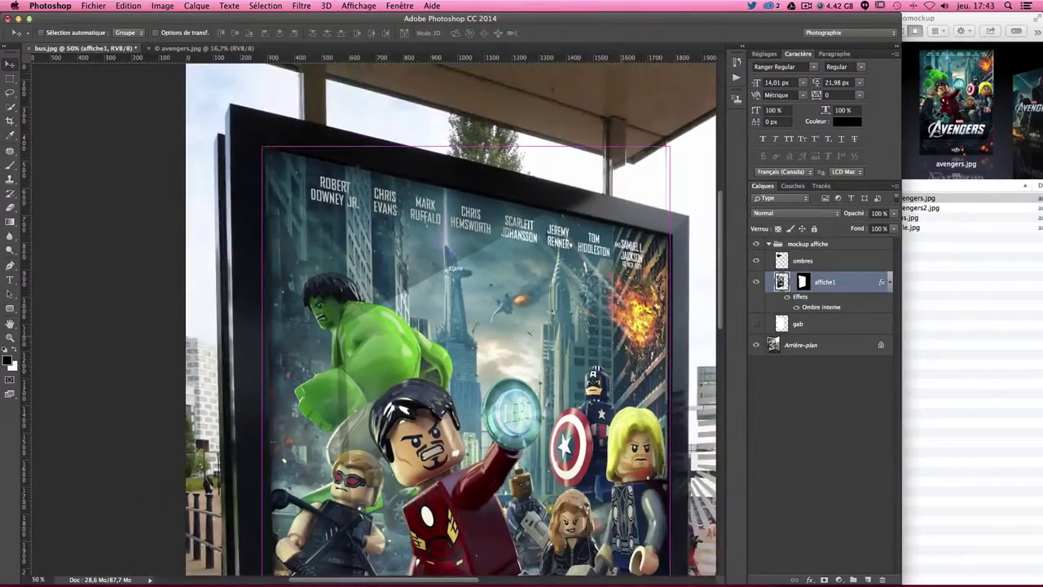
pyautogui.scroll(-5, 608, 344)
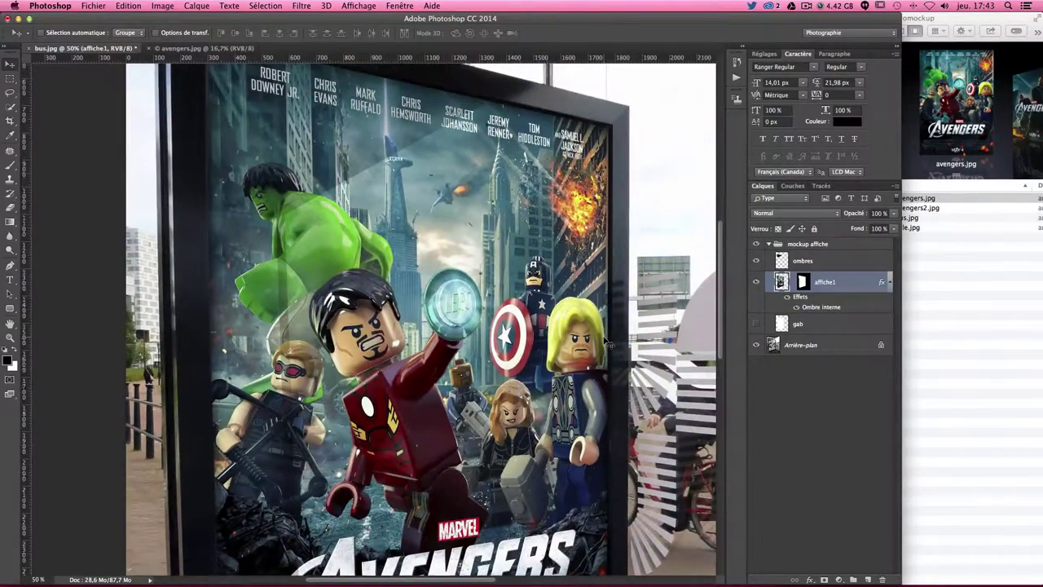
pyautogui.scroll(3, 607, 345)
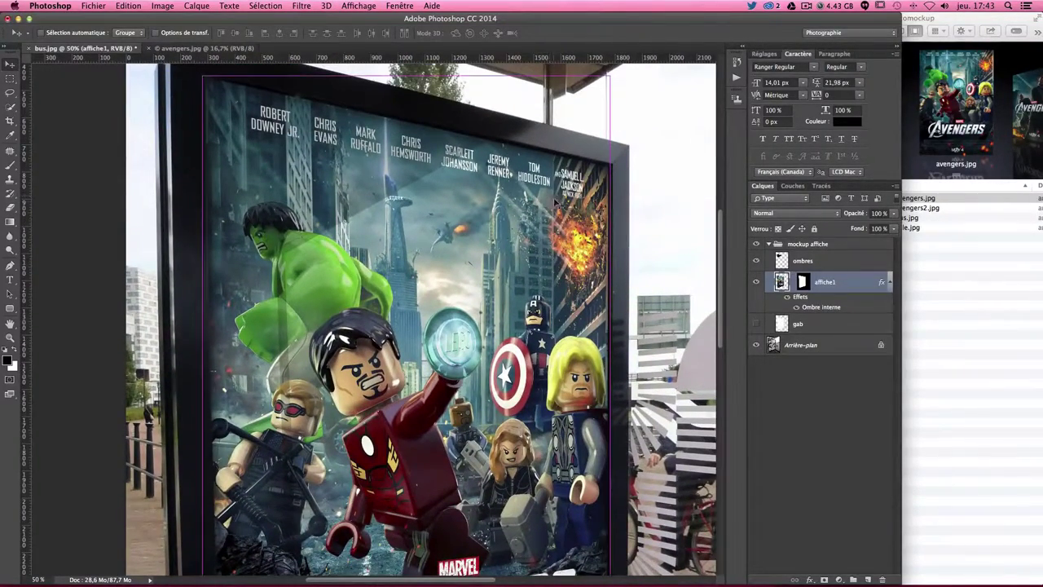
pyautogui.hotkey('ctrl', 'z')
pyautogui.hotkey('ctrl', 'z')
pyautogui.hotkey('ctrl', 'z')
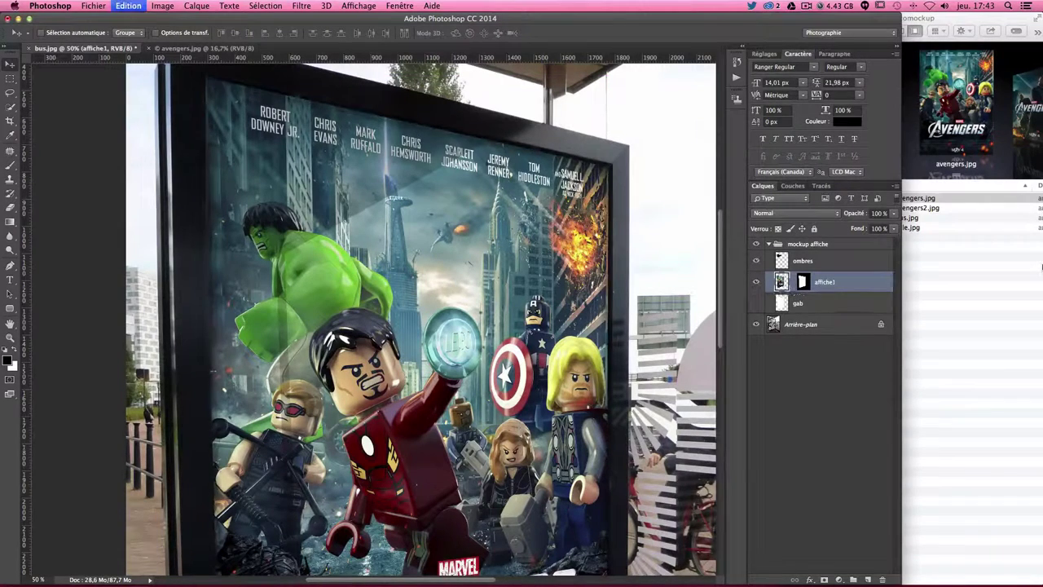
pyautogui.hotkey('ctrl', 'z')
pyautogui.hotkey('ctrl', 'z')
pyautogui.hotkey('ctrl', 'z')
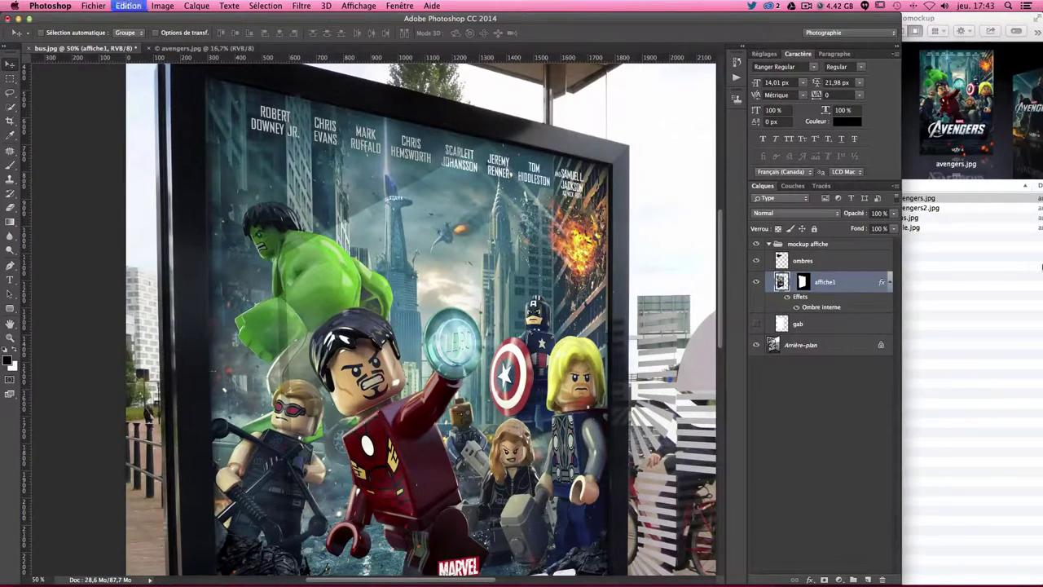
pyautogui.hotkey('ctrl', 'z')
pyautogui.hotkey('ctrl', 'z')
pyautogui.hotkey('ctrl', 'z')
pyautogui.hotkey('ctrl', 'z')
pyautogui.hotkey('ctrl', 'z')
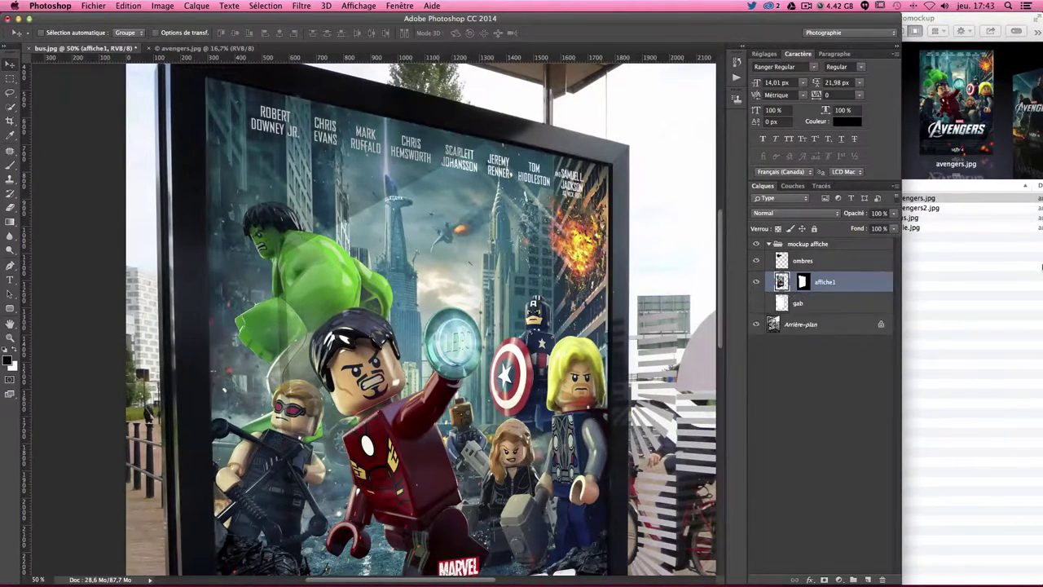
pyautogui.hotkey('ctrl', 'z')
pyautogui.hotkey('ctrl', 'z')
pyautogui.hotkey('ctrl', 'z')
pyautogui.hotkey('ctrl', 'z')
pyautogui.hotkey('ctrl', 'z')
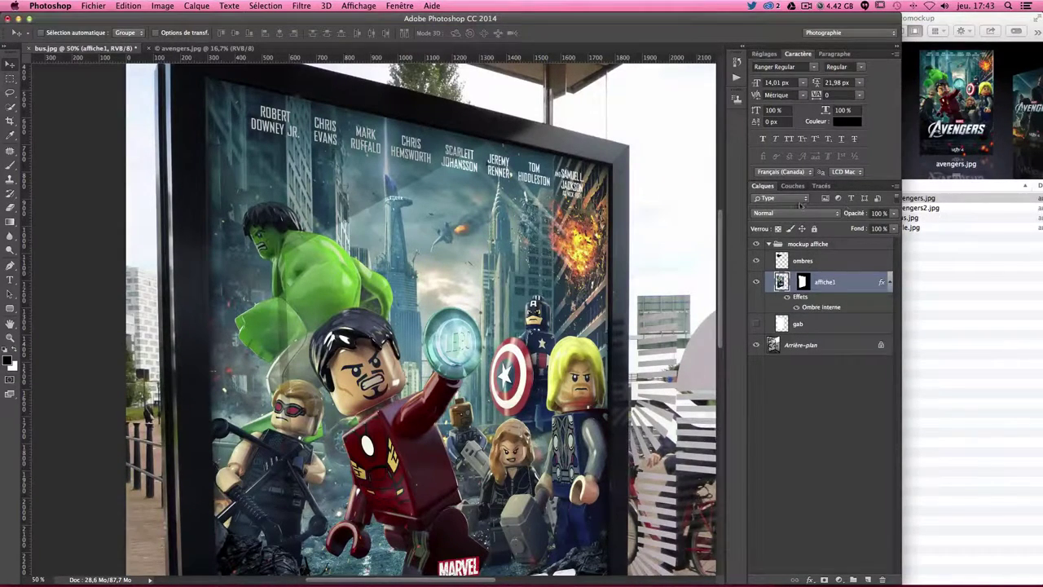
# Toggle the ombres shadow layer repeatedly to judge the poster's shading
pyautogui.scroll(-5, 721, 348)
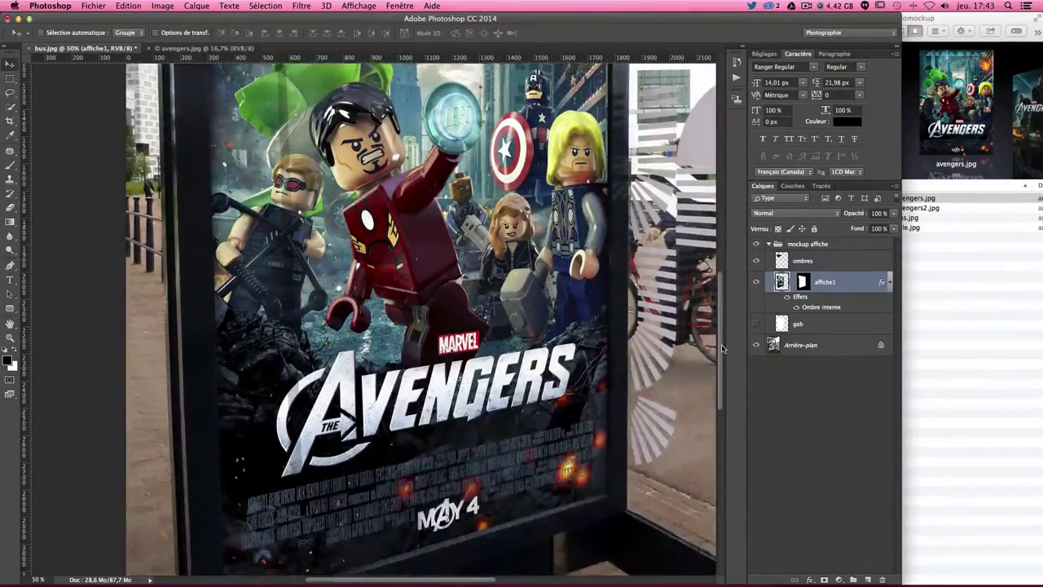
pyautogui.scroll(5, 721, 348)
pyautogui.scroll(2, 721, 347)
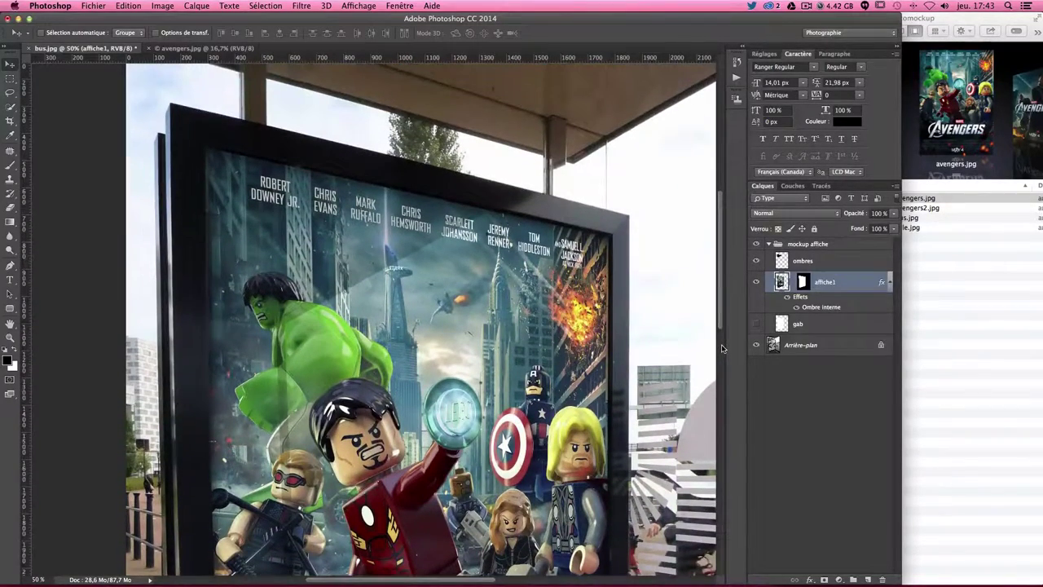
pyautogui.click(756, 260)
pyautogui.click(757, 260)
pyautogui.scroll(-5, 691, 285)
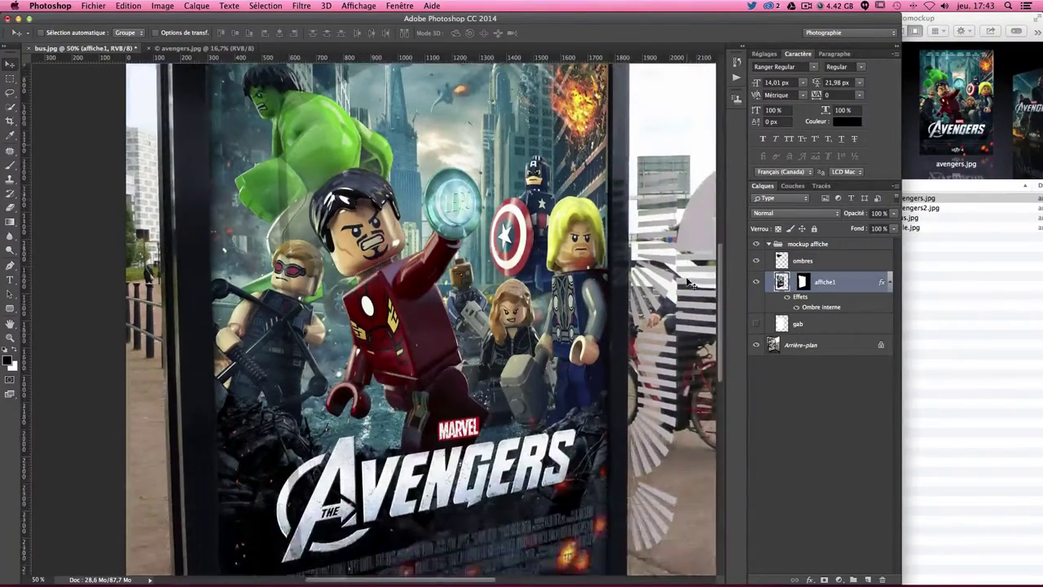
pyautogui.scroll(6, 691, 284)
pyautogui.scroll(-2, 691, 285)
pyautogui.scroll(-1, 691, 284)
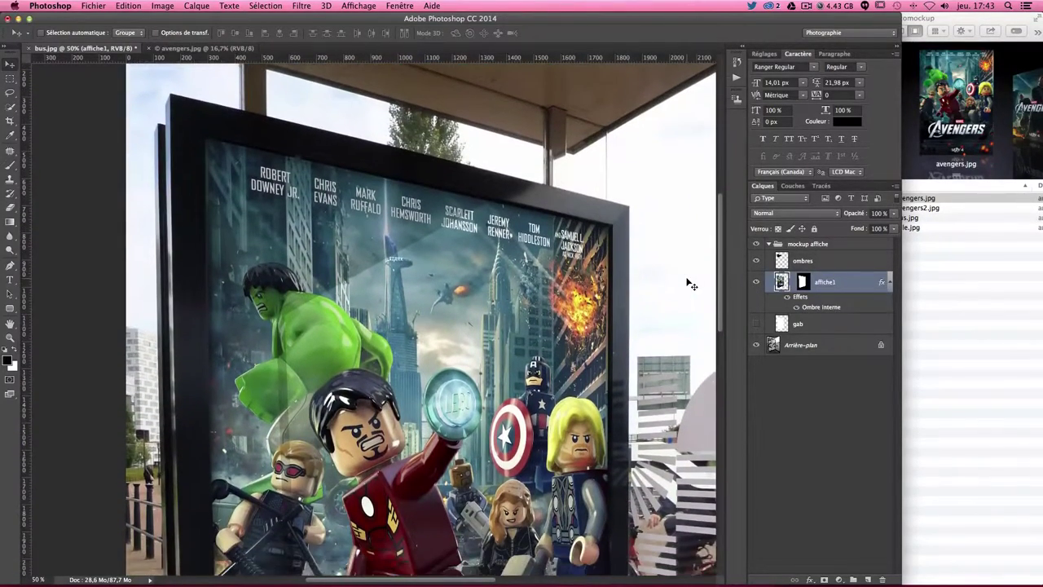
pyautogui.click(757, 261)
pyautogui.click(757, 261)
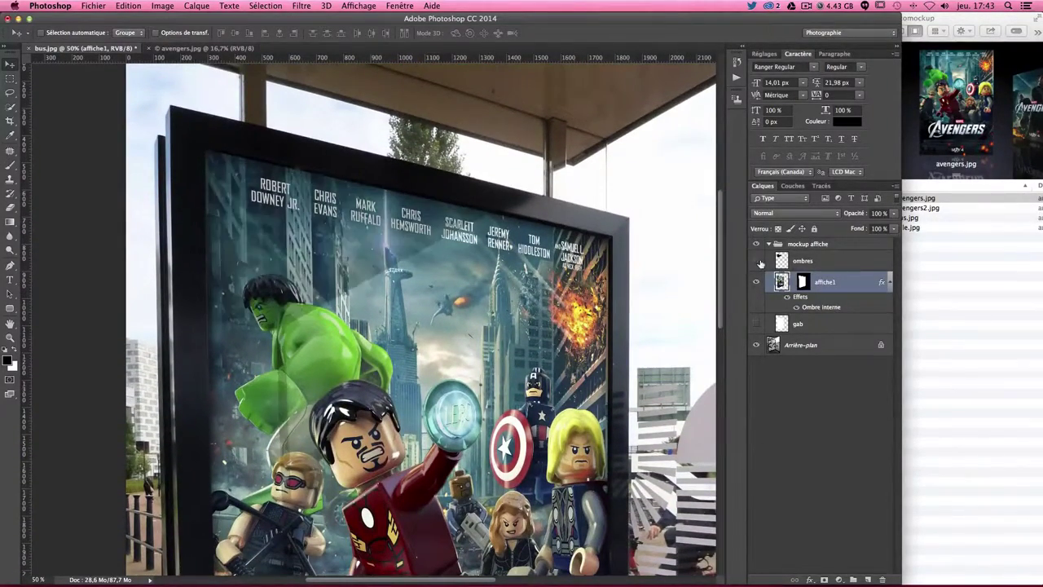
pyautogui.click(757, 260)
pyautogui.click(756, 260)
pyautogui.click(757, 260)
pyautogui.click(757, 261)
pyautogui.click(757, 261)
pyautogui.click(757, 260)
pyautogui.click(757, 261)
pyautogui.click(757, 261)
# Scroll over the canvas to inspect the poster on the shelter panel
pyautogui.scroll(-5, 534, 308)
pyautogui.scroll(-1, 533, 308)
pyautogui.scroll(4, 535, 310)
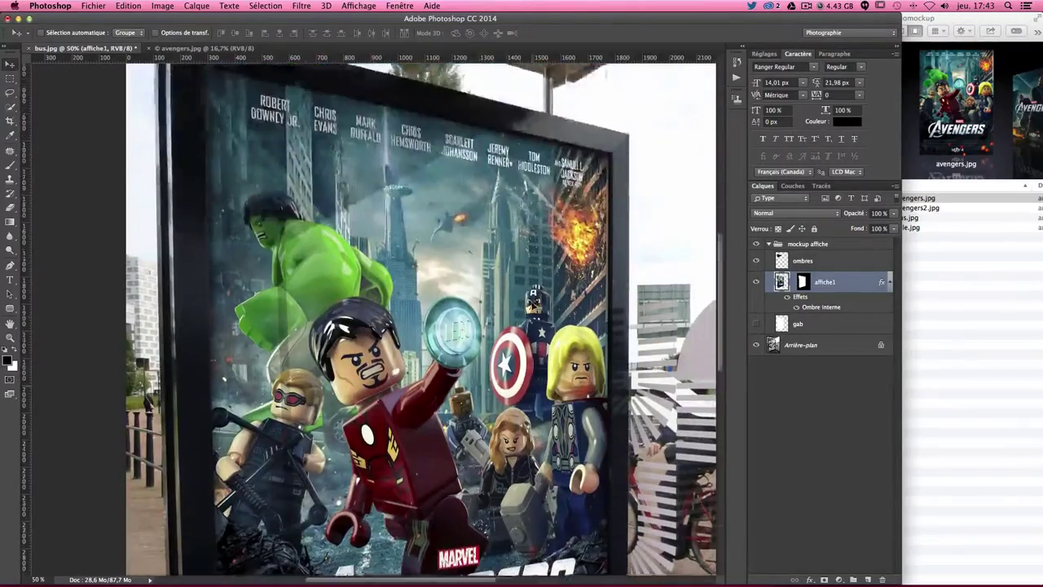
pyautogui.scroll(4, 537, 312)
pyautogui.scroll(-5, 536, 311)
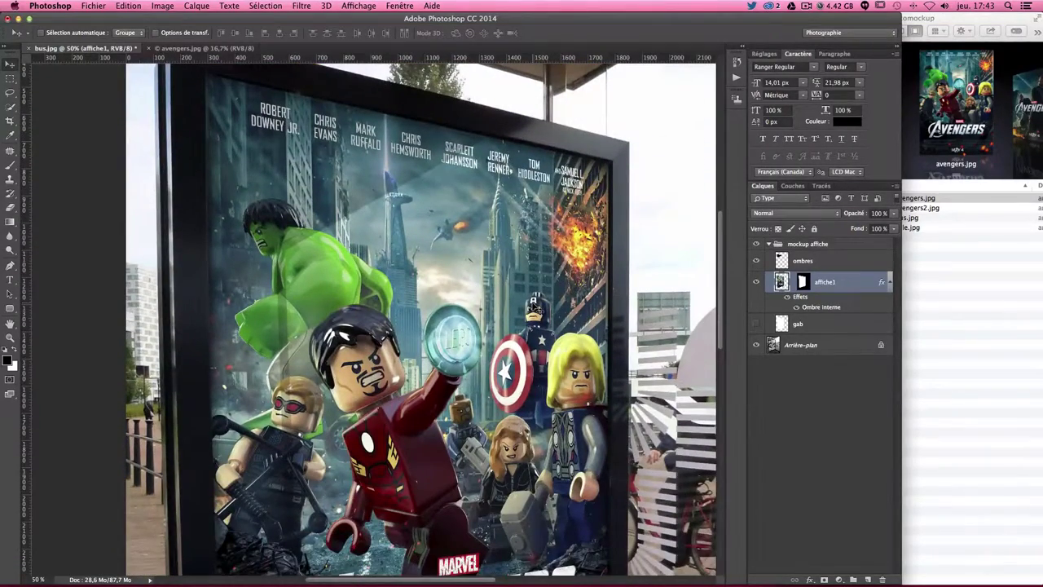
pyautogui.scroll(-3, 536, 310)
pyautogui.scroll(-3, 536, 309)
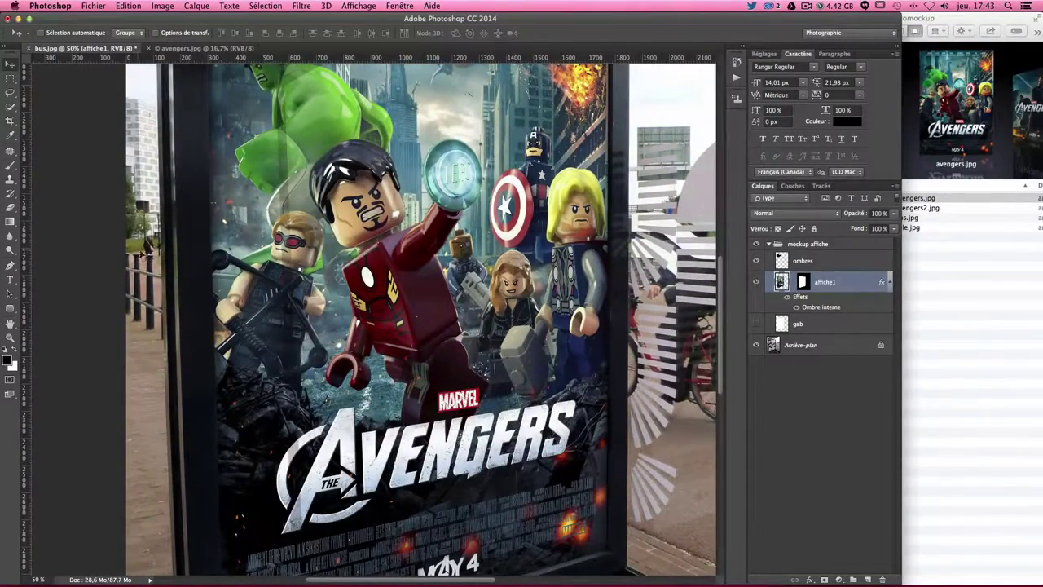
# Drag ville.jpg from Finder onto the poster and set its layer opacity to 50%
pyautogui.click(885, 278)
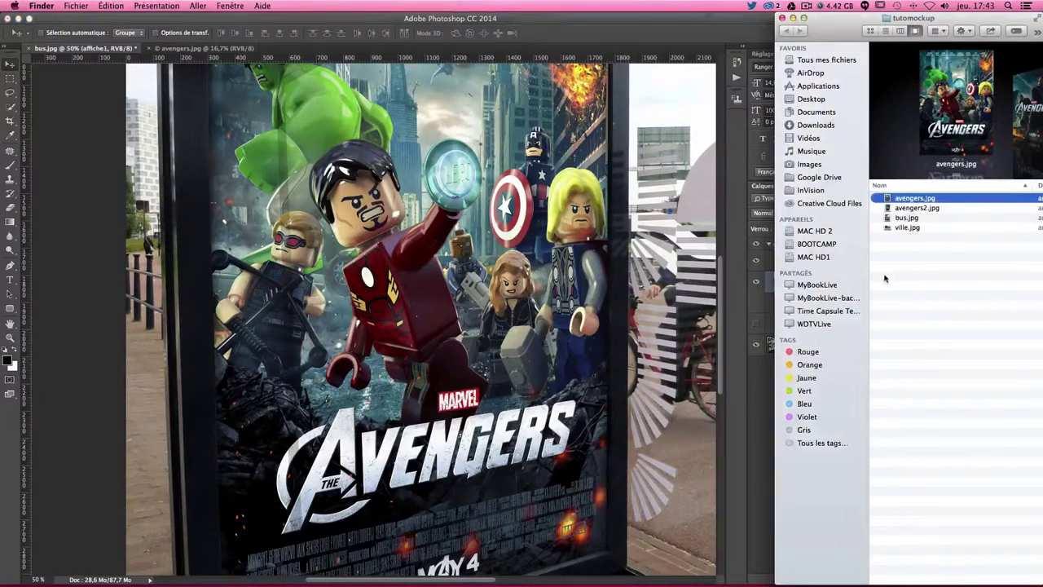
pyautogui.click(885, 278)
pyautogui.click(896, 229)
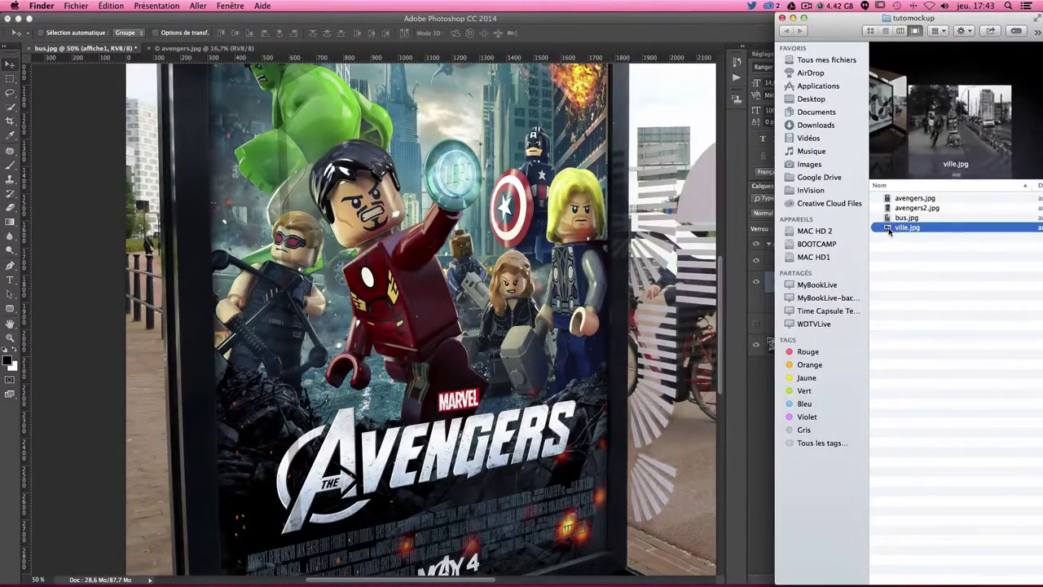
pyautogui.moveTo(889, 232); pyautogui.dragTo(196, 261)
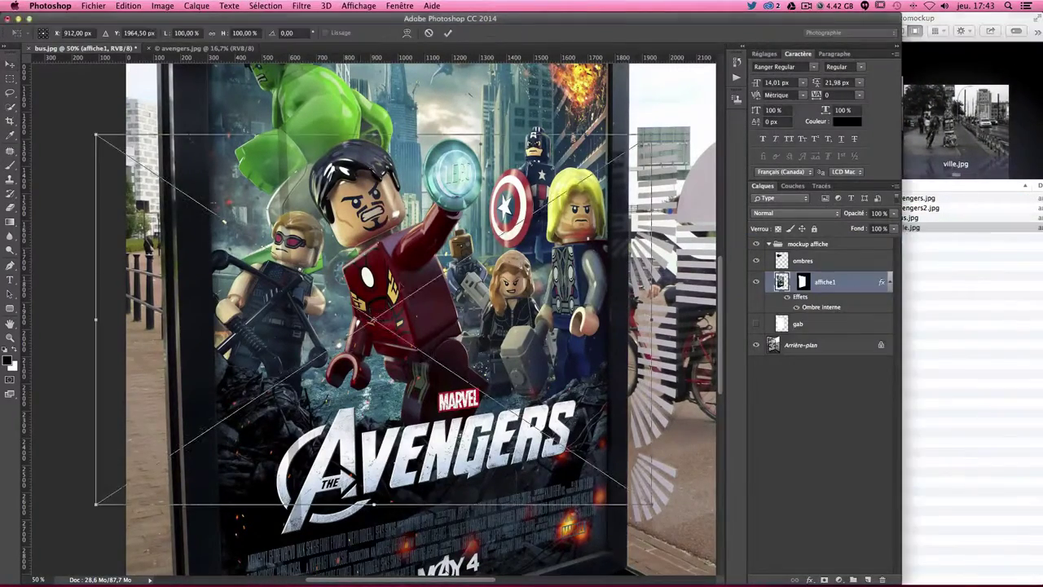
pyautogui.moveTo(536, 130); pyautogui.dragTo(566, 123)
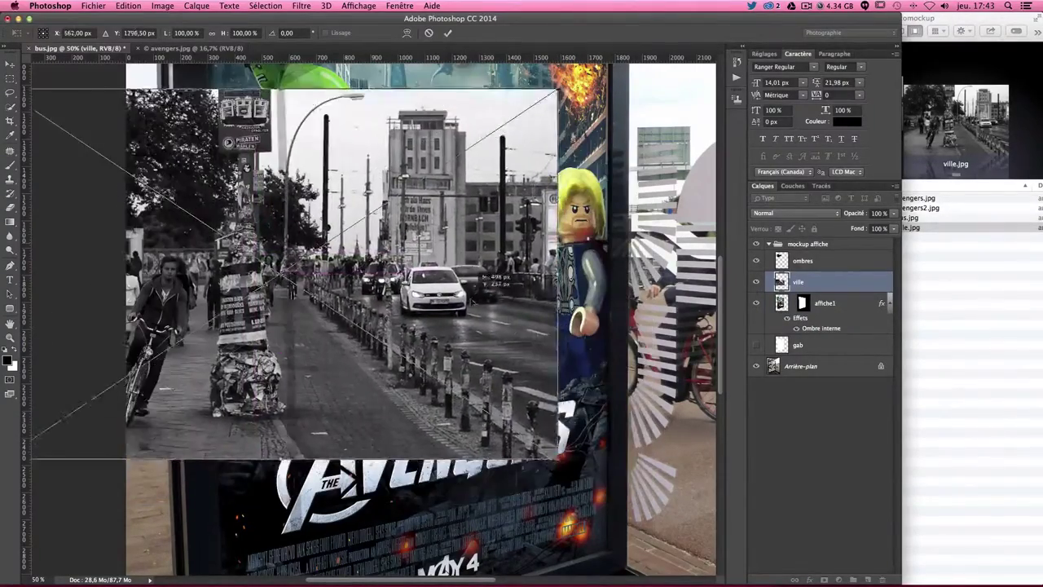
pyautogui.moveTo(894, 213); pyautogui.dragTo(870, 227)
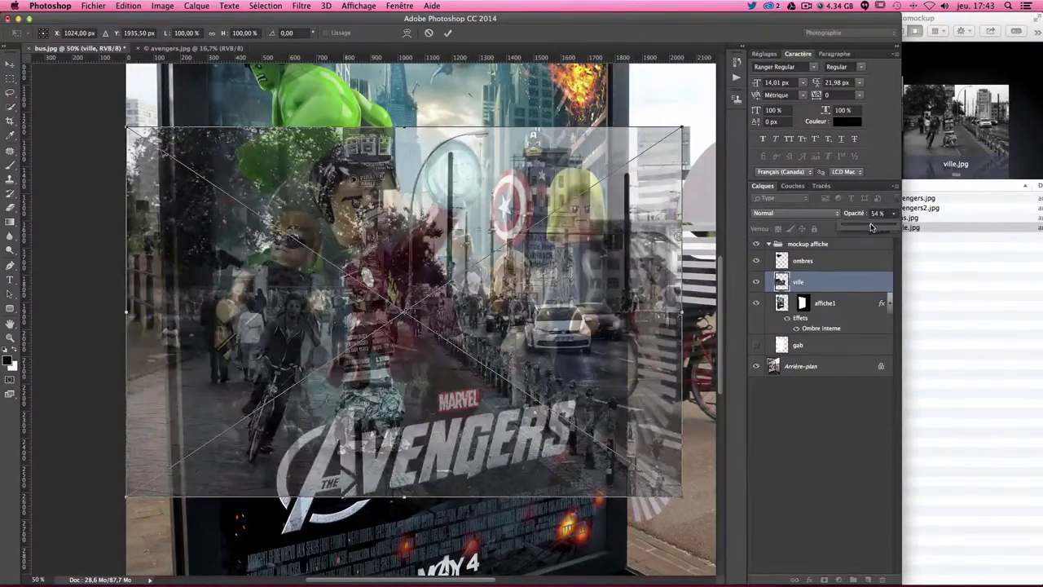
pyautogui.moveTo(589, 279)
pyautogui.mouseDown()
pyautogui.moveTo(358, 254)
pyautogui.moveTo(350, 244)
pyautogui.mouseUp()
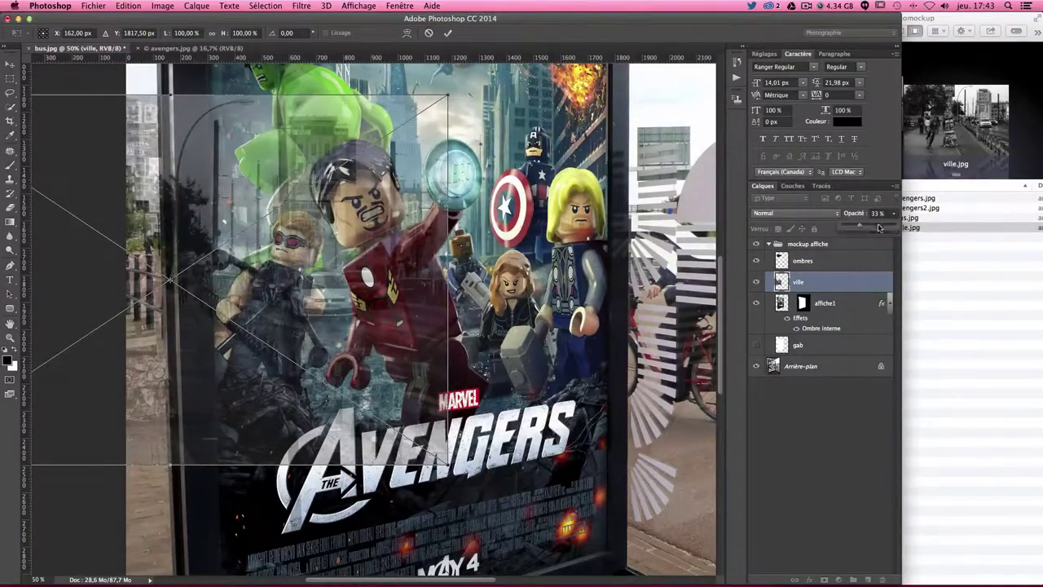
pyautogui.moveTo(866, 229); pyautogui.dragTo(869, 229)
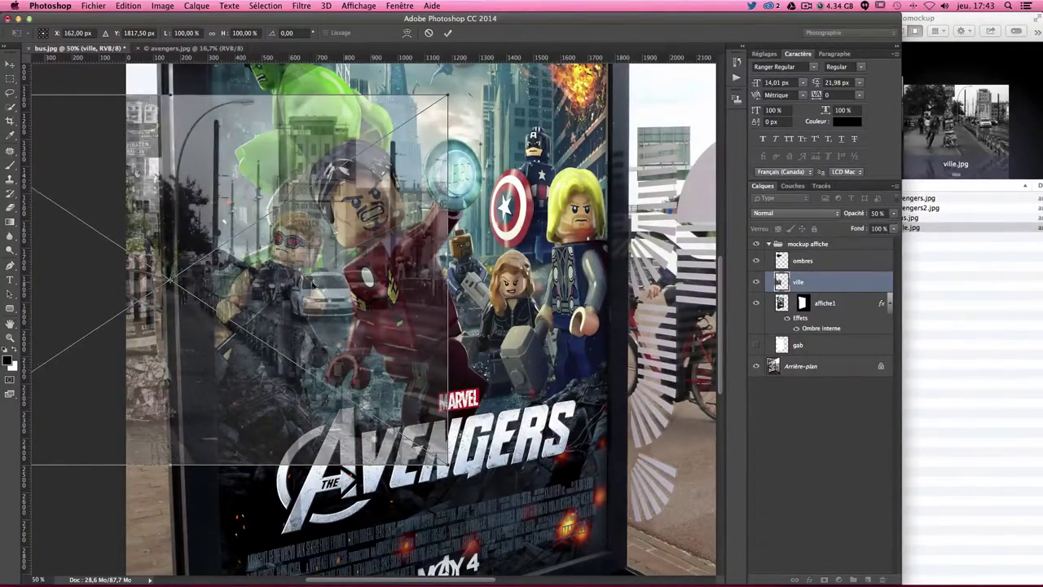
pyautogui.moveTo(309, 287); pyautogui.dragTo(246, 282)
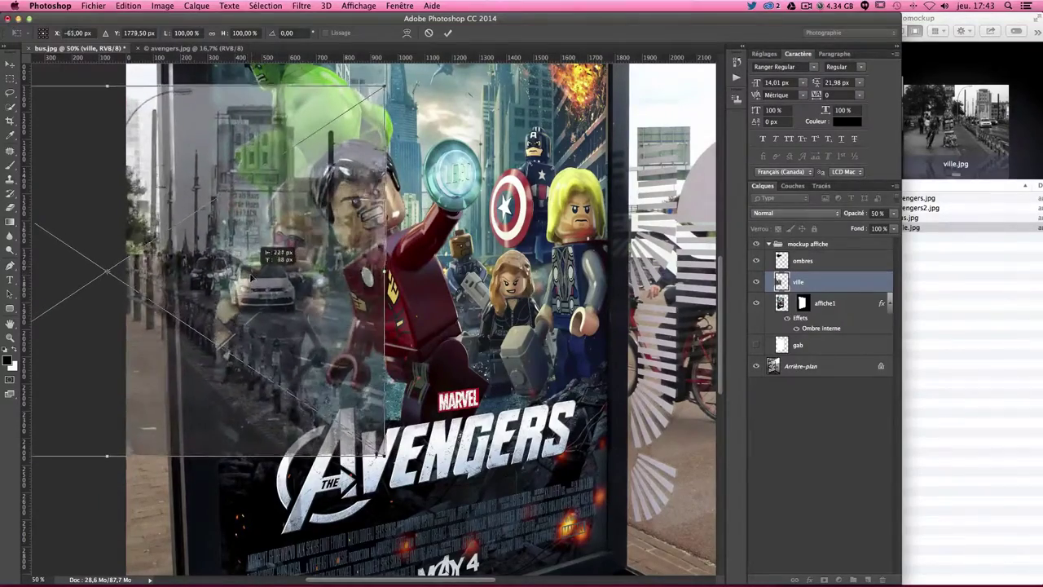
pyautogui.moveTo(216, 393); pyautogui.dragTo(238, 418)
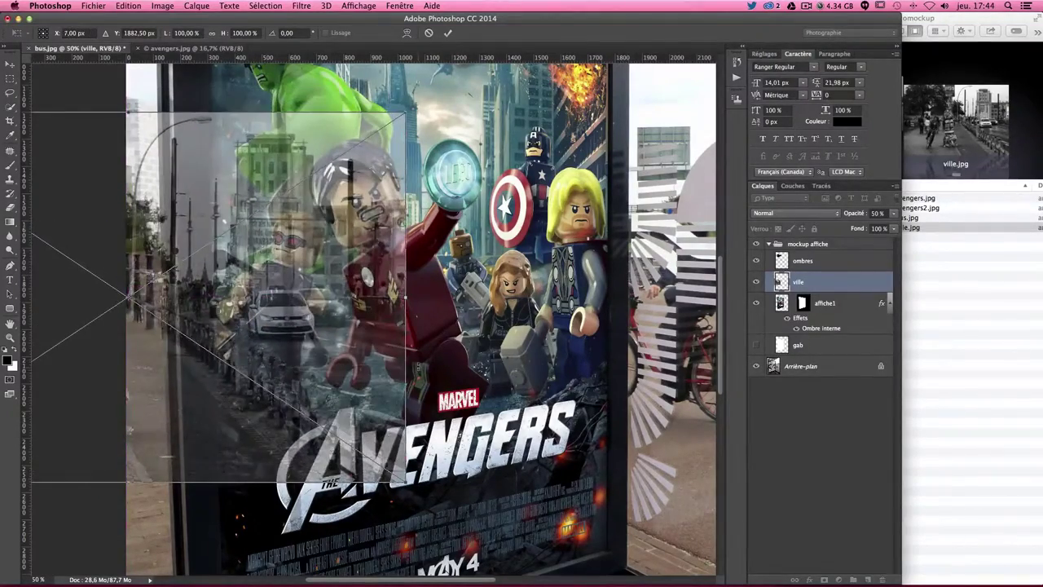
# Distort the street photo's corners toward the poster panel's top and bottom edges
pyautogui.moveTo(407, 116); pyautogui.dragTo(483, 352)
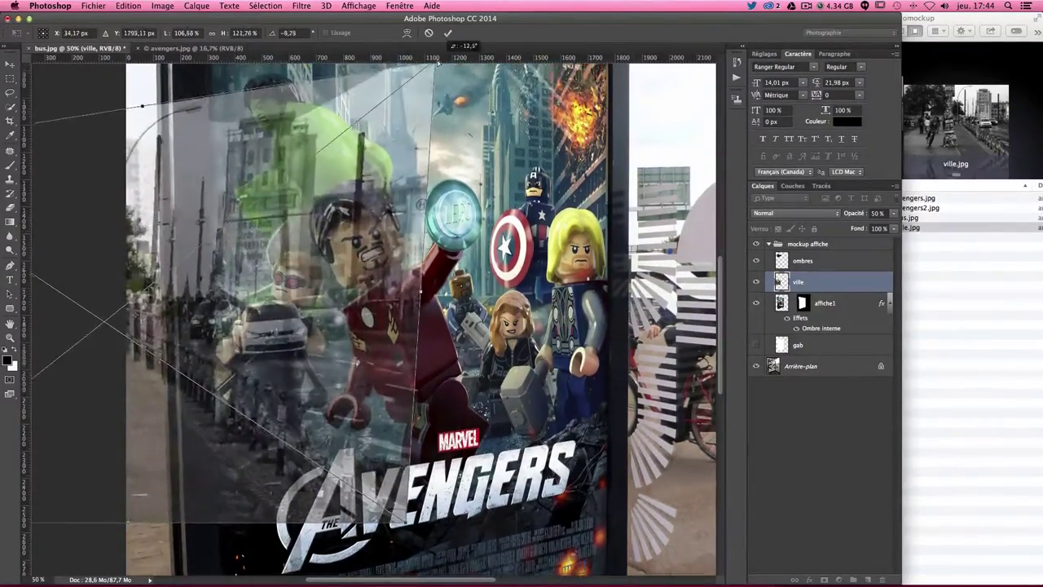
pyautogui.scroll(-5, 462, 475)
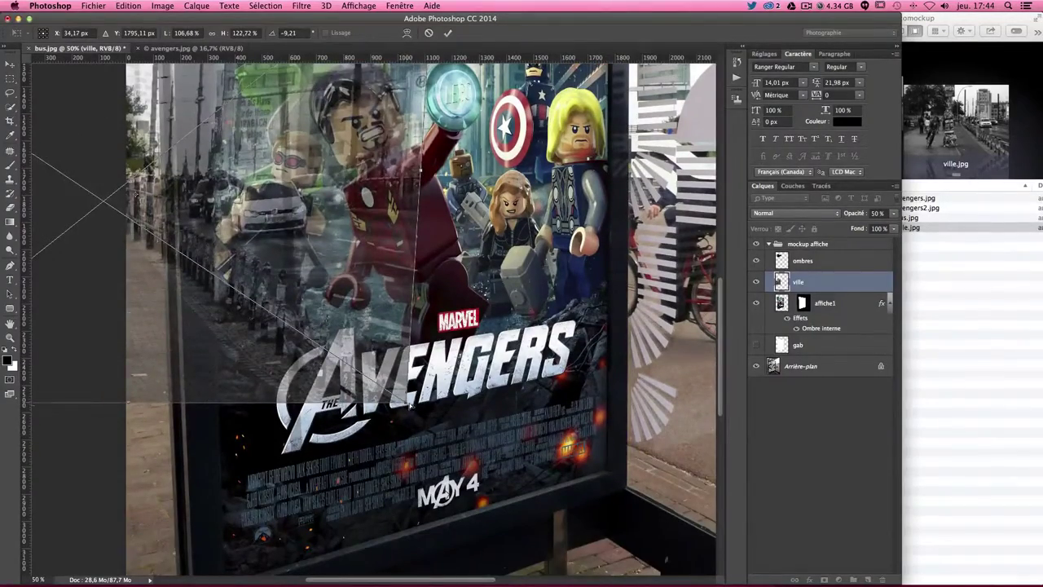
pyautogui.moveTo(410, 405); pyautogui.dragTo(524, 532)
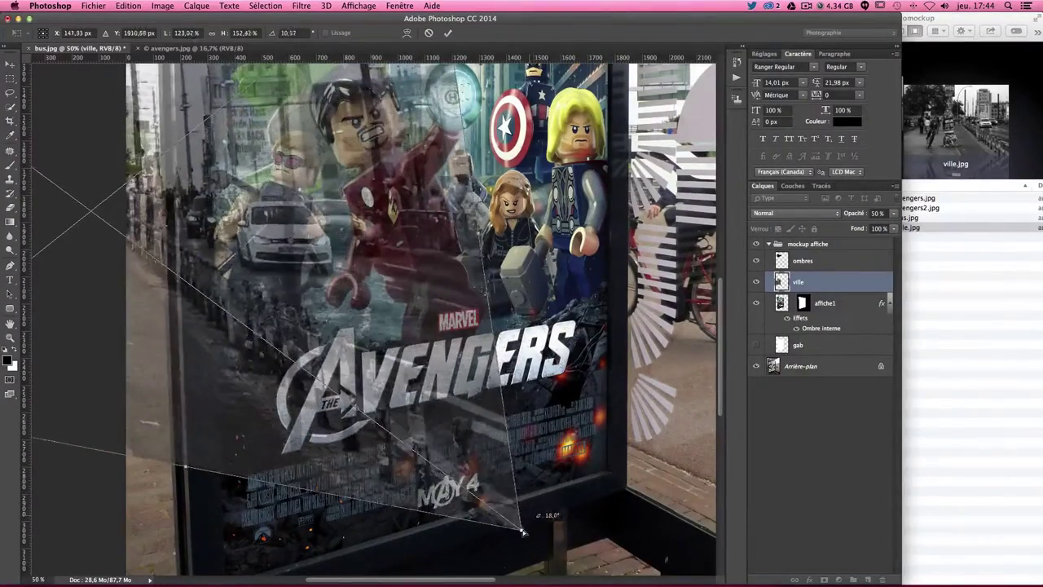
pyautogui.scroll(2, 524, 533)
pyautogui.scroll(6, 524, 532)
pyautogui.moveTo(397, 174); pyautogui.dragTo(523, 167)
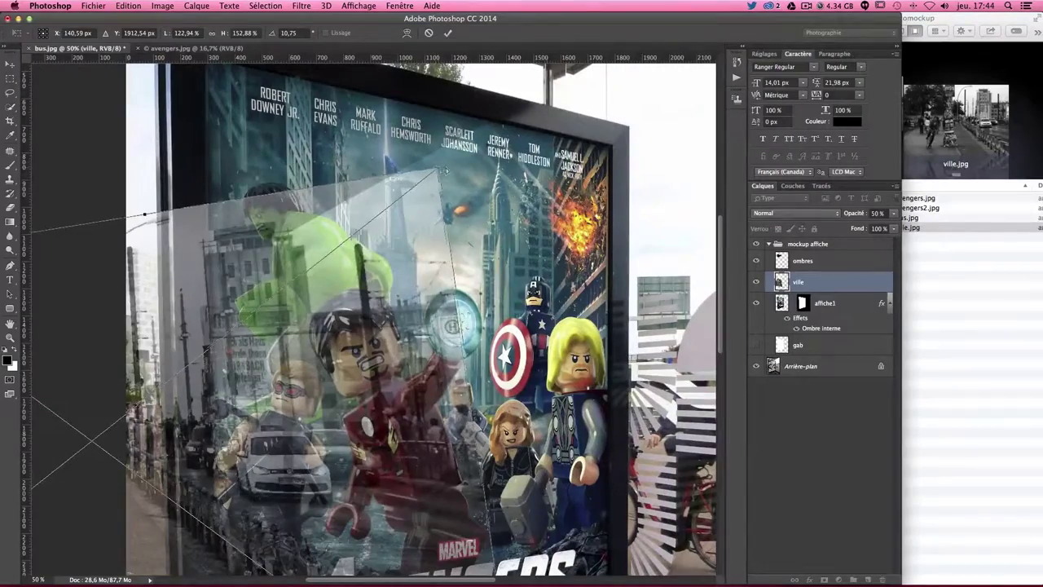
pyautogui.scroll(-2, 521, 380)
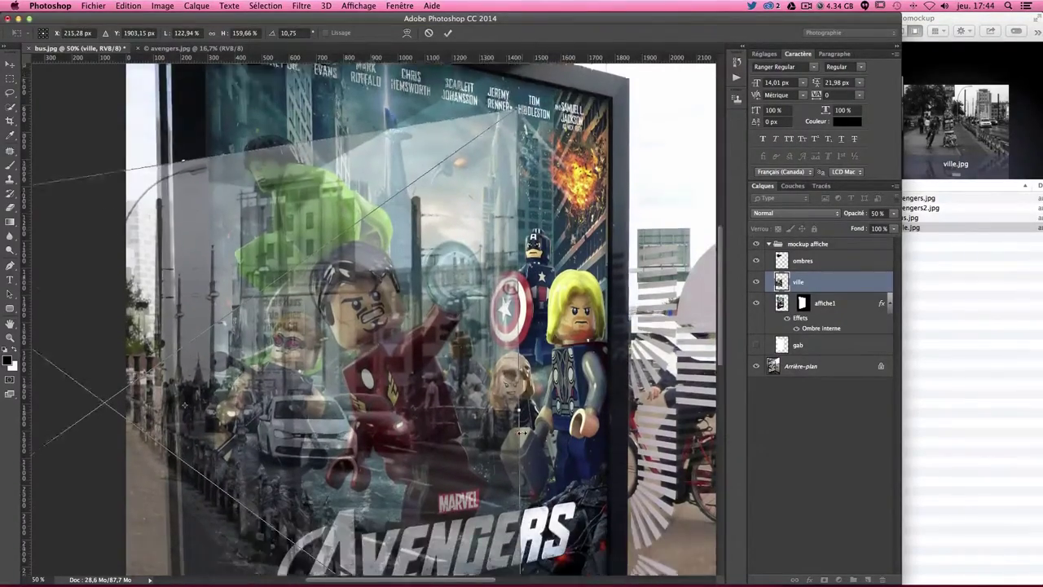
pyautogui.scroll(-4, 521, 380)
# Refine the distortion, stretching the lower-right corner to the panel corner and shifting the photo
pyautogui.moveTo(397, 392)
pyautogui.mouseDown()
pyautogui.moveTo(423, 367)
pyautogui.moveTo(408, 369)
pyautogui.mouseUp()
pyautogui.scroll(-1, 407, 369)
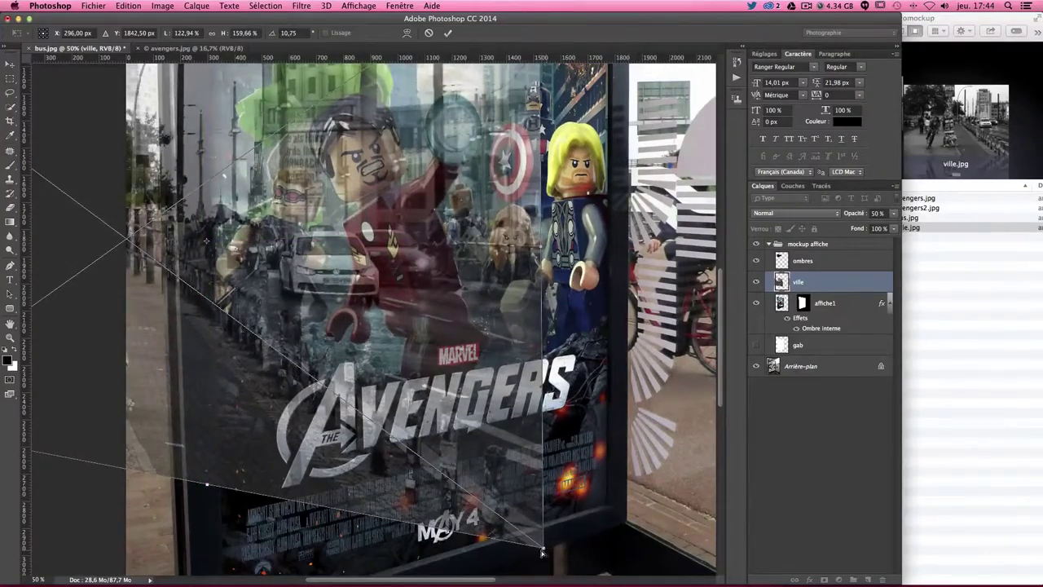
pyautogui.moveTo(544, 547); pyautogui.dragTo(629, 523)
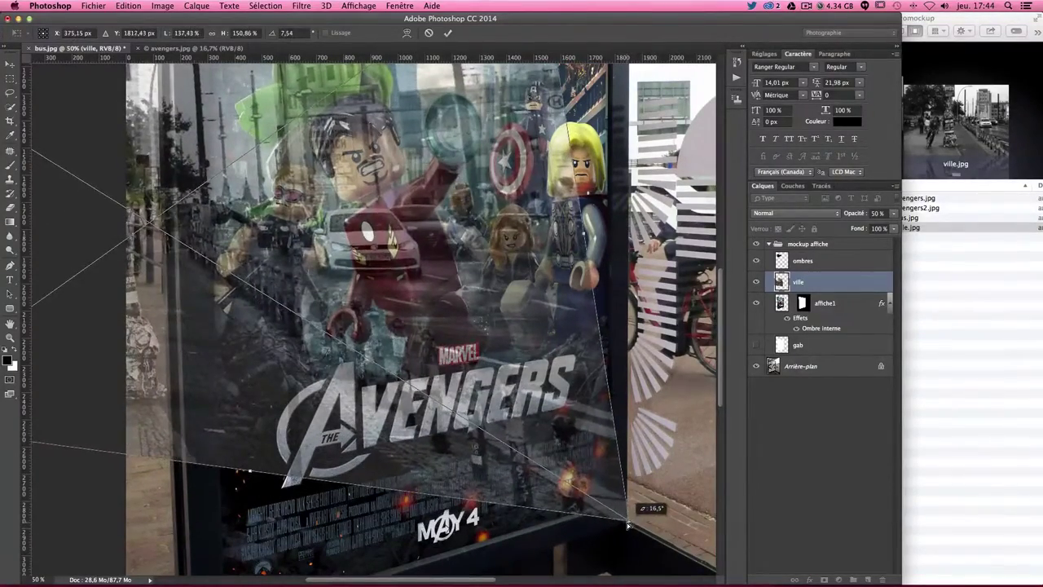
pyautogui.scroll(5, 629, 523)
pyautogui.moveTo(534, 282); pyautogui.dragTo(633, 260)
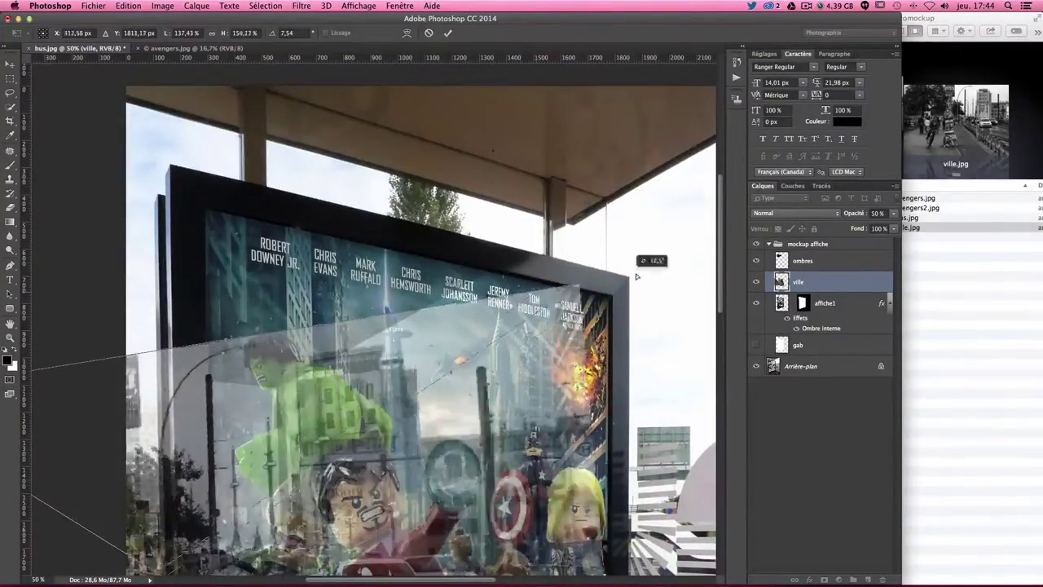
pyautogui.scroll(-5, 621, 366)
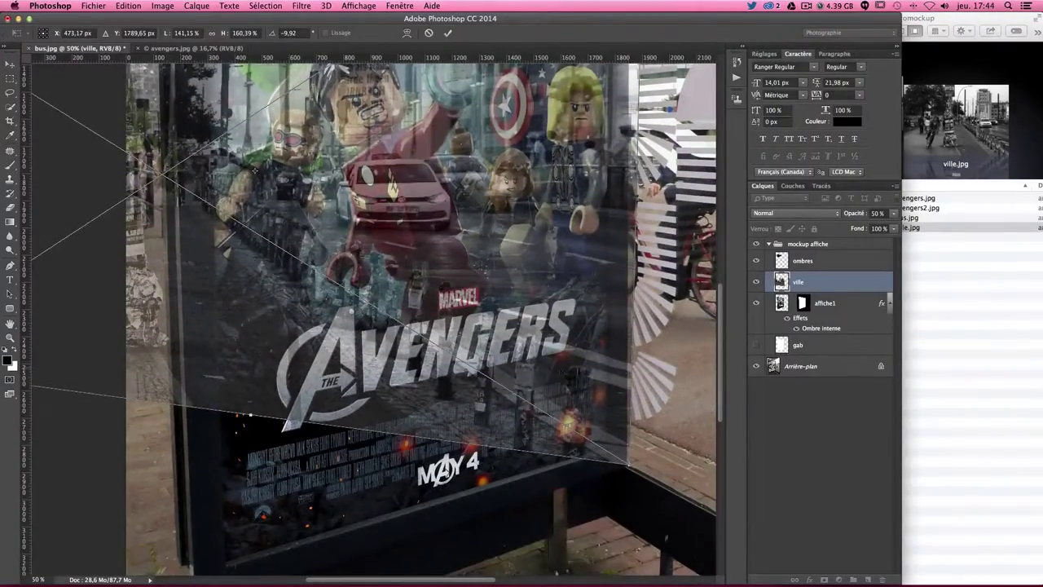
pyautogui.moveTo(500, 413)
pyautogui.mouseDown()
pyautogui.moveTo(372, 405)
pyautogui.moveTo(370, 391)
pyautogui.mouseUp()
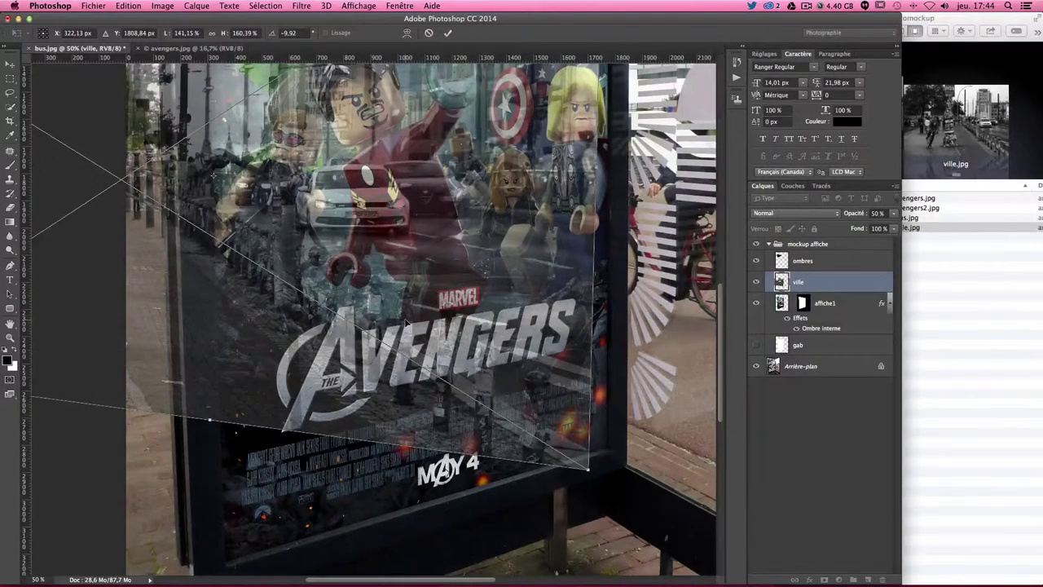
# Commit the warp, restore the street photo to 100% opacity and add a layer mask
pyautogui.press('Return')
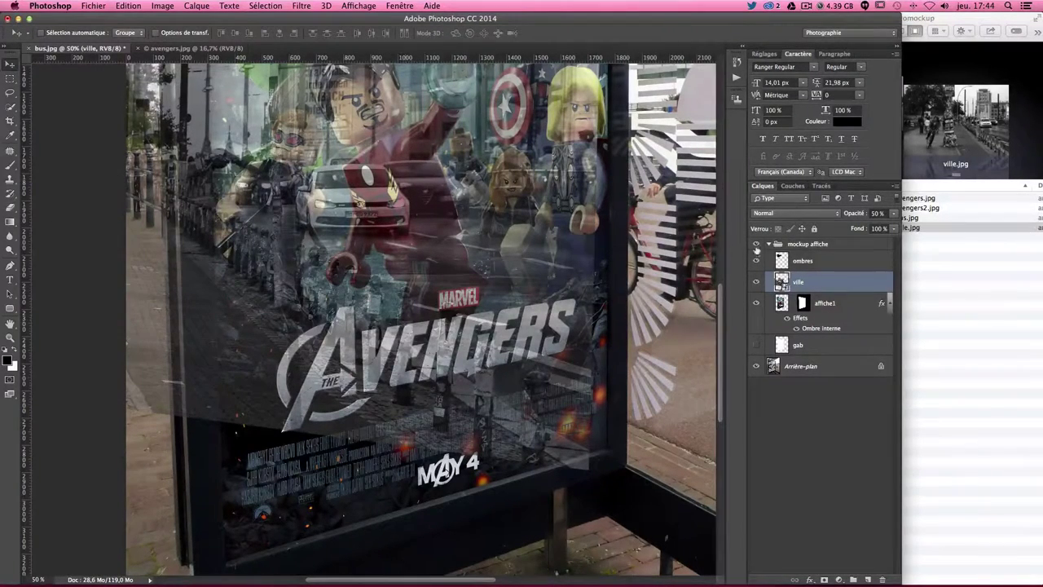
pyautogui.moveTo(894, 214); pyautogui.dragTo(924, 235)
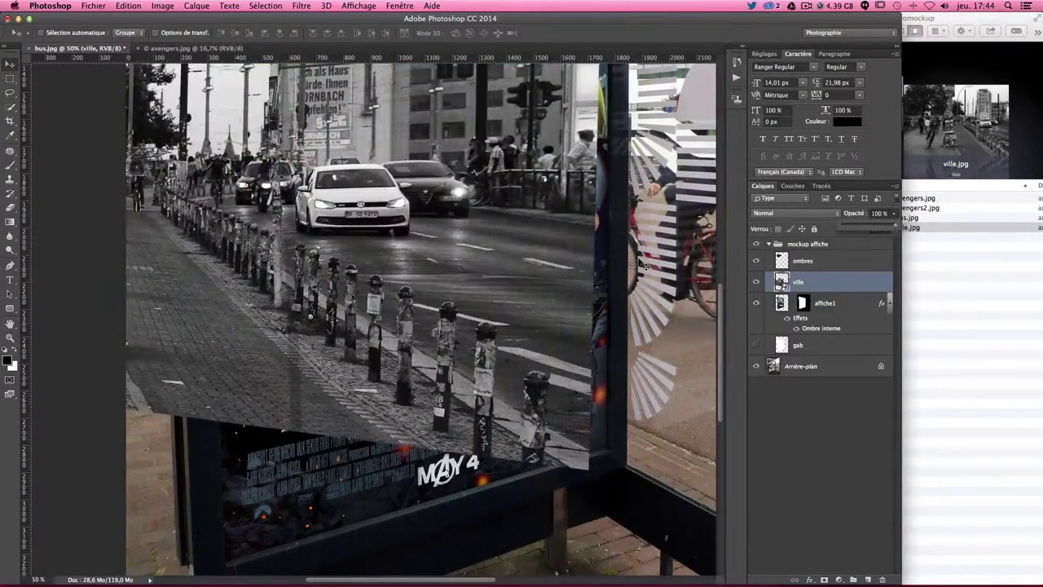
pyautogui.scroll(-1, 642, 269)
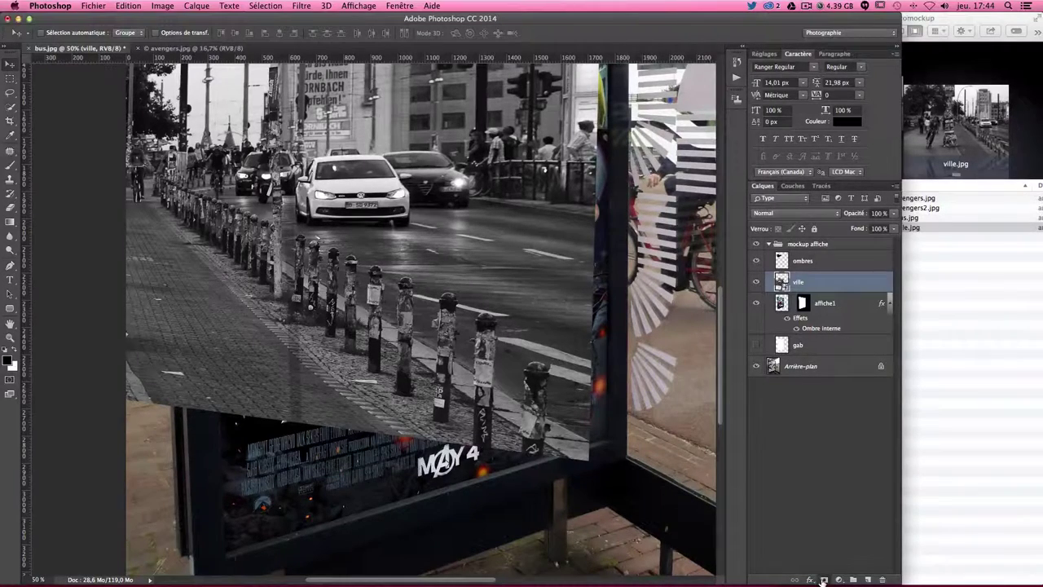
pyautogui.click(823, 580)
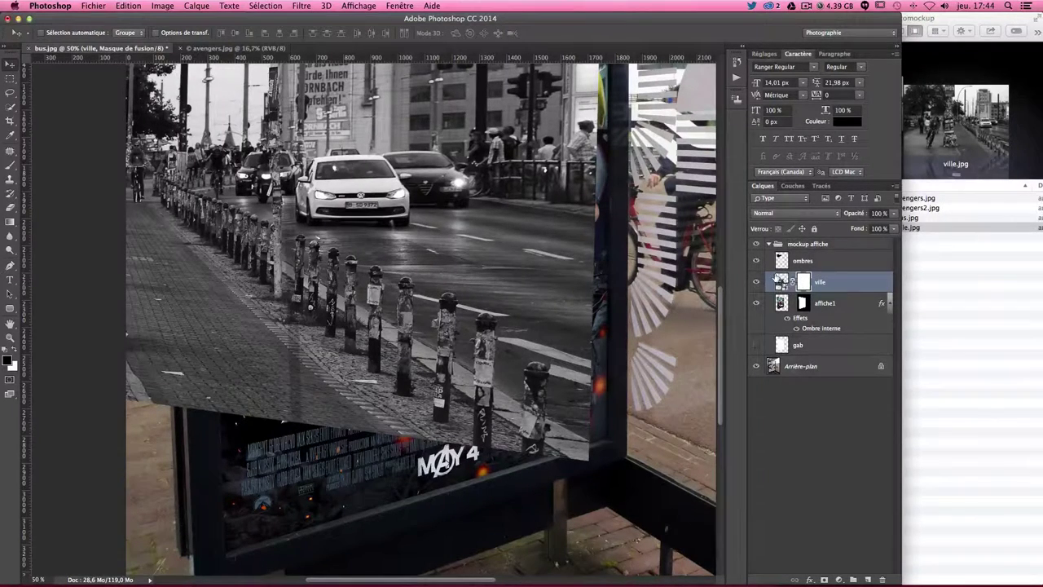
# Load the gab panel's shape as a selection from its layer thumbnail
pyautogui.keyDown('ctrl'); pyautogui.click(782, 346); pyautogui.keyUp('ctrl')
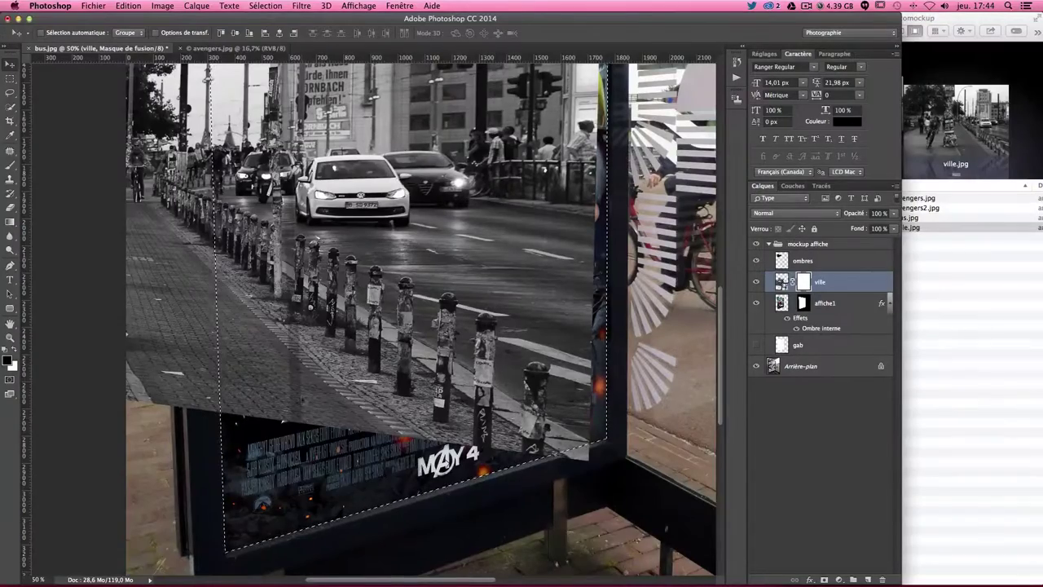
pyautogui.scroll(3, 358, 542)
pyautogui.scroll(3, 359, 541)
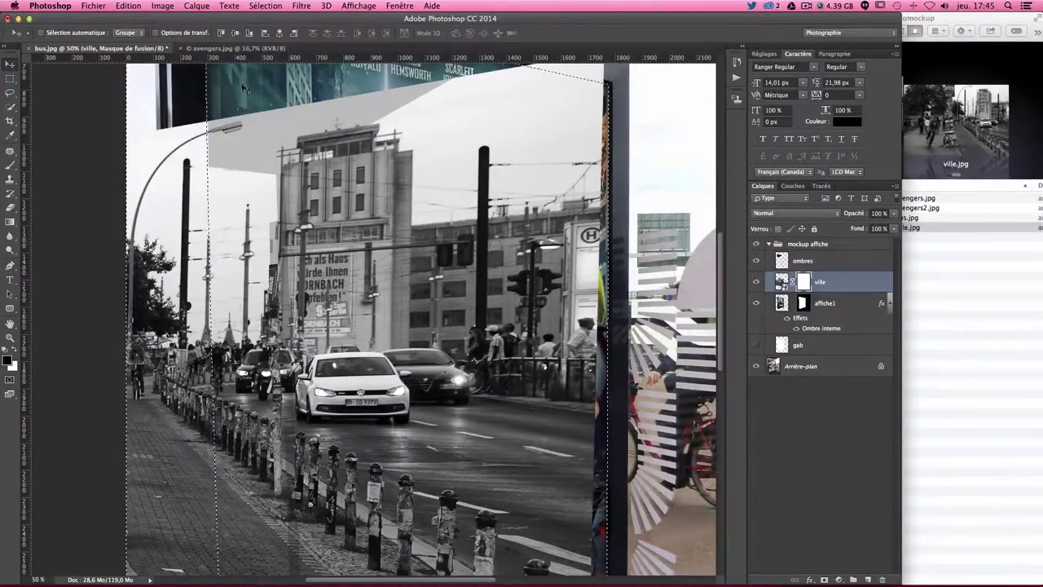
pyautogui.click(266, 10)
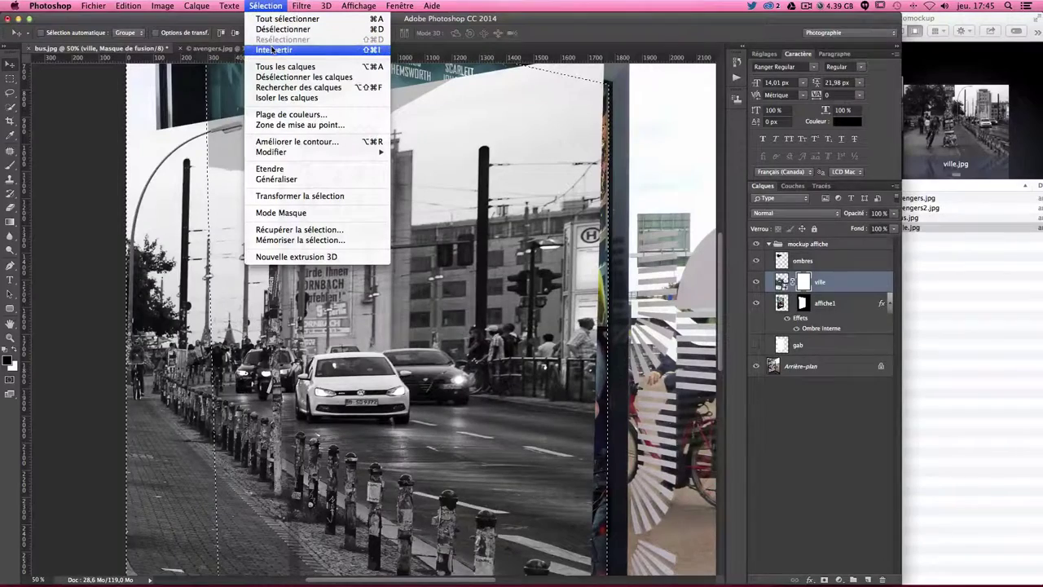
# Invert the selection around the poster panel
pyautogui.click(273, 8)
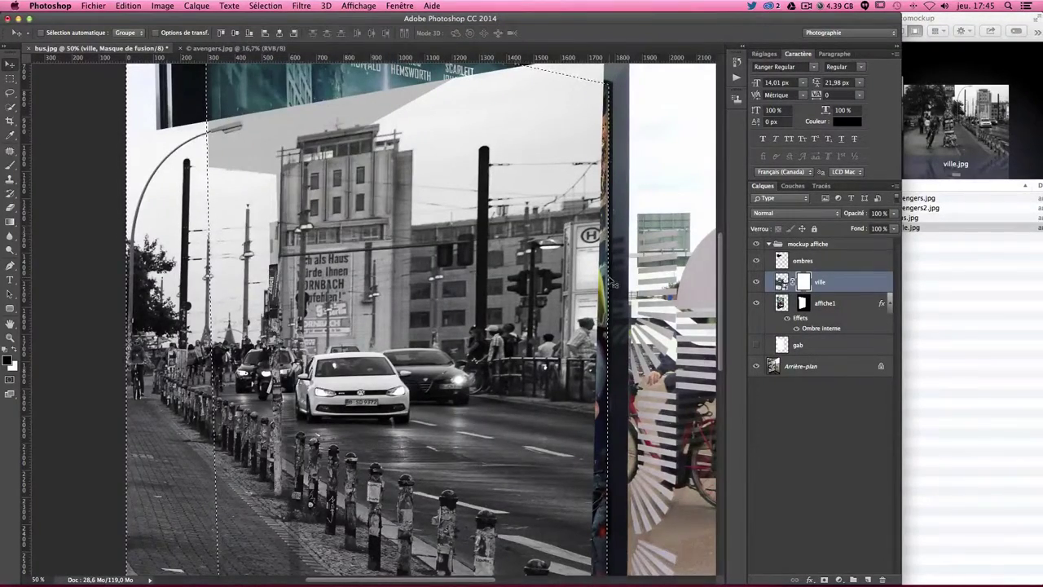
pyautogui.scroll(3, 613, 282)
pyautogui.scroll(1, 181, 146)
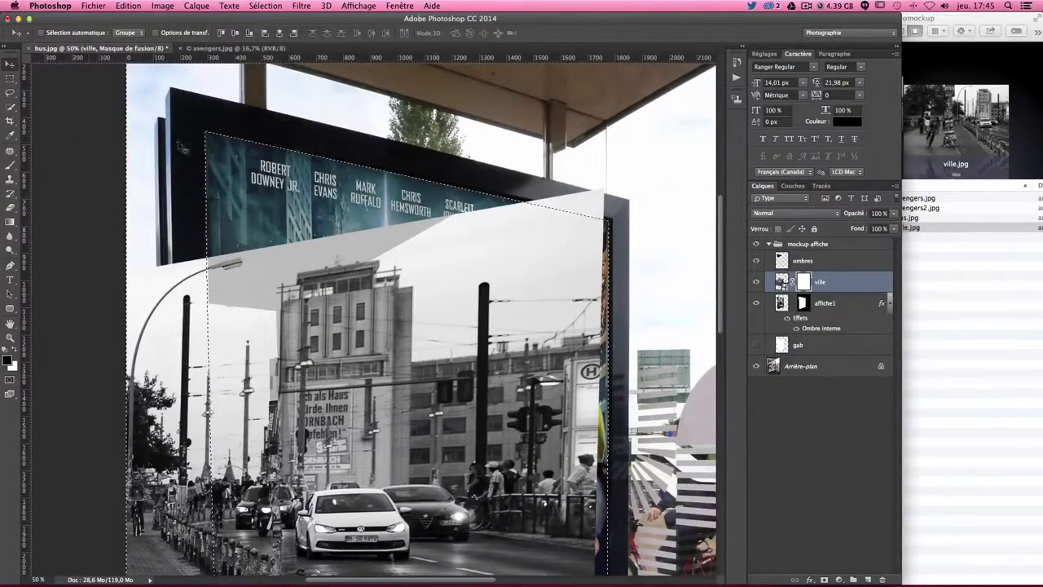
pyautogui.scroll(2, 440, 183)
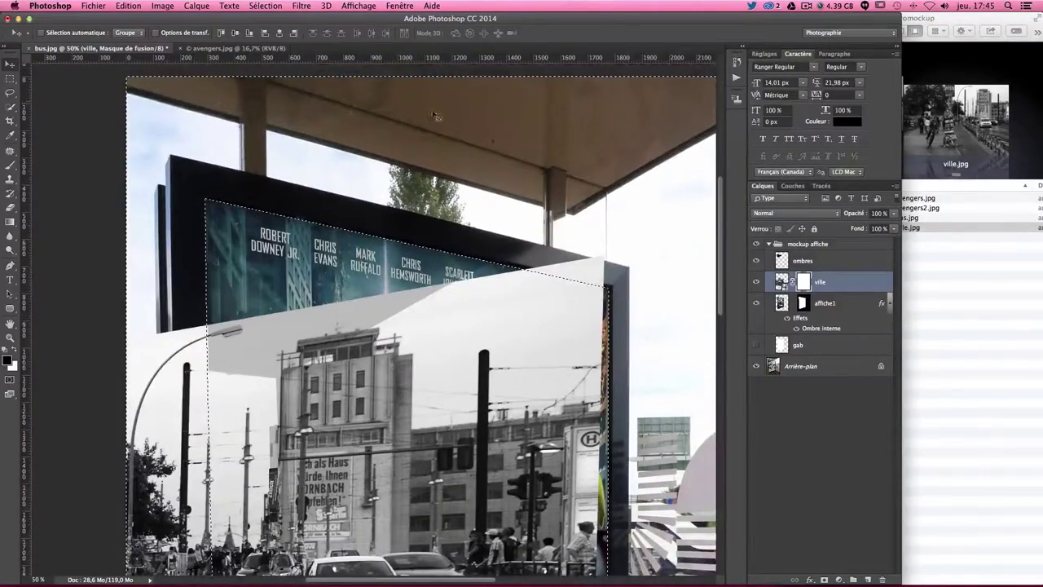
pyautogui.scroll(-2, 710, 179)
pyautogui.scroll(1, 682, 163)
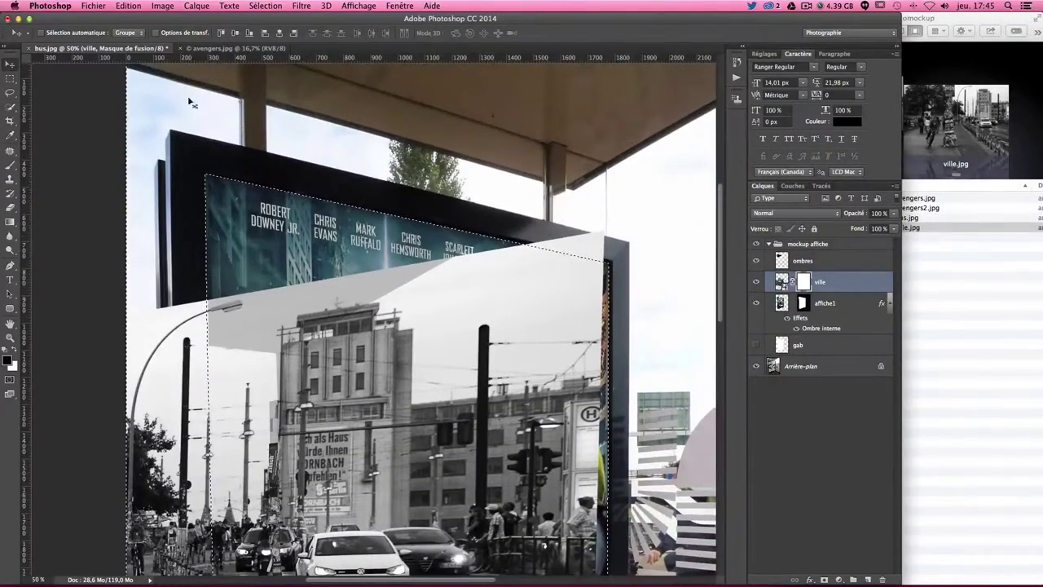
pyautogui.scroll(-3, 709, 204)
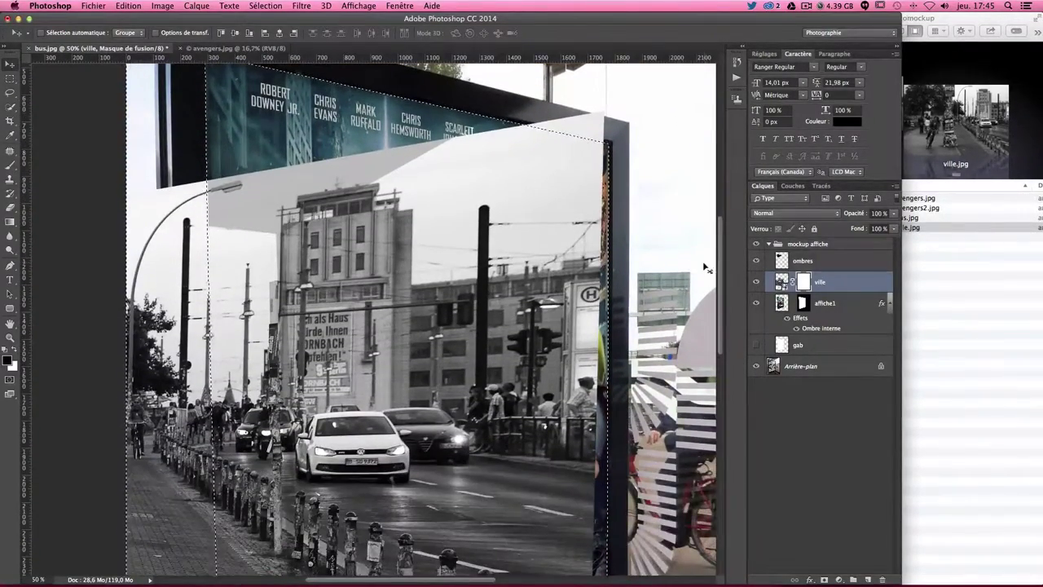
pyautogui.scroll(-4, 706, 269)
pyautogui.scroll(-1, 704, 273)
pyautogui.scroll(-2, 706, 277)
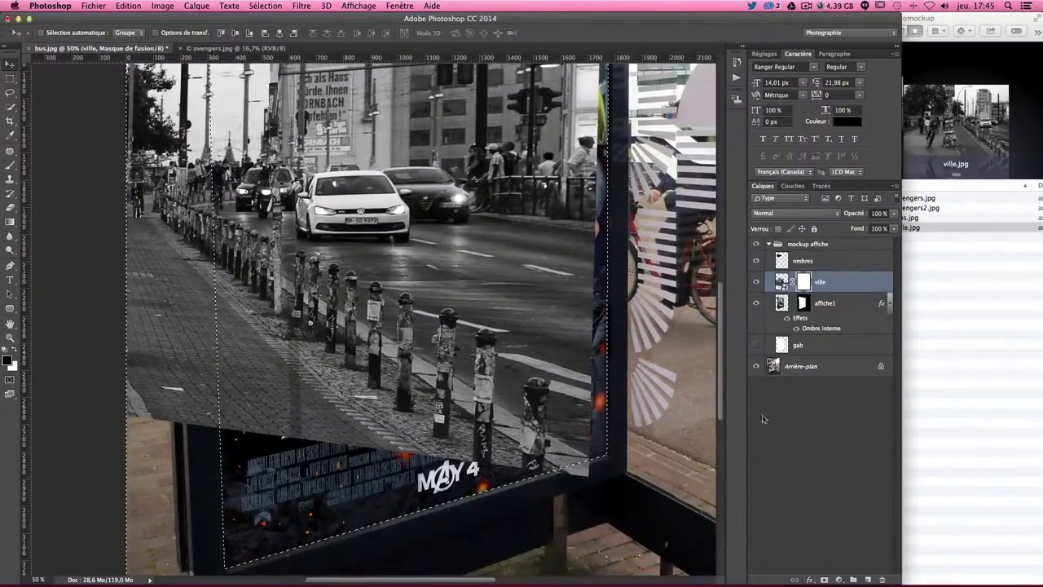
pyautogui.scroll(1, 651, 309)
pyautogui.scroll(2, 634, 283)
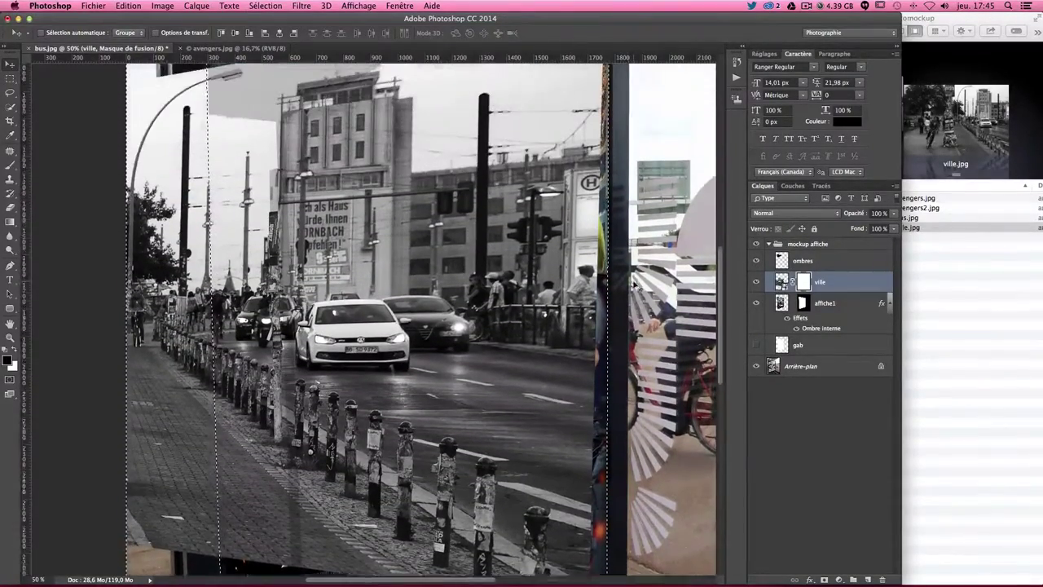
pyautogui.scroll(1, 635, 283)
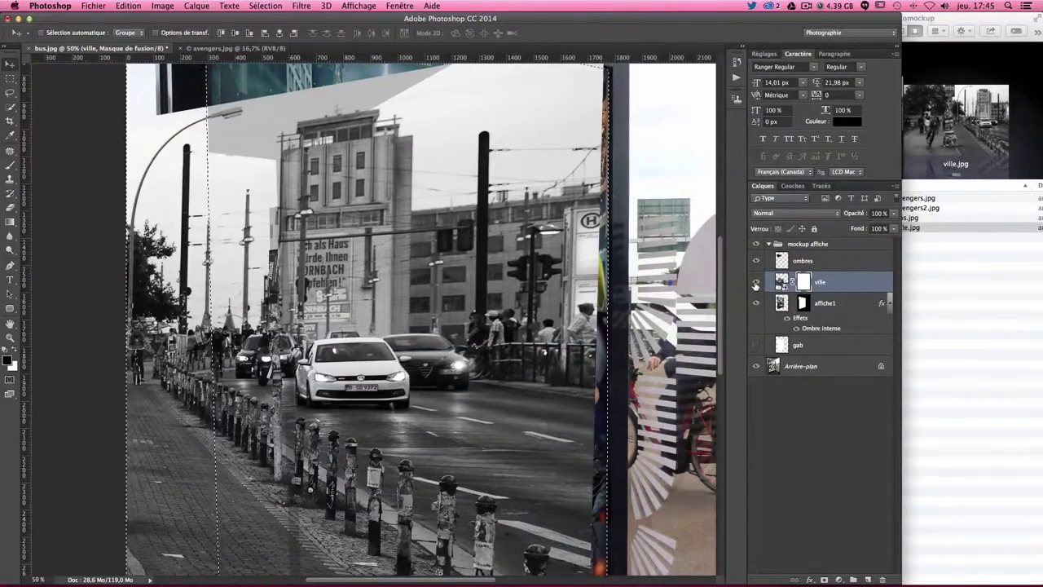
# Fill the ville mask selection with the foreground colour and deselect
pyautogui.click(128, 5)
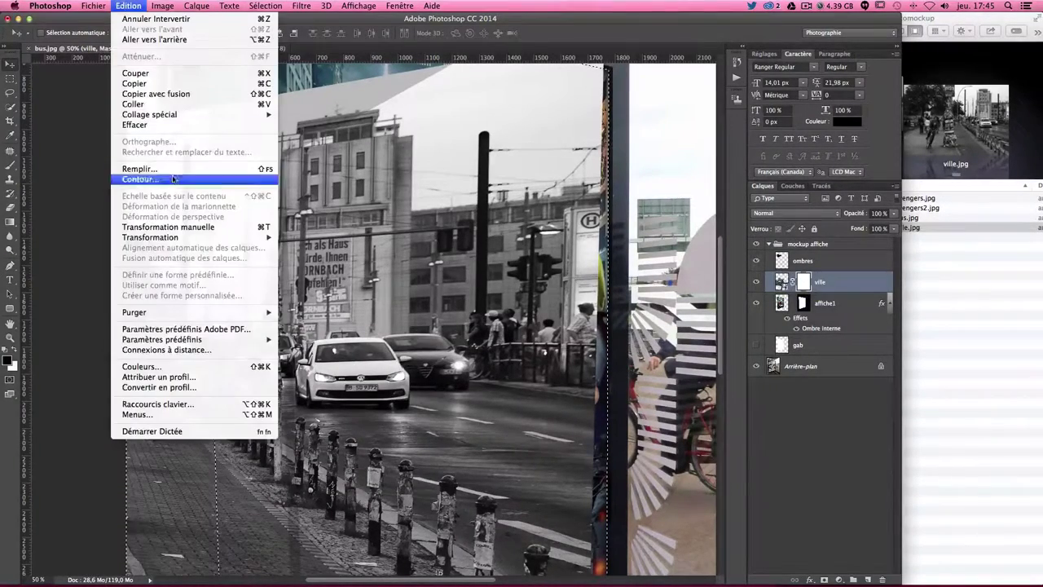
pyautogui.click(167, 168)
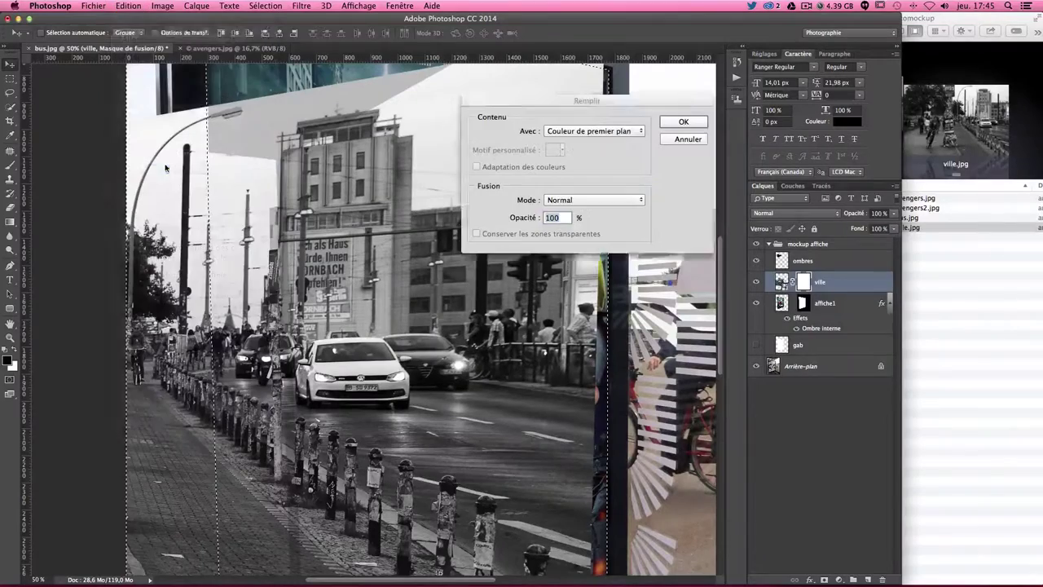
pyautogui.click(683, 122)
pyautogui.hotkey('ctrl', 'd')
pyautogui.press('v')
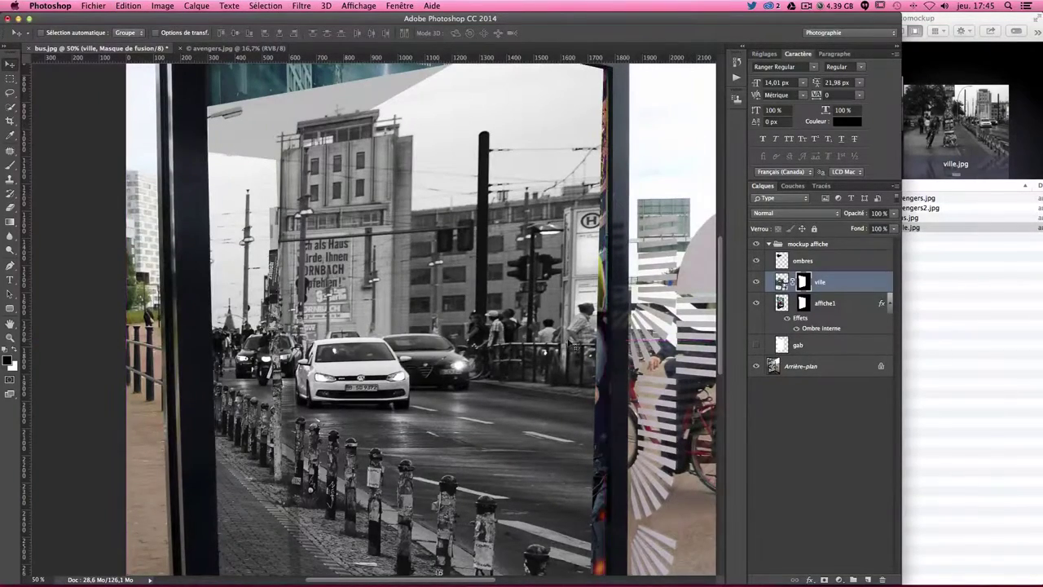
# Switch from the mask back to editing the ville photo itself
pyautogui.scroll(2, 424, 318)
pyautogui.scroll(-3, 220, 395)
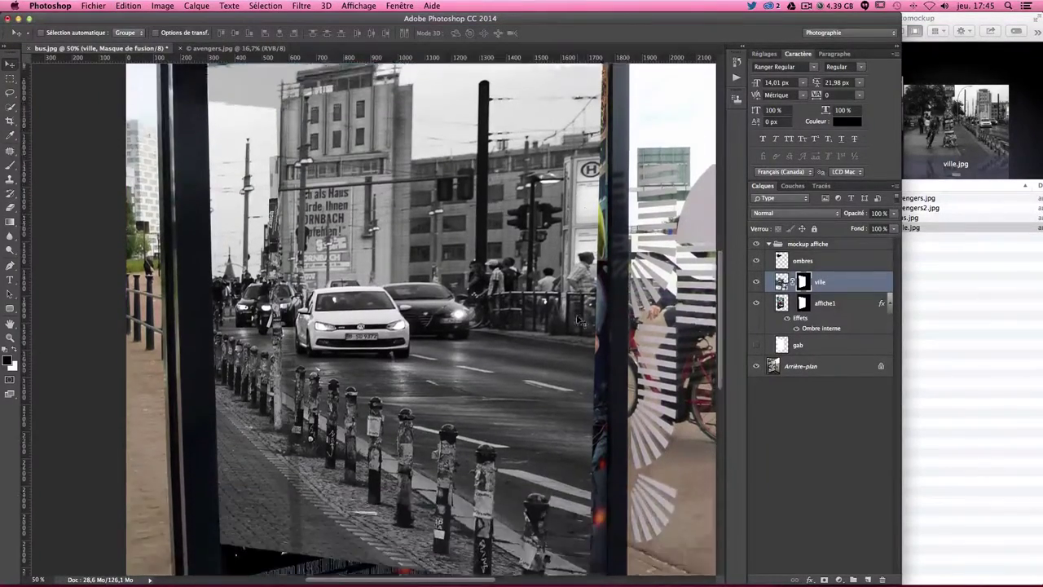
pyautogui.scroll(-2, 220, 395)
pyautogui.scroll(4, 220, 395)
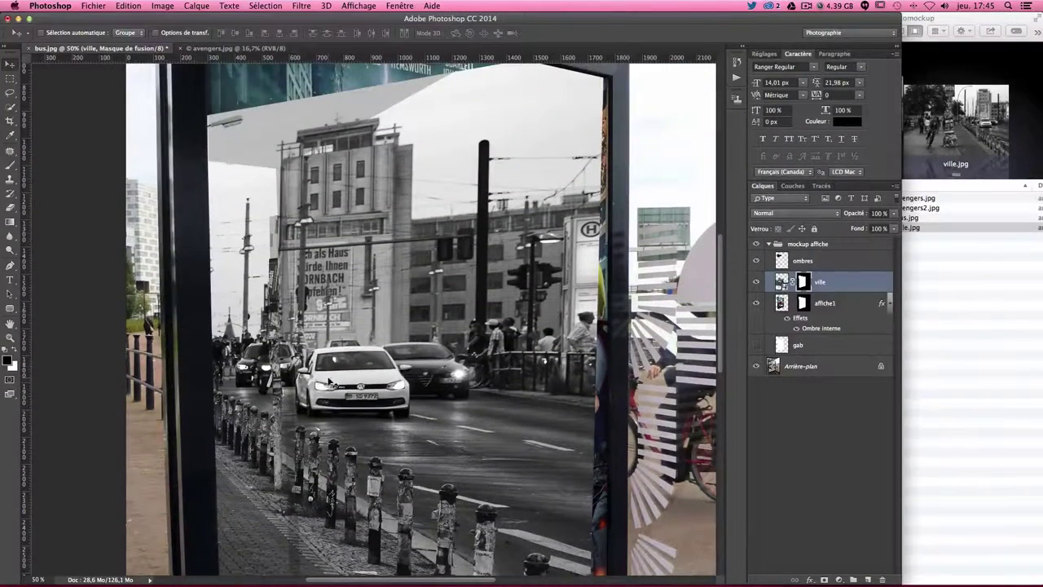
pyautogui.click(782, 282)
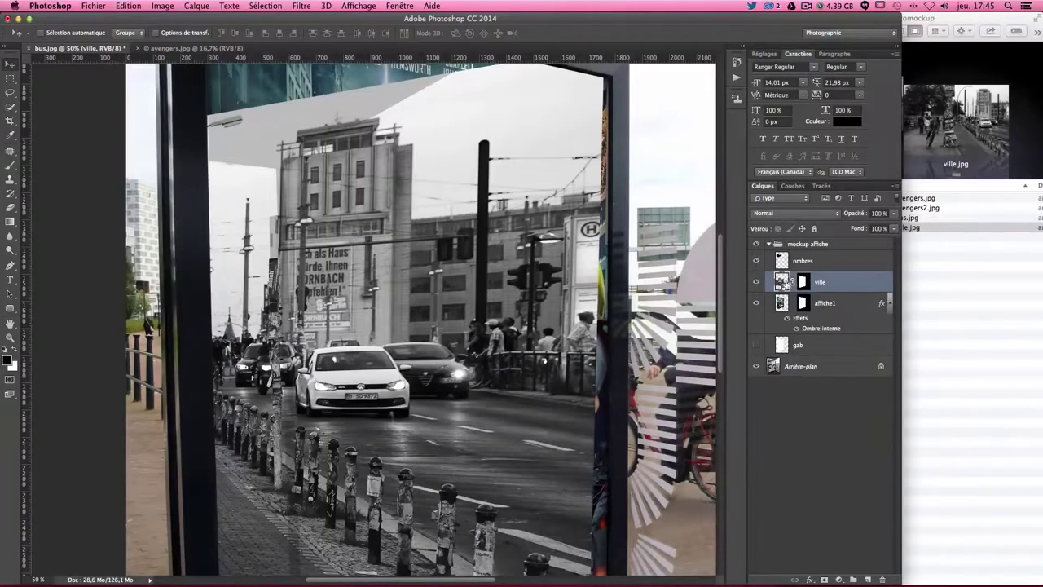
# Set the ville street-photo layer's blend mode to Incrustation (Overlay)
pyautogui.click(778, 215)
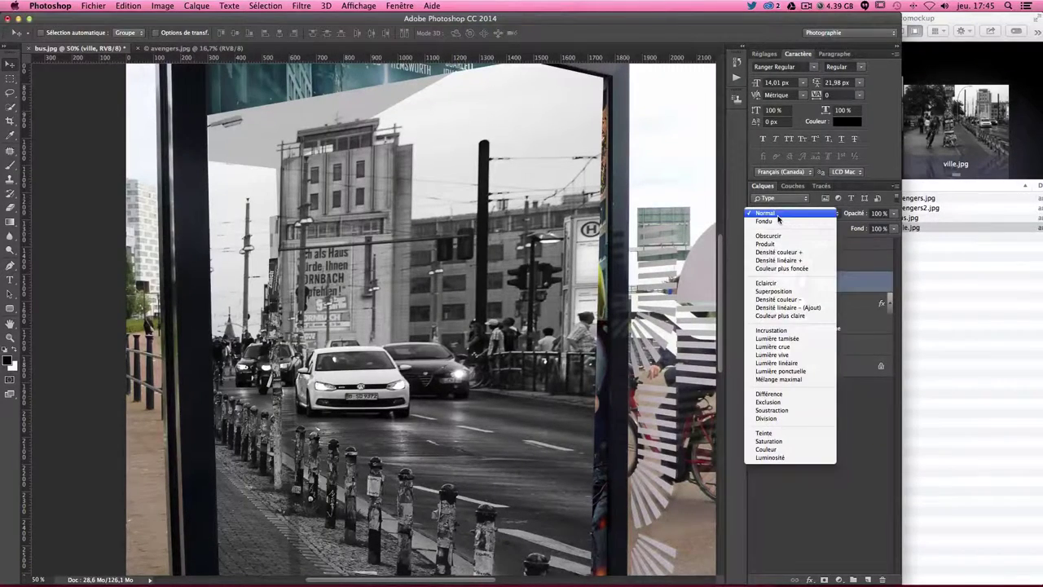
pyautogui.click(778, 330)
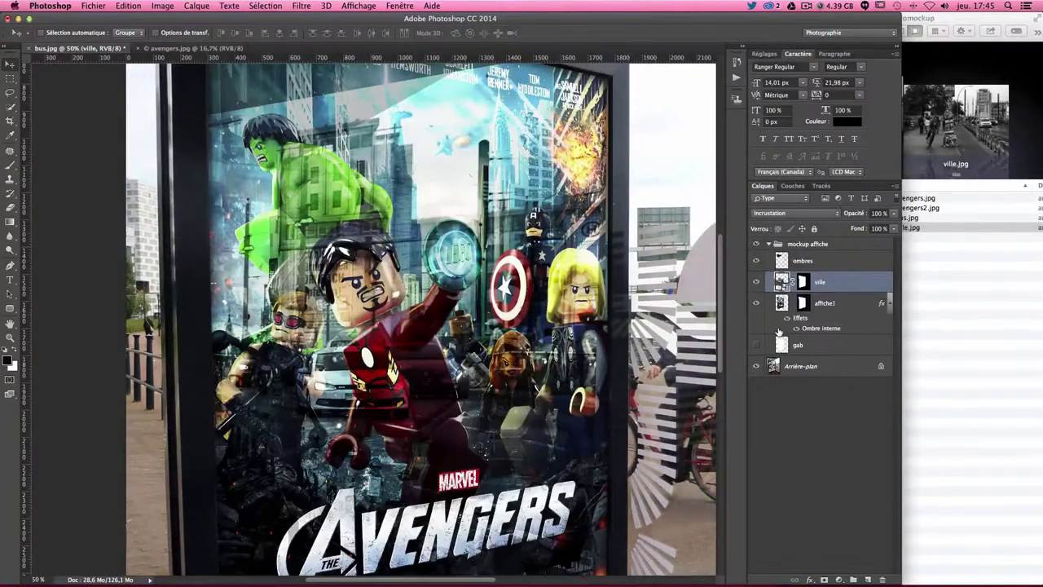
pyautogui.scroll(3, 338, 371)
pyautogui.scroll(-2, 337, 372)
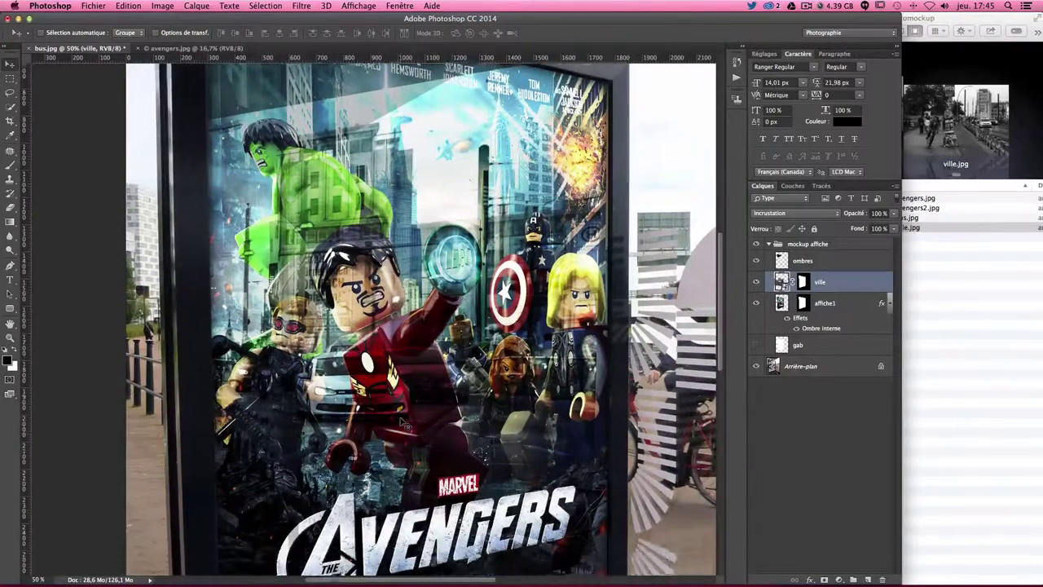
pyautogui.scroll(2, 406, 424)
# Lower the ville layer's opacity to 15%
pyautogui.click(893, 212)
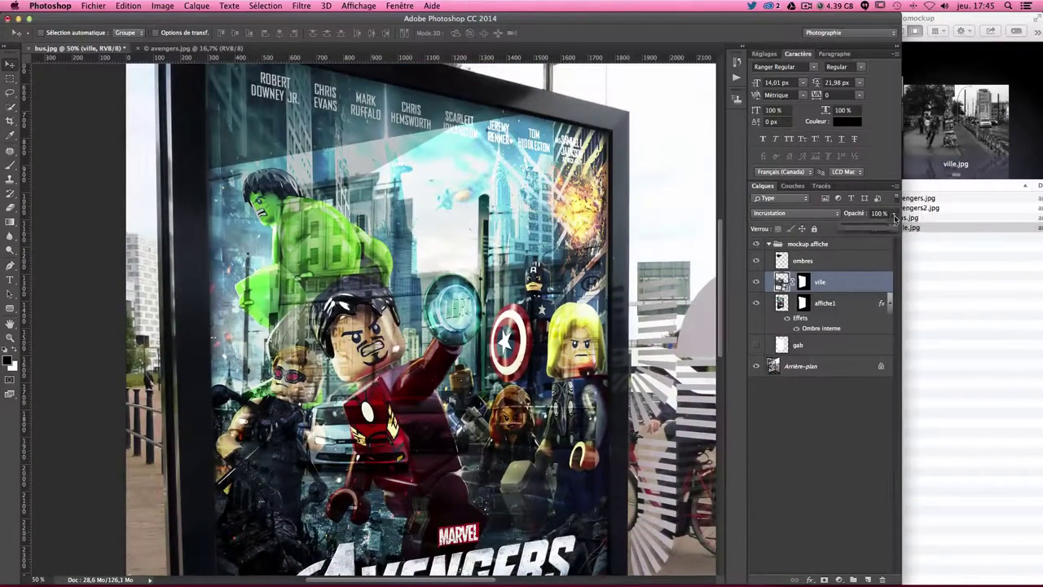
pyautogui.moveTo(892, 229); pyautogui.dragTo(847, 229)
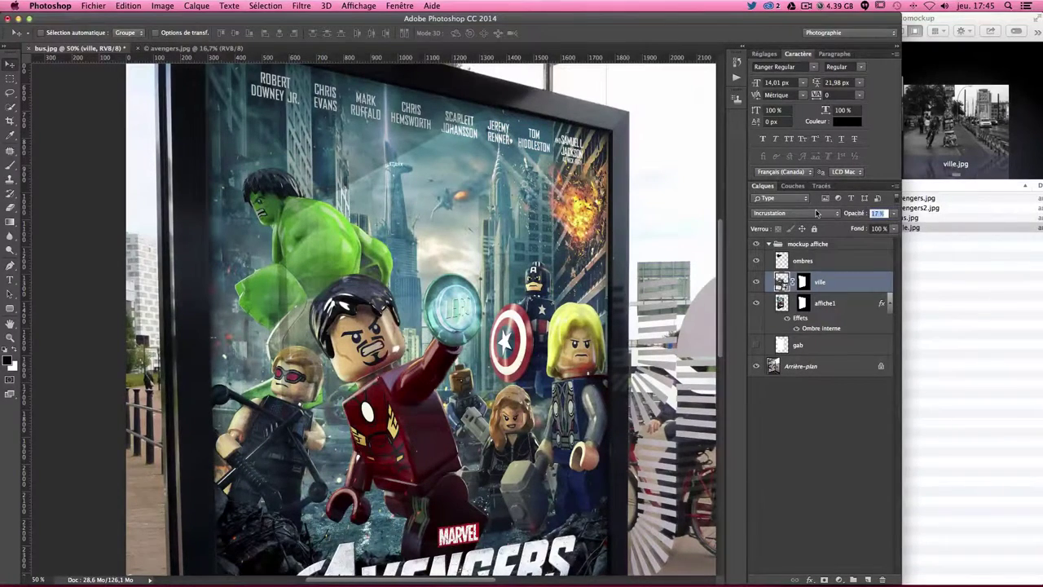
pyautogui.write('0')
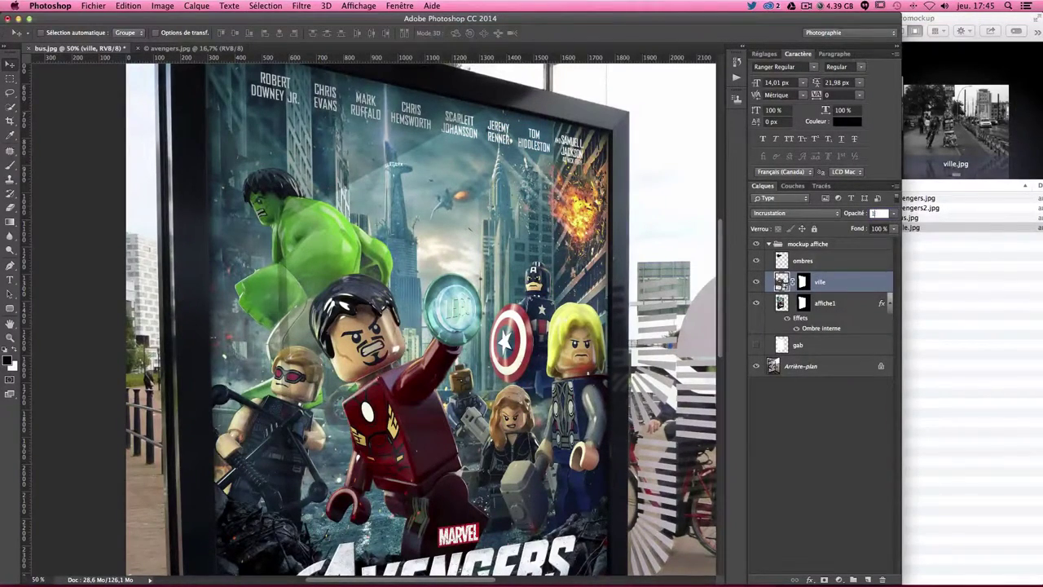
pyautogui.write('0')
pyautogui.press('Return')
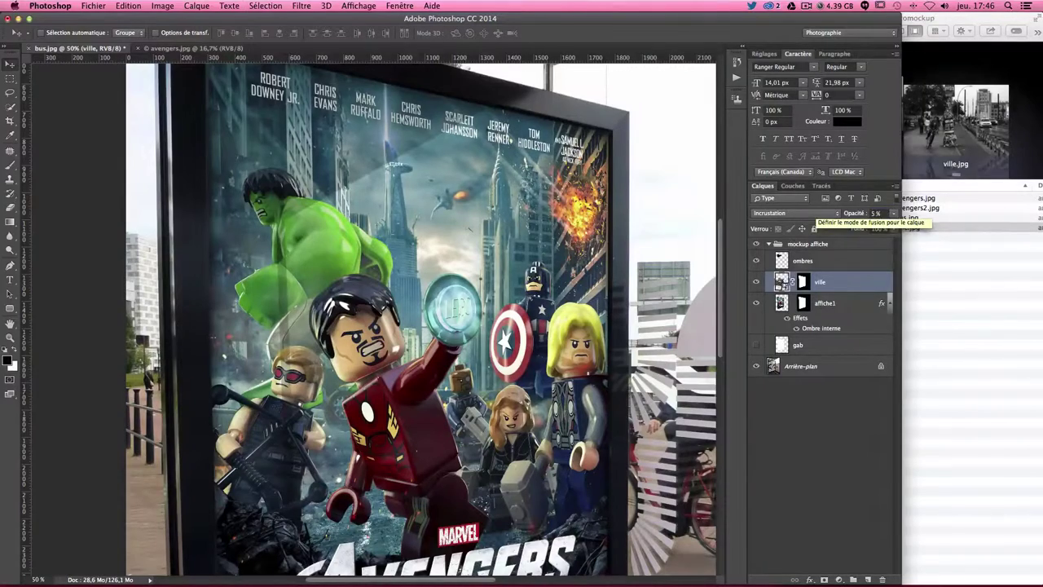
pyautogui.scroll(-2, 611, 237)
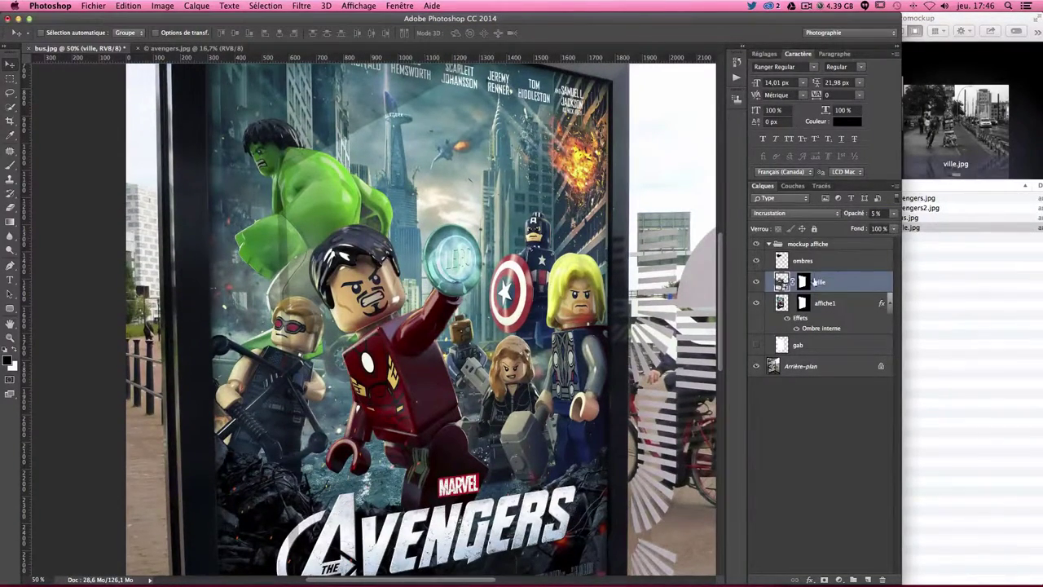
pyautogui.click(875, 213)
pyautogui.write('15')
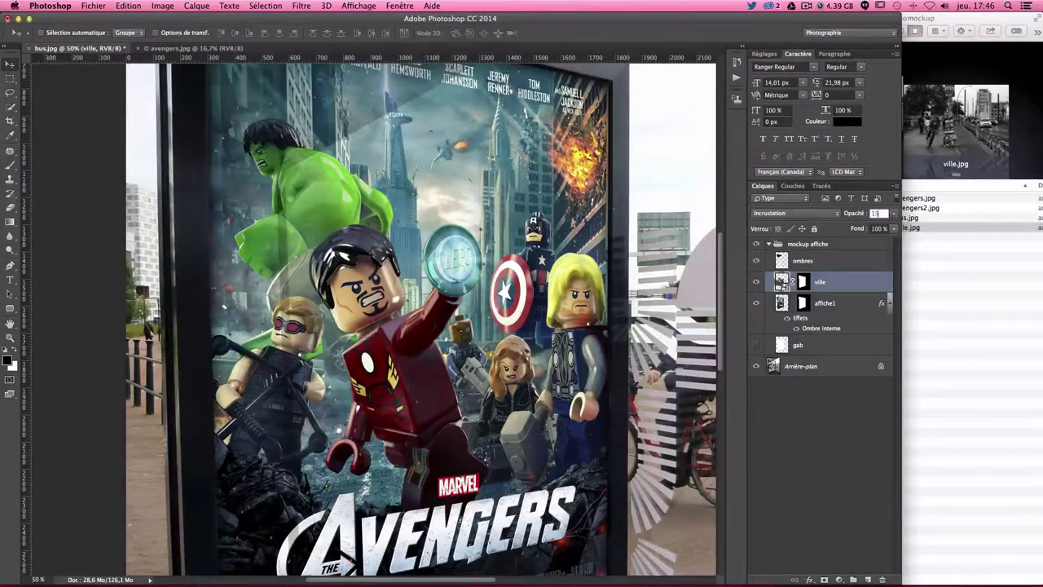
pyautogui.press('Return')
# Toggle the ville reflection's visibility to compare with and without it
pyautogui.click(755, 281)
pyautogui.click(755, 281)
pyautogui.click(755, 281)
pyautogui.click(755, 281)
pyautogui.click(755, 281)
pyautogui.click(755, 281)
pyautogui.scroll(2, 582, 277)
# Toggle the ville reflection on and off again to compare, leaving it visible
pyautogui.click(756, 281)
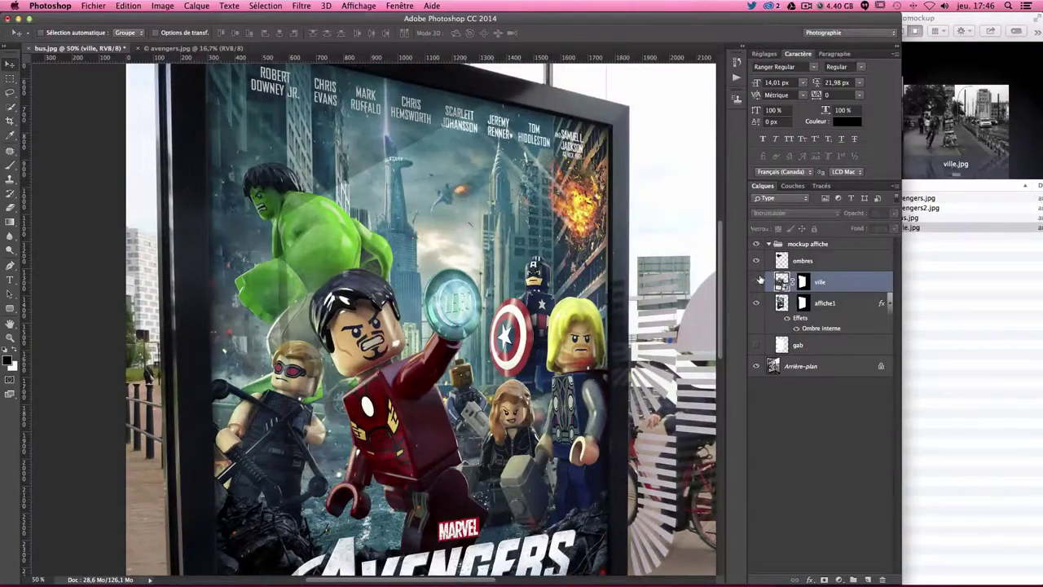
pyautogui.click(756, 282)
pyautogui.scroll(-2, 683, 317)
pyautogui.scroll(-1, 683, 318)
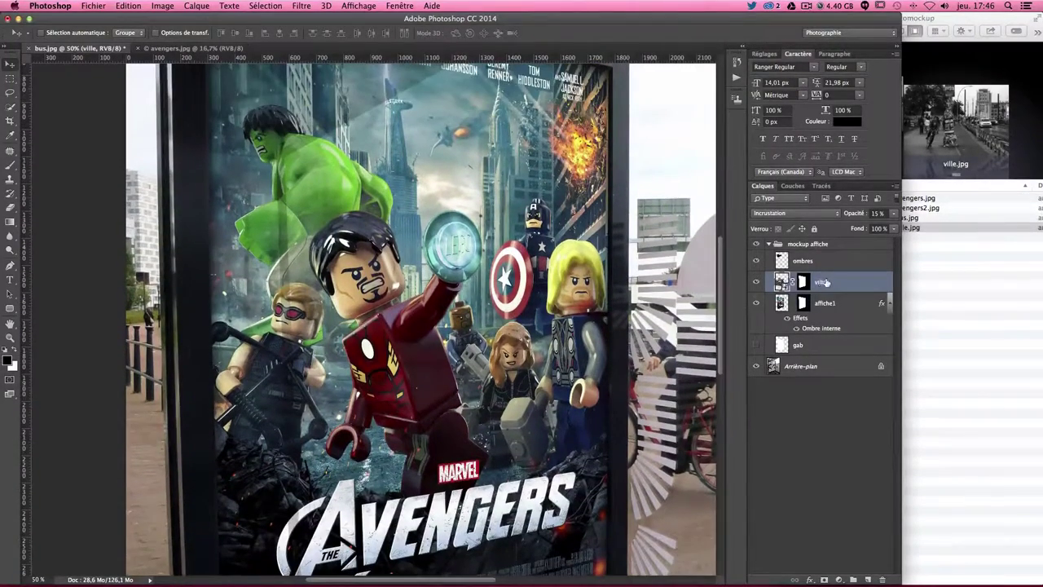
pyautogui.click(755, 281)
pyautogui.click(755, 282)
pyautogui.scroll(-3, 707, 309)
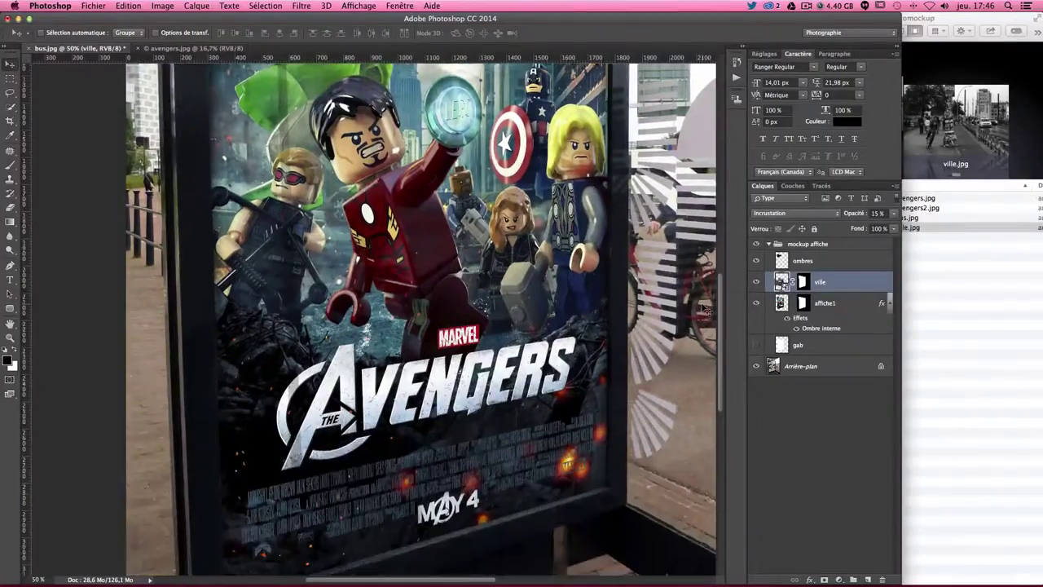
pyautogui.scroll(2, 707, 310)
pyautogui.scroll(3, 707, 309)
# Zoom out to see the whole shelter and select the ombres layer
pyautogui.hotkey('ctrl', '-')
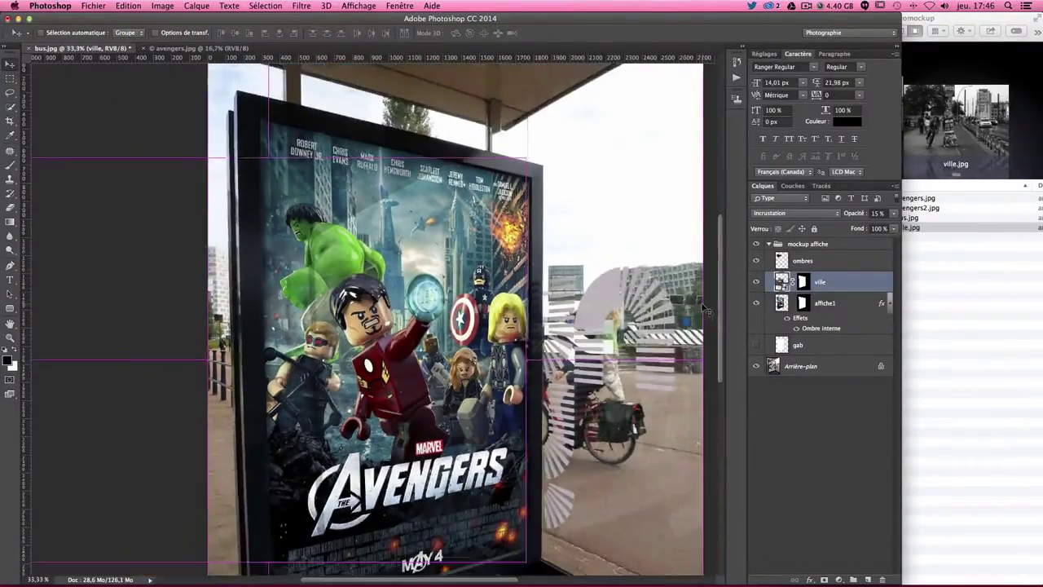
pyautogui.scroll(-2, 647, 353)
pyautogui.scroll(2, 647, 353)
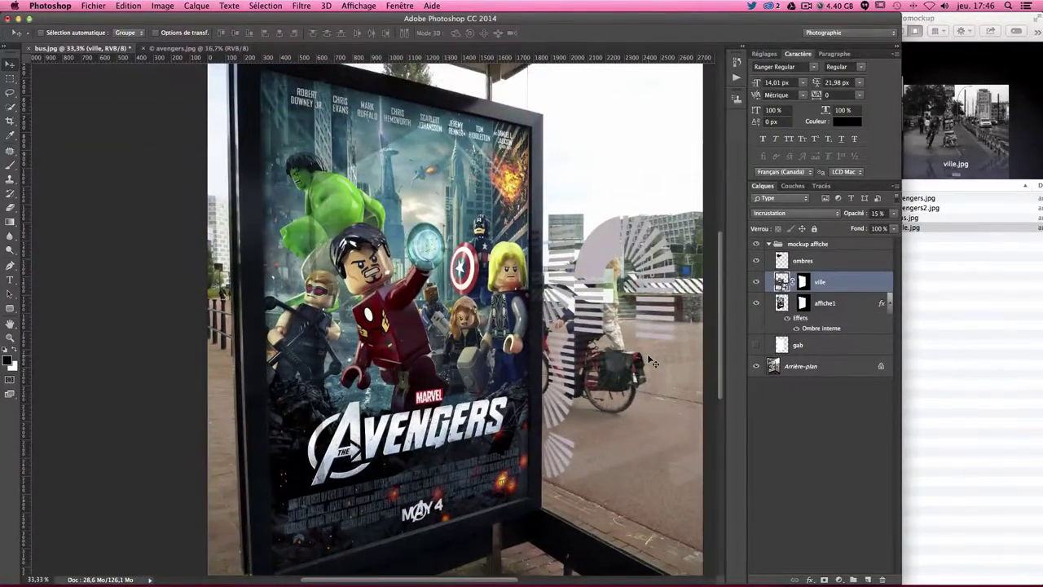
pyautogui.scroll(1, 651, 361)
pyautogui.scroll(1, 652, 361)
pyautogui.scroll(1, 652, 361)
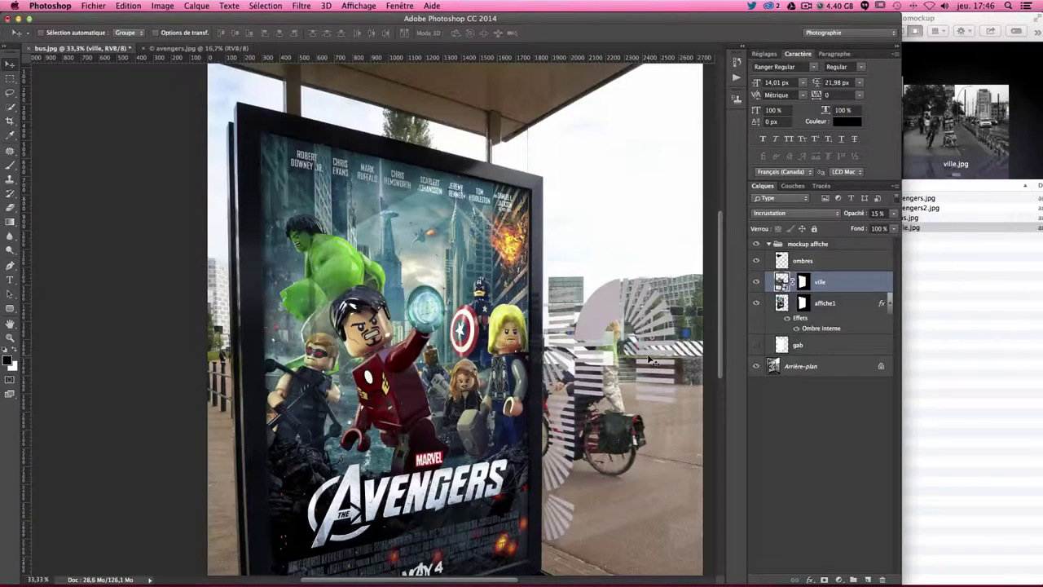
pyautogui.click(796, 263)
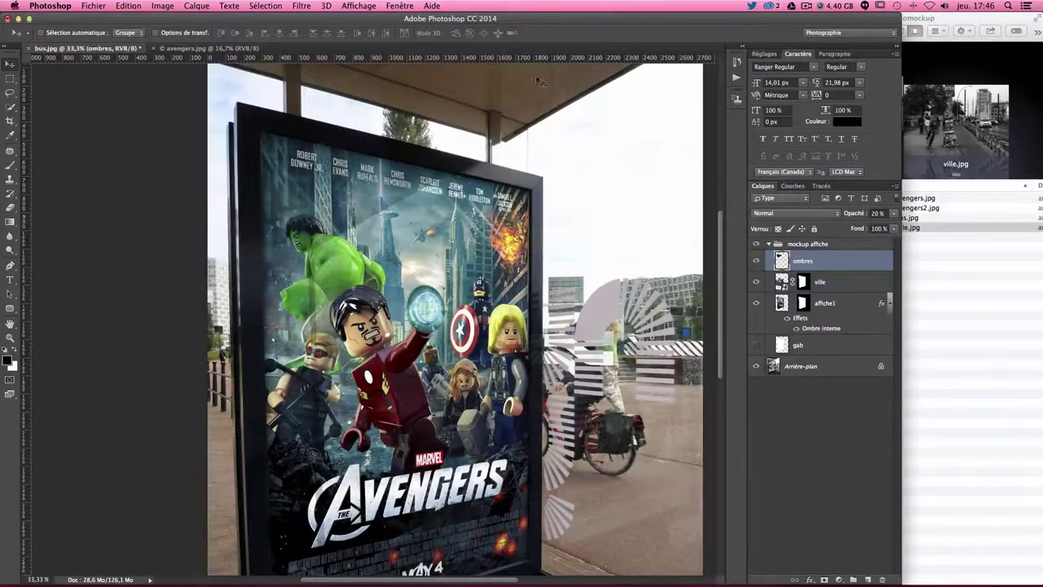
# Add a Solid Color fill layer in yellow #d5b33c
pyautogui.click(840, 579)
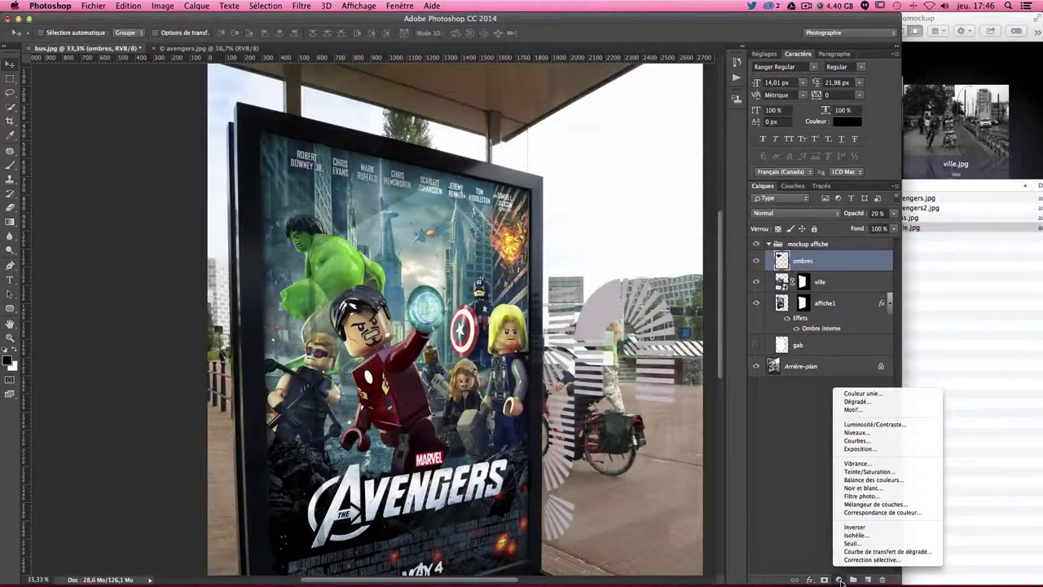
pyautogui.click(882, 394)
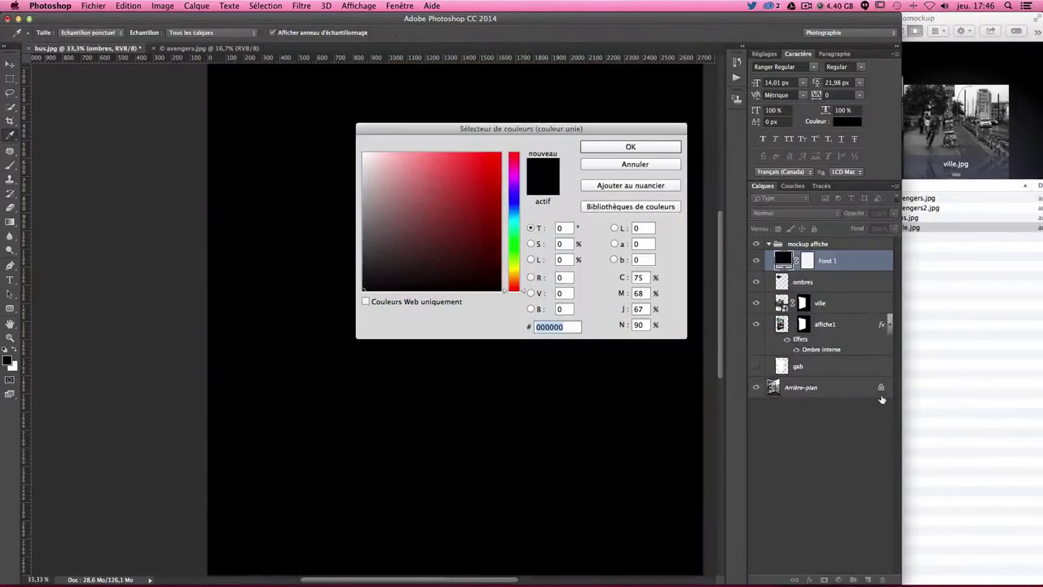
pyautogui.click(514, 270)
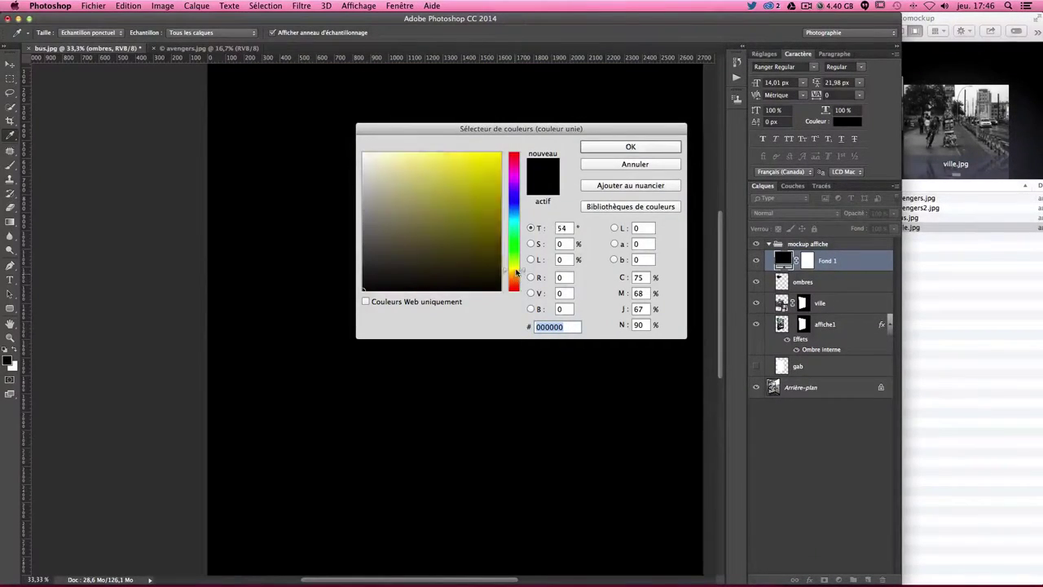
pyautogui.click(461, 174)
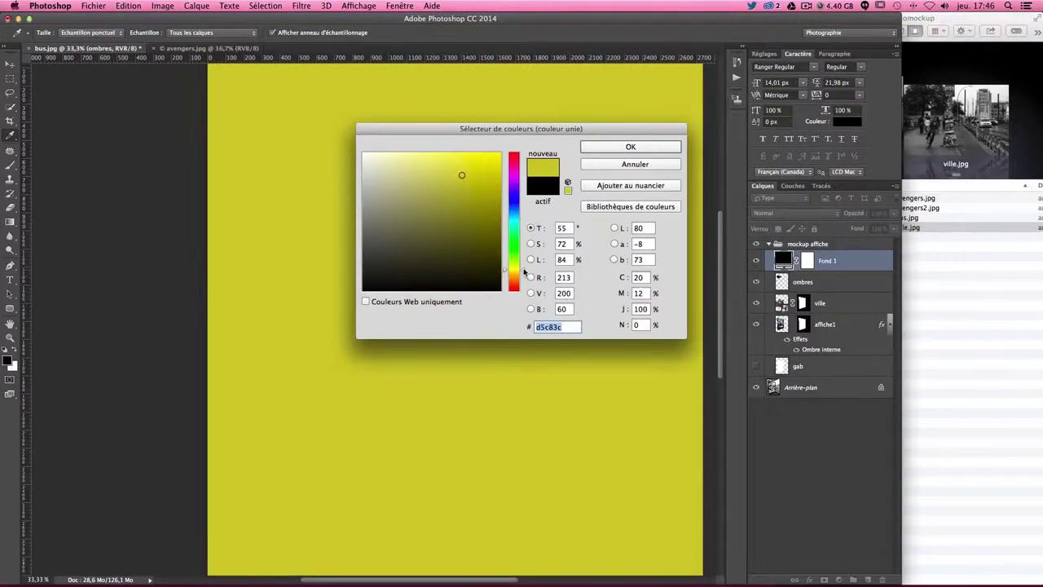
pyautogui.click(522, 274)
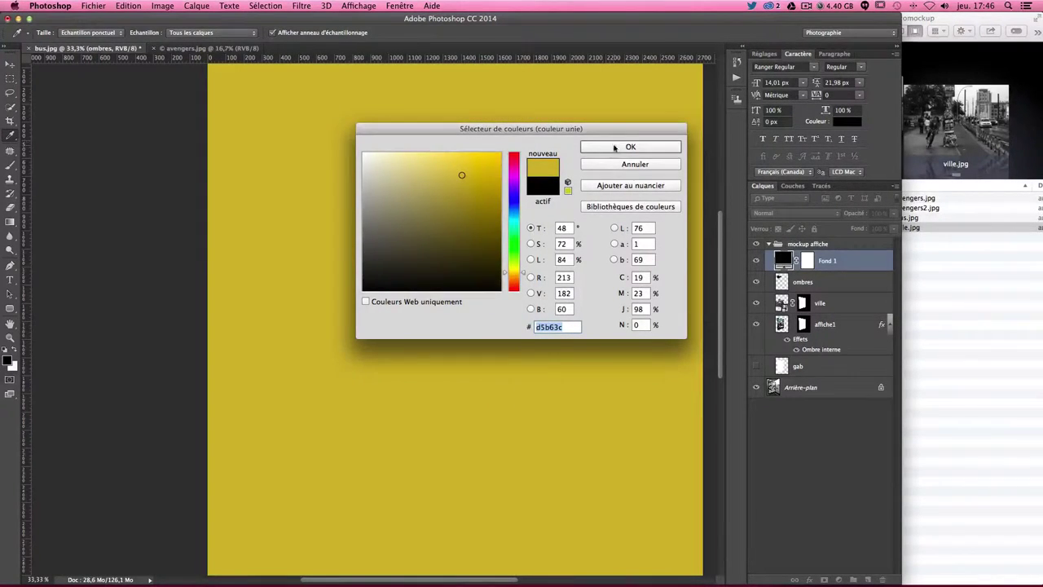
pyautogui.click(615, 146)
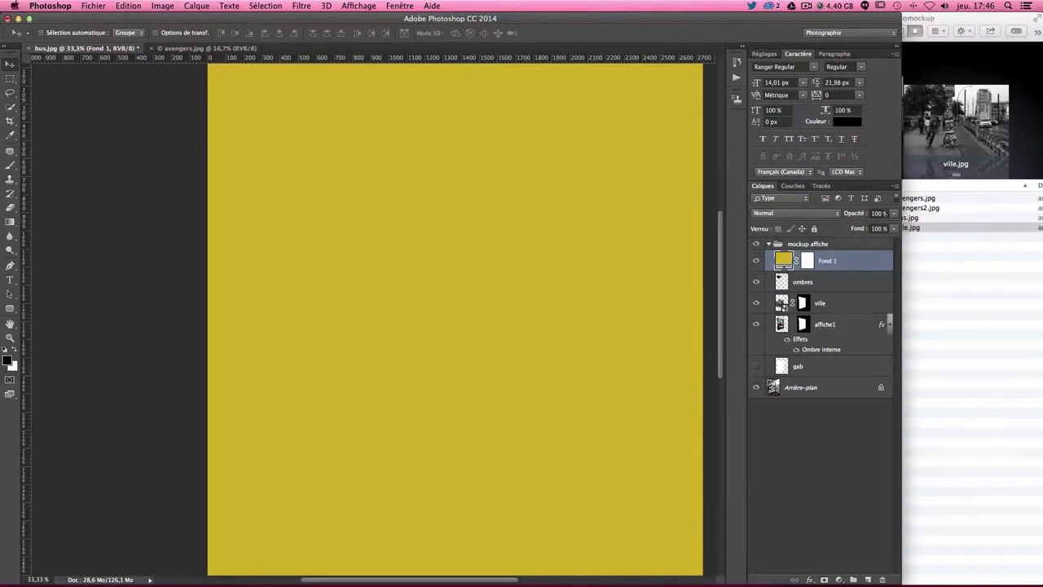
# Set the yellow fill layer to 10% opacity and Produit (Multiply) blending
pyautogui.click(878, 212)
pyautogui.write('0')
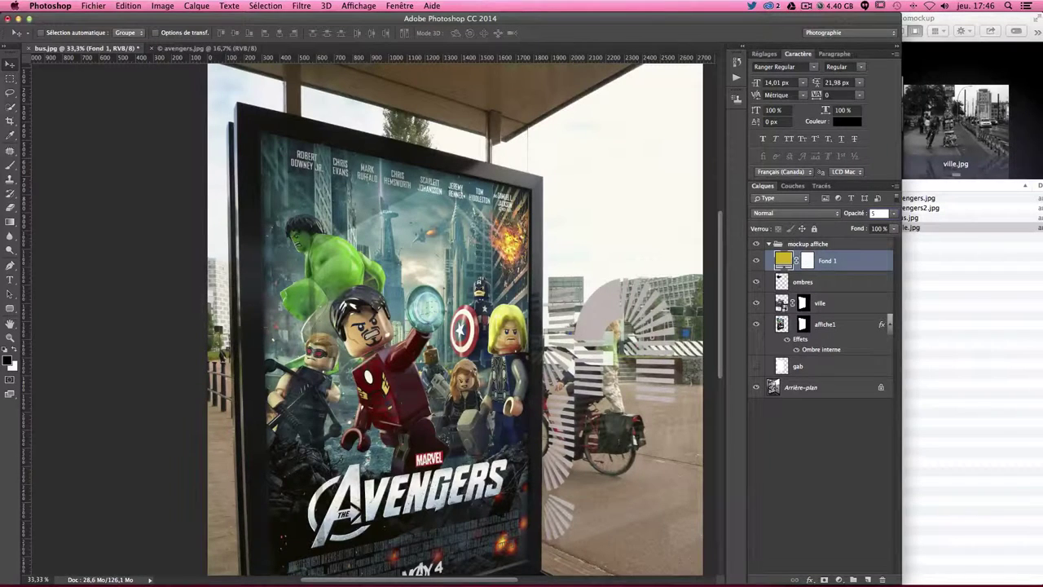
pyautogui.write('10')
pyautogui.press('Return')
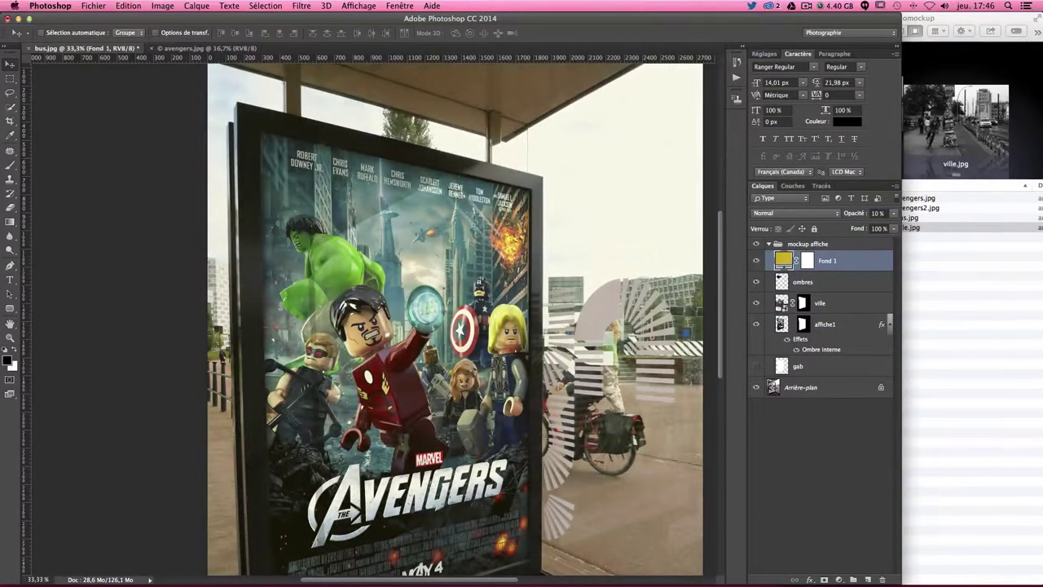
pyautogui.click(794, 212)
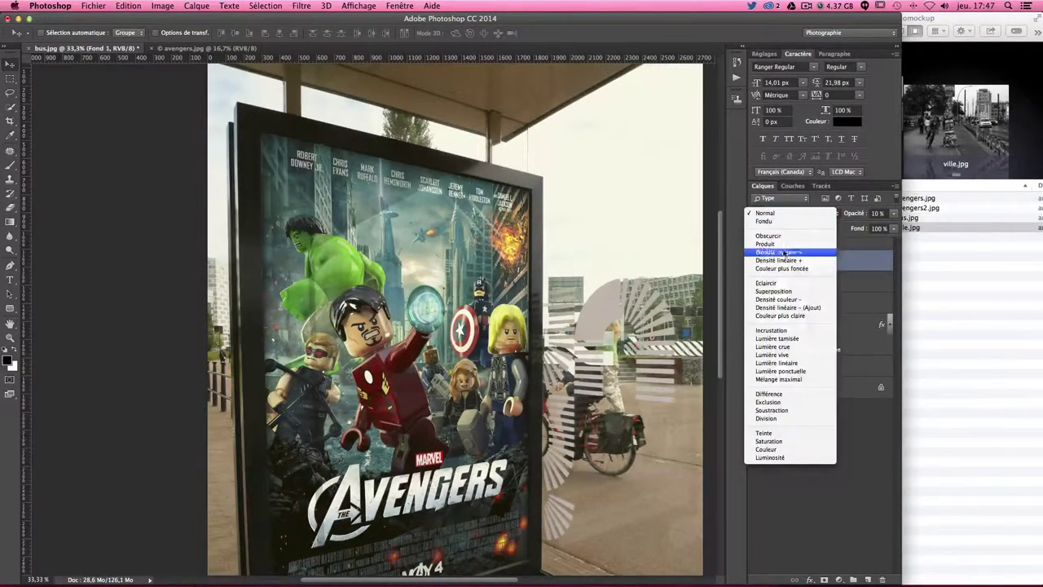
pyautogui.click(784, 244)
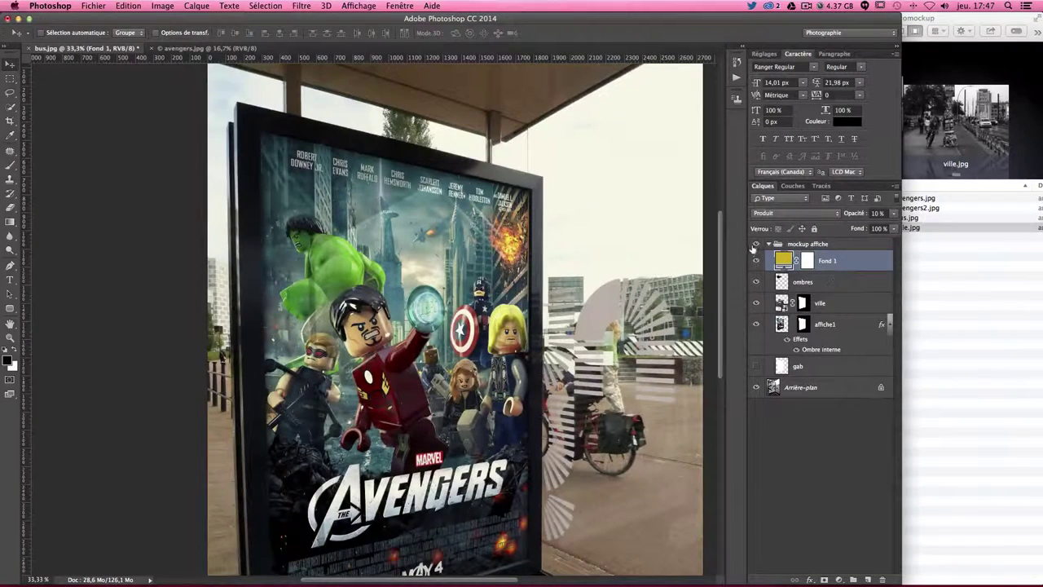
# Toggle the yellow tint's visibility repeatedly to compare, leaving it on
pyautogui.click(756, 260)
pyautogui.click(756, 260)
pyautogui.click(755, 260)
pyautogui.click(756, 260)
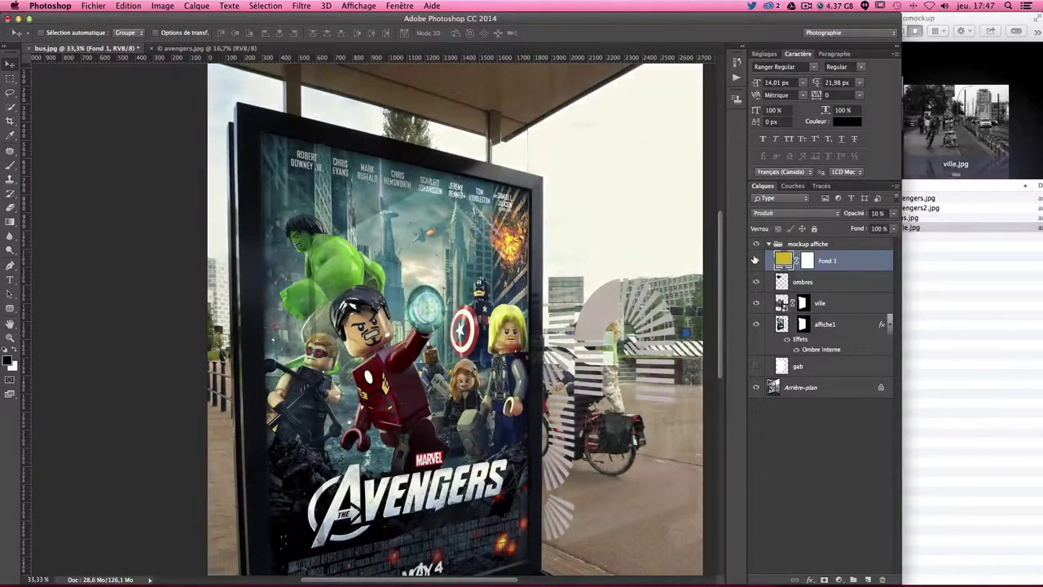
pyautogui.click(755, 260)
pyautogui.click(755, 260)
pyautogui.click(755, 259)
pyautogui.click(755, 260)
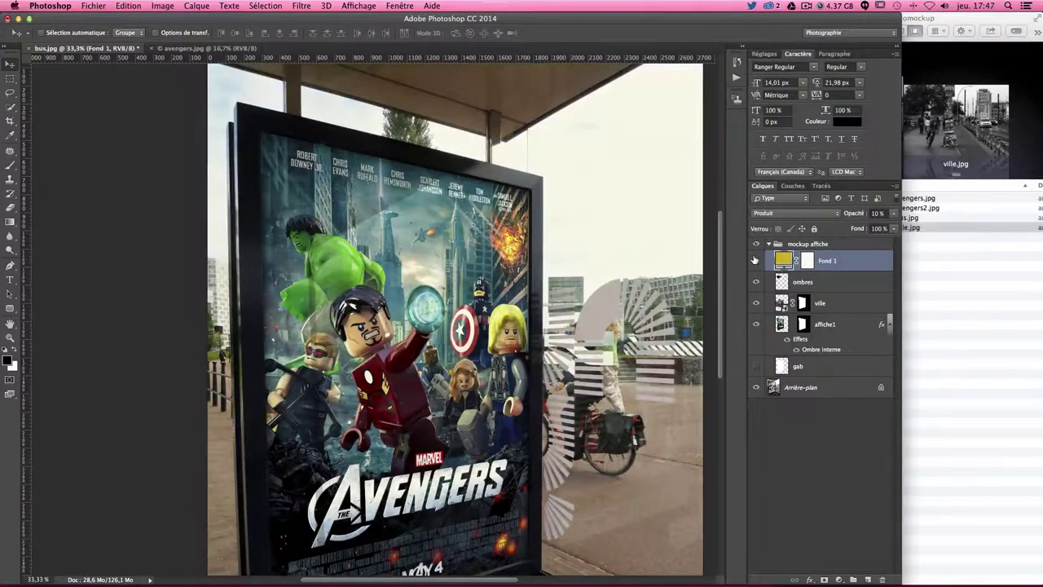
pyautogui.click(755, 260)
pyautogui.click(755, 260)
# Deselect and then reselect the Fond 1 tint layer
pyautogui.click(880, 460)
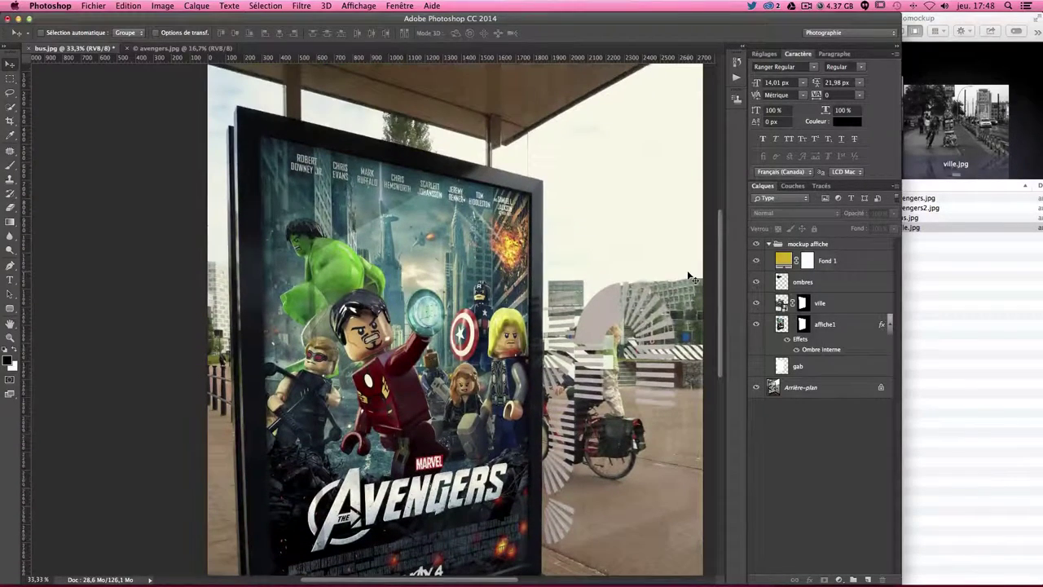
pyautogui.scroll(3, 691, 277)
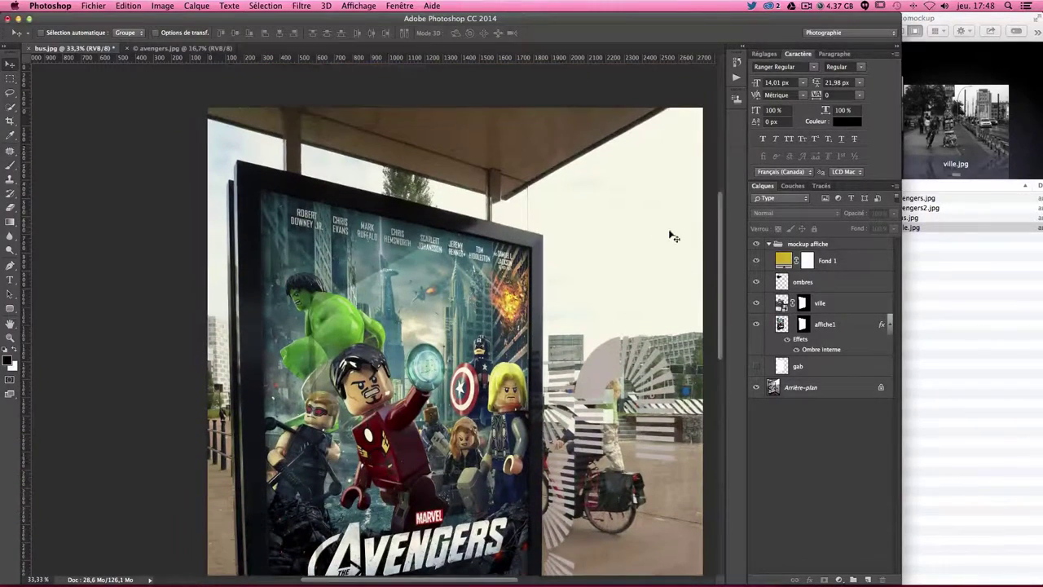
pyautogui.click(857, 265)
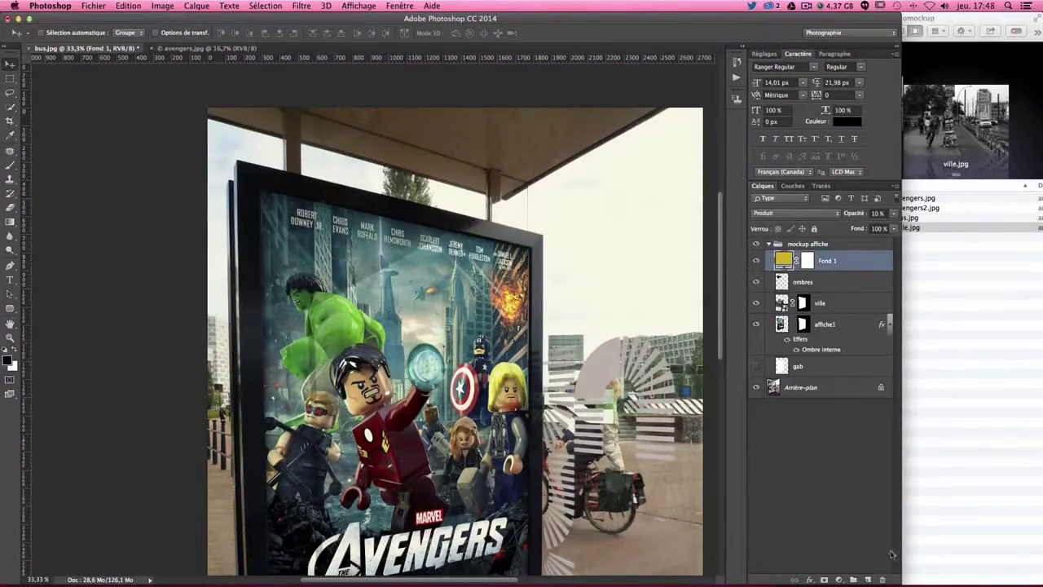
# Add a new layer named grain above the tint and fill it with white
pyautogui.click(867, 579)
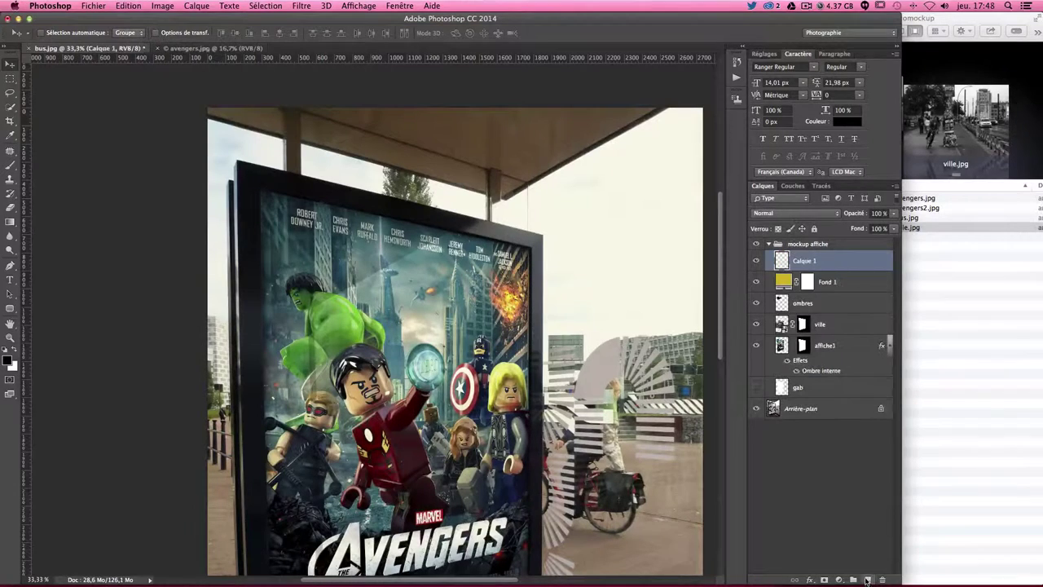
pyautogui.doubleClick(812, 257)
pyautogui.press('Escape')
pyautogui.doubleClick(804, 260)
pyautogui.write('vi')
pyautogui.press('Return')
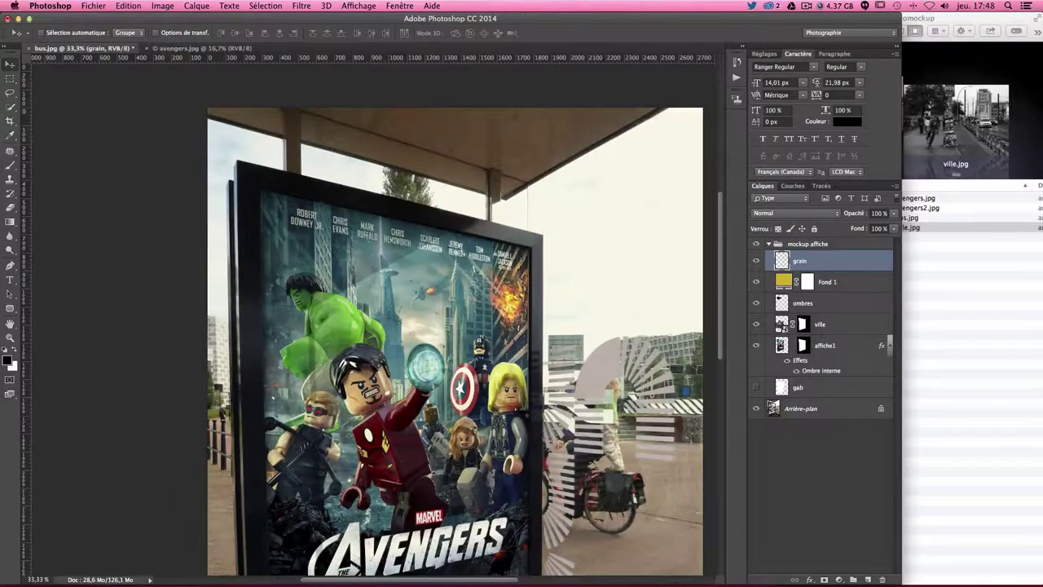
pyautogui.hotkey('ctrl', 'BackSpace')
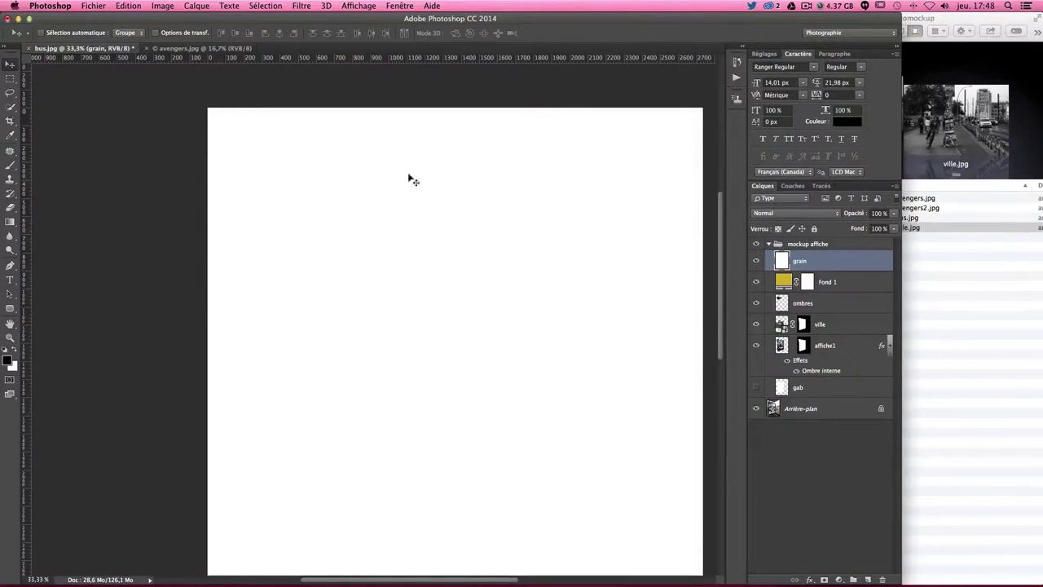
# Apply 25% uniform monochromatic noise to grain and blend it Produit (Multiply)
pyautogui.scroll(-2, 409, 178)
pyautogui.click(301, 5)
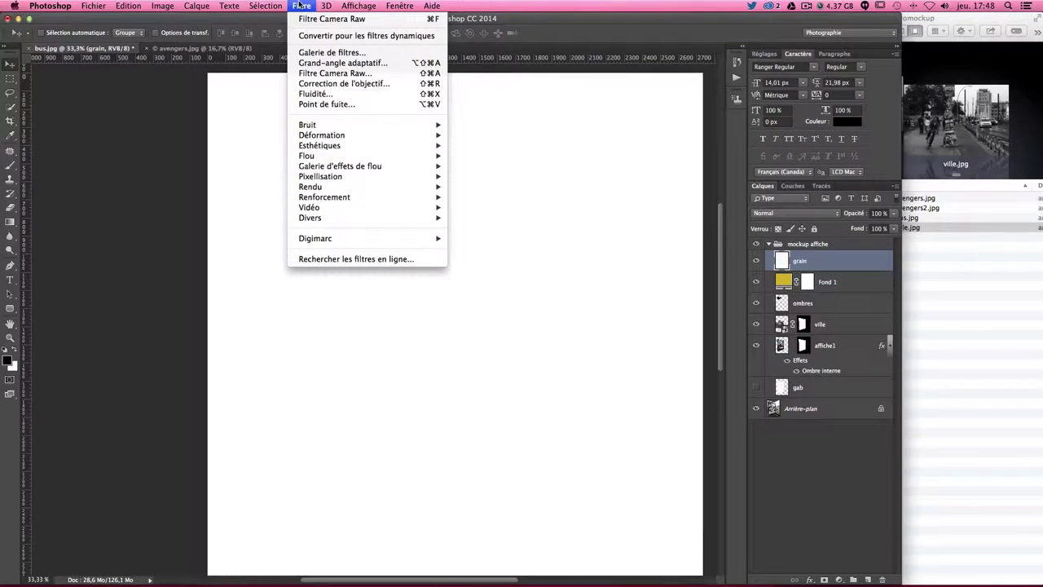
pyautogui.click(480, 125)
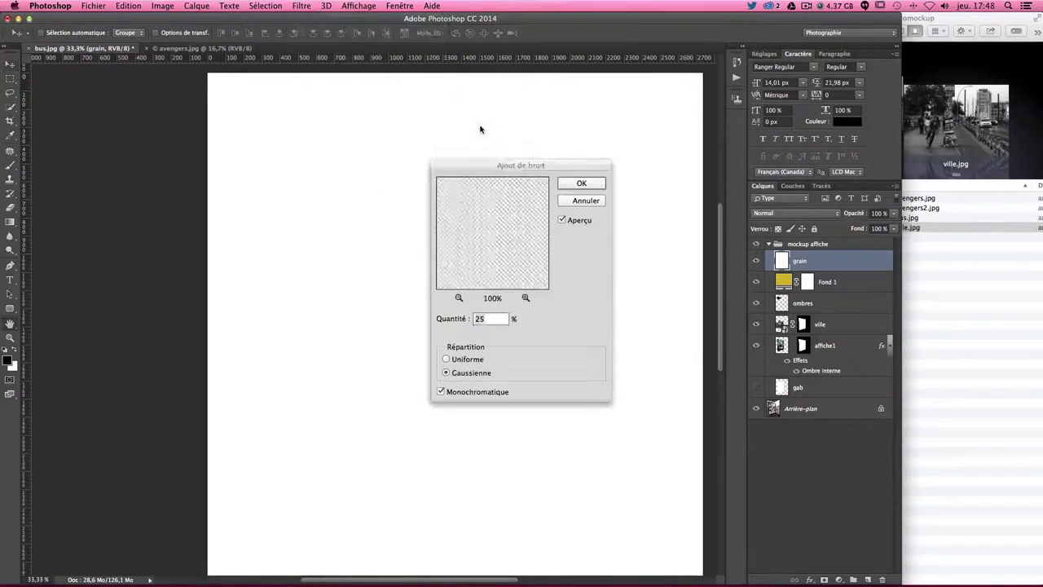
pyautogui.moveTo(449, 334); pyautogui.dragTo(445, 334)
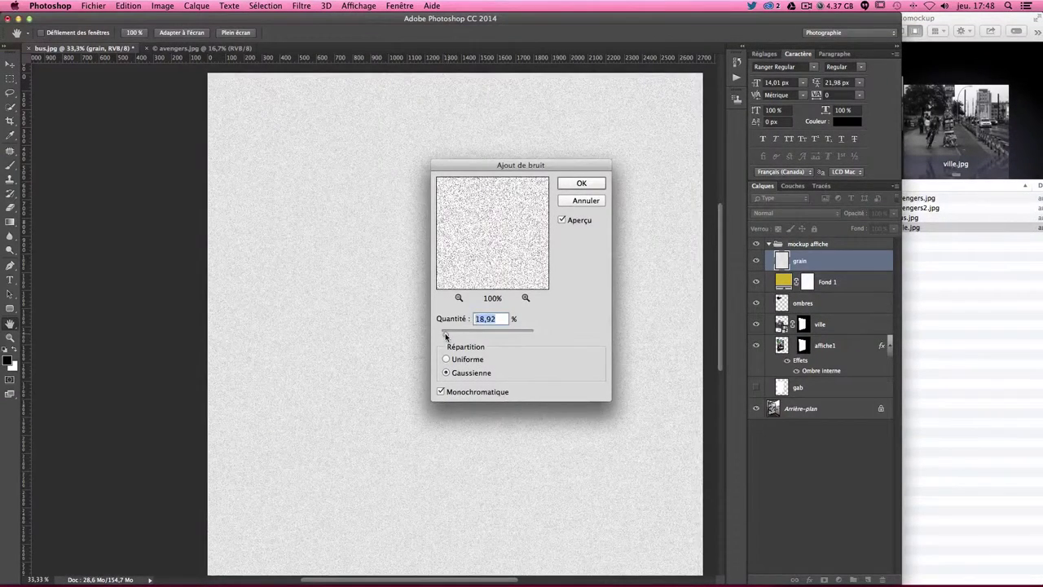
pyautogui.write('20')
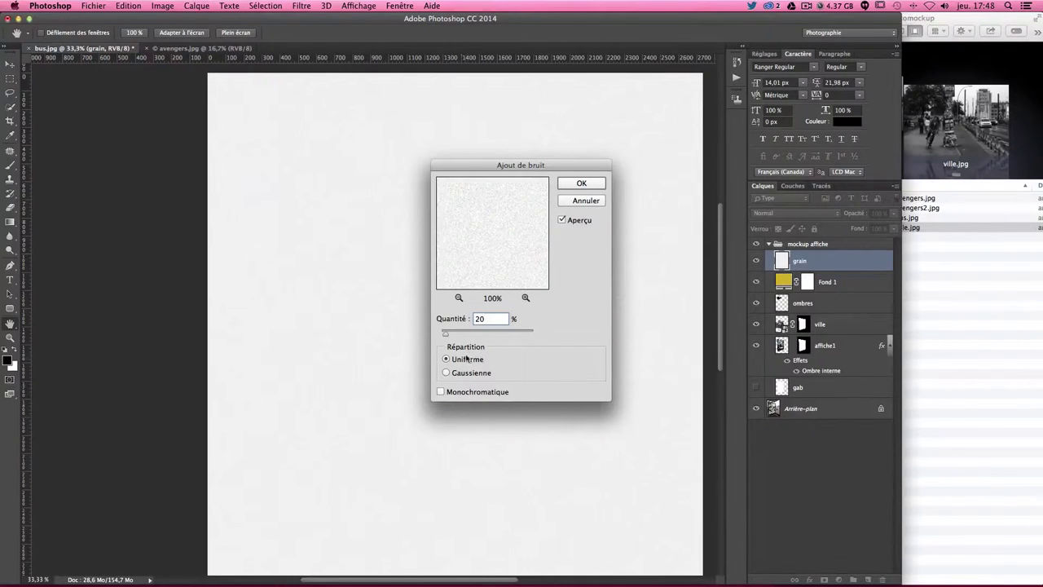
pyautogui.click(453, 333)
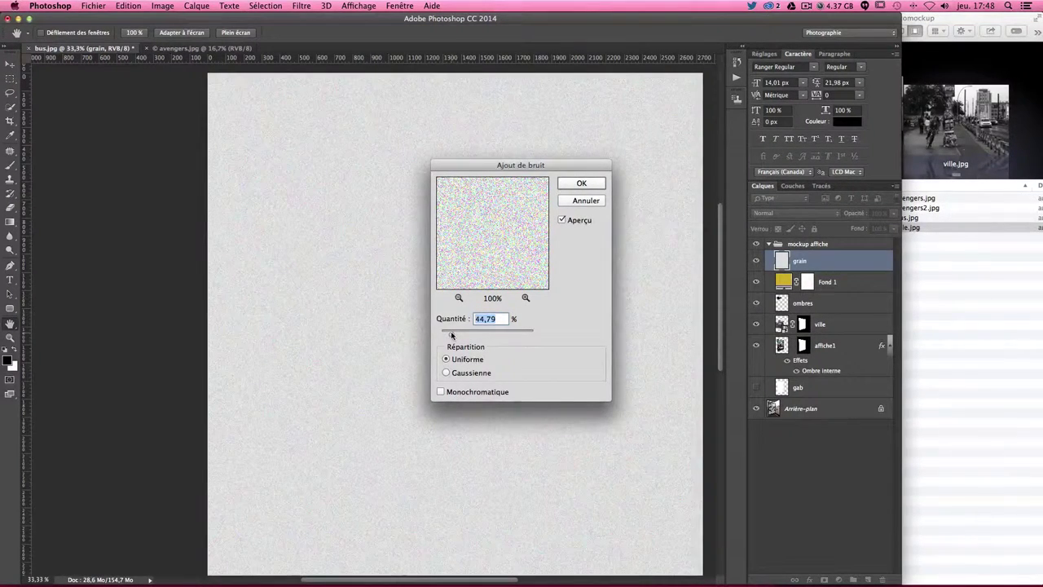
pyautogui.write('25')
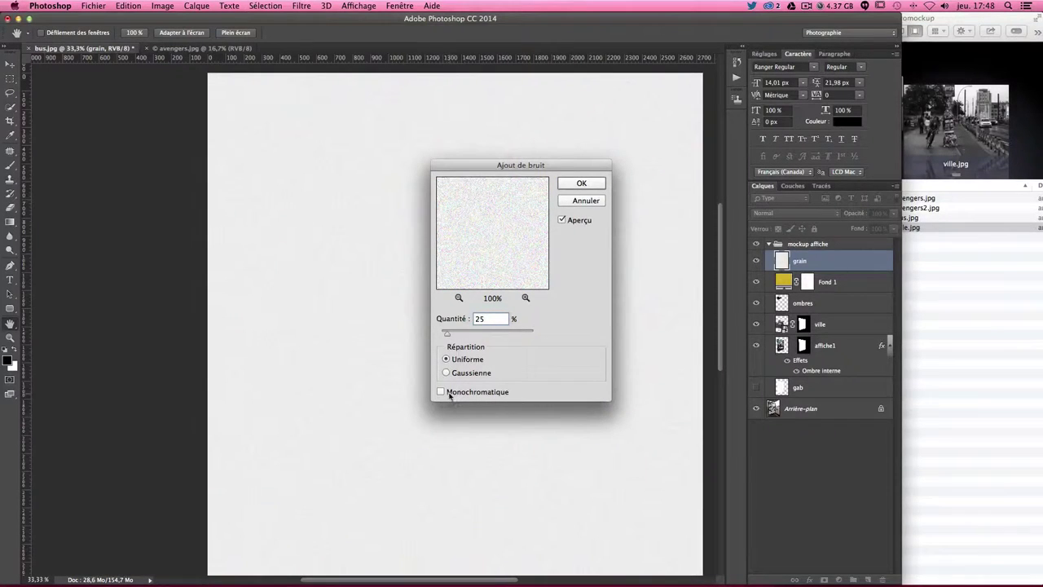
pyautogui.click(449, 394)
pyautogui.click(599, 189)
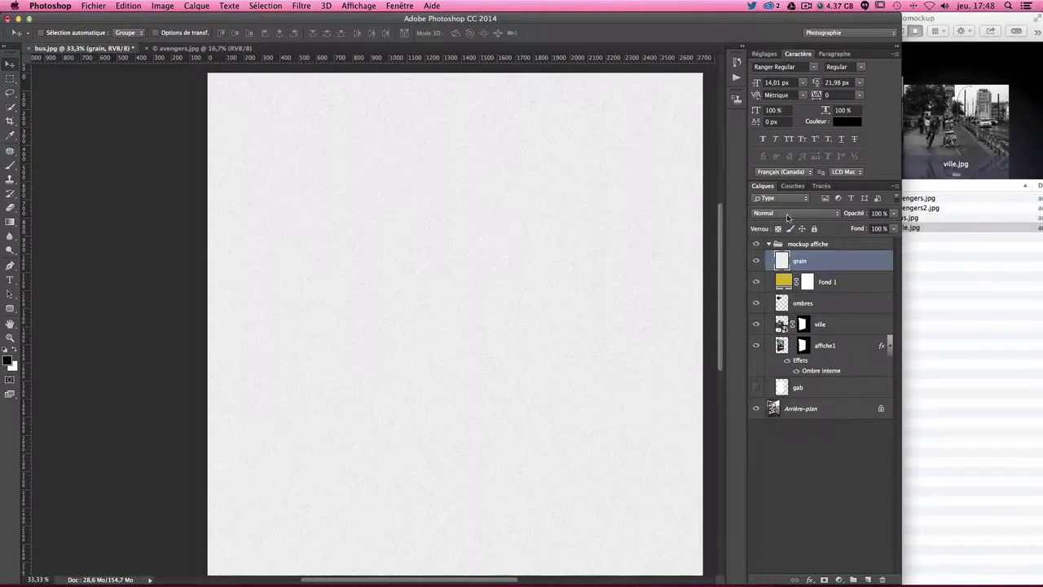
pyautogui.click(786, 213)
pyautogui.click(778, 246)
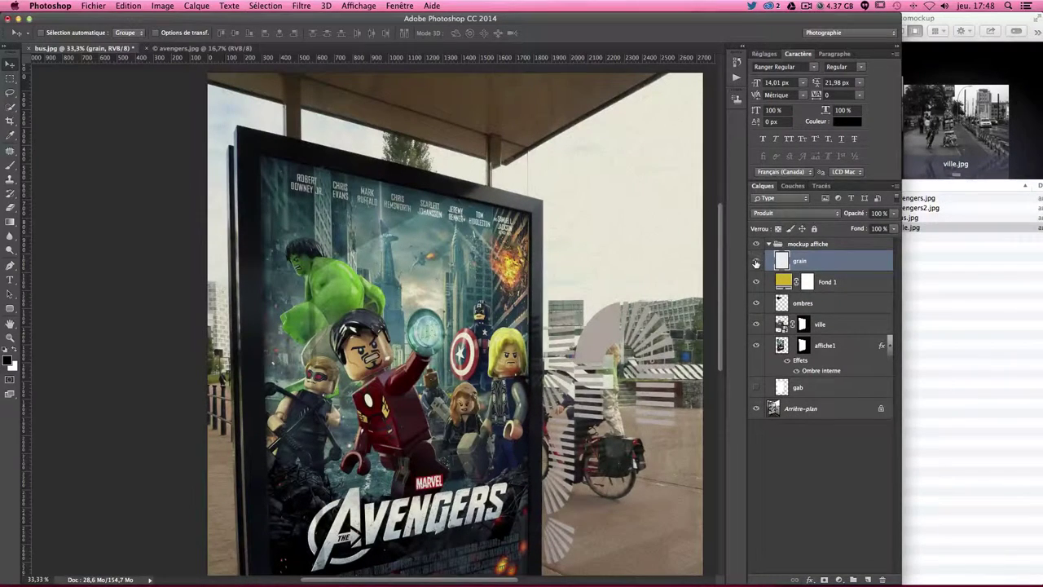
pyautogui.click(756, 261)
pyautogui.click(756, 261)
pyautogui.click(756, 261)
pyautogui.click(756, 262)
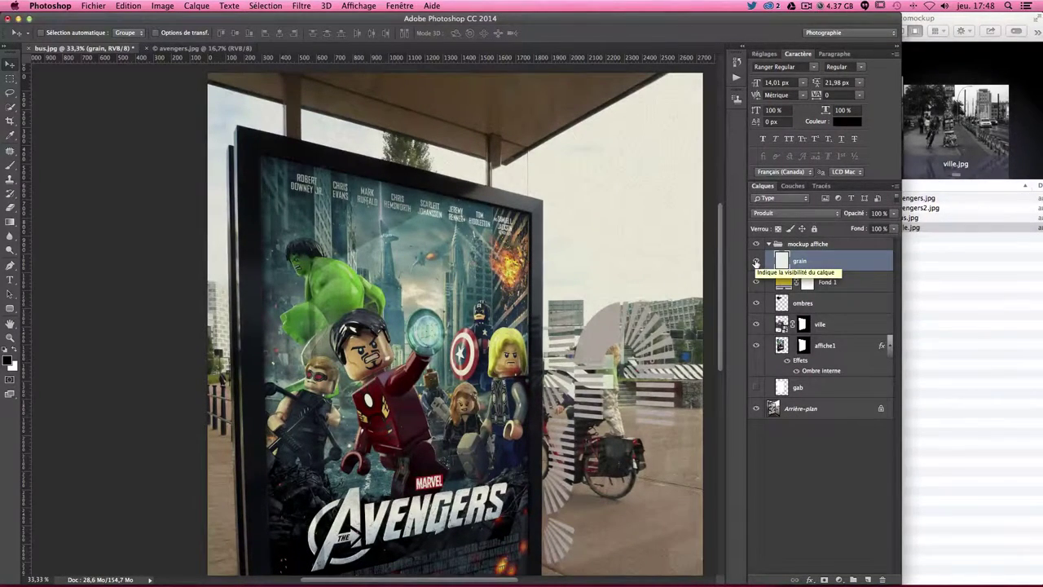
pyautogui.click(879, 212)
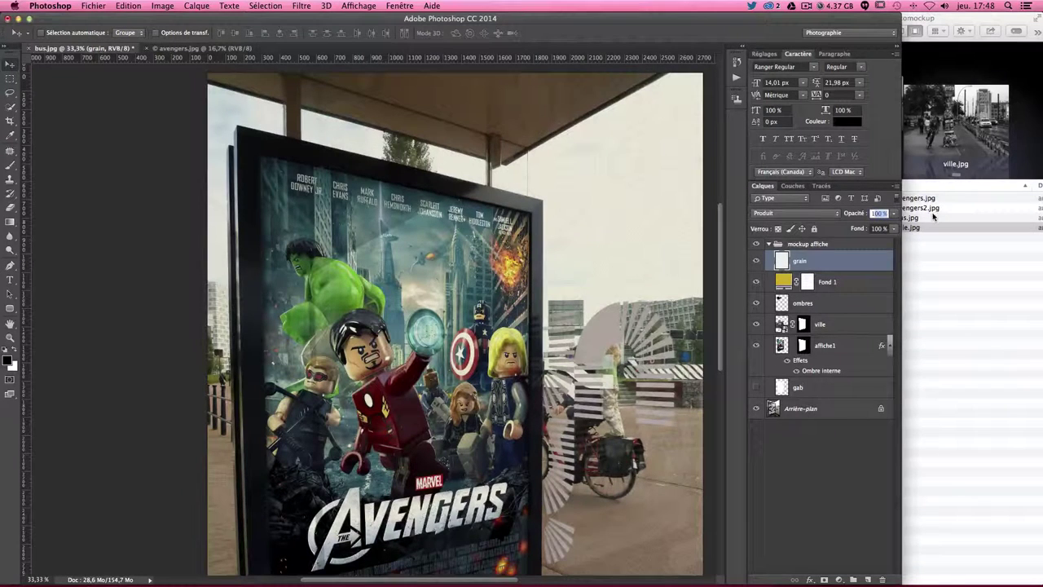
pyautogui.write('12')
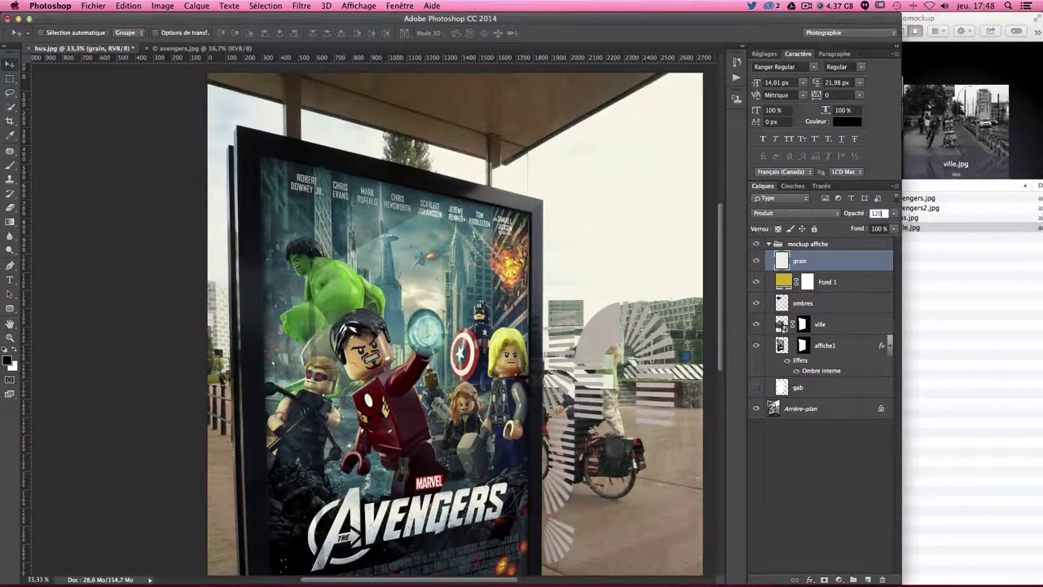
pyautogui.write('50')
pyautogui.press('Return')
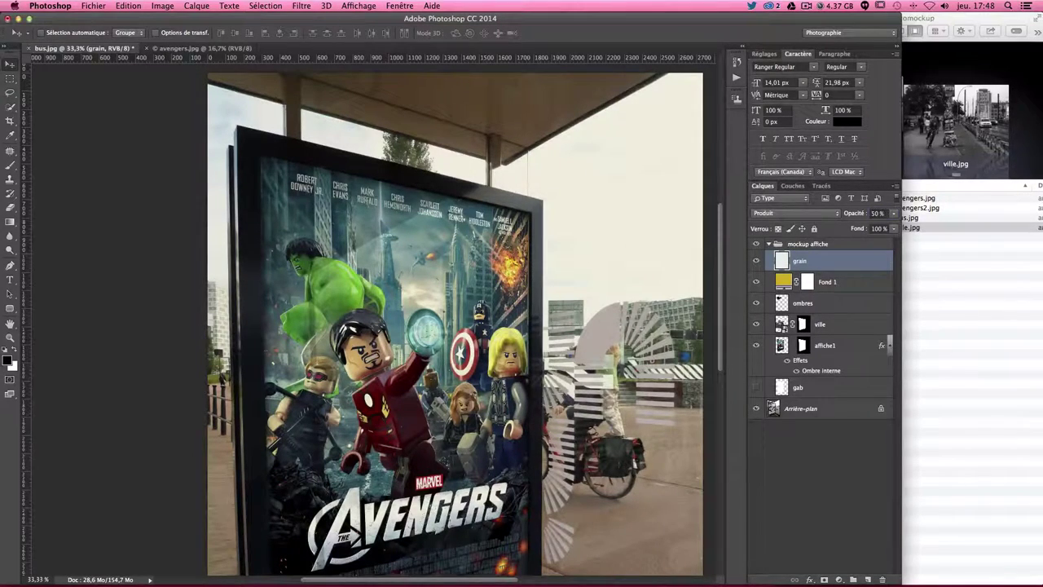
pyautogui.scroll(-2, 570, 261)
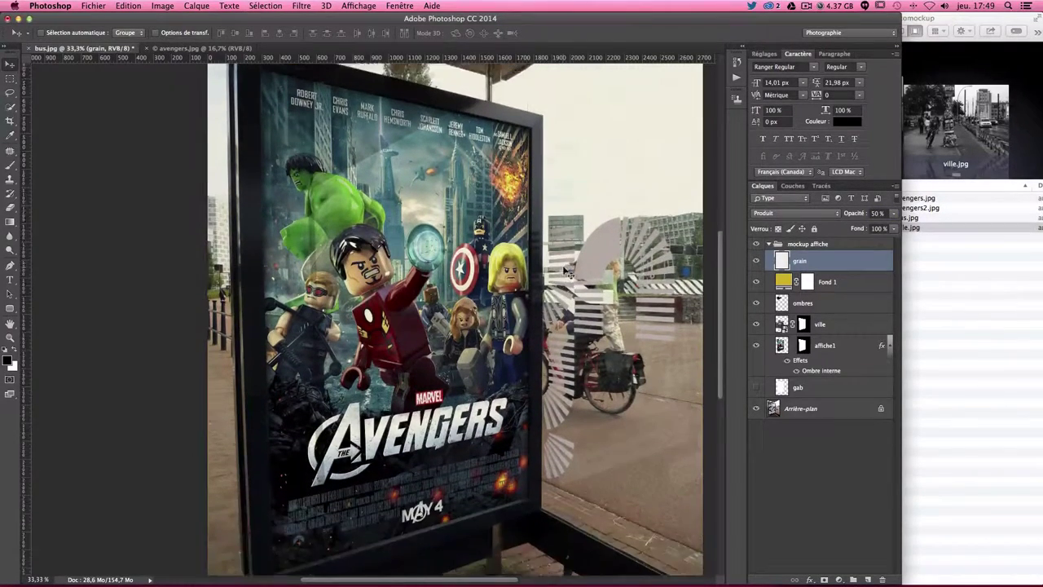
pyautogui.click(756, 261)
pyautogui.click(756, 261)
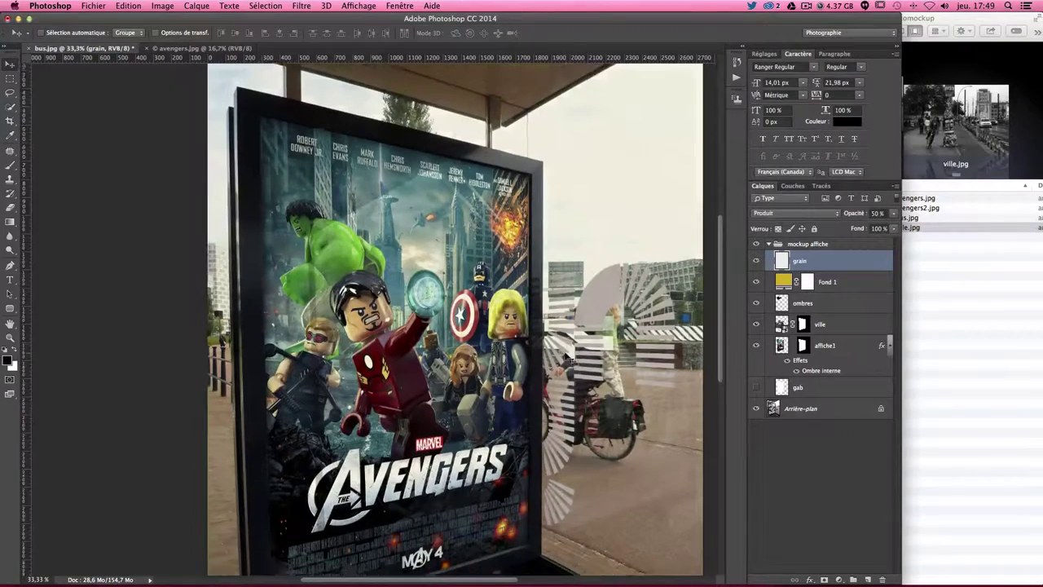
pyautogui.scroll(-5, 571, 342)
pyautogui.scroll(4, 566, 357)
pyautogui.scroll(3, 566, 356)
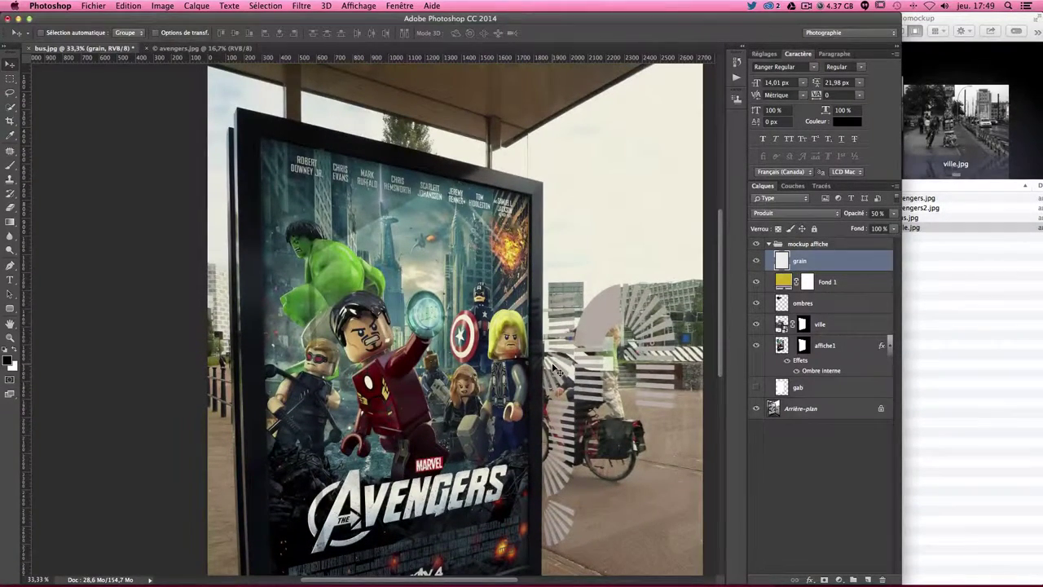
pyautogui.scroll(-2, 554, 369)
pyautogui.scroll(-1, 554, 369)
pyautogui.scroll(1, 562, 269)
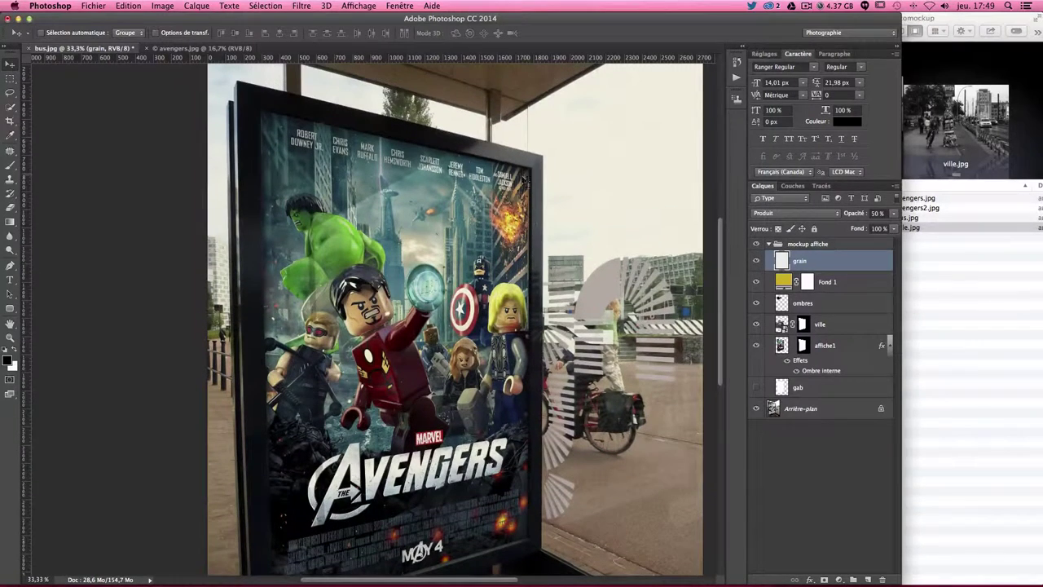
pyautogui.click(978, 294)
# Open avengers2.jpg from Finder in Photoshop CC 2014, accepting the colour profile
pyautogui.click(910, 209)
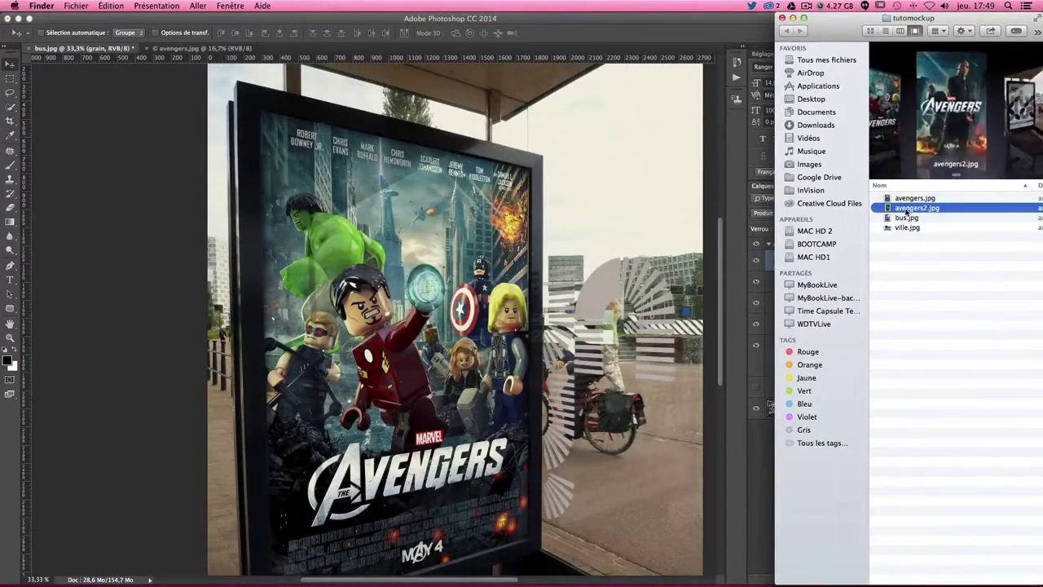
pyautogui.rightClick(908, 209)
pyautogui.moveTo(764, 225)
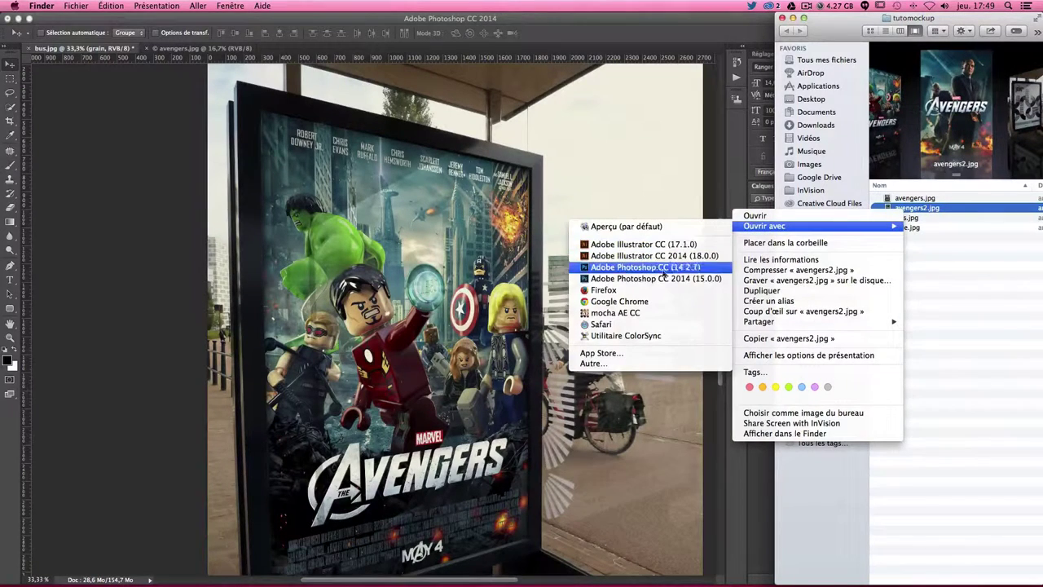
pyautogui.click(660, 282)
pyautogui.click(653, 346)
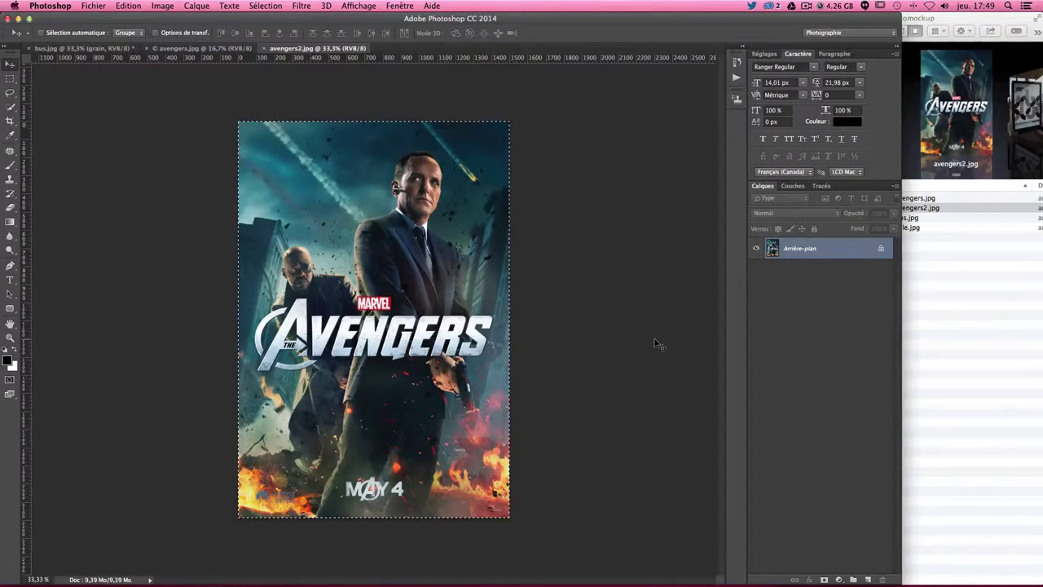
# Paste the avengers2 poster inside the affiche1 poster-area selection in the mockup
pyautogui.click(88, 49)
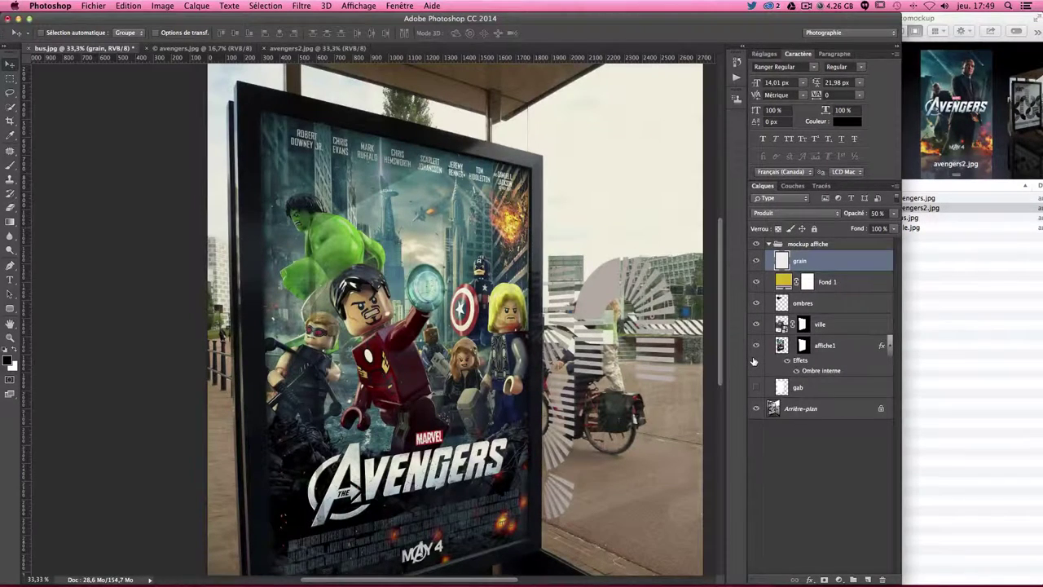
pyautogui.scroll(-2, 754, 361)
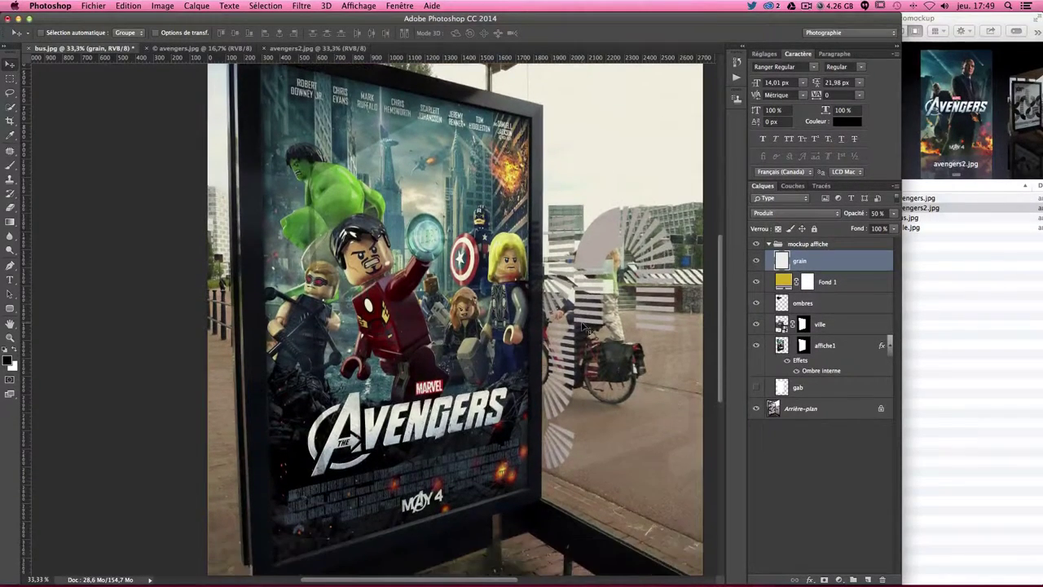
pyautogui.click(851, 353)
pyautogui.keyDown('ctrl'); pyautogui.click(782, 393); pyautogui.keyUp('ctrl')
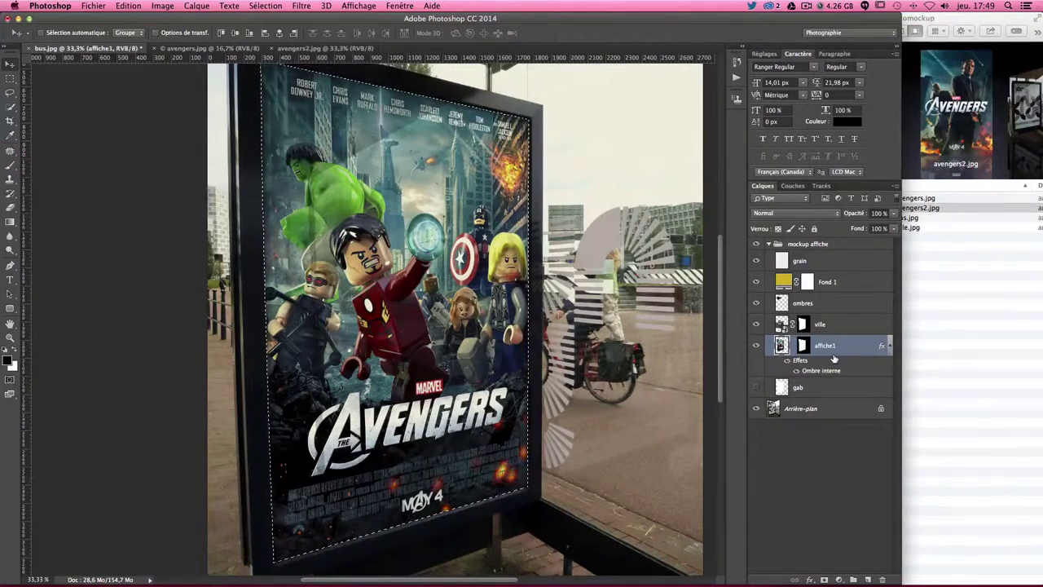
pyautogui.click(127, 6)
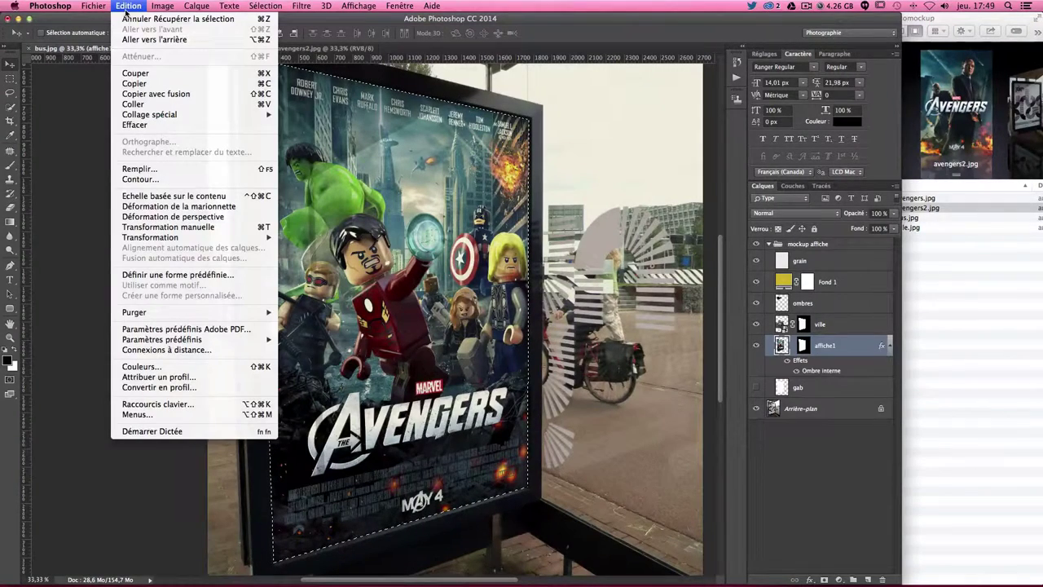
pyautogui.moveTo(149, 114)
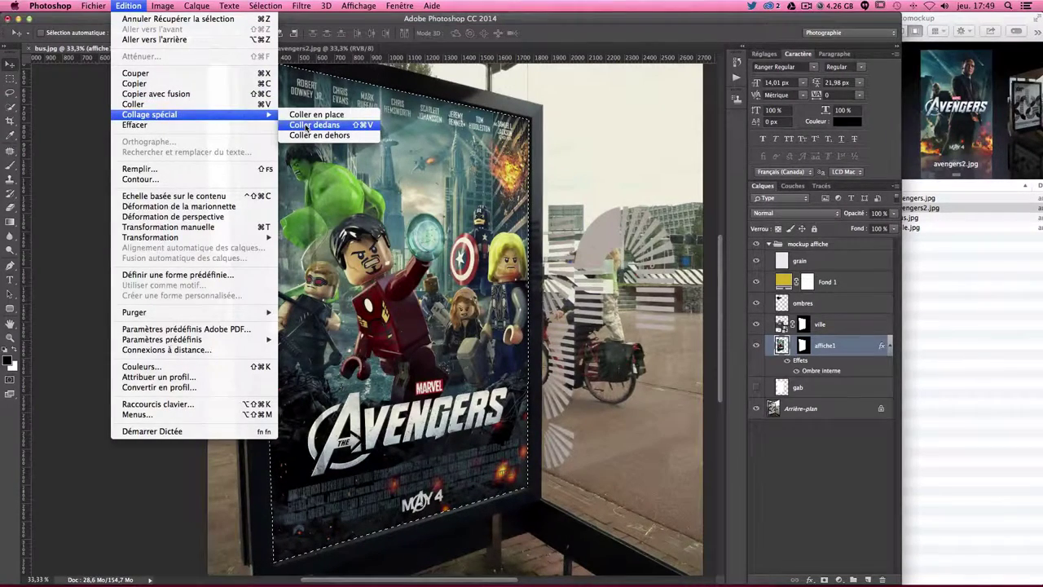
pyautogui.click(314, 125)
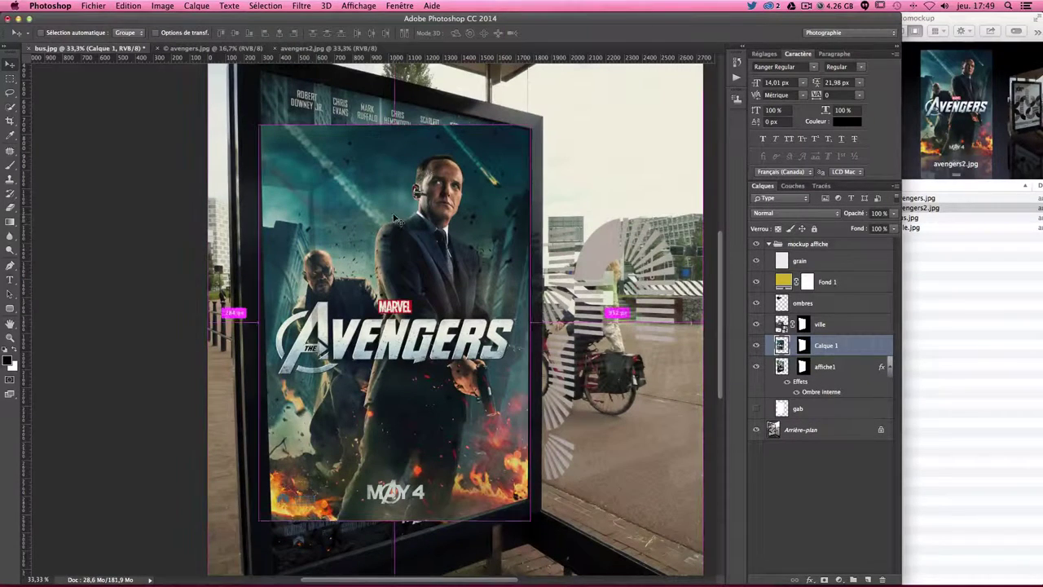
# Free-transform the pasted poster, dragging its four corners onto the frame
pyautogui.hotkey('ctrl', 't')
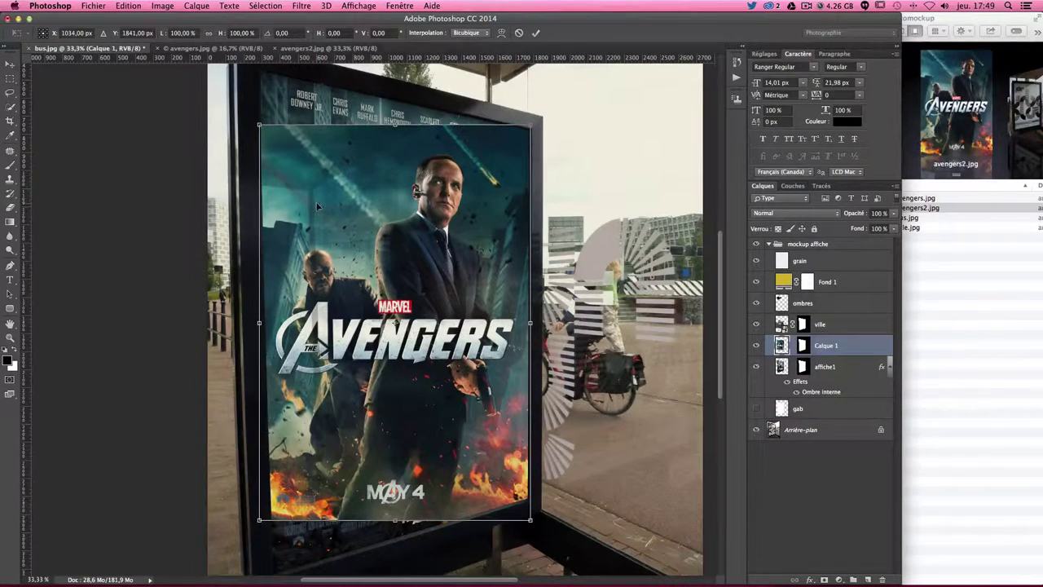
pyautogui.scroll(3, 318, 206)
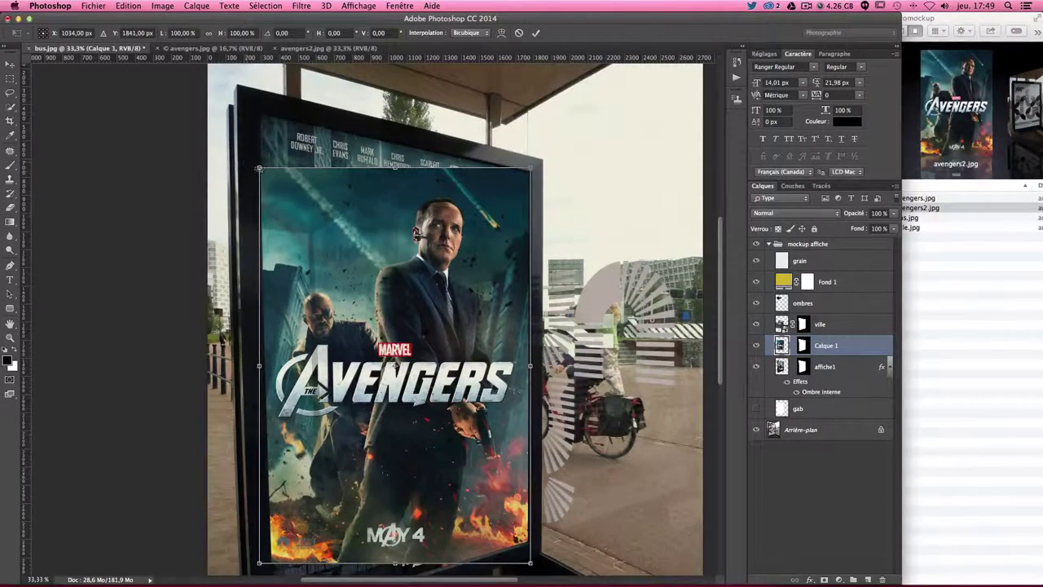
pyautogui.moveTo(260, 169); pyautogui.dragTo(259, 113)
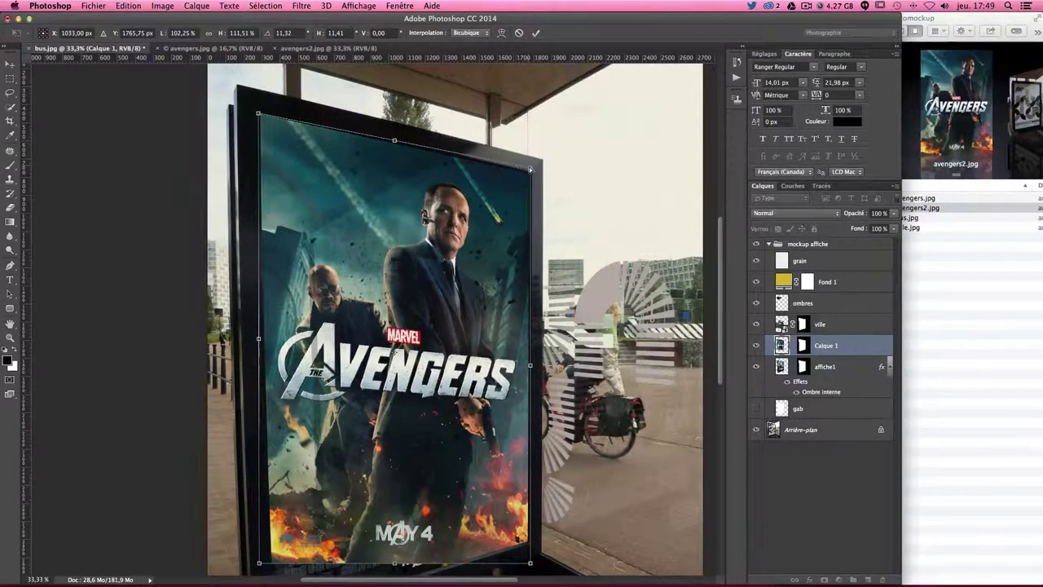
pyautogui.moveTo(529, 169); pyautogui.dragTo(534, 174)
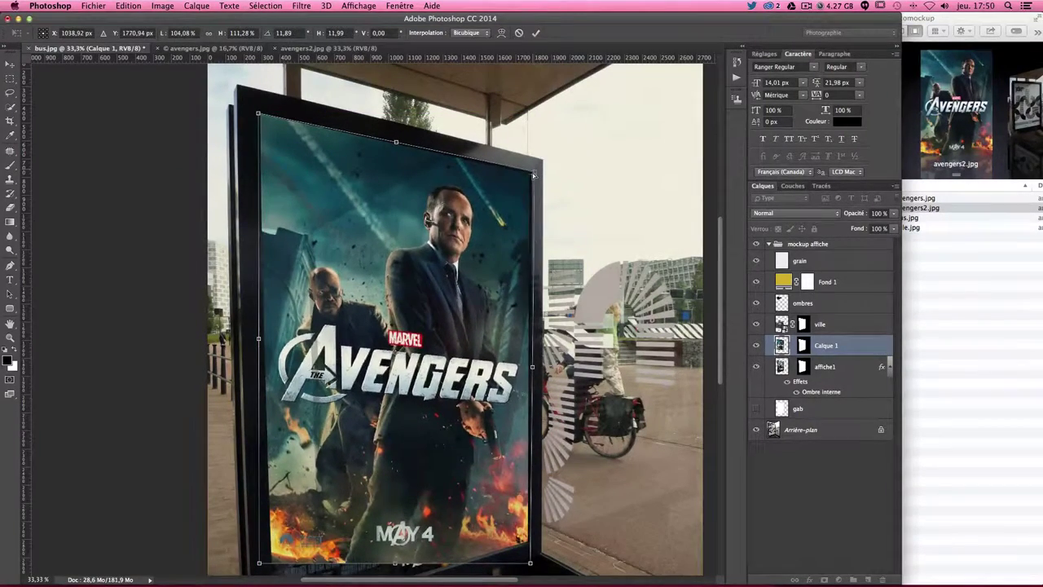
pyautogui.scroll(-3, 534, 174)
pyautogui.scroll(-1, 291, 542)
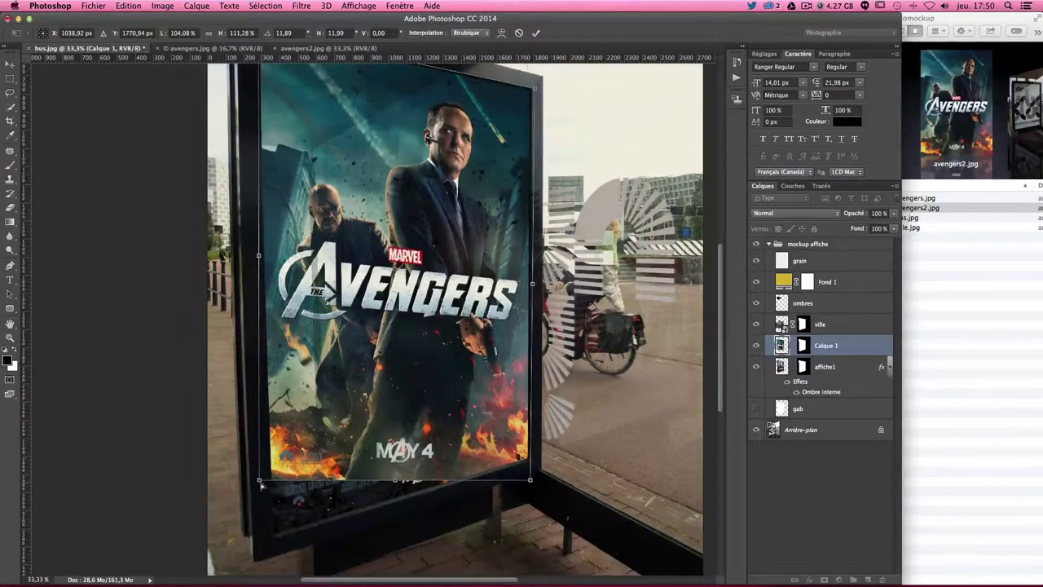
pyautogui.moveTo(261, 485); pyautogui.dragTo(281, 545)
pyautogui.moveTo(530, 481); pyautogui.dragTo(529, 466)
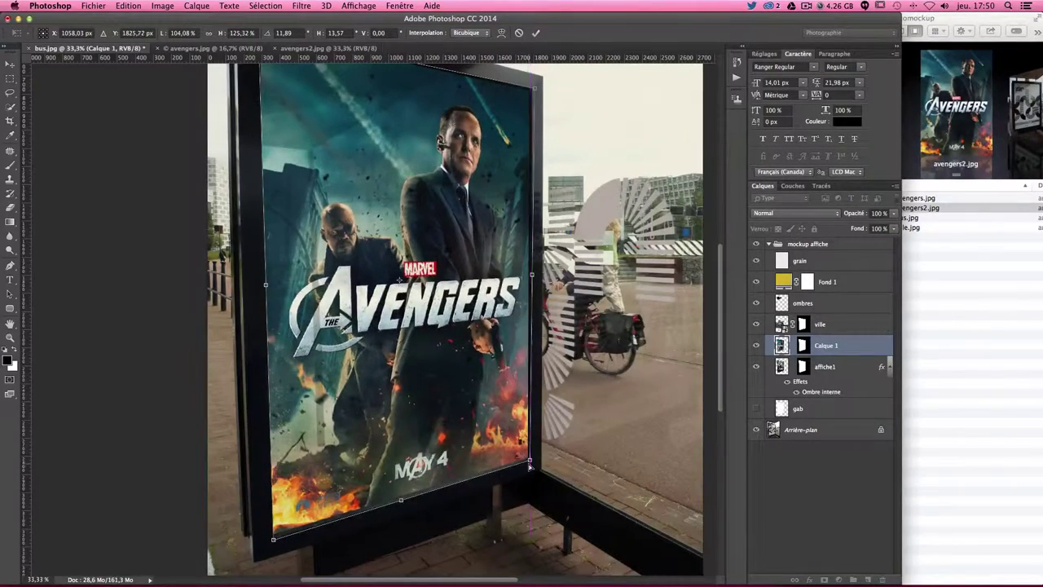
# Zoom in and fine-tune the bottom-left and top-right corners to fit the frame
pyautogui.press('super+plus')
pyautogui.scroll(-5, 498, 448)
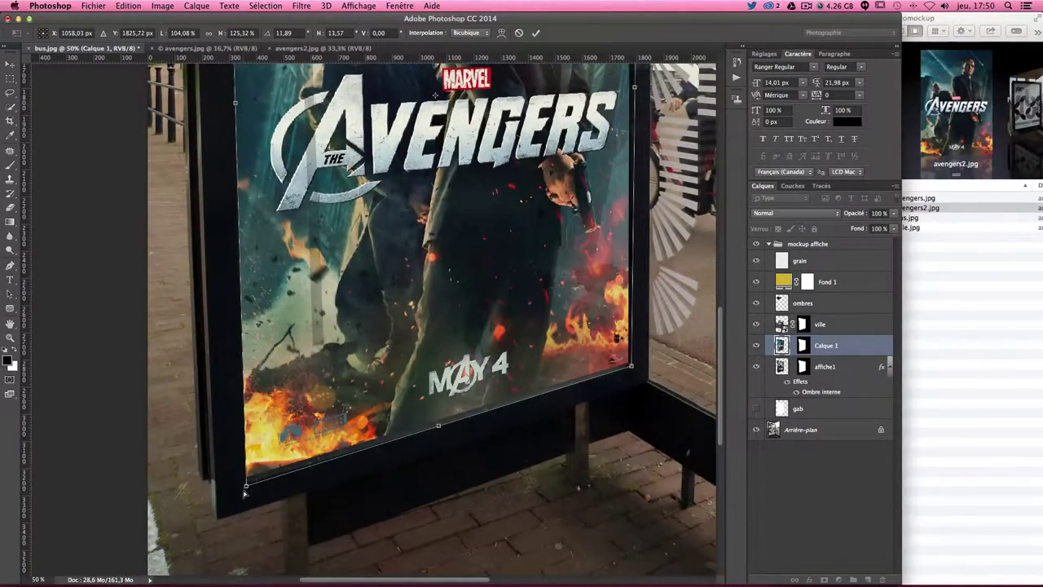
pyautogui.moveTo(245, 489); pyautogui.dragTo(243, 481)
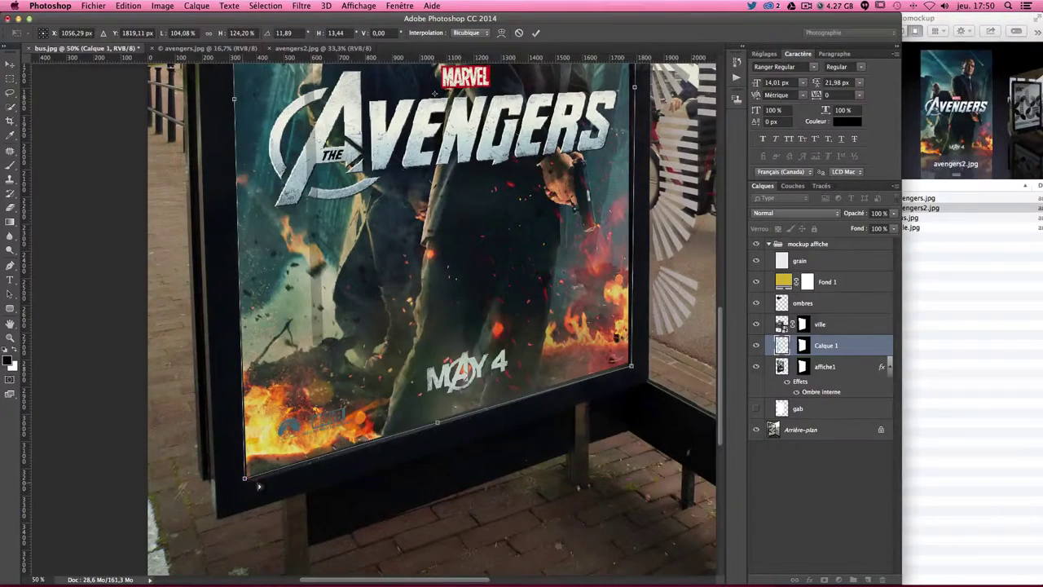
pyautogui.scroll(2, 243, 485)
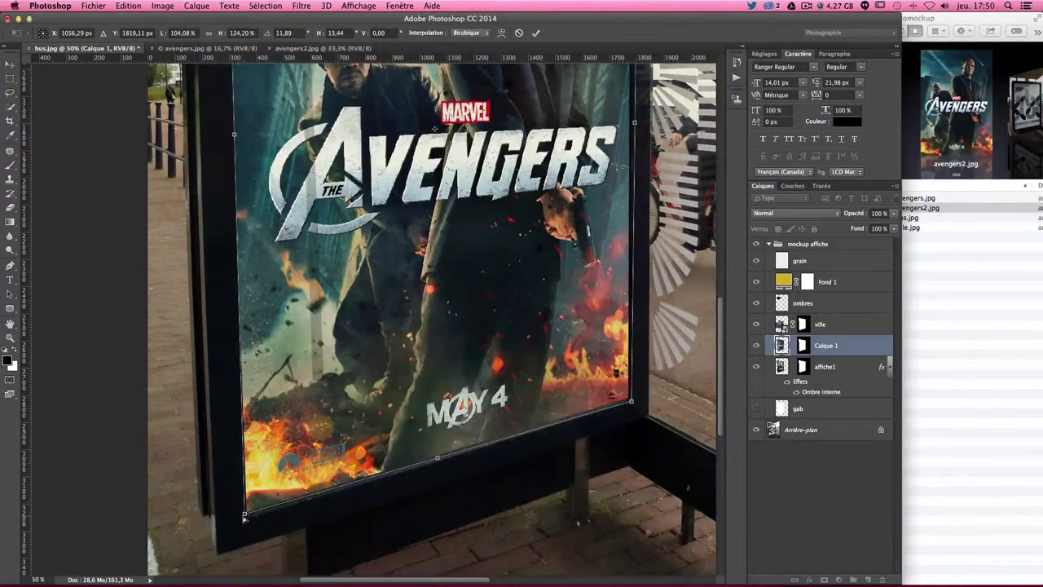
pyautogui.moveTo(245, 516); pyautogui.dragTo(242, 517)
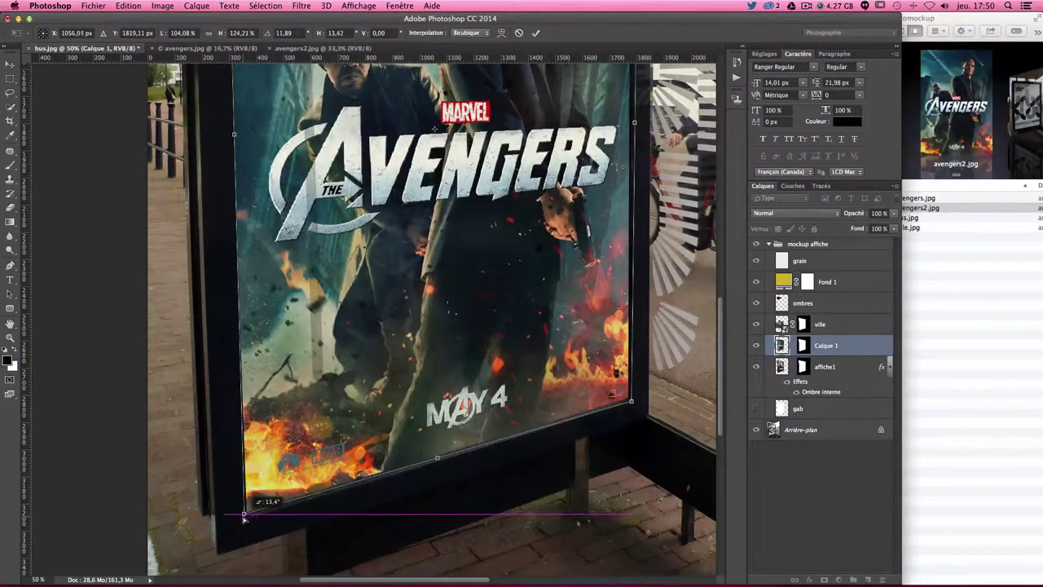
pyautogui.scroll(5, 244, 511)
pyautogui.scroll(5, 251, 504)
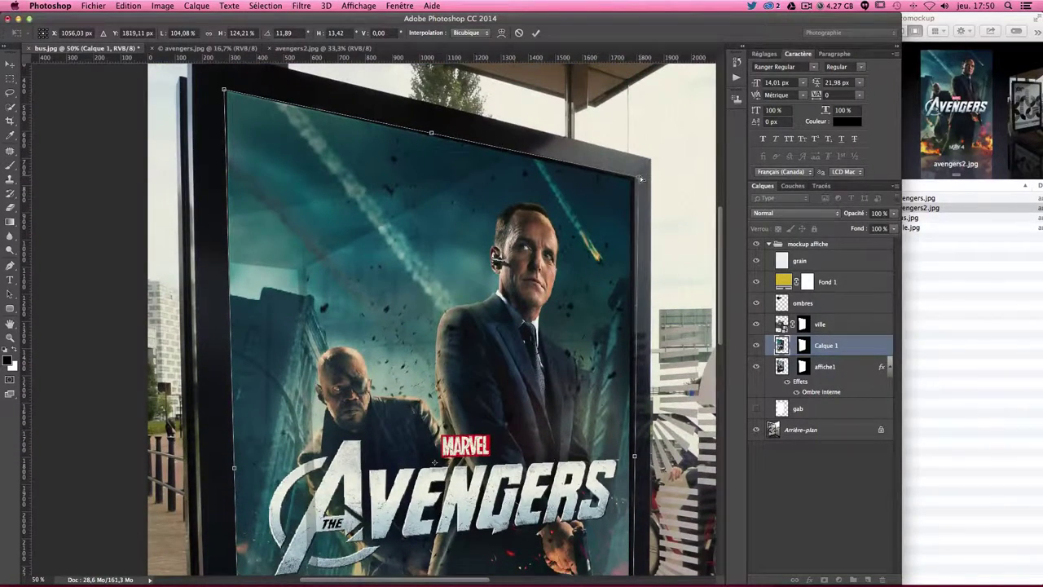
pyautogui.moveTo(642, 179); pyautogui.dragTo(636, 176)
pyautogui.scroll(-5, 644, 203)
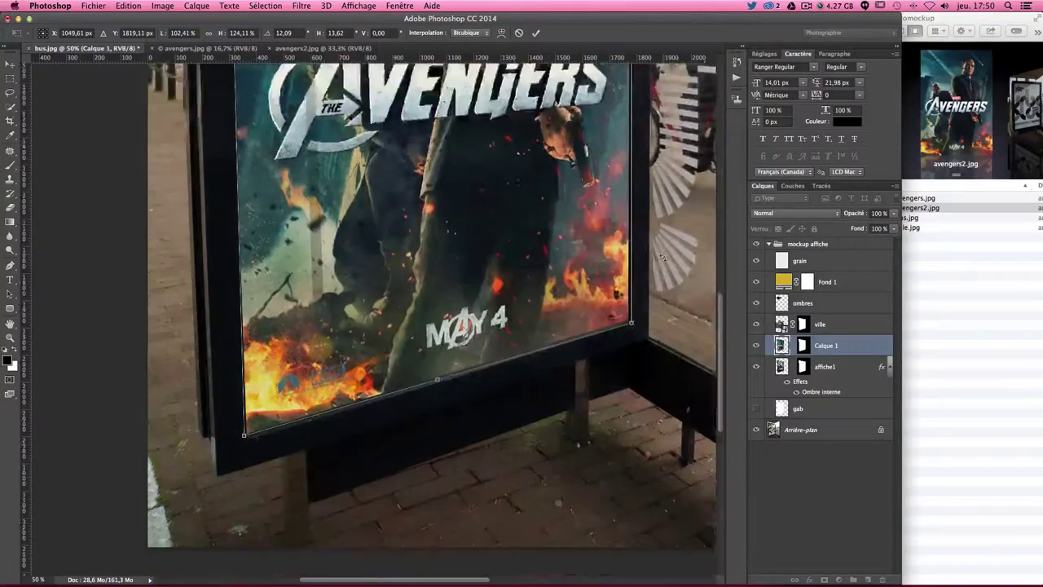
pyautogui.scroll(-2, 662, 258)
# Commit the poster transform and hide the old affiche1 poster layer
pyautogui.press('Return')
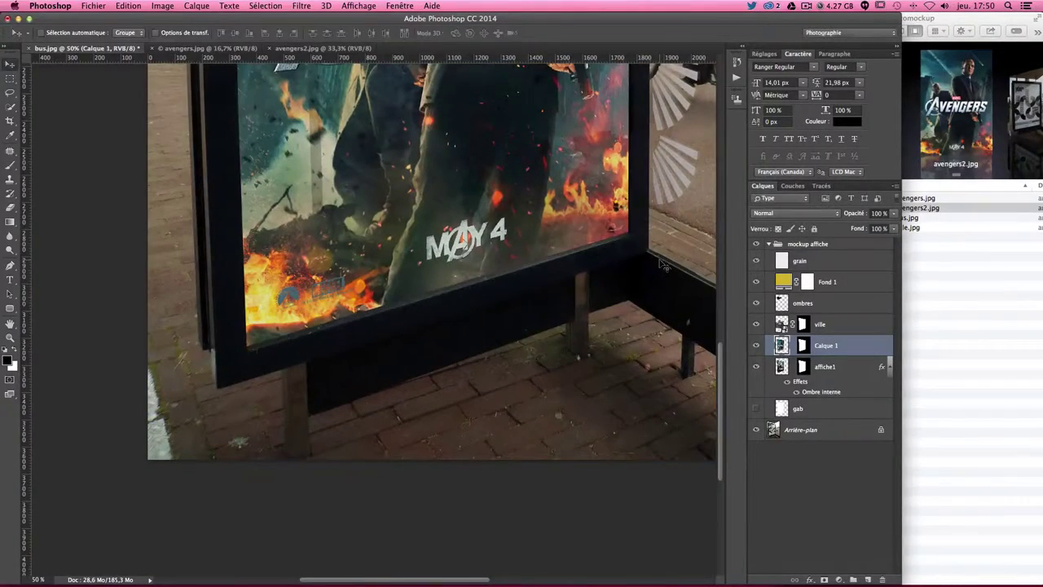
pyautogui.scroll(-2, 664, 265)
pyautogui.scroll(1, 664, 265)
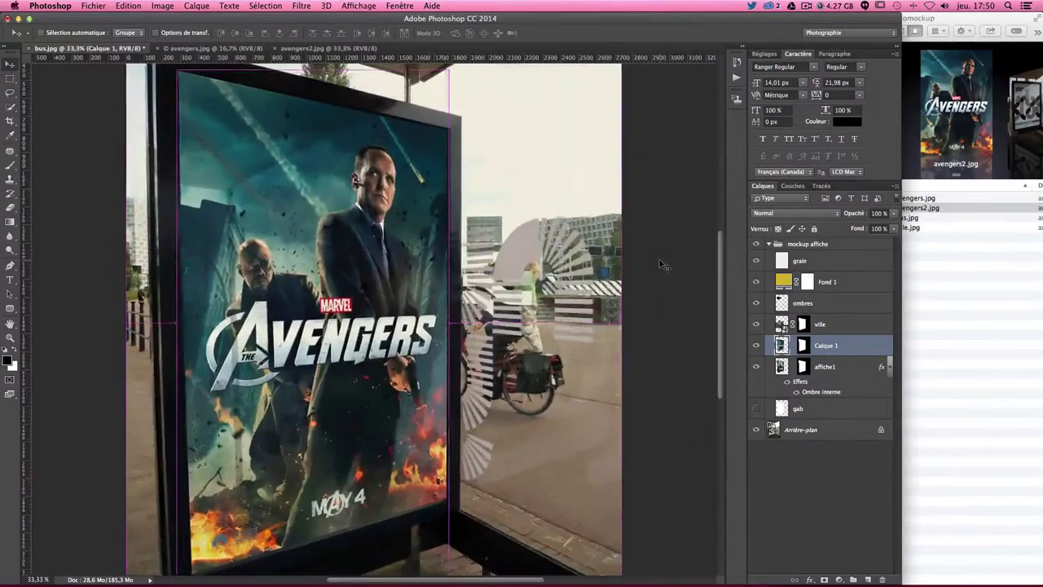
pyautogui.scroll(1, 540, 263)
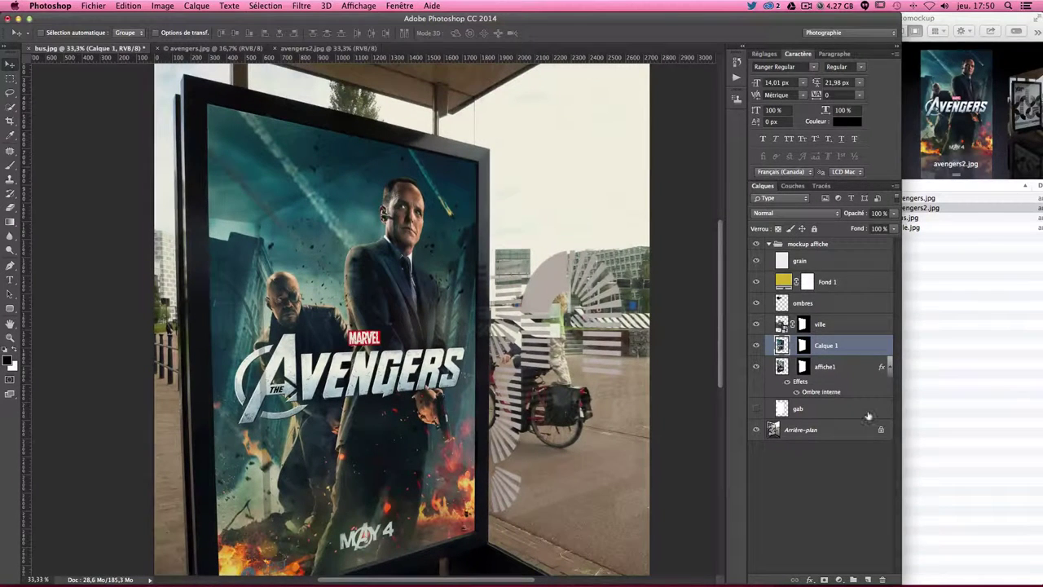
pyautogui.click(838, 373)
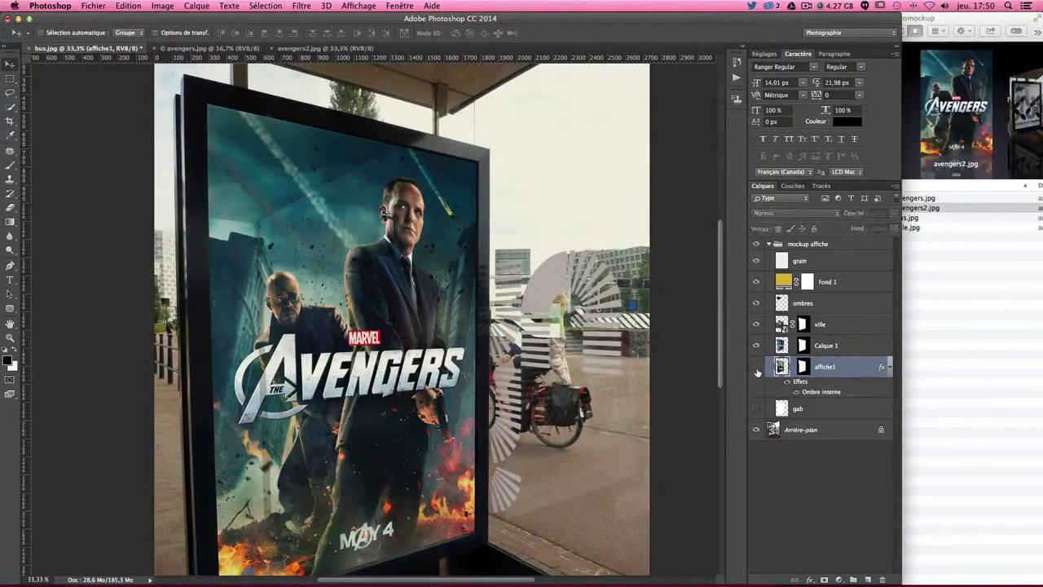
pyautogui.click(756, 371)
# Copy the layer style from affiche1
pyautogui.rightClick(835, 391)
pyautogui.rightClick(842, 370)
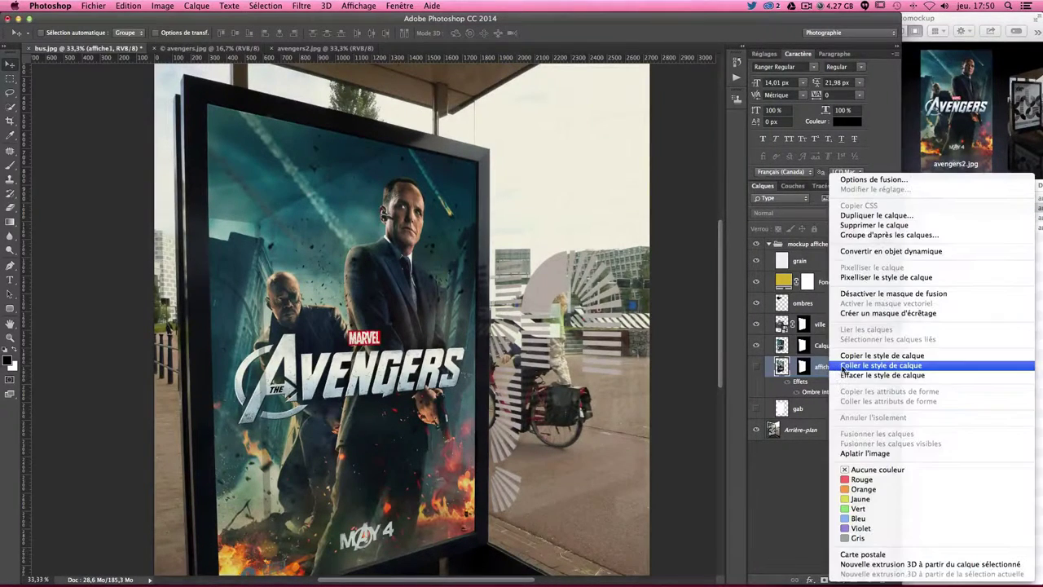
pyautogui.click(849, 355)
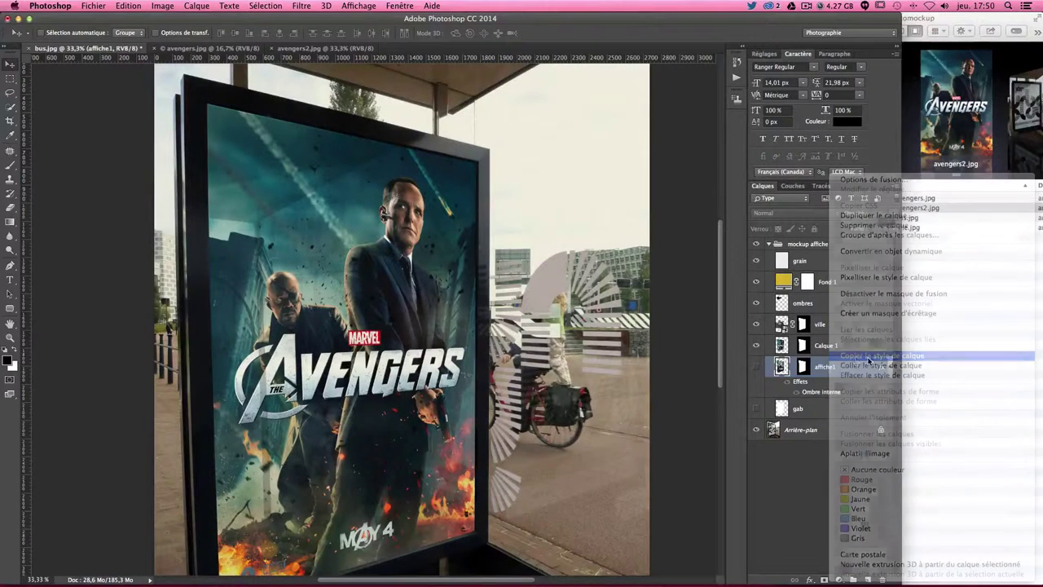
# Rename Calque 1 to affiche2 and paste affiche1's inner shadow style onto it
pyautogui.click(848, 356)
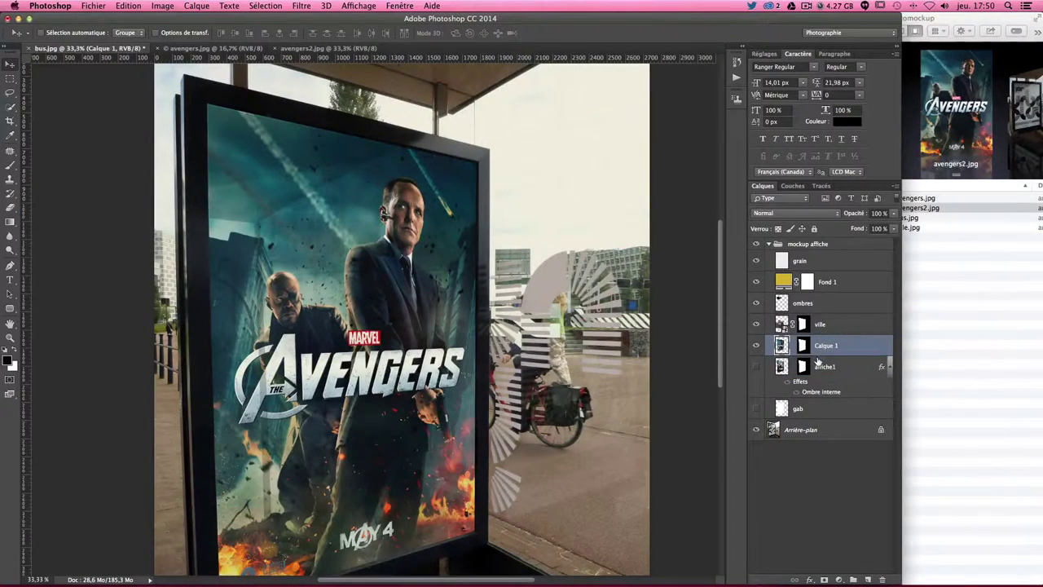
pyautogui.doubleClick(826, 346)
pyautogui.write('affiche2')
pyautogui.press('Return')
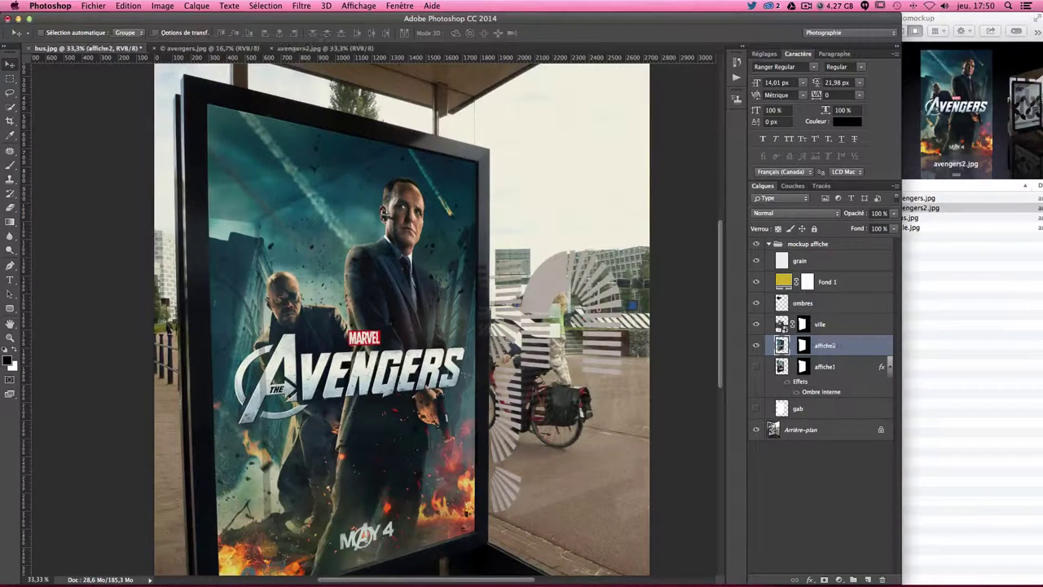
pyautogui.rightClick(825, 345)
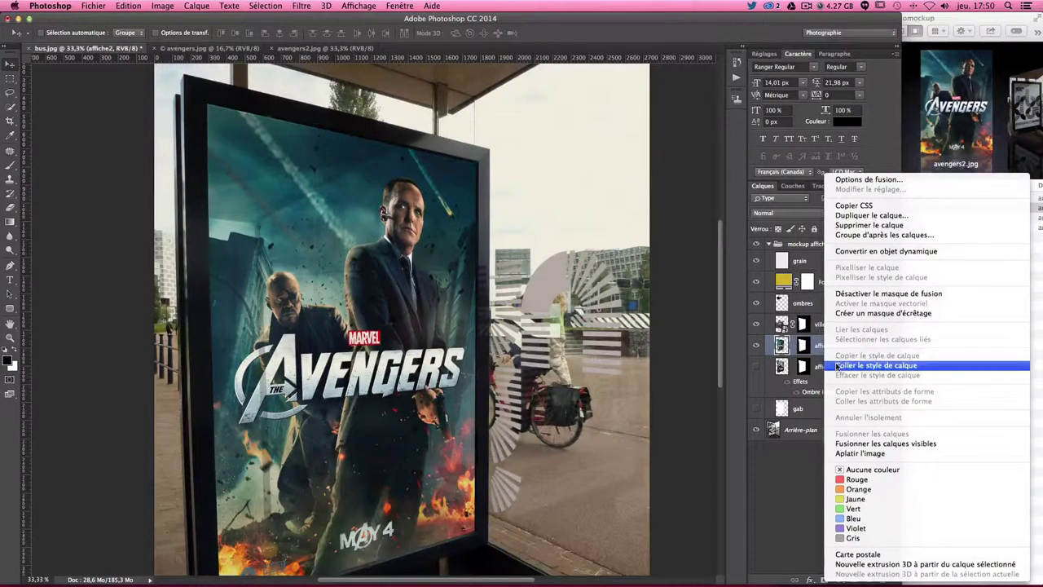
pyautogui.click(876, 365)
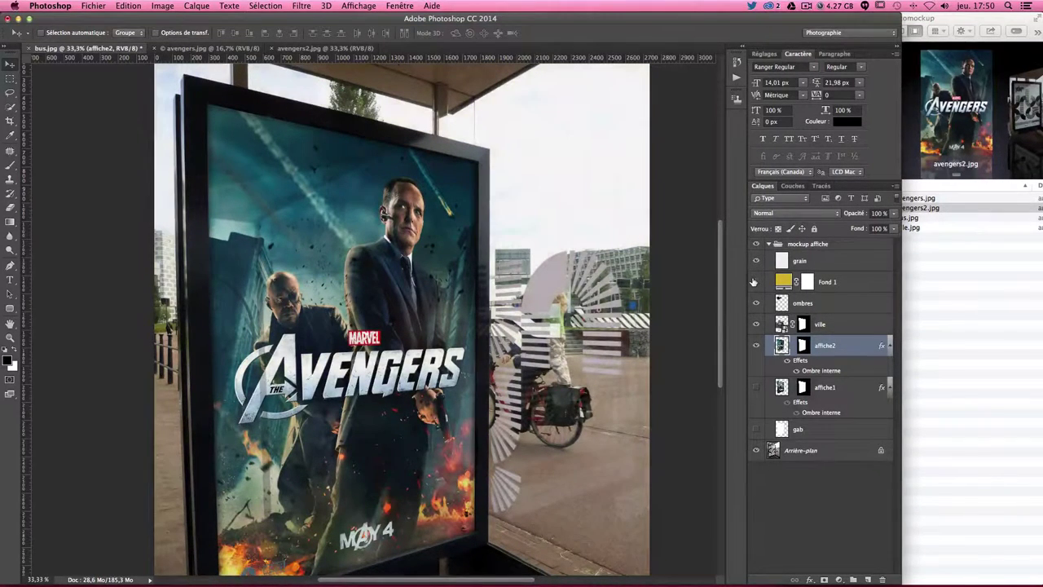
# Toggle grain to compare, then hide affiche2 and show the LEGO affiche1 poster
pyautogui.click(756, 262)
pyautogui.click(755, 262)
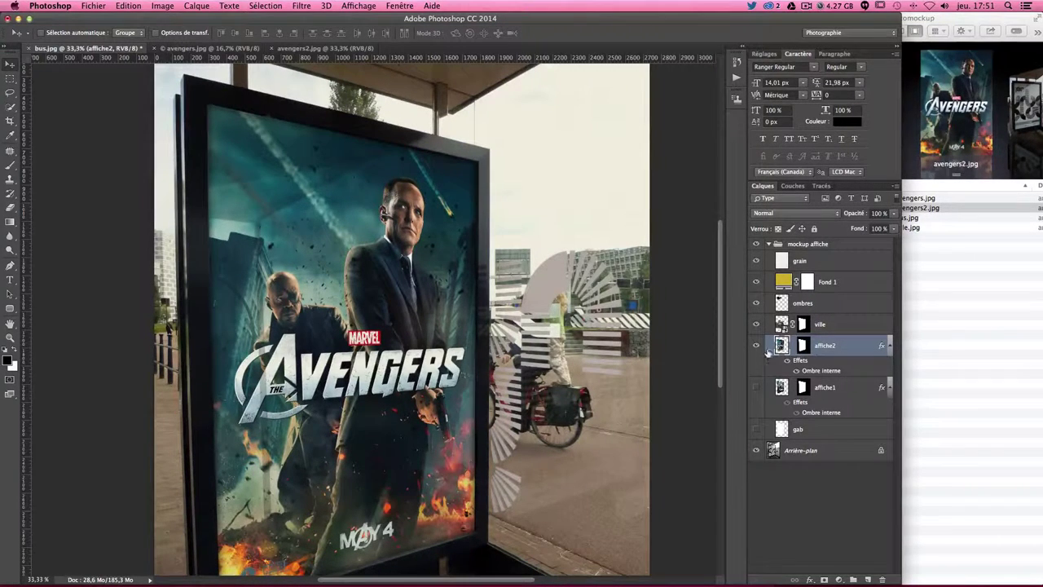
pyautogui.click(756, 346)
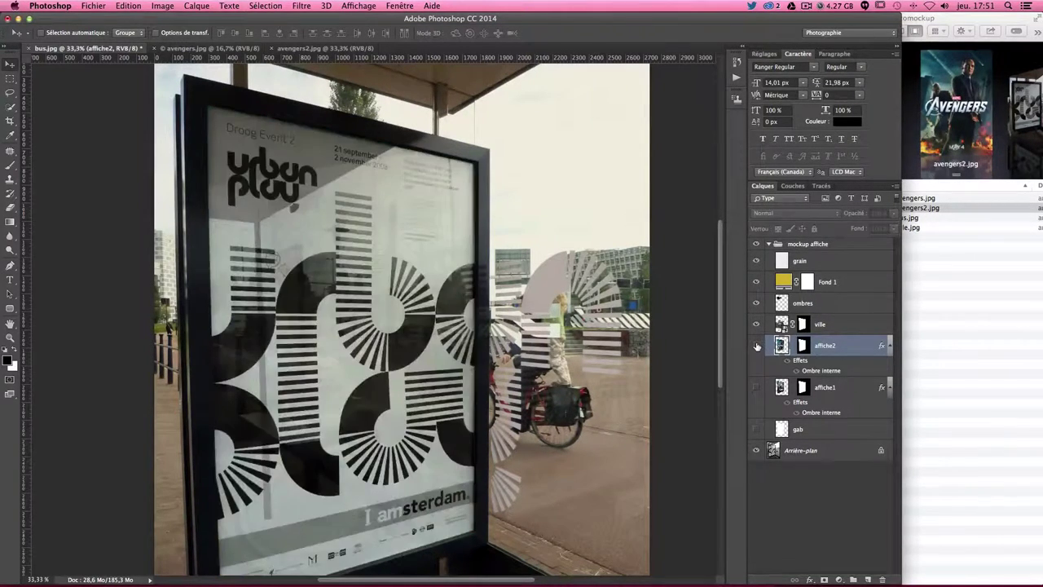
pyautogui.click(756, 387)
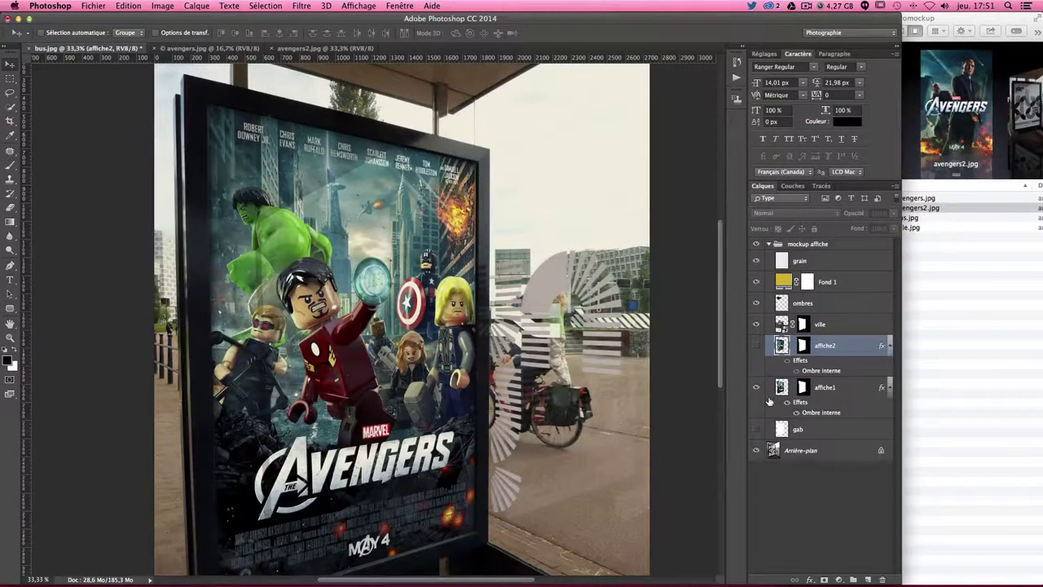
# Collapse the mockup affiche group, toggling its visibility to compare with the original
pyautogui.click(768, 245)
pyautogui.click(811, 254)
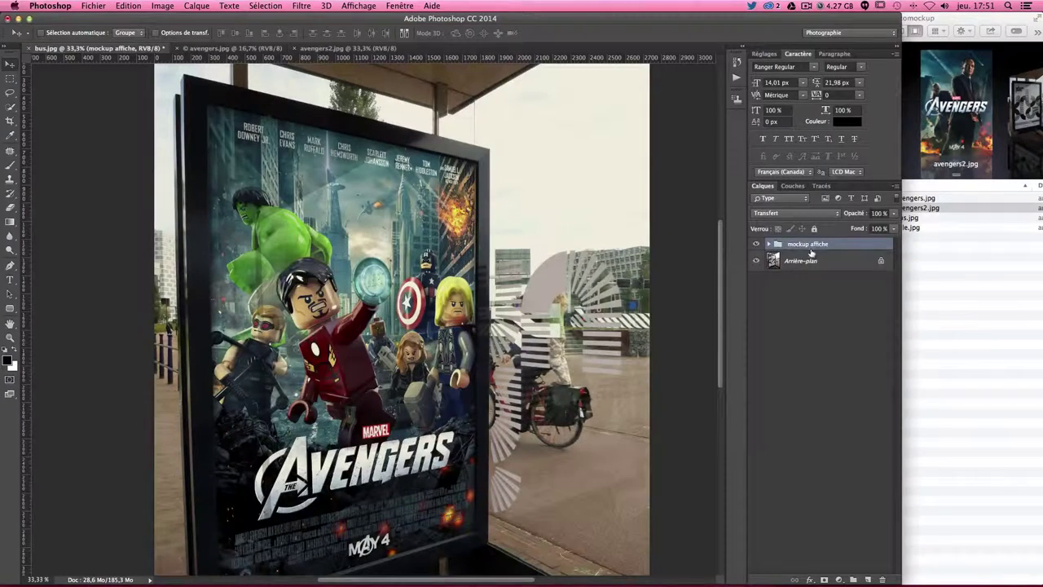
pyautogui.click(756, 245)
pyautogui.click(757, 244)
pyautogui.click(768, 244)
pyautogui.click(768, 245)
# Stamp the visible mockup to a new layer and Camera Raw grade it: Exposure +0.30, Clarity +29, Vibrance -18
pyautogui.hotkey('ctrl', 'v')
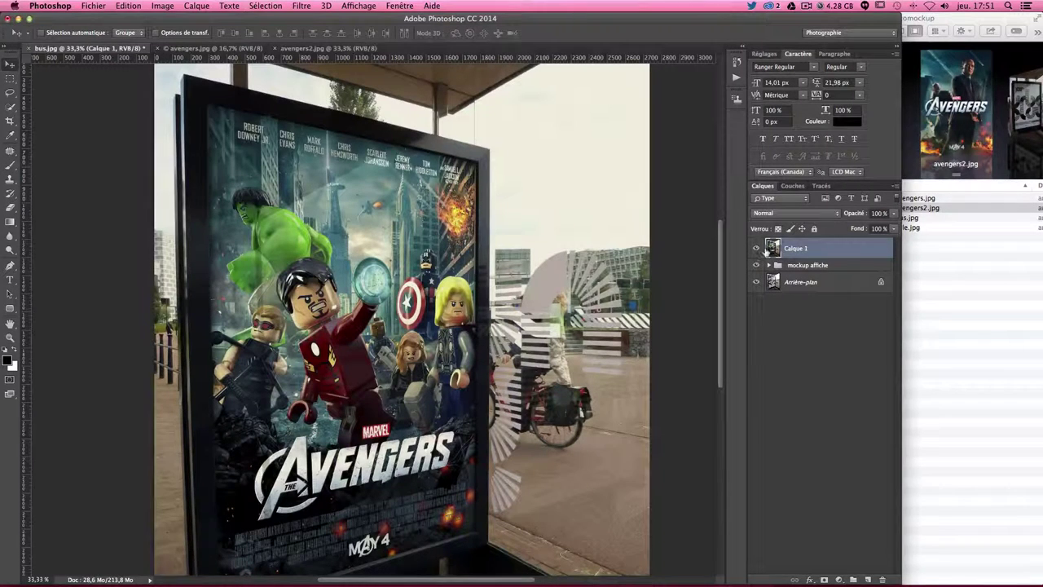
pyautogui.click(289, 8)
pyautogui.click(651, 238)
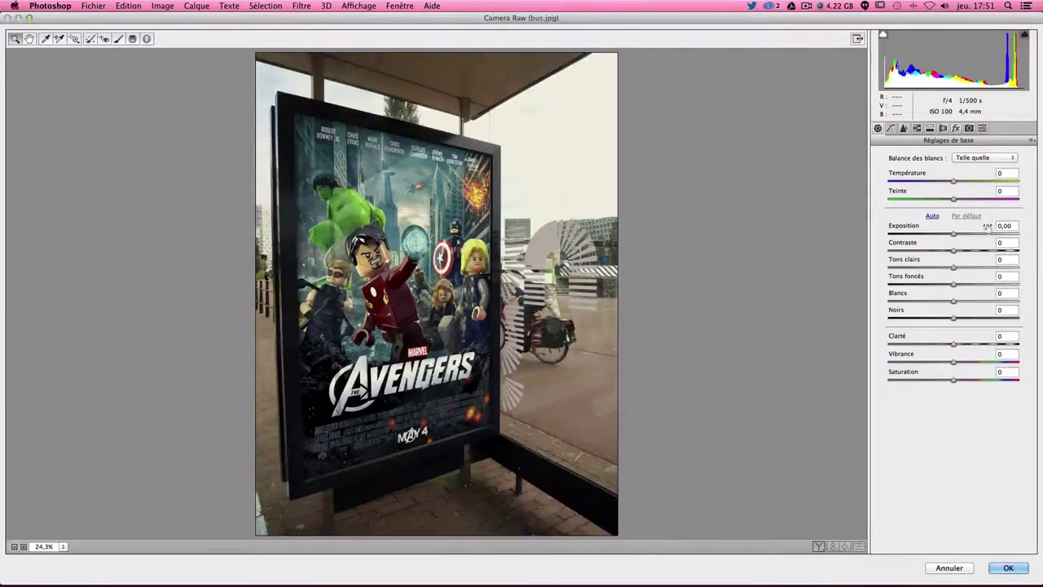
pyautogui.moveTo(955, 235)
pyautogui.mouseDown()
pyautogui.moveTo(961, 253)
pyautogui.moveTo(950, 267)
pyautogui.moveTo(978, 284)
pyautogui.moveTo(978, 303)
pyautogui.moveTo(938, 302)
pyautogui.moveTo(979, 321)
pyautogui.moveTo(969, 319)
pyautogui.moveTo(977, 345)
pyautogui.moveTo(943, 364)
pyautogui.mouseUp()
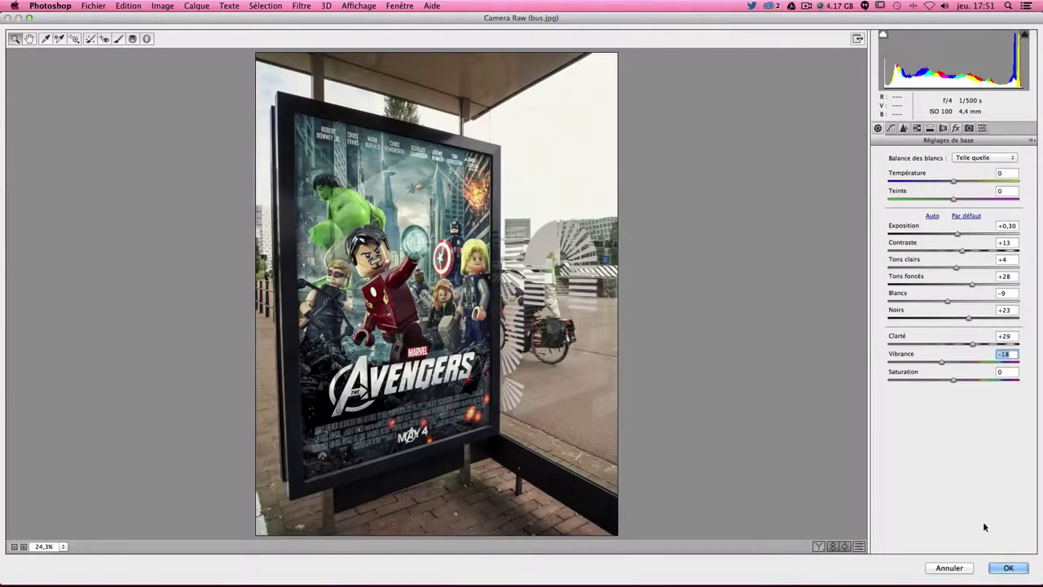
pyautogui.click(1008, 568)
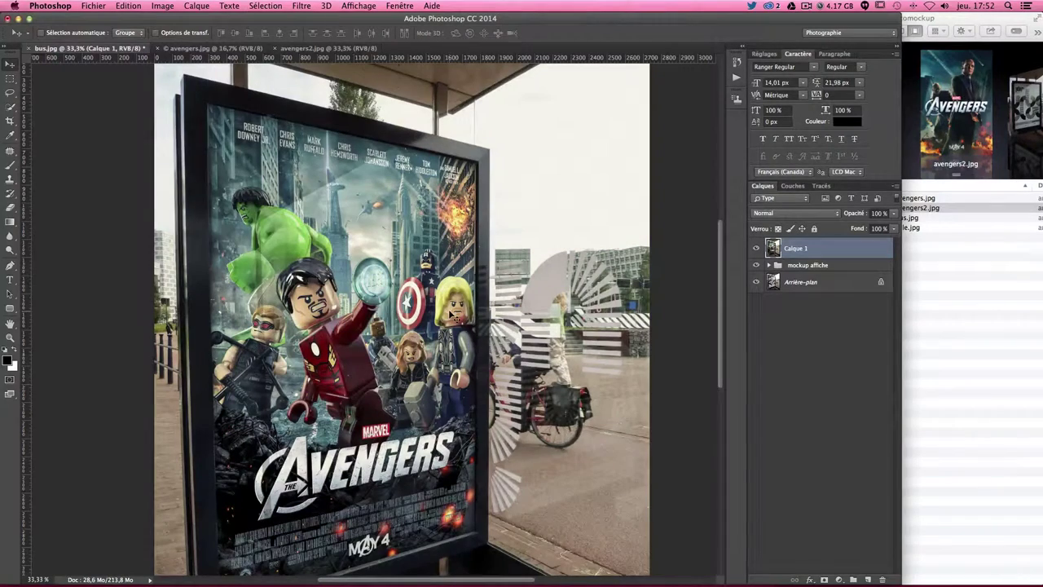
# Apply a Lens Correction vignette to the merged Calque 1 with amount -23 and midpoint +30
pyautogui.scroll(1, 509, 323)
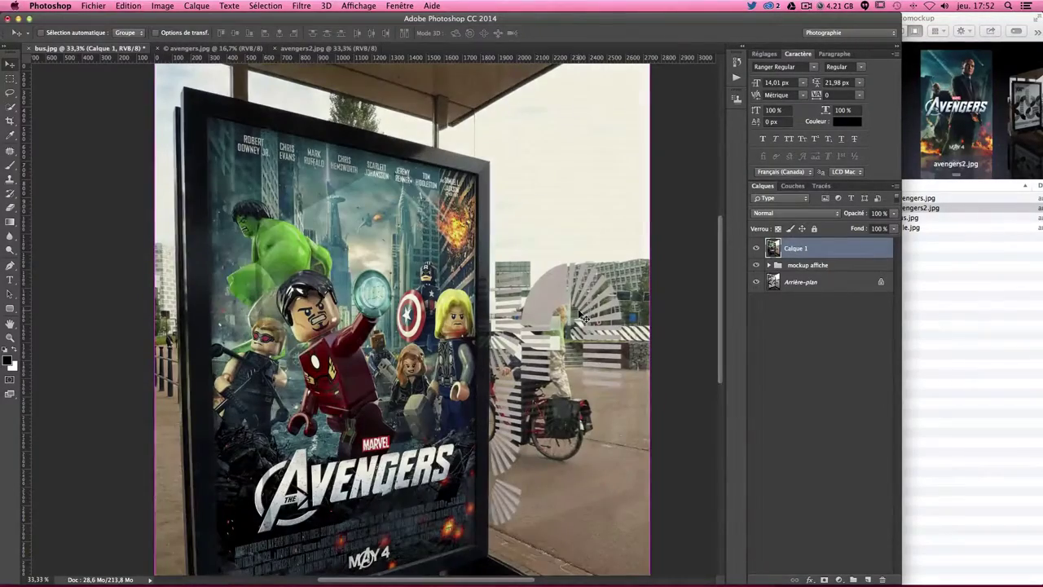
pyautogui.scroll(-5, 580, 314)
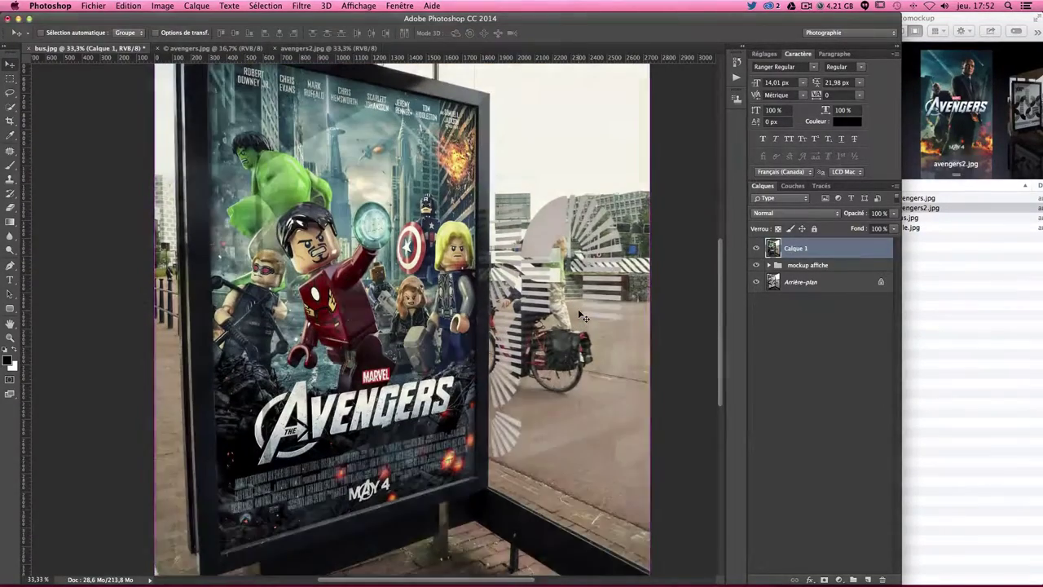
pyautogui.scroll(4, 583, 317)
pyautogui.scroll(4, 432, 214)
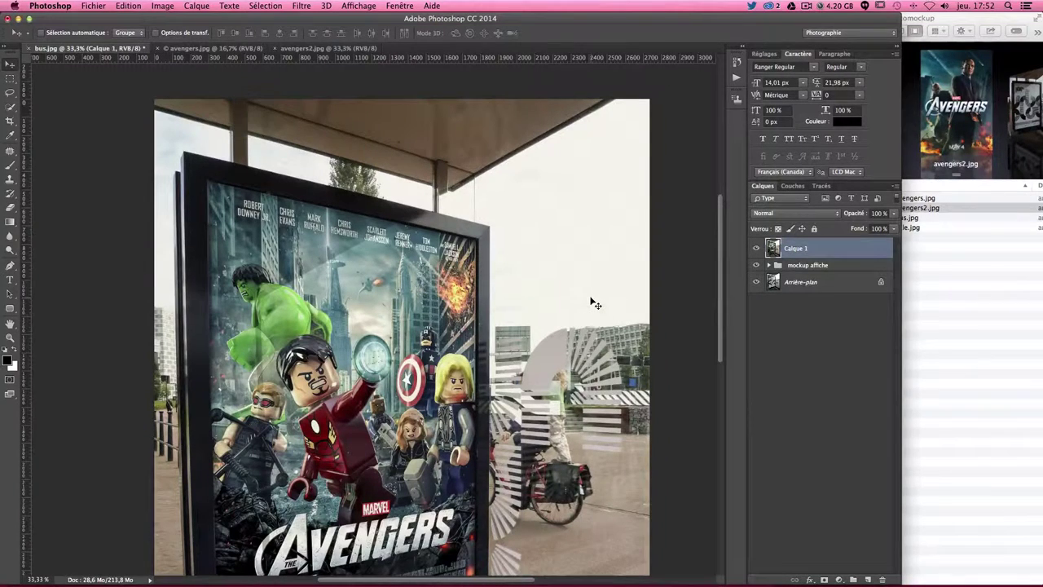
pyautogui.scroll(-2, 595, 304)
pyautogui.scroll(2, 571, 289)
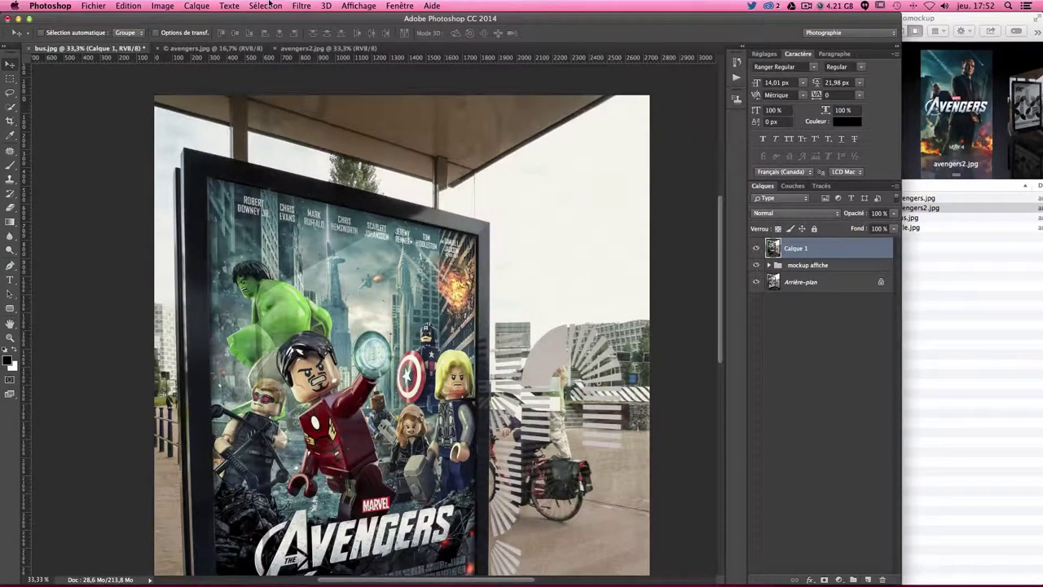
pyautogui.click(296, 6)
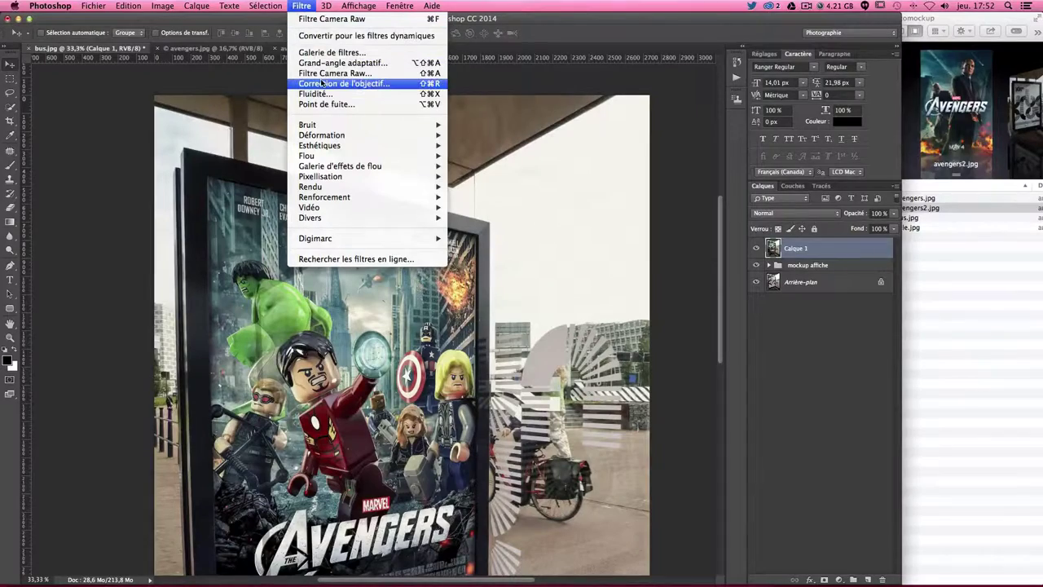
pyautogui.press('Return')
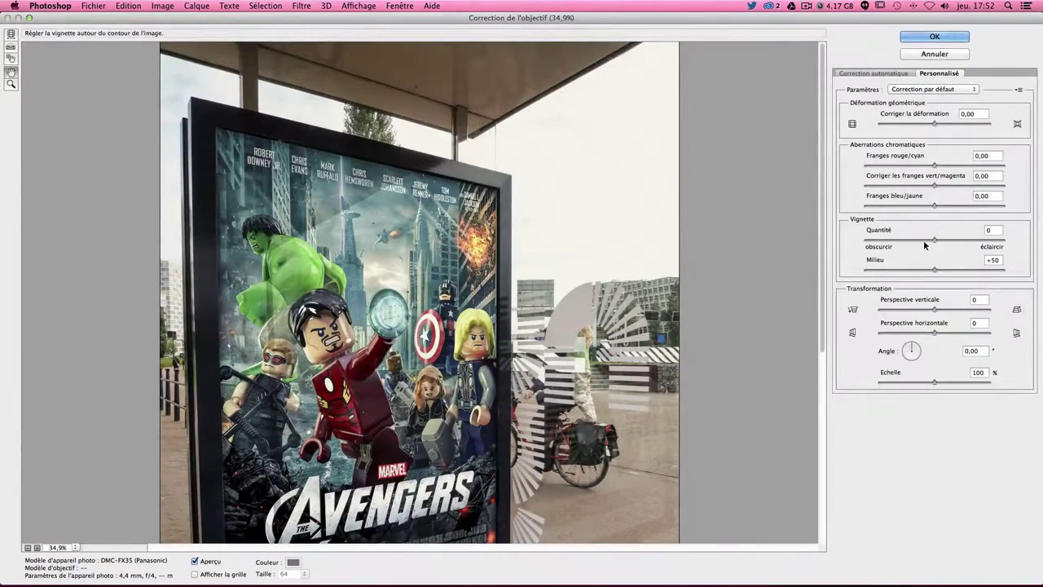
pyautogui.moveTo(934, 239); pyautogui.dragTo(919, 239)
pyautogui.click(909, 270)
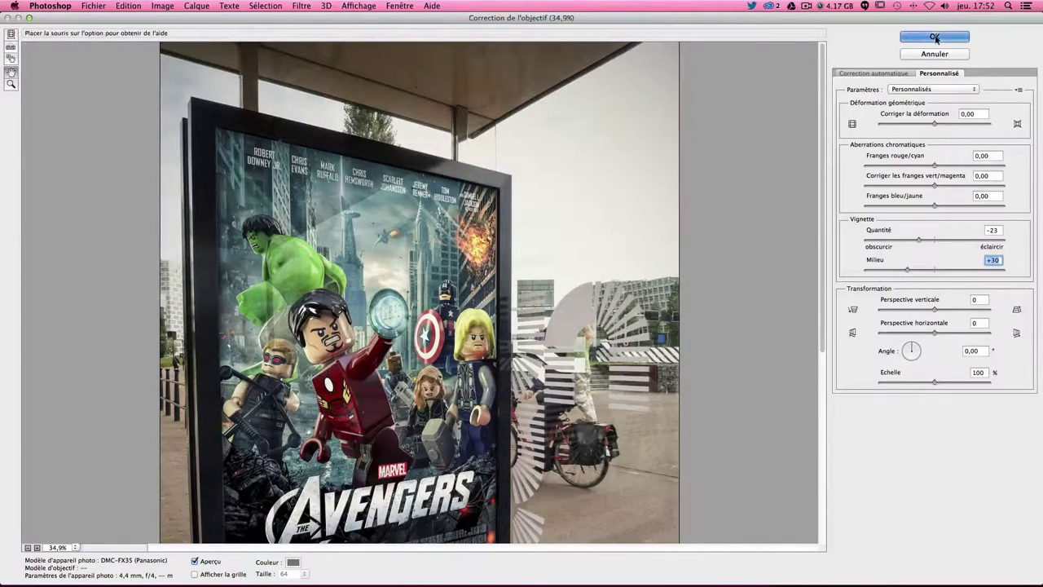
pyautogui.press('Return')
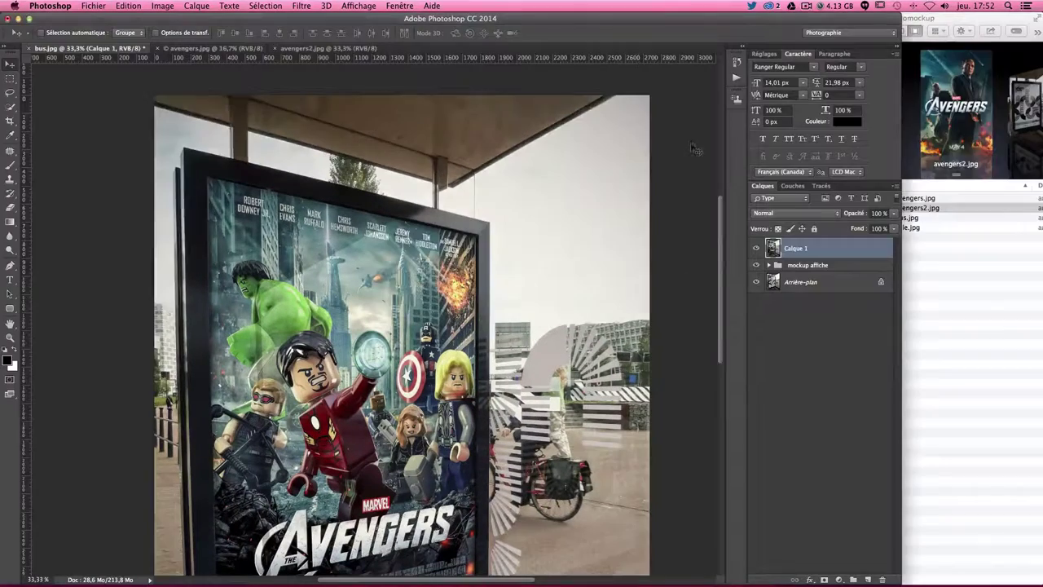
# Expand the mockup affiche group and move the yellow Fond 1 layer above Calque 1
pyautogui.scroll(-5, 493, 285)
pyautogui.scroll(-5, 493, 285)
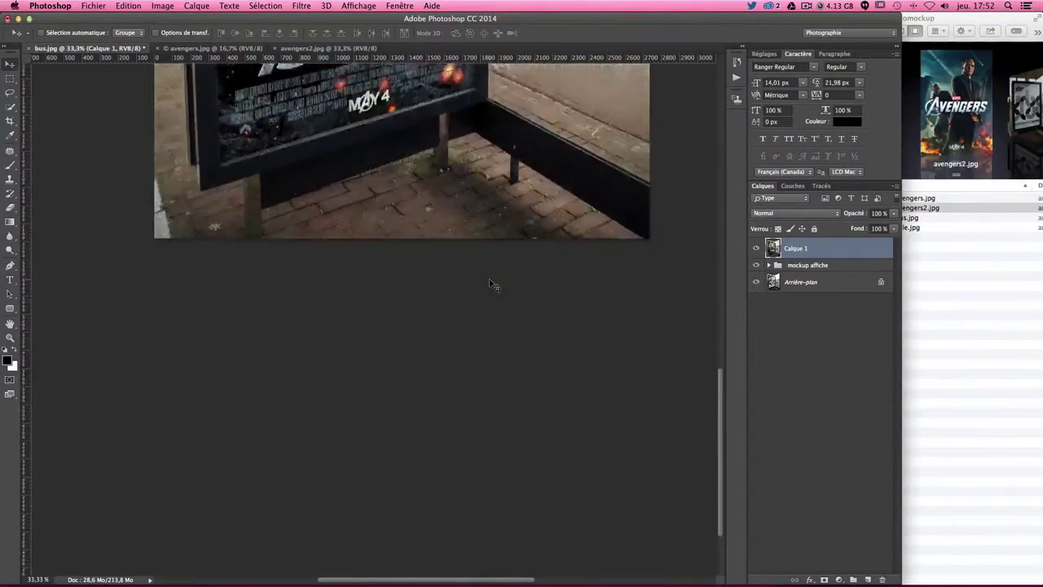
pyautogui.scroll(5, 493, 285)
pyautogui.scroll(5, 493, 285)
pyautogui.scroll(2, 493, 285)
pyautogui.scroll(2, 493, 285)
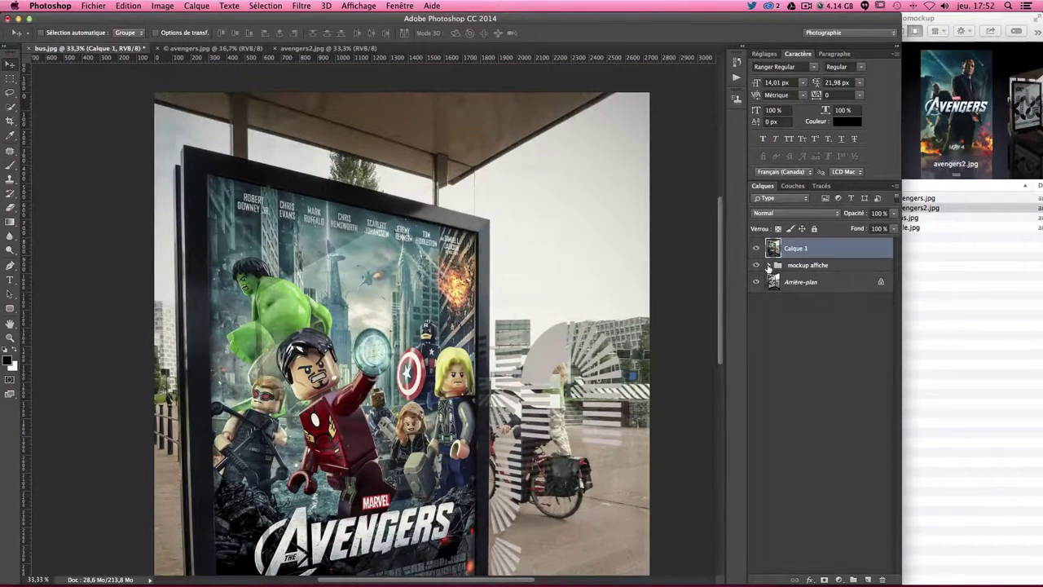
pyautogui.click(768, 265)
pyautogui.click(851, 306)
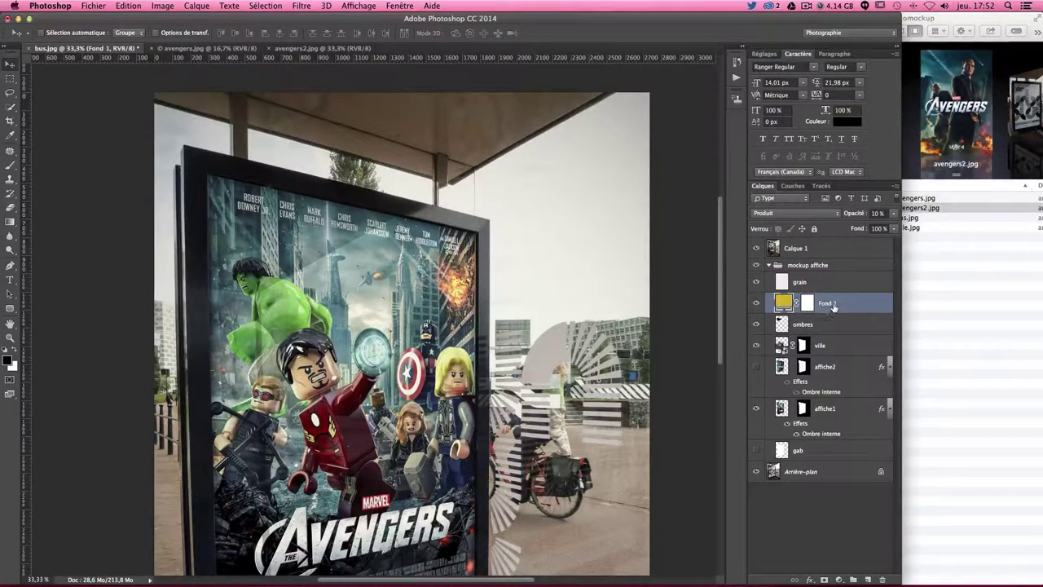
pyautogui.moveTo(833, 307); pyautogui.dragTo(809, 241)
# Delete the merged Calque 1 layer, leaving Fond 1 on top inside the group
pyautogui.scroll(-3, 613, 382)
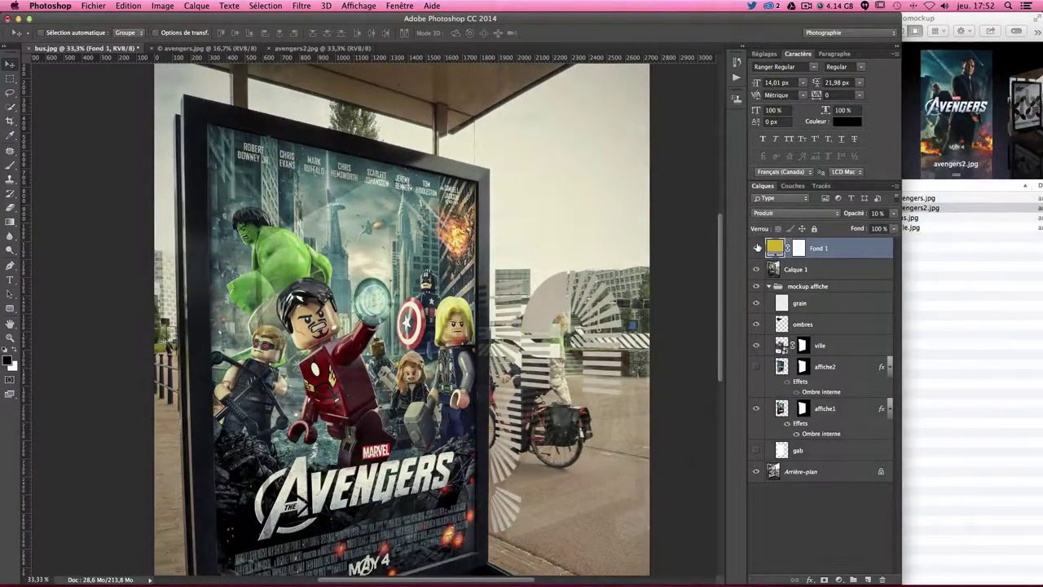
pyautogui.keyDown('shift'); pyautogui.click(847, 277); pyautogui.keyUp('shift')
pyautogui.moveTo(803, 273); pyautogui.dragTo(883, 578)
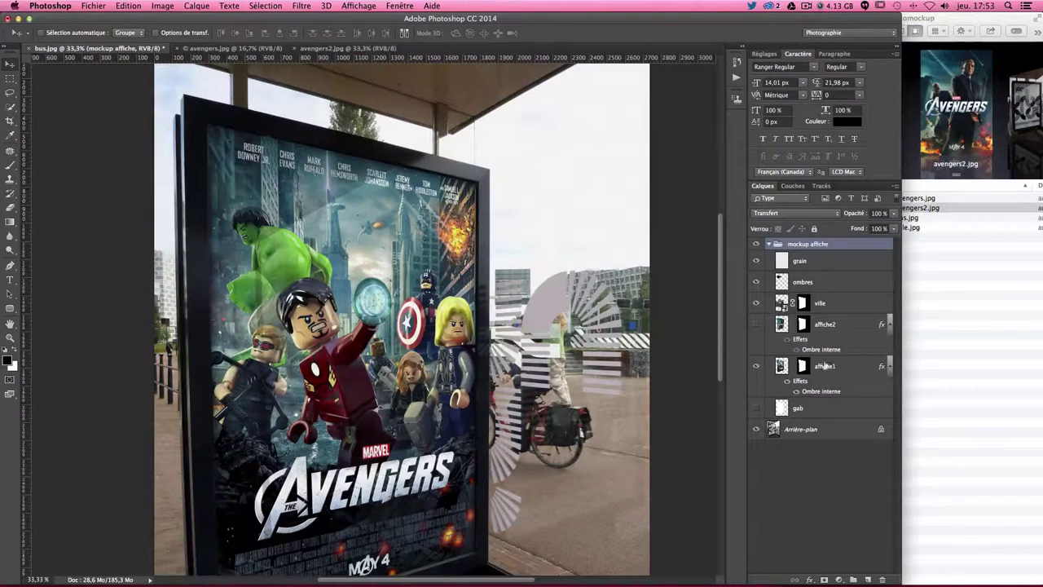
pyautogui.scroll(-1, 664, 387)
pyautogui.scroll(-1, 665, 388)
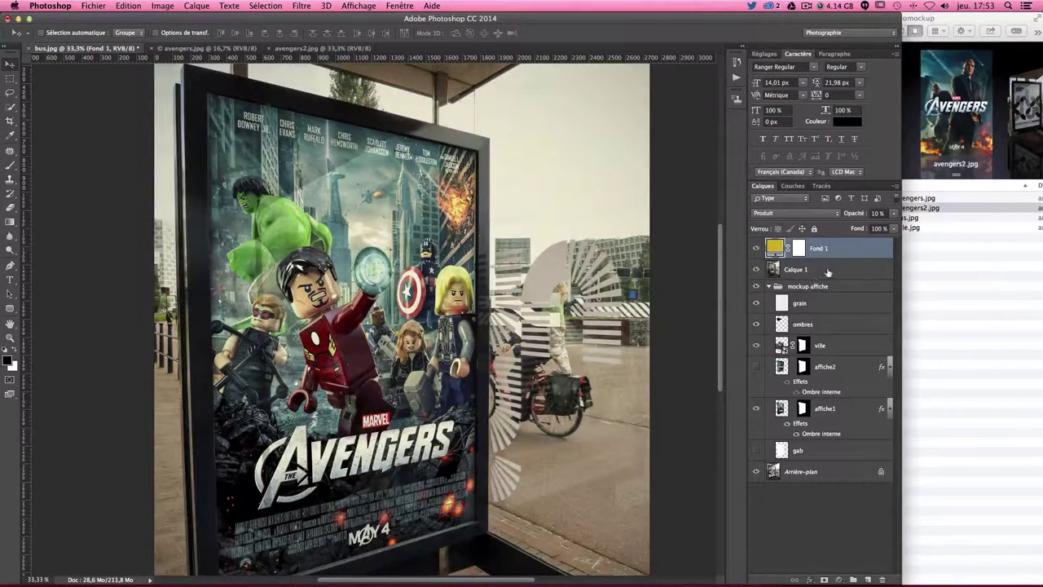
pyautogui.moveTo(823, 272); pyautogui.dragTo(886, 577)
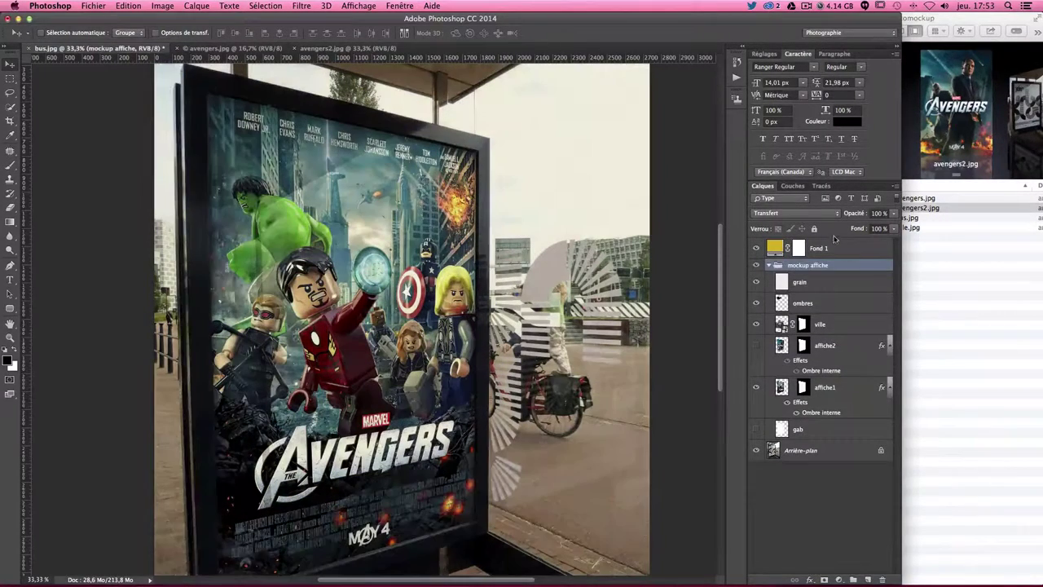
pyautogui.moveTo(831, 248); pyautogui.dragTo(811, 272)
pyautogui.click(827, 503)
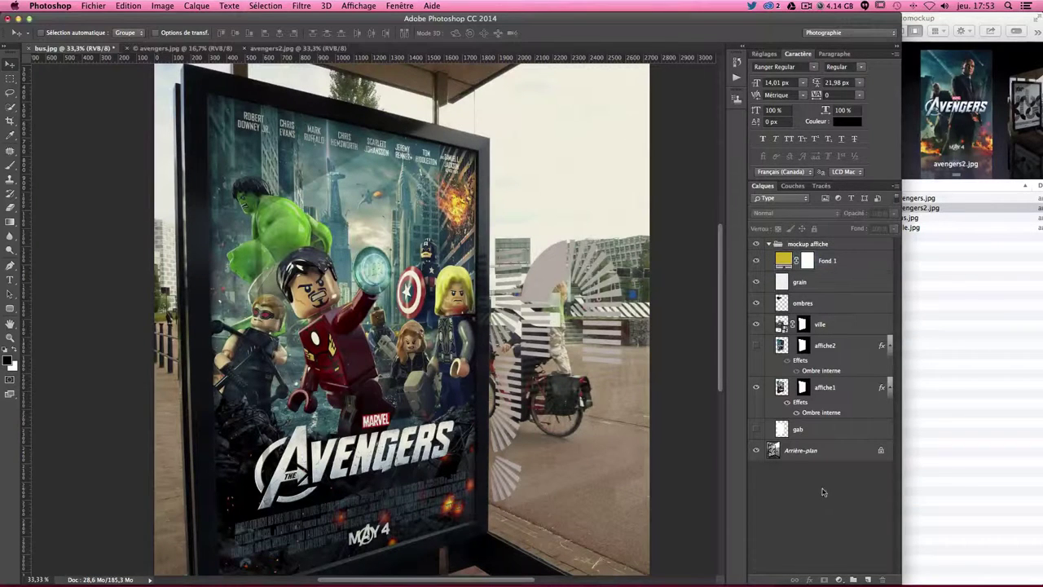